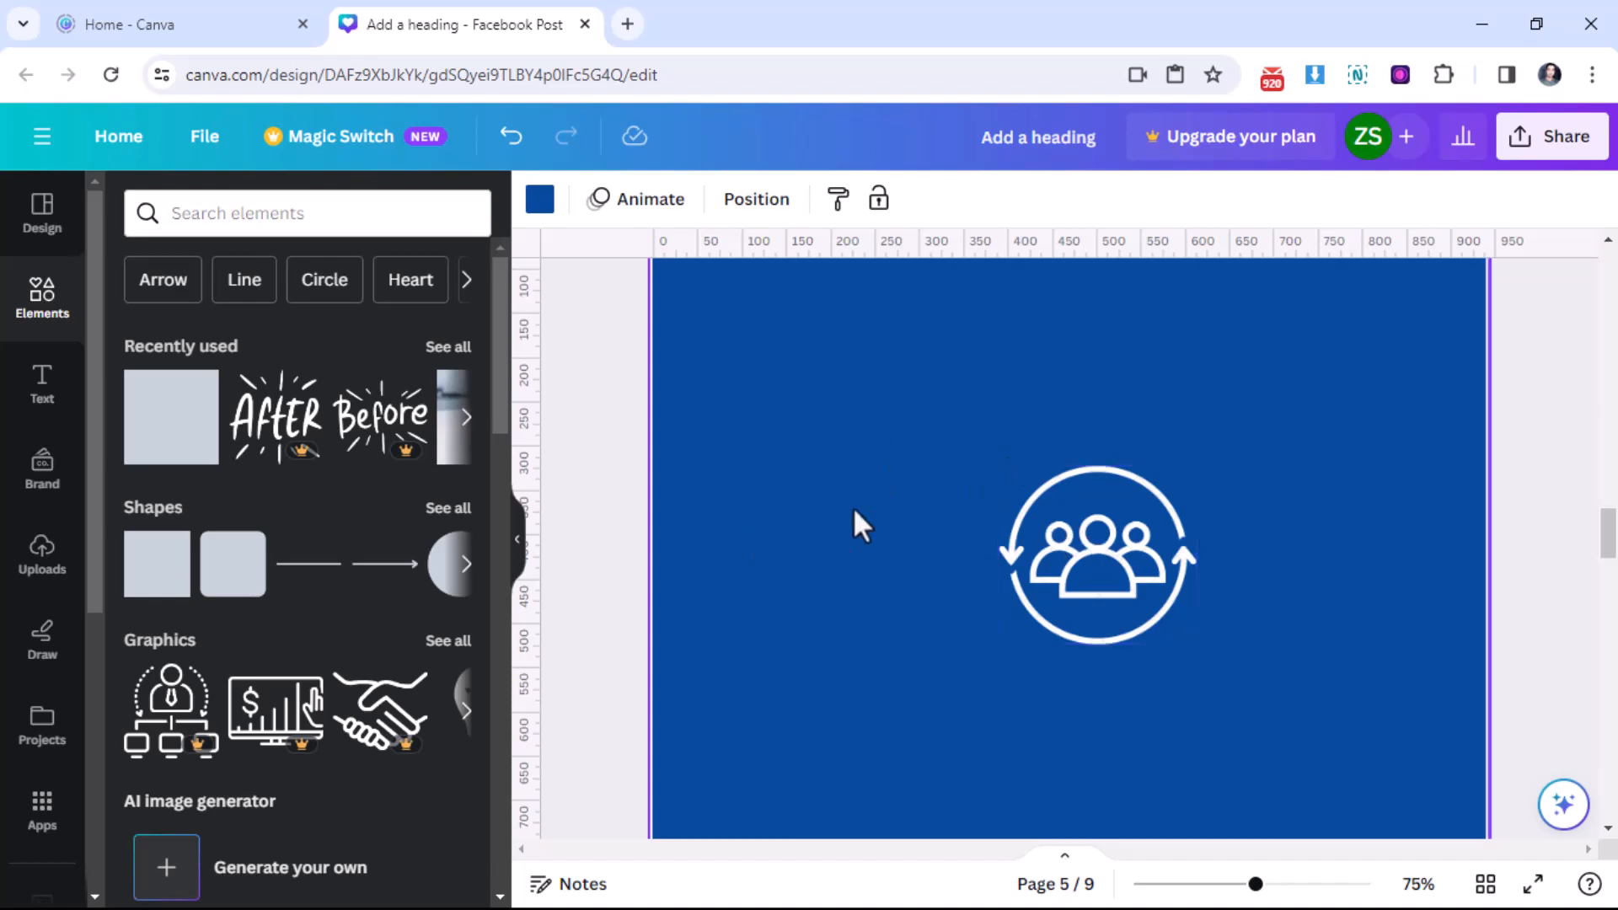
Step: Select the white people-in-a-circle graphic on the blue page
click(1114, 563)
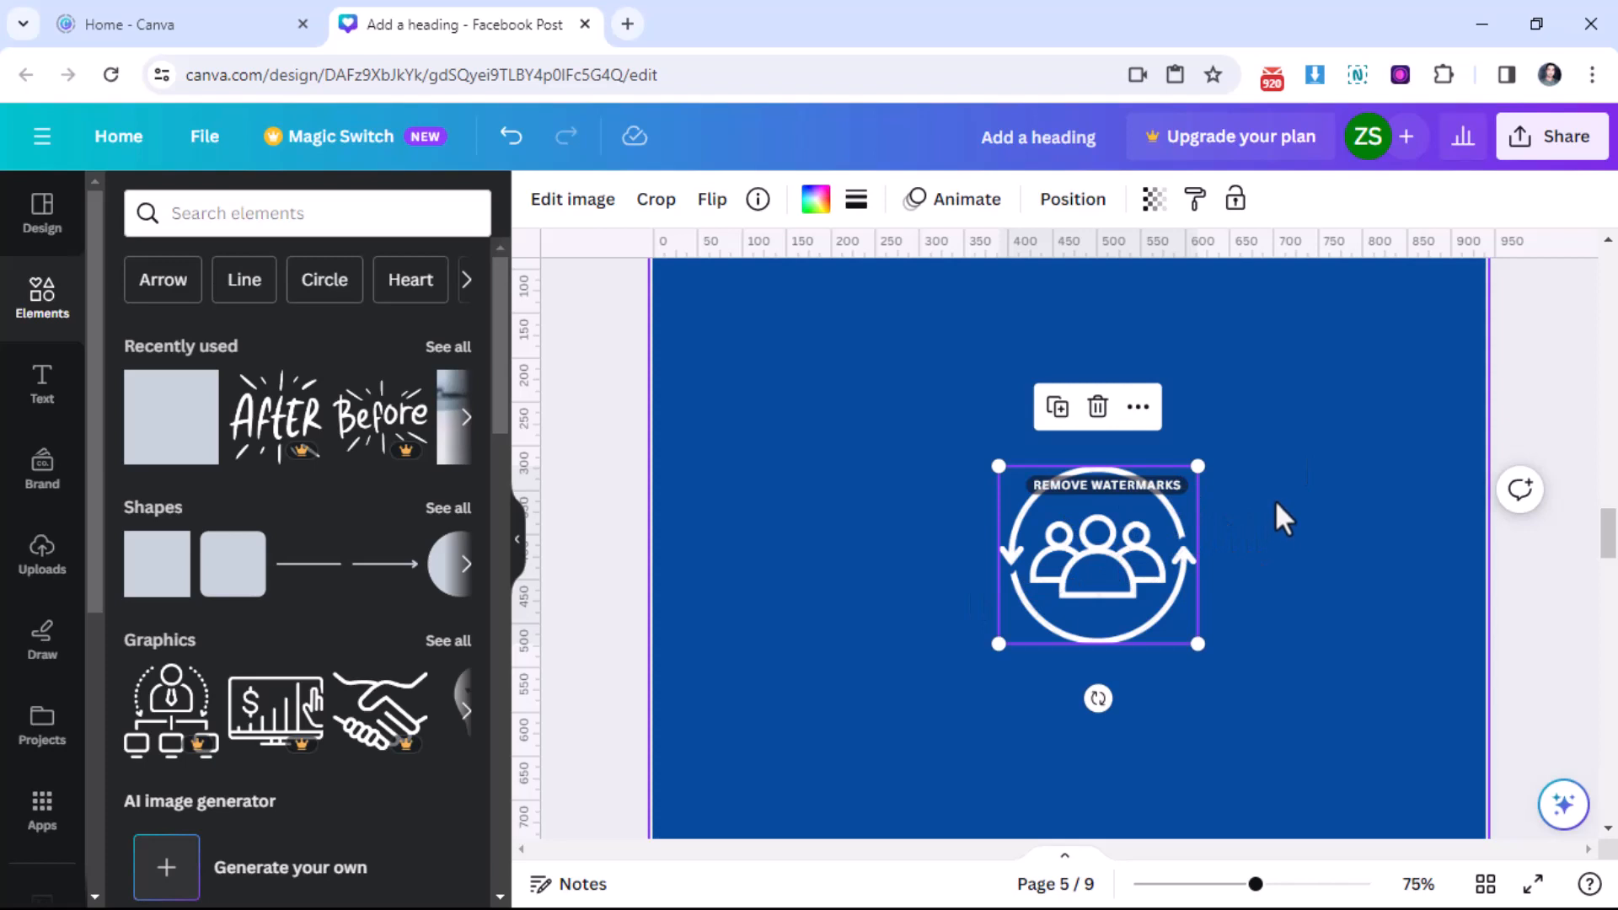
click(1235, 430)
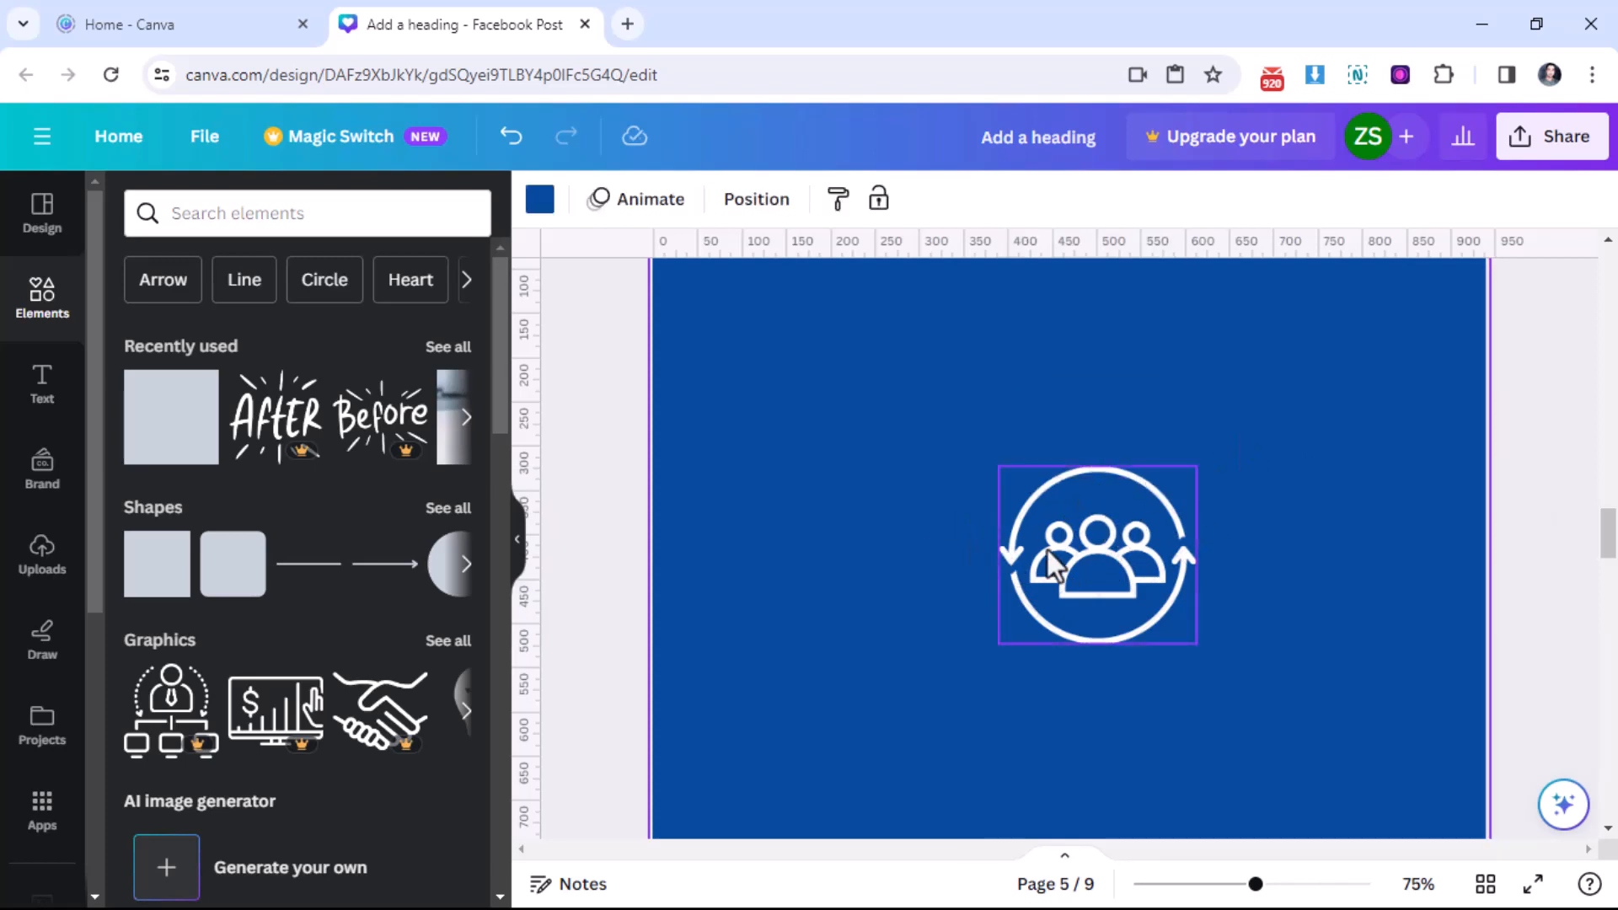
click(1077, 552)
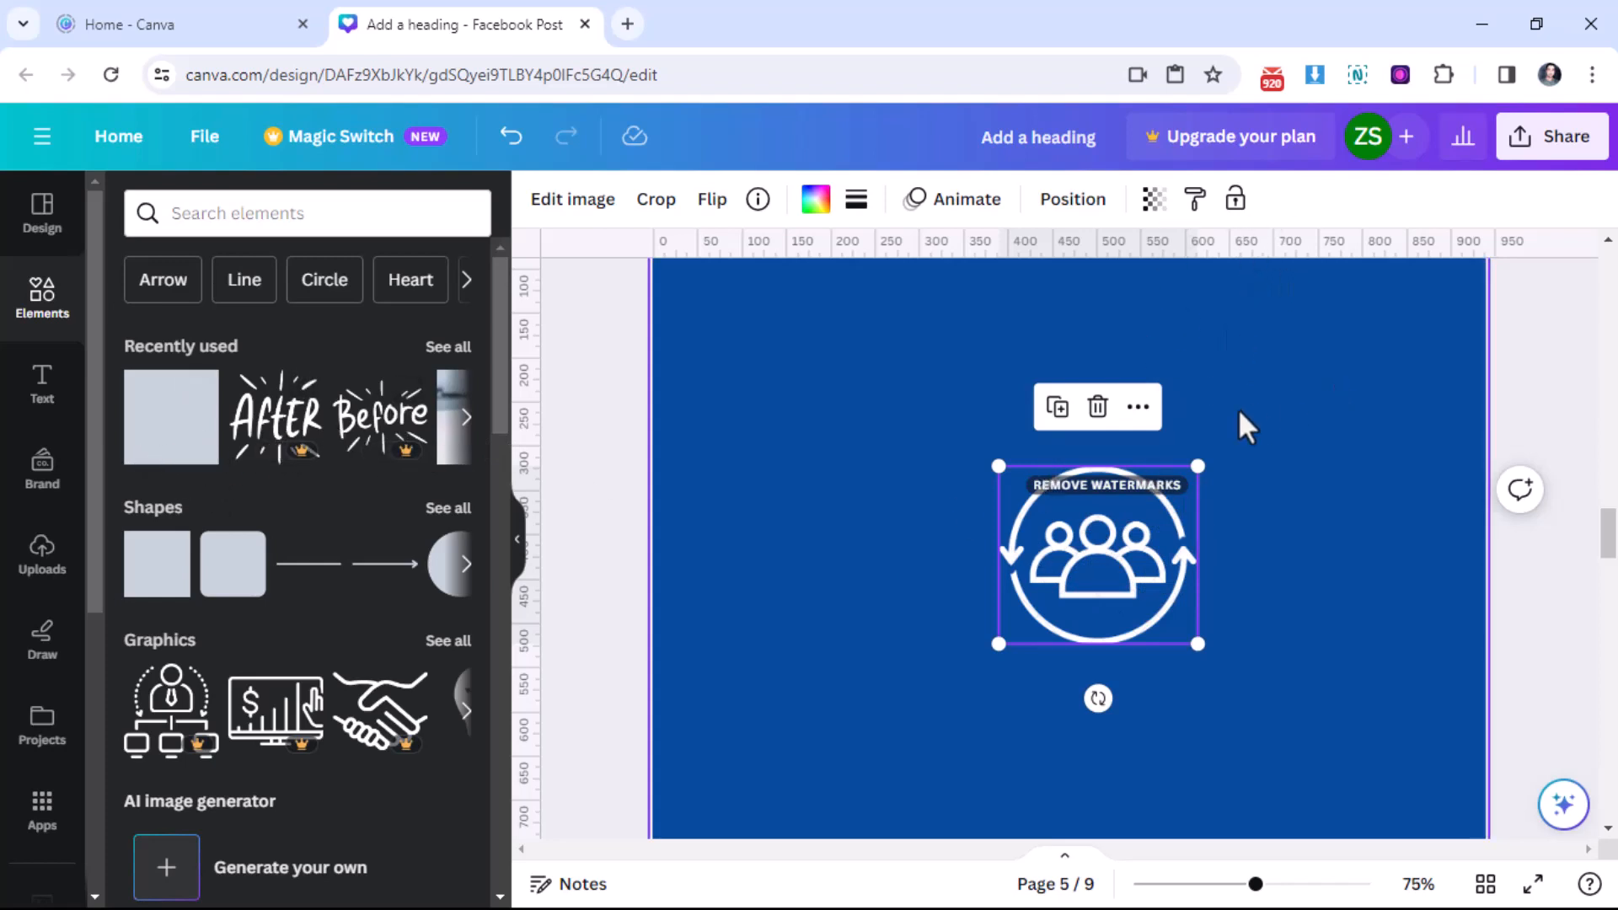
click(1261, 511)
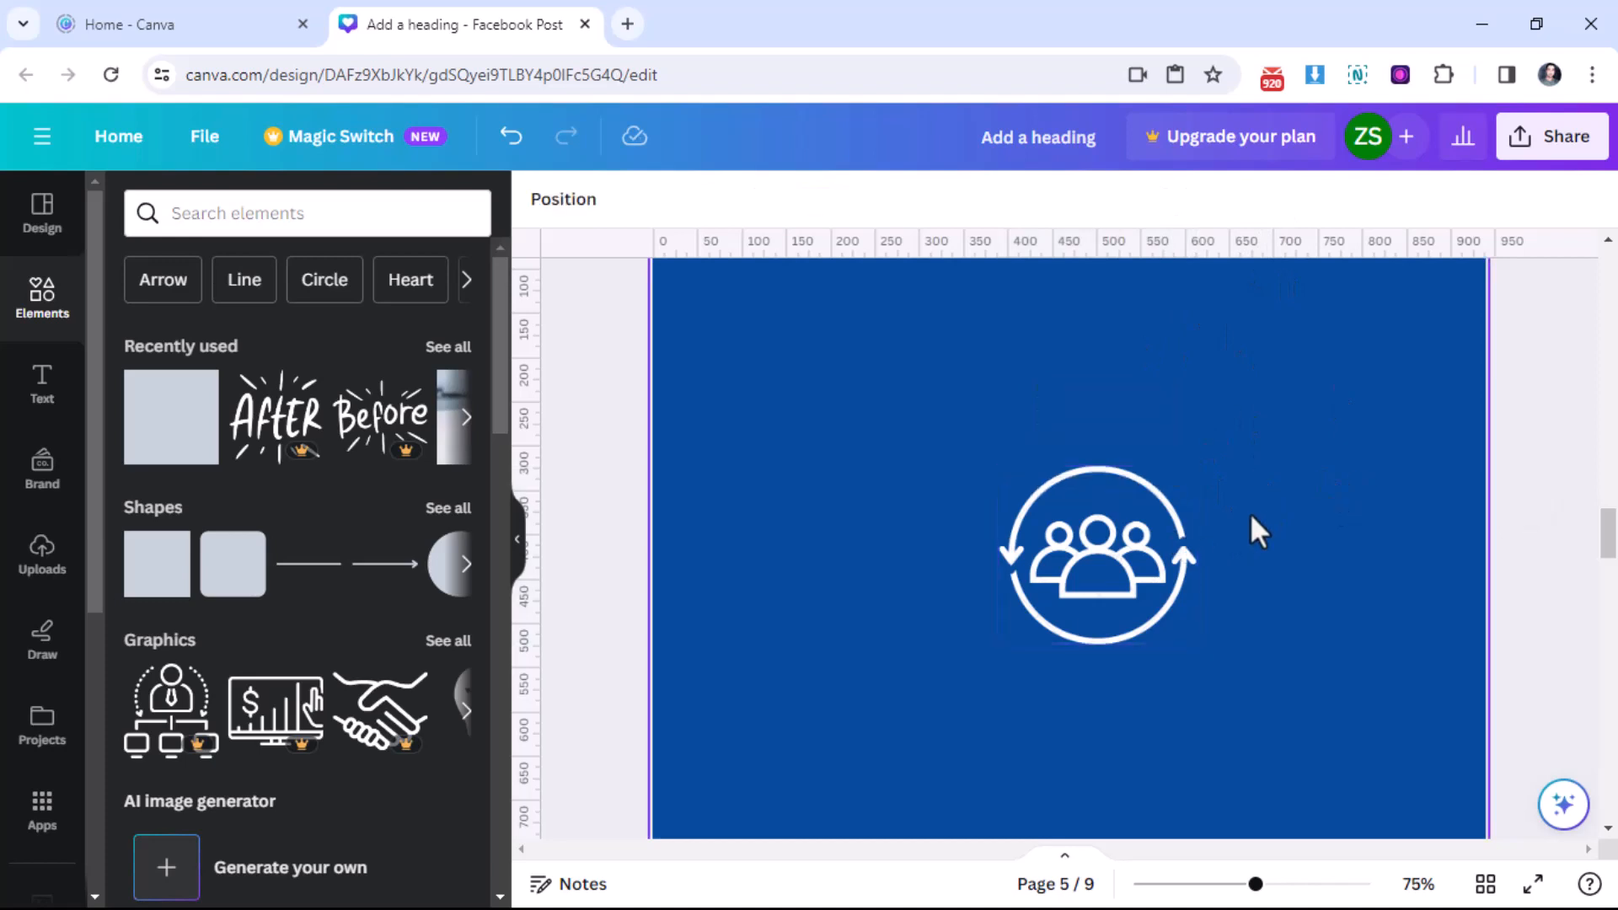
click(1198, 491)
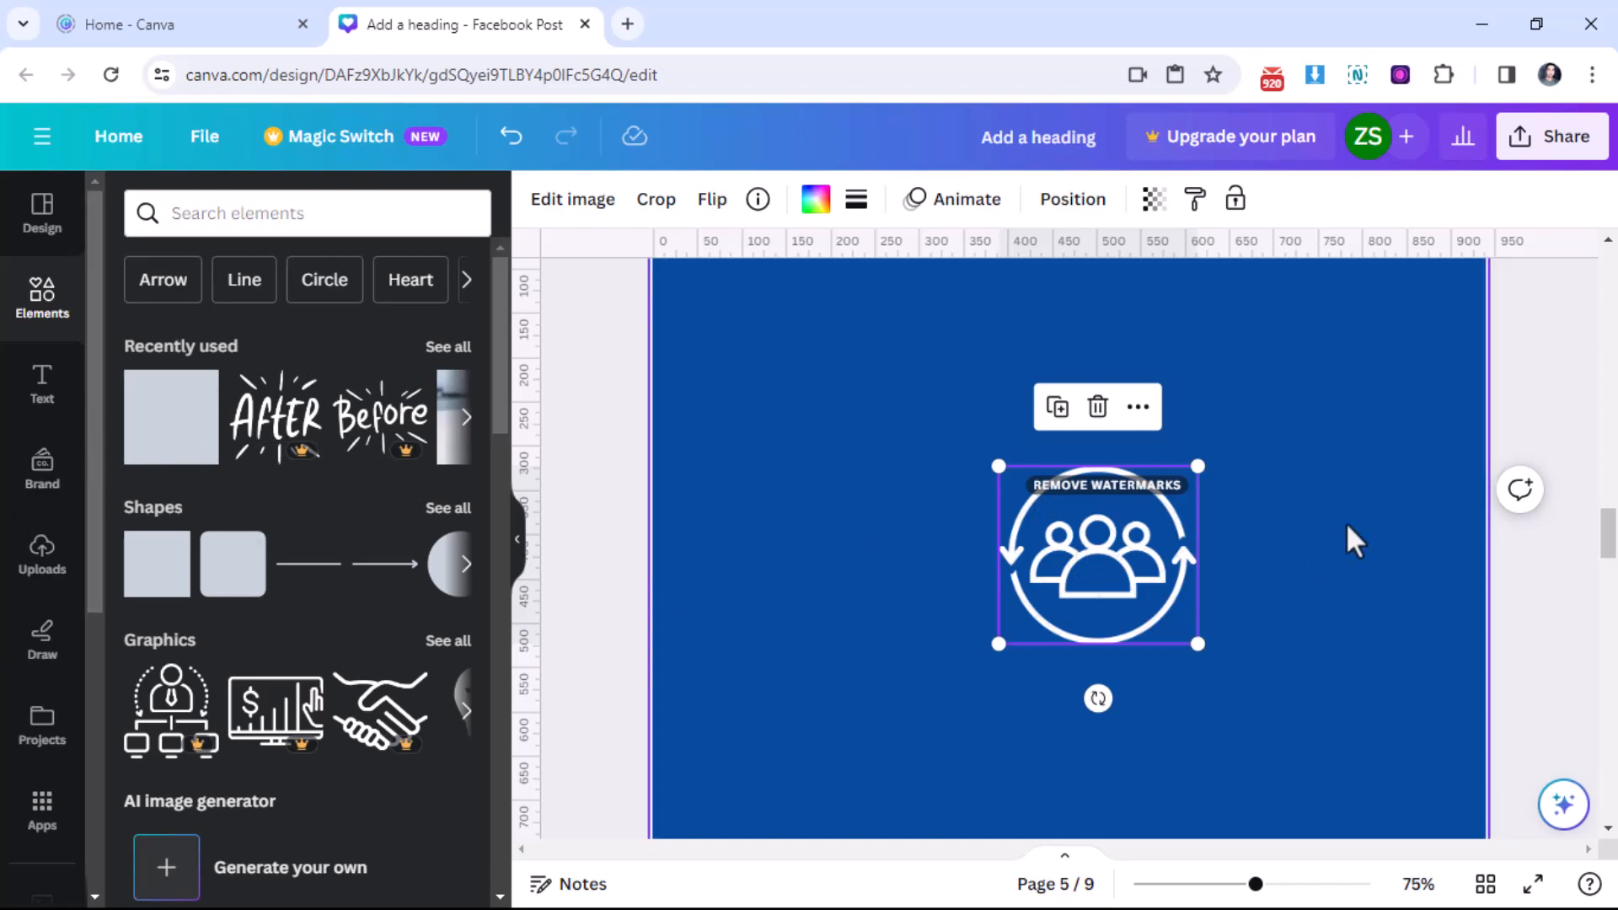
Step: Find the white people-in-a-circle graphic with the Image Downloader extension and download it as an image file
click(1316, 75)
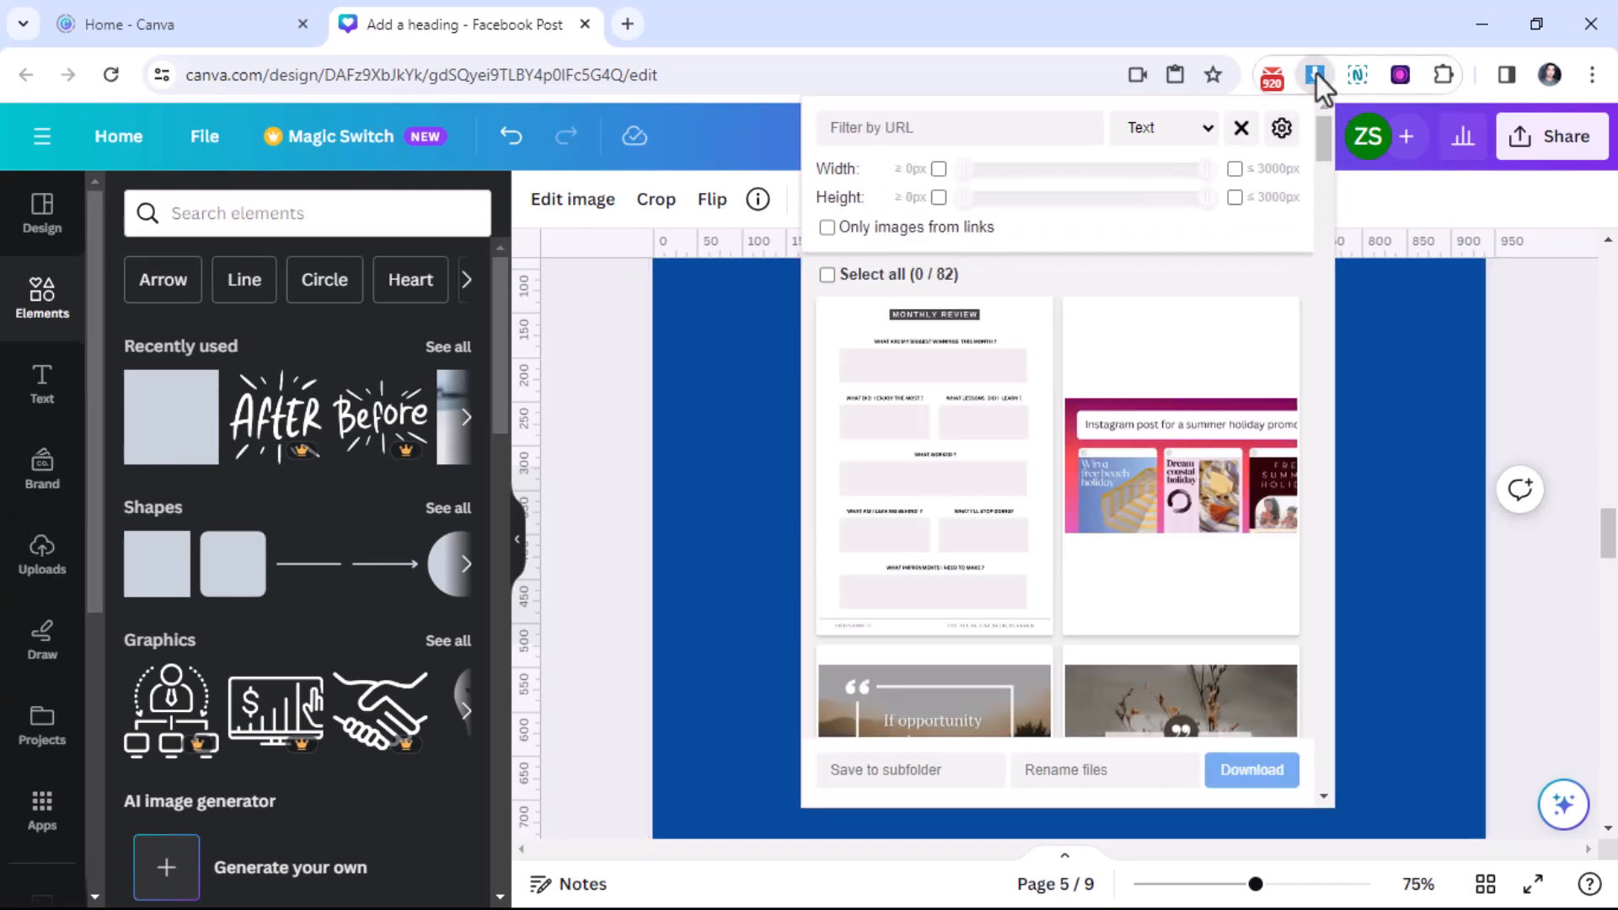
right_click(1322, 78)
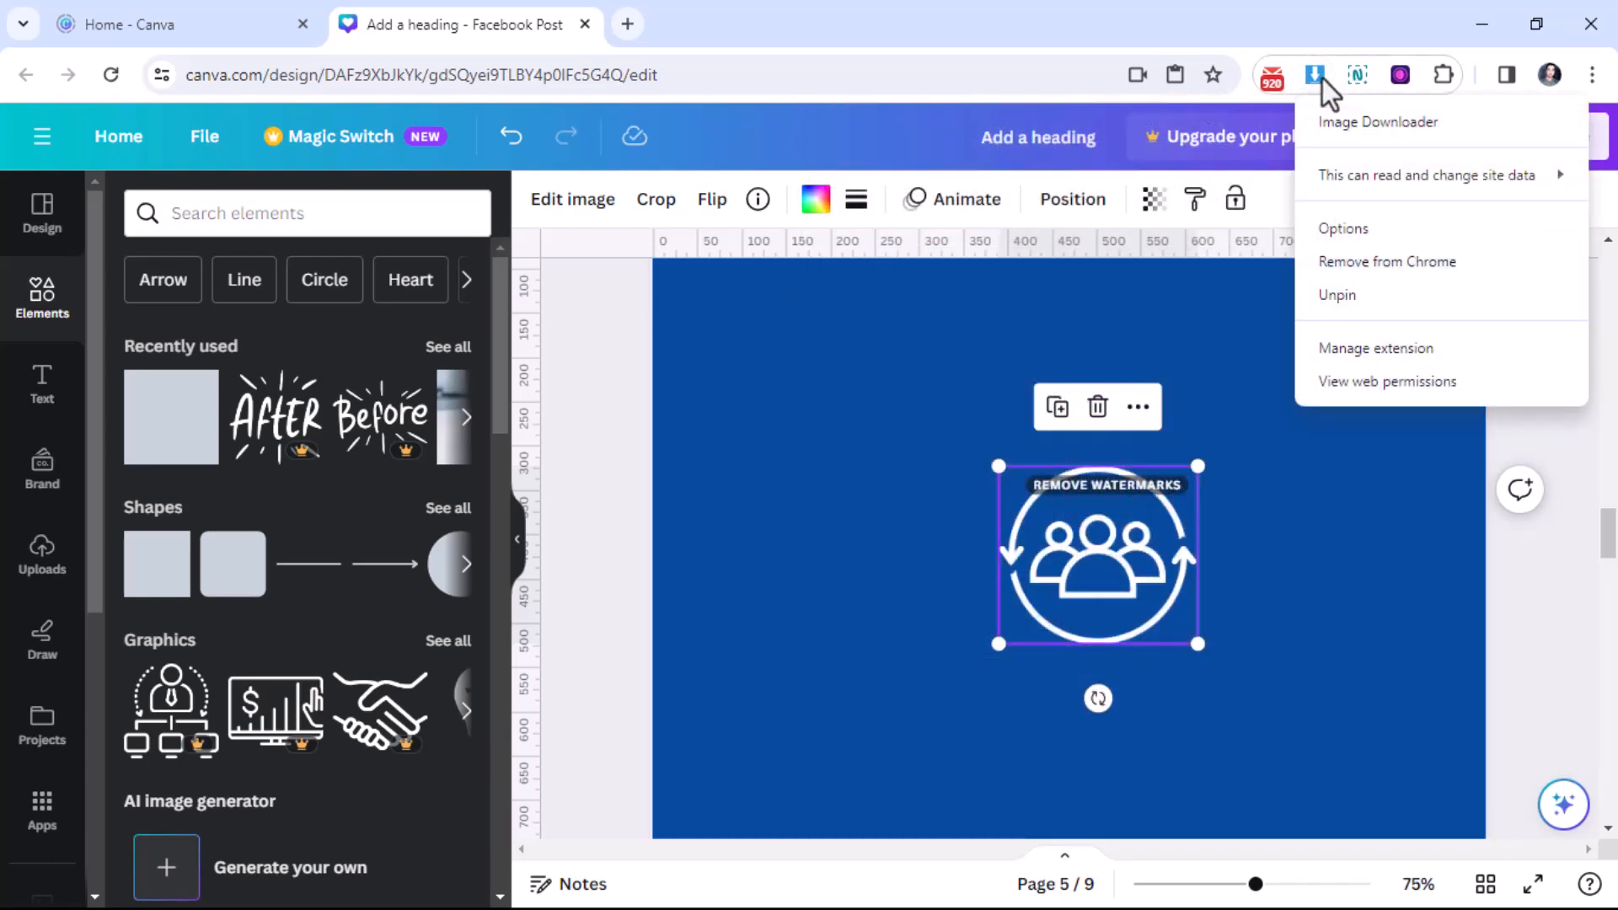
click(1323, 79)
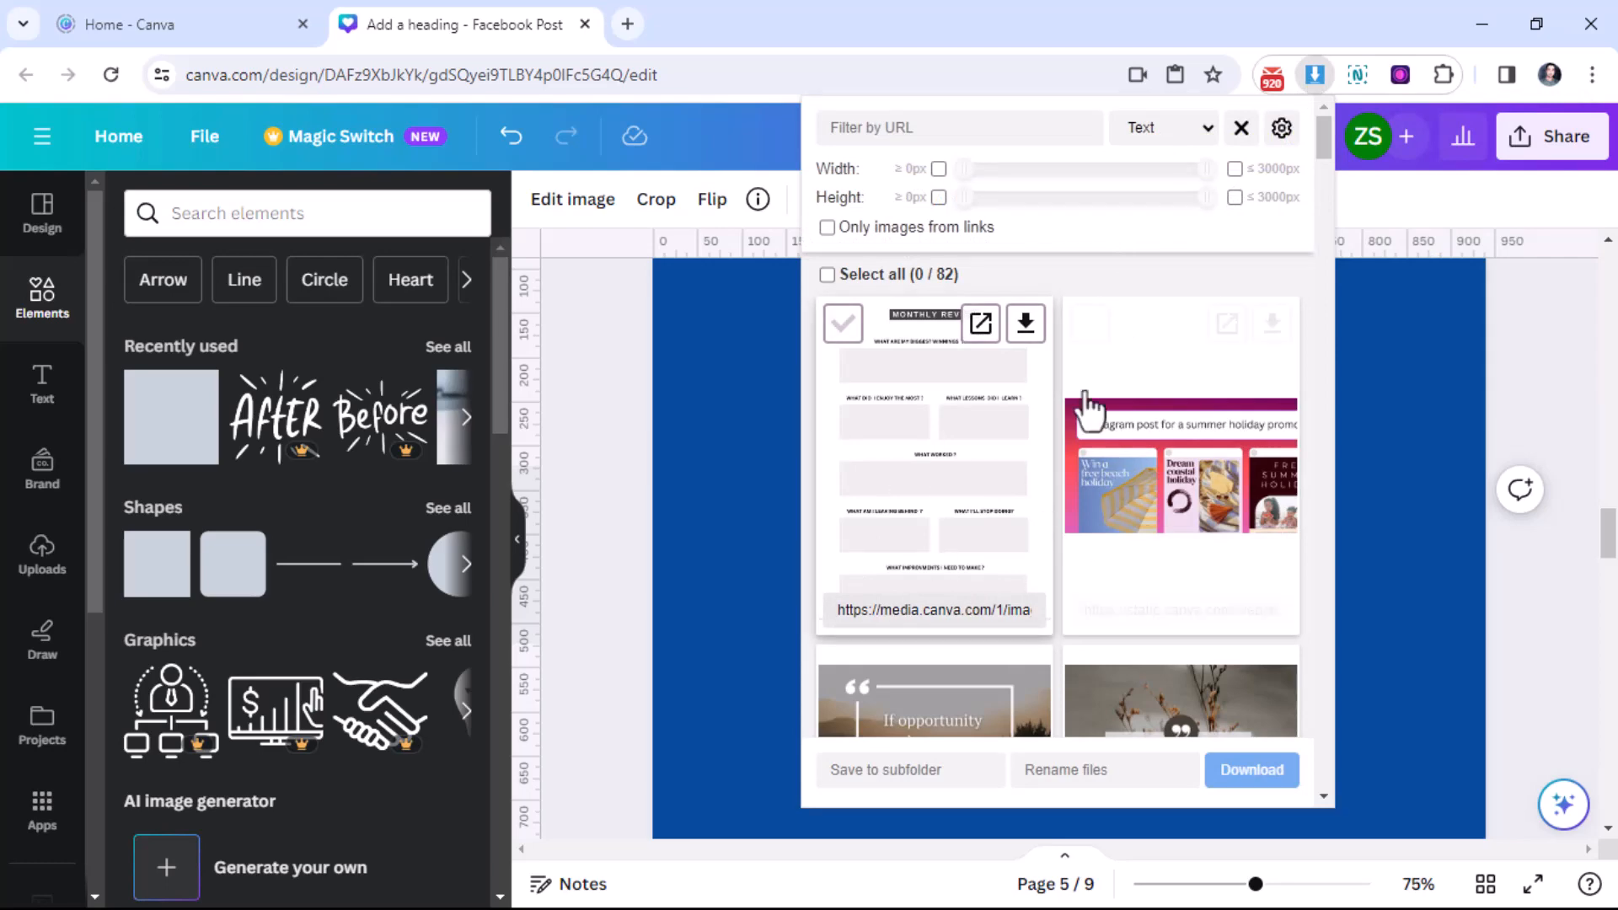
scroll(969, 514, down, 3)
scroll(958, 372, down, 3)
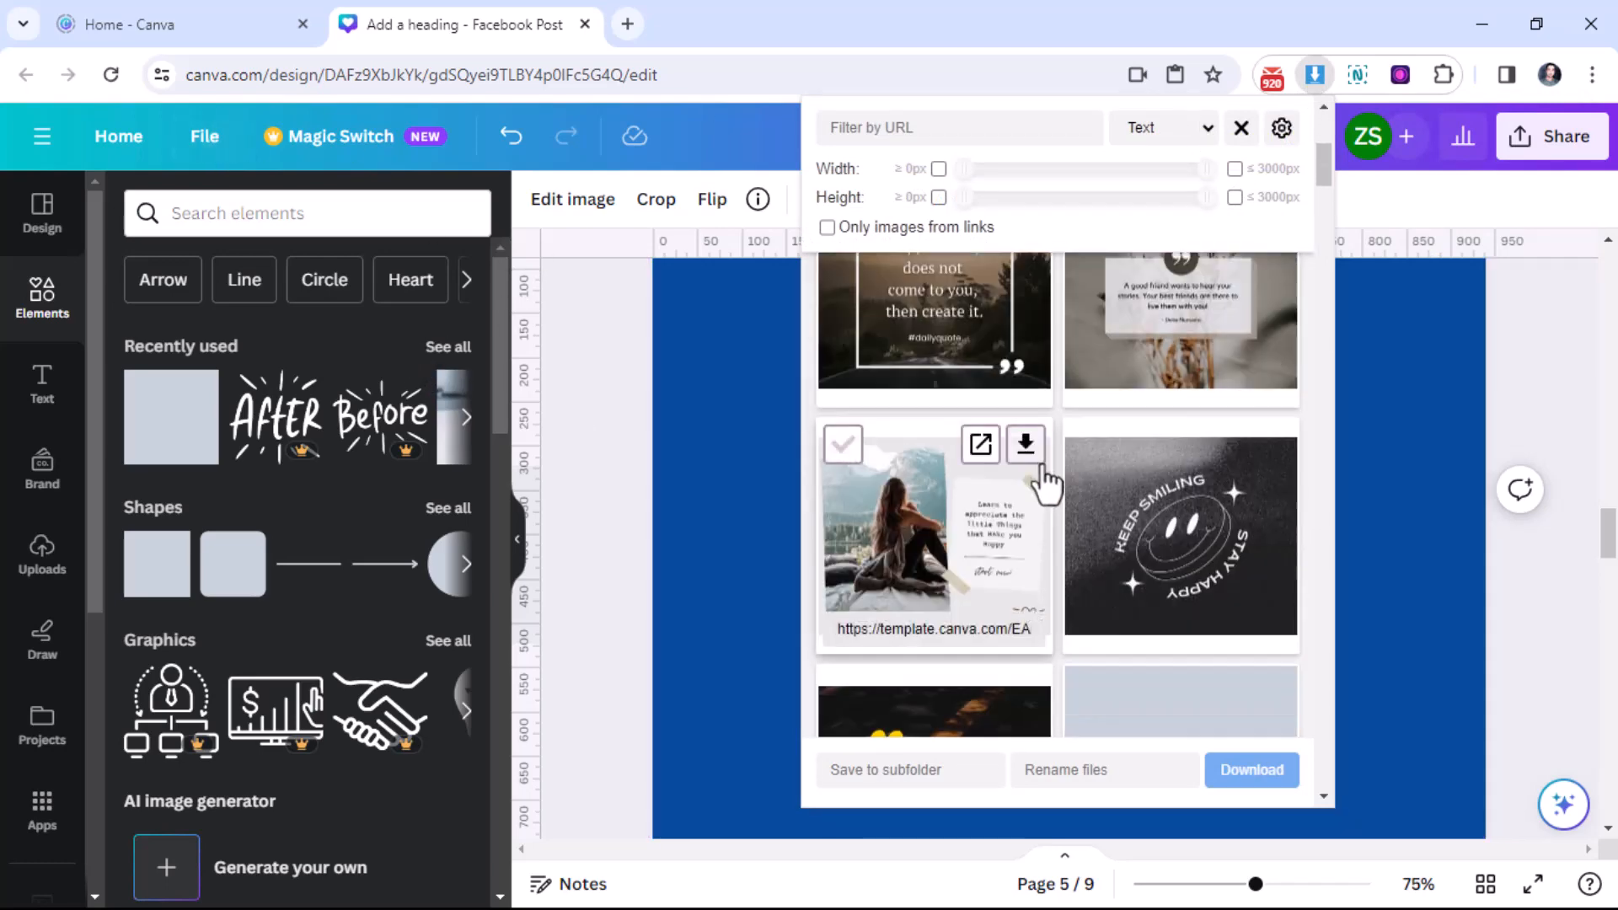
scroll(1048, 468, down, 3)
scroll(1045, 488, down, 5)
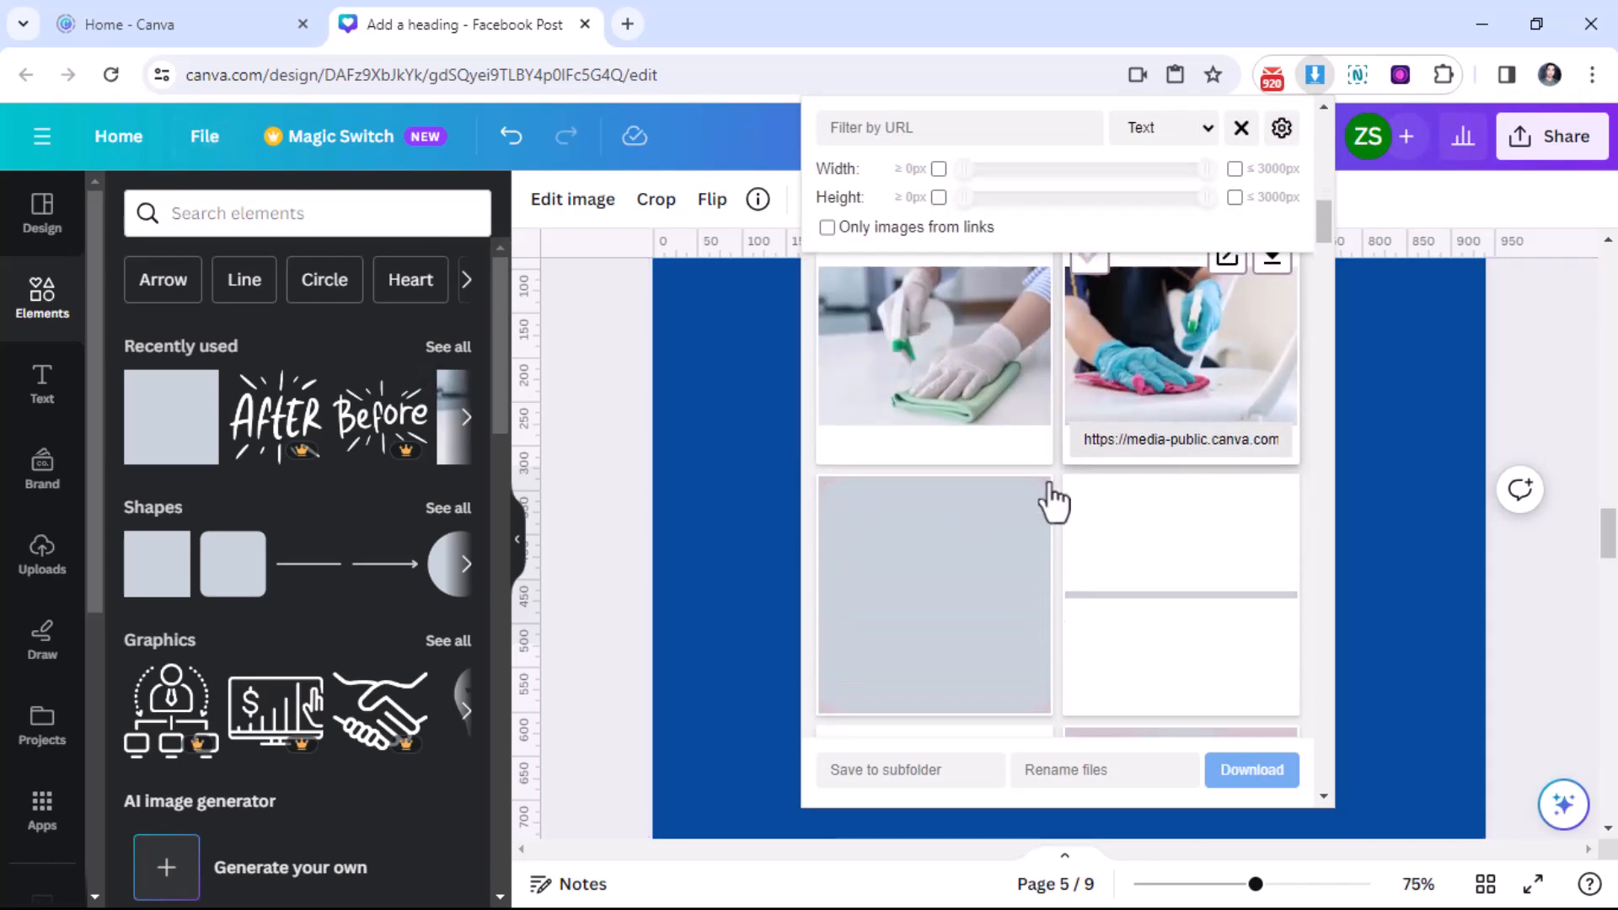
scroll(1069, 462, down, 1)
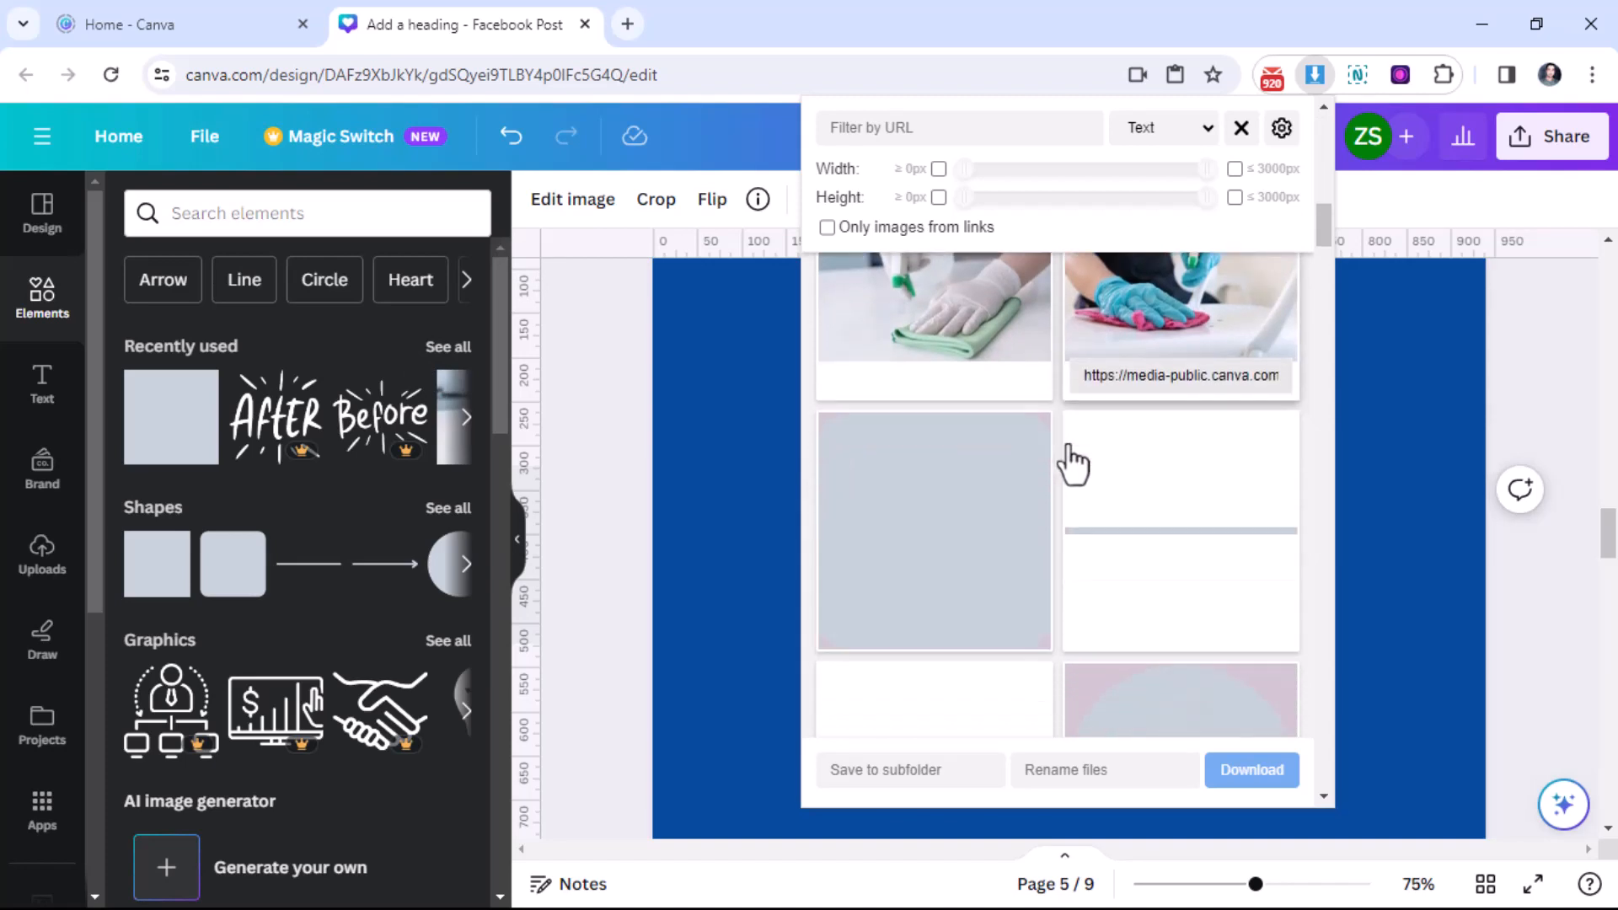
scroll(994, 556, down, 5)
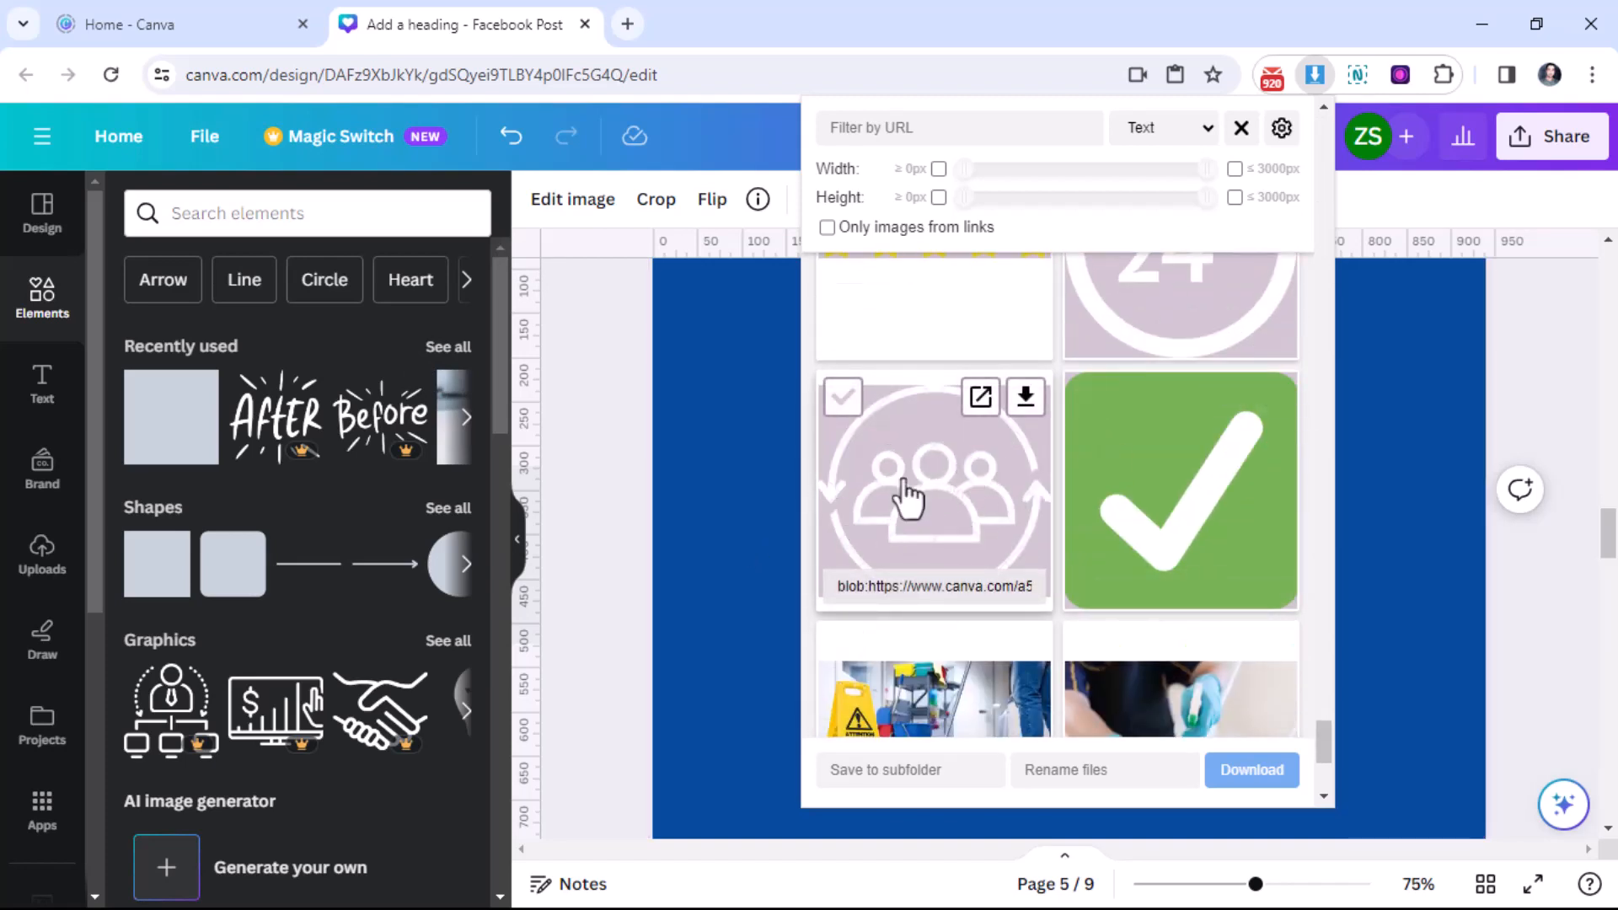
click(907, 497)
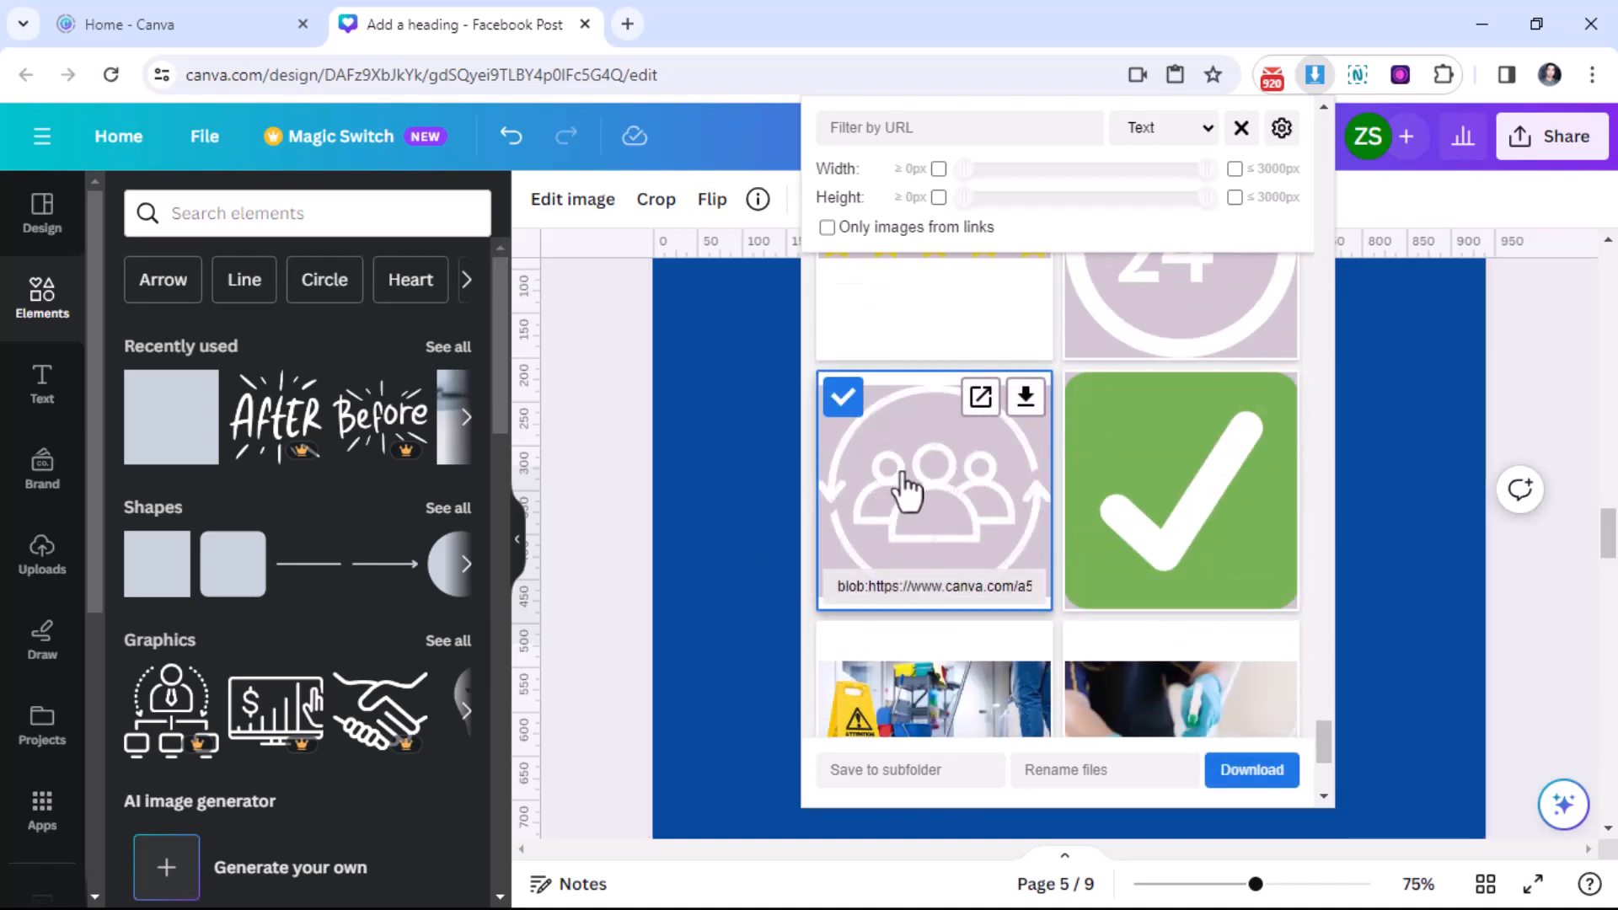
click(1029, 400)
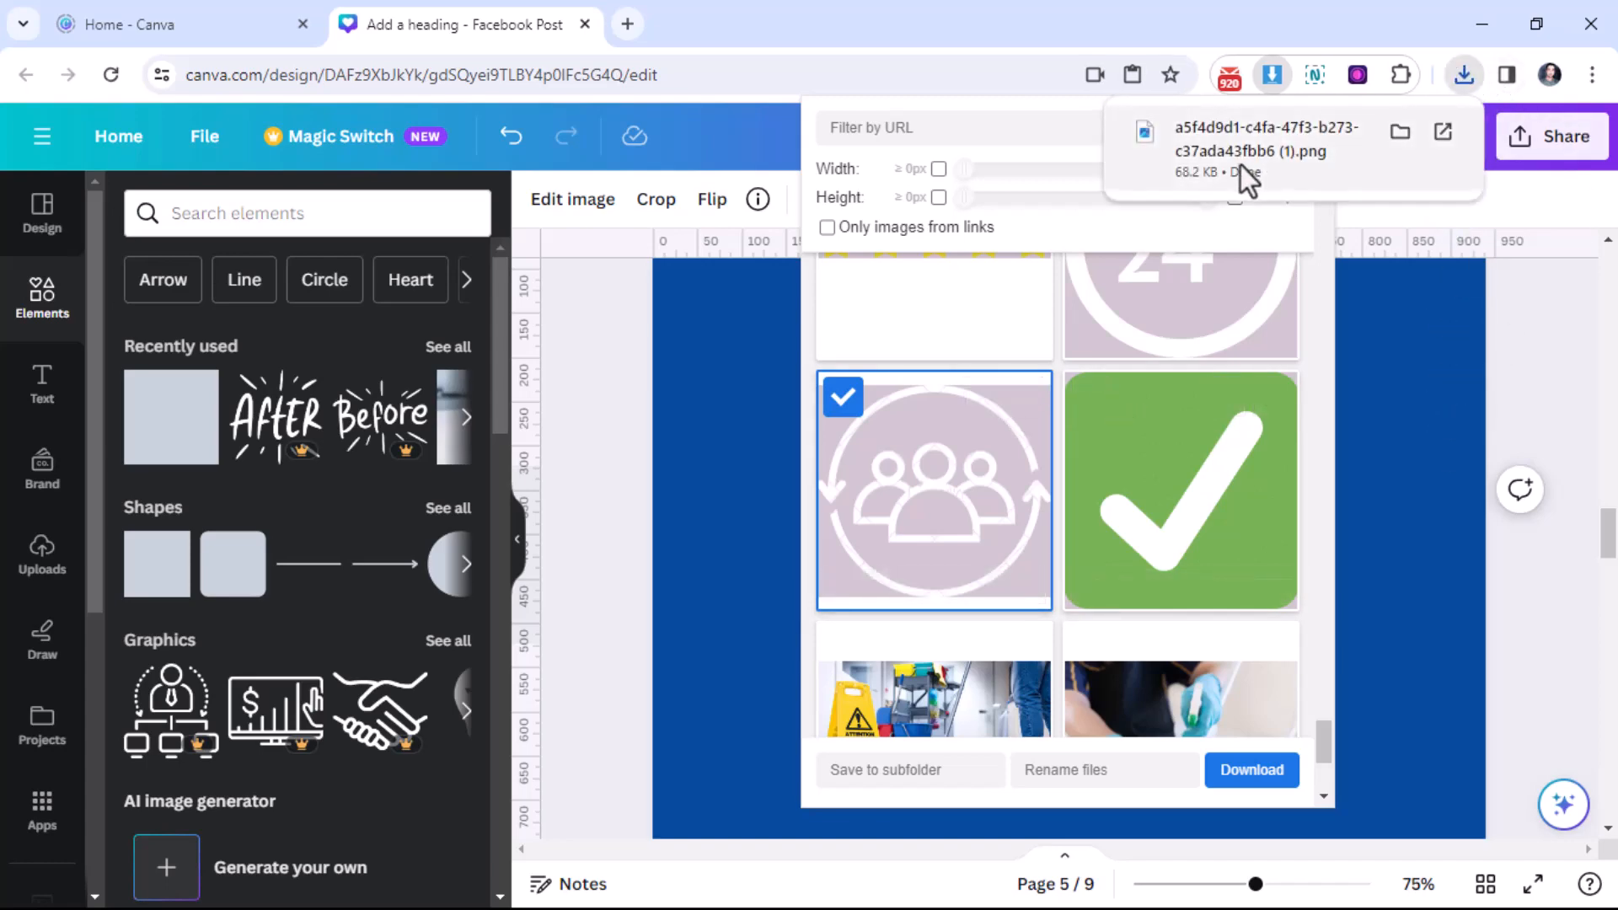
Step: Open the downloaded PNG, inspect its watermark lines up close, and close the image viewer
click(1240, 165)
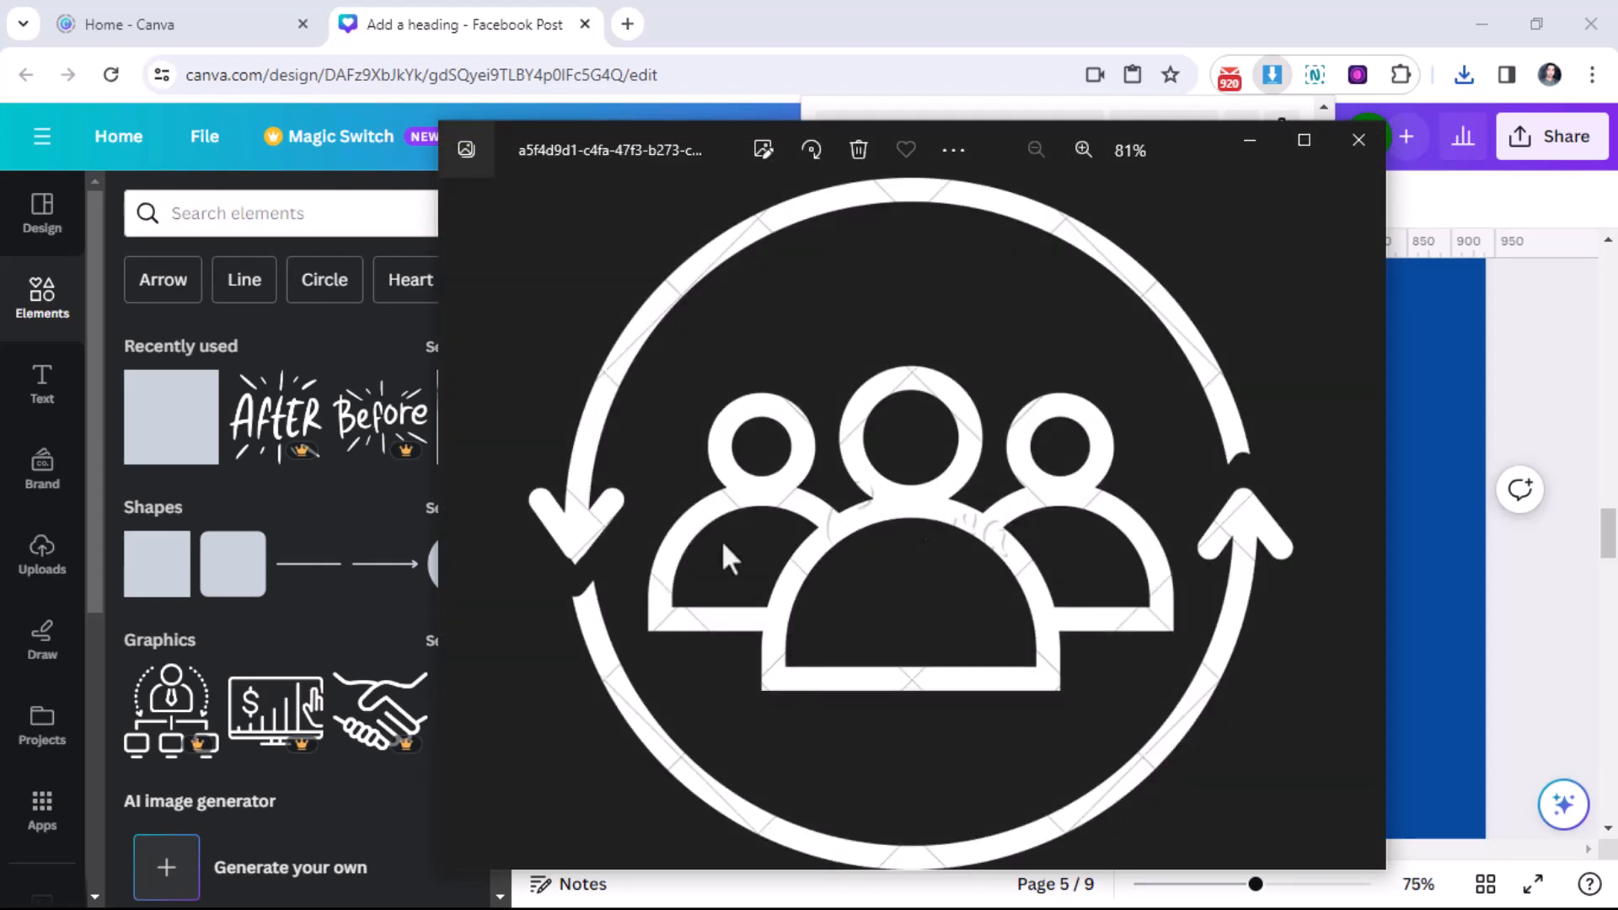
scroll(713, 590, up, 3)
scroll(1095, 396, down, 2)
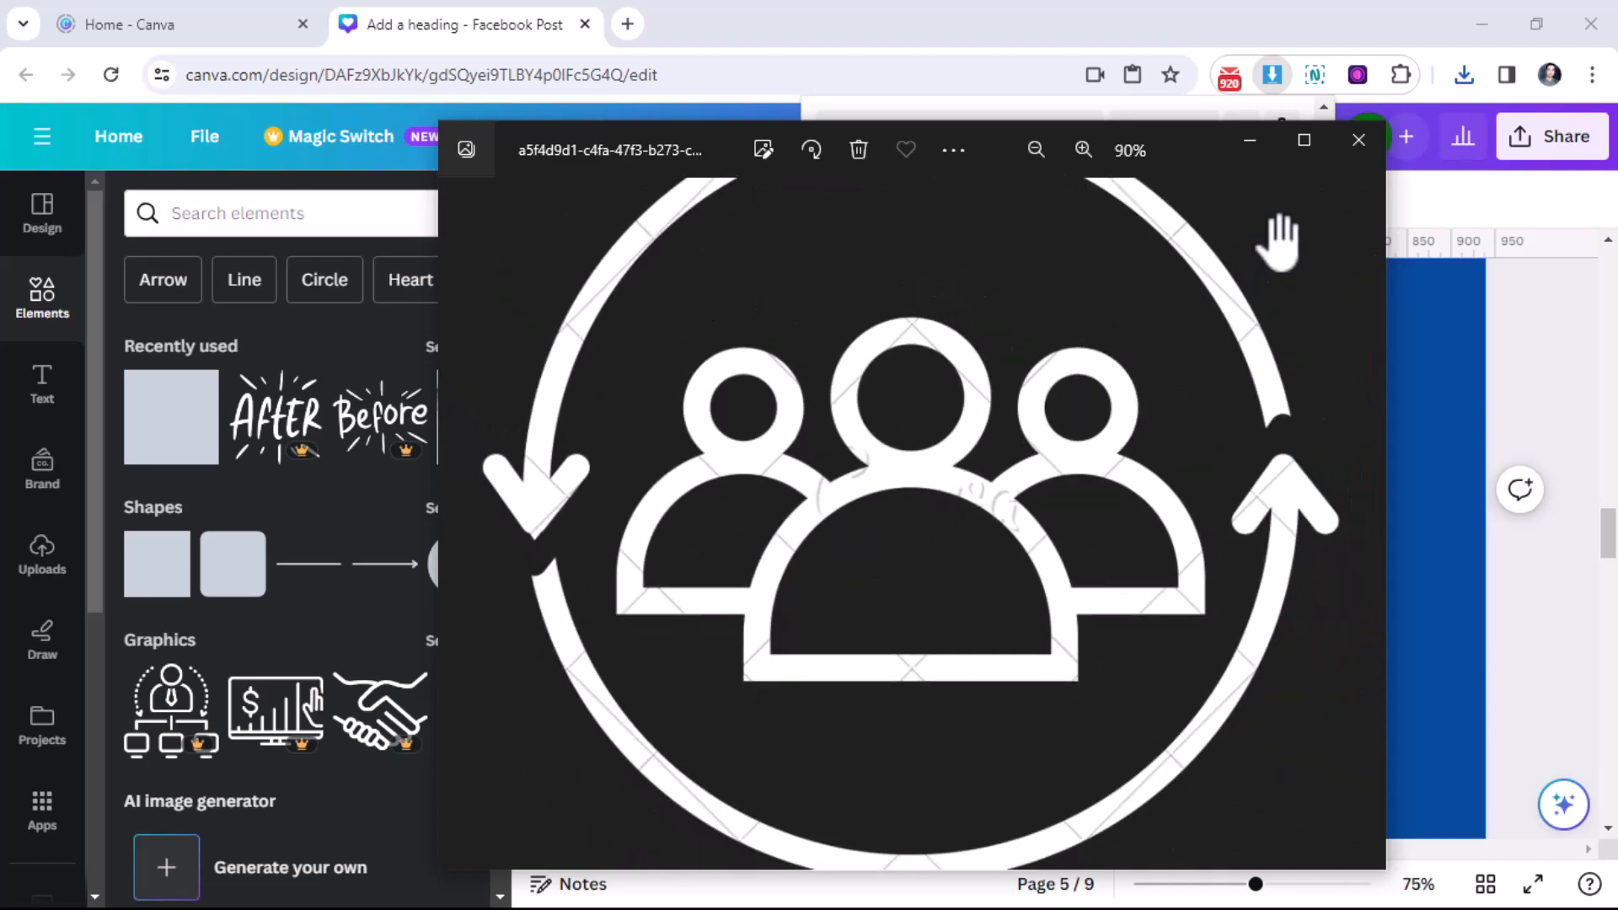
click(1369, 151)
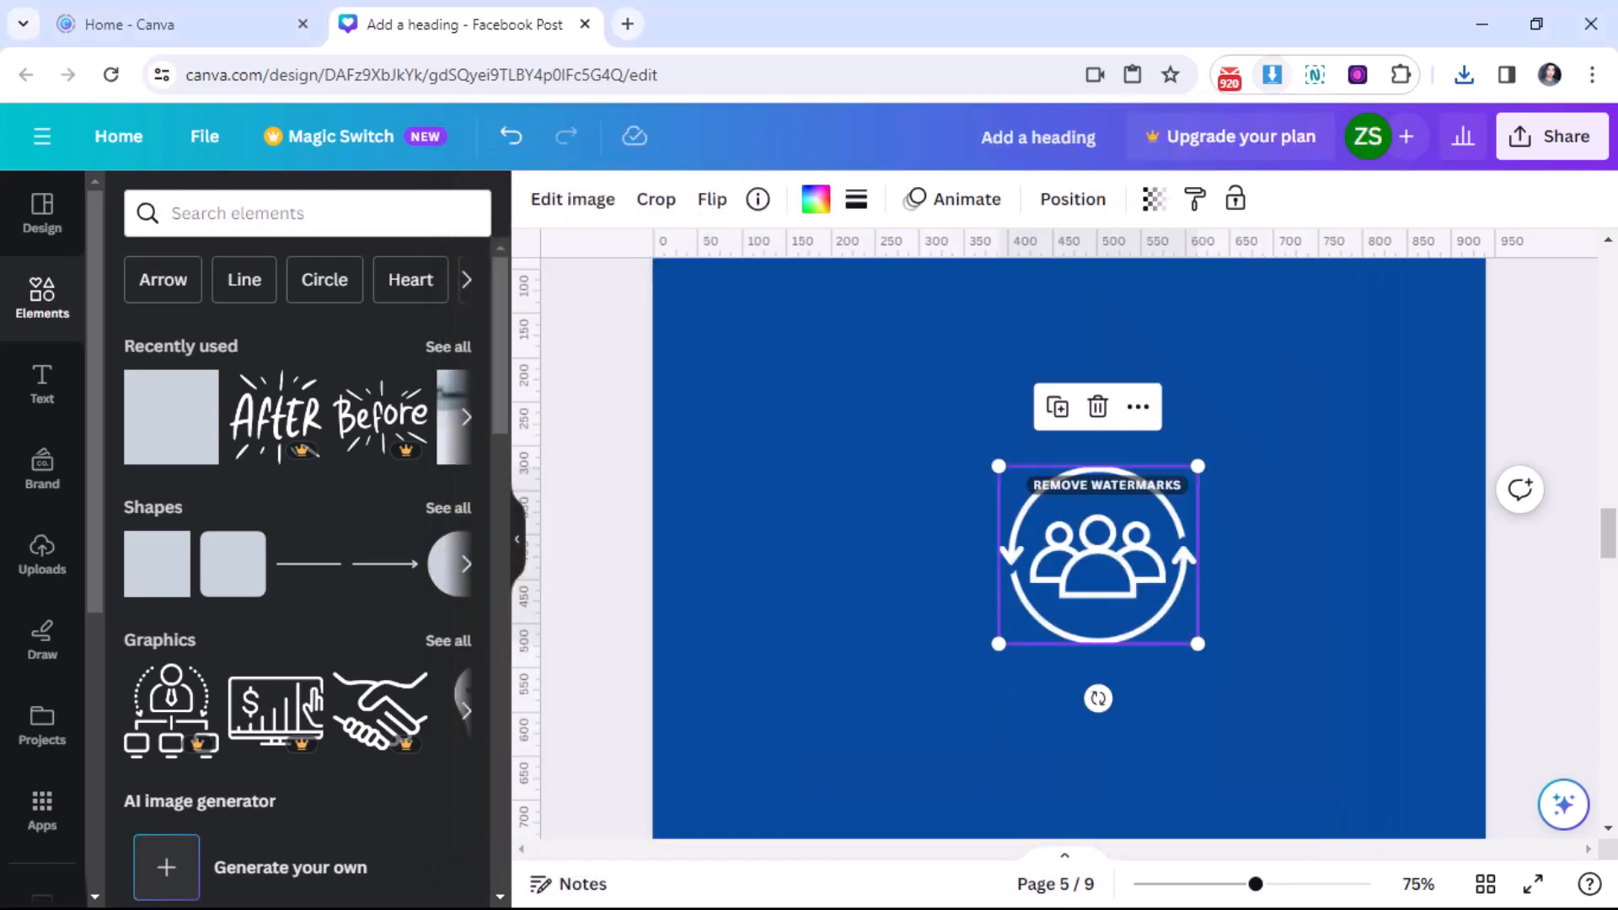
Step: Search the computer for "vector" and launch the Vector Magic desktop app
key(super)
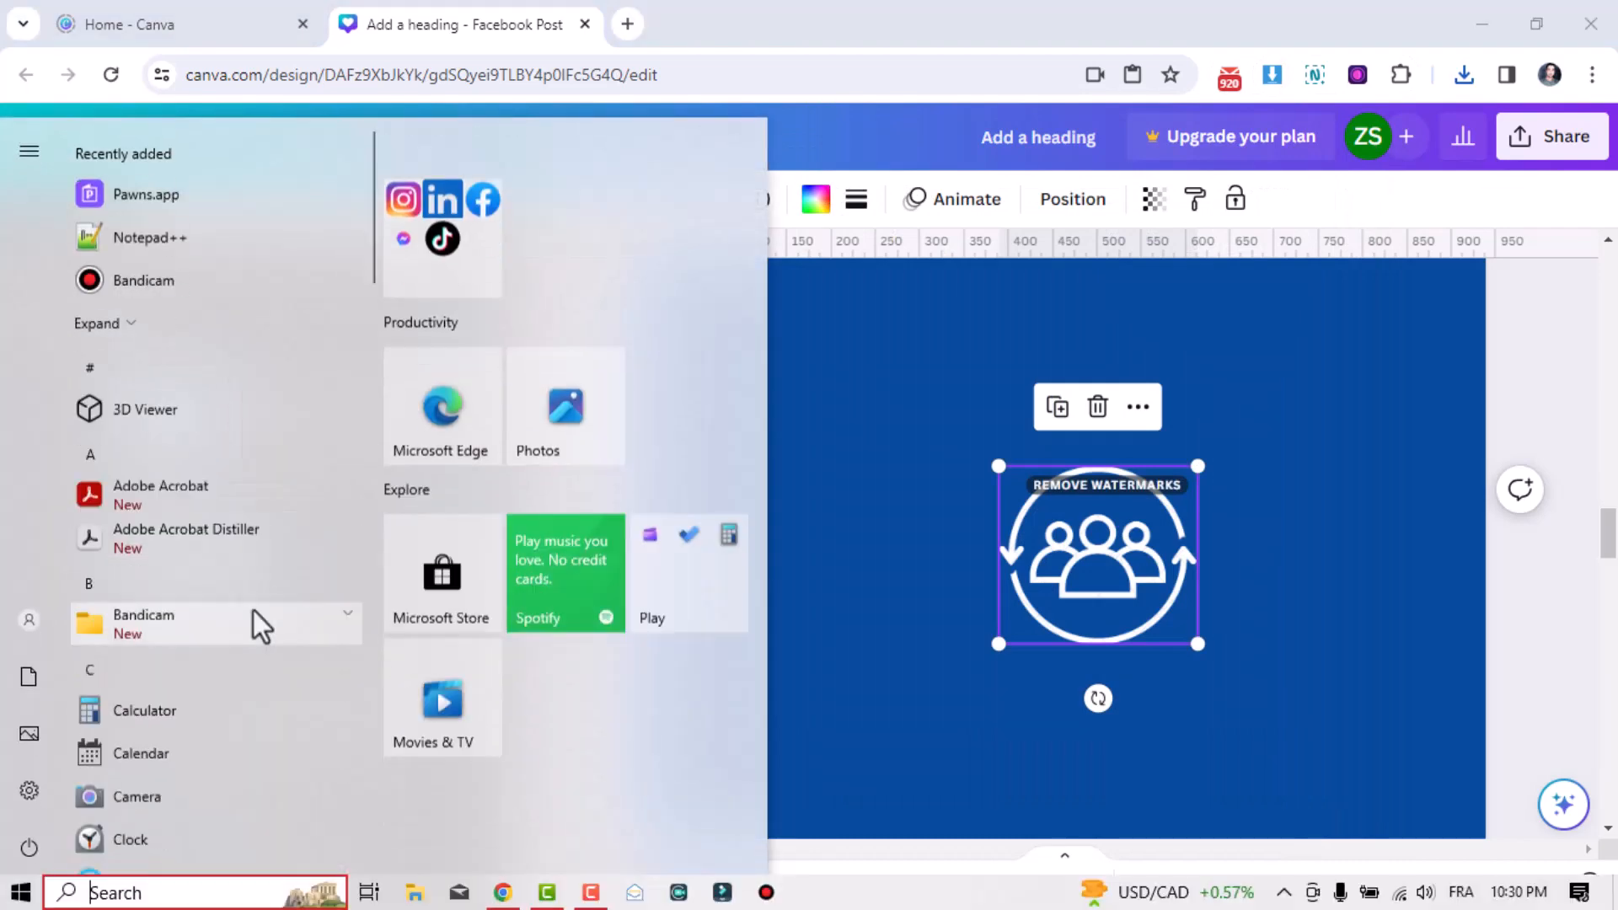
text(v)
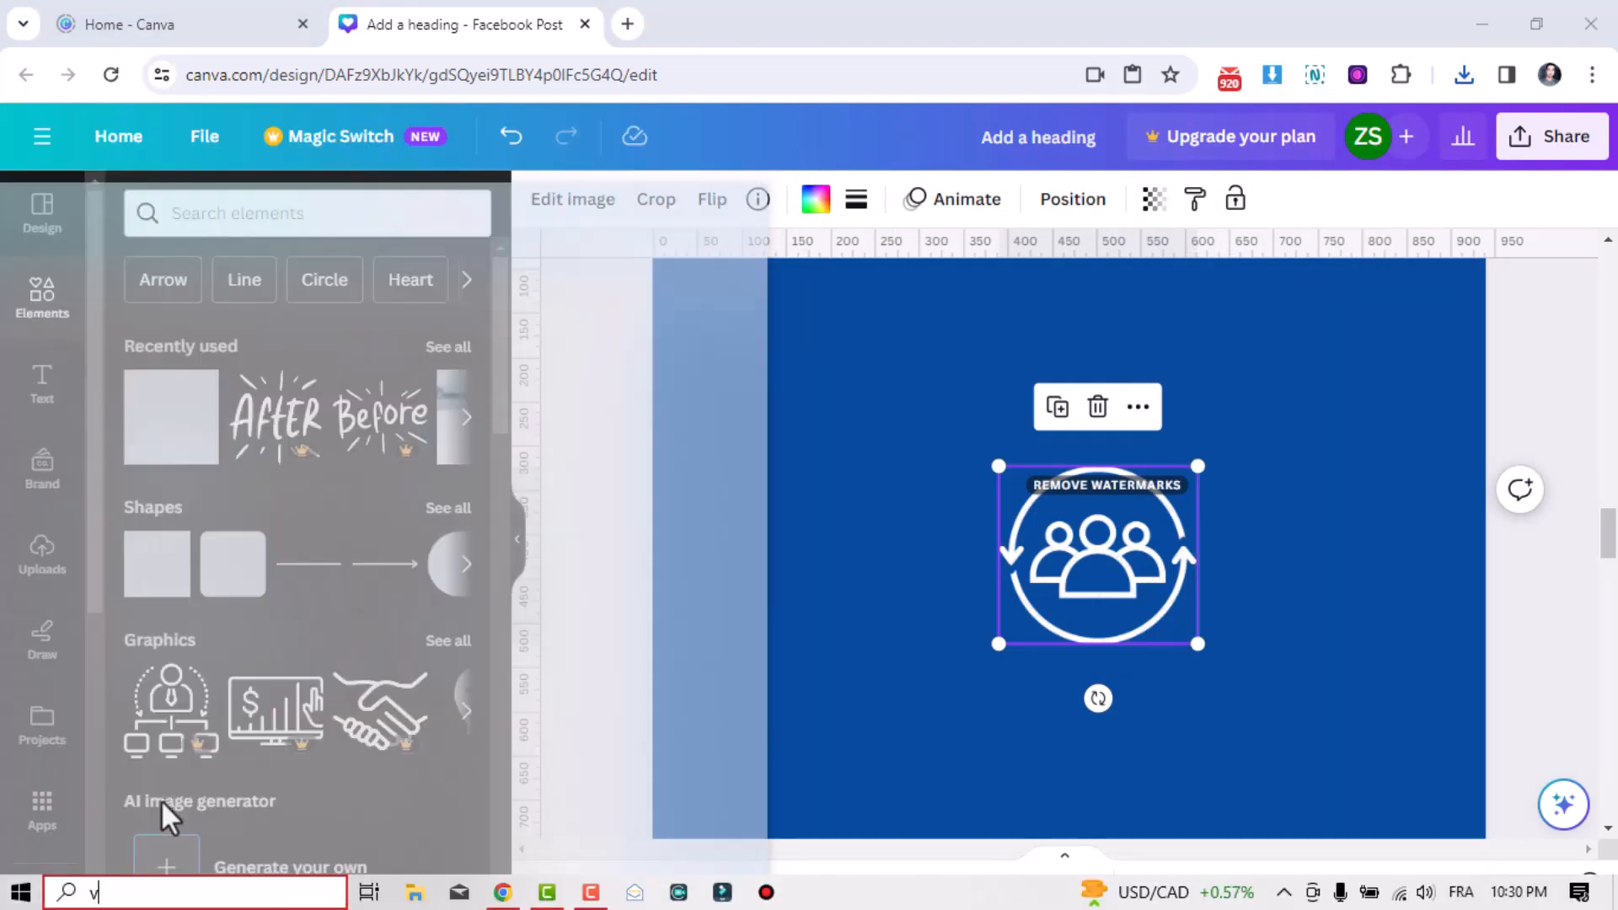
text(ector)
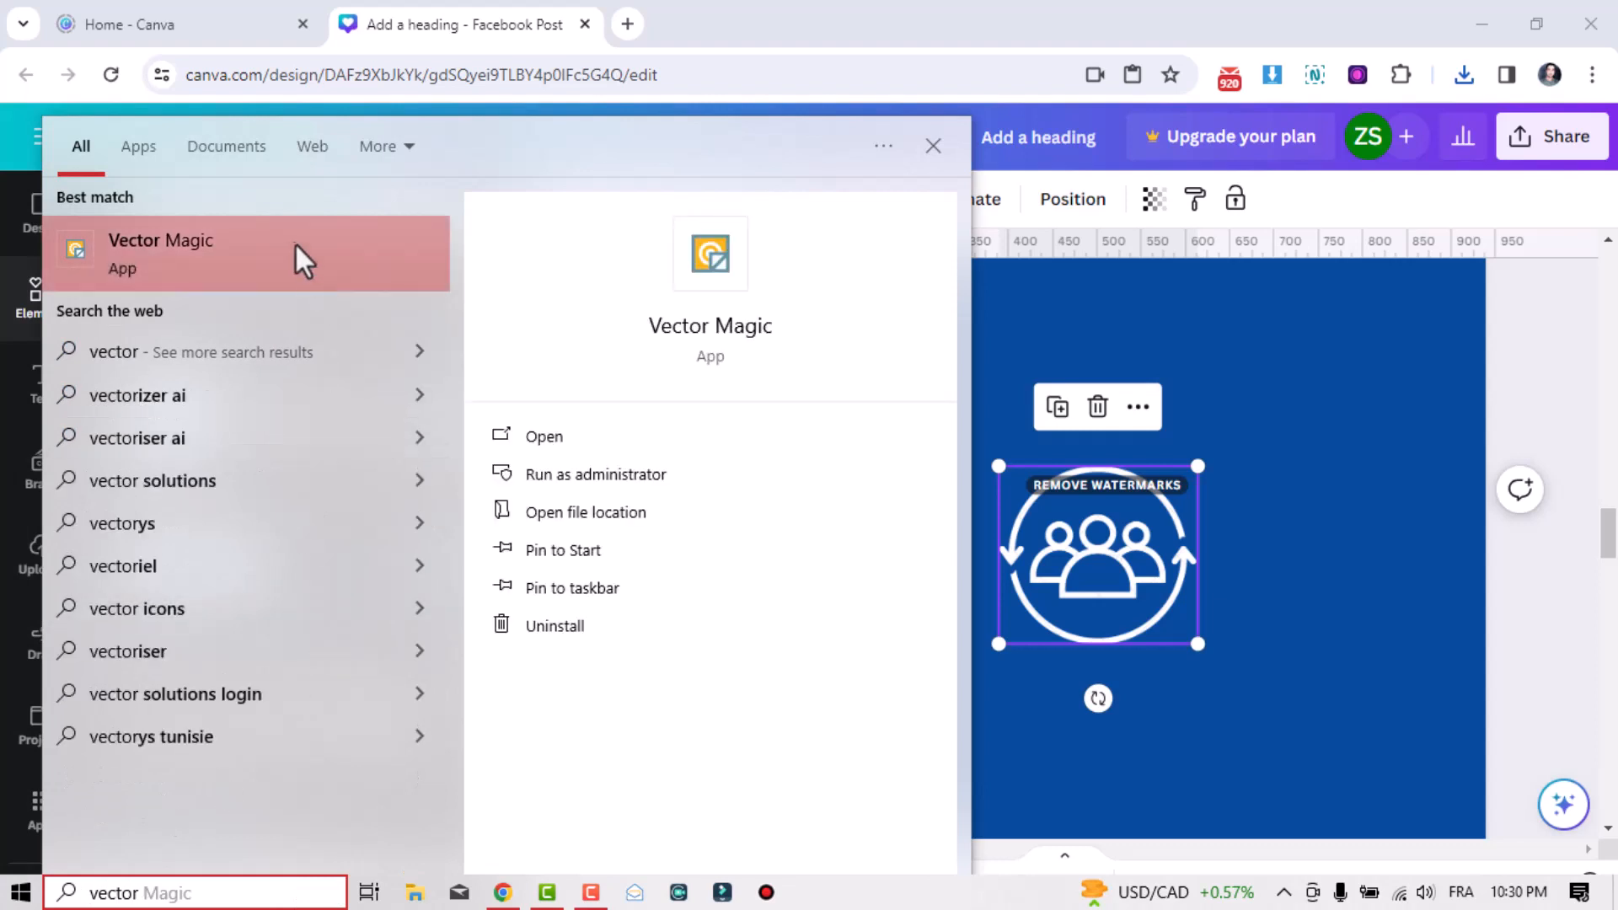
click(625, 452)
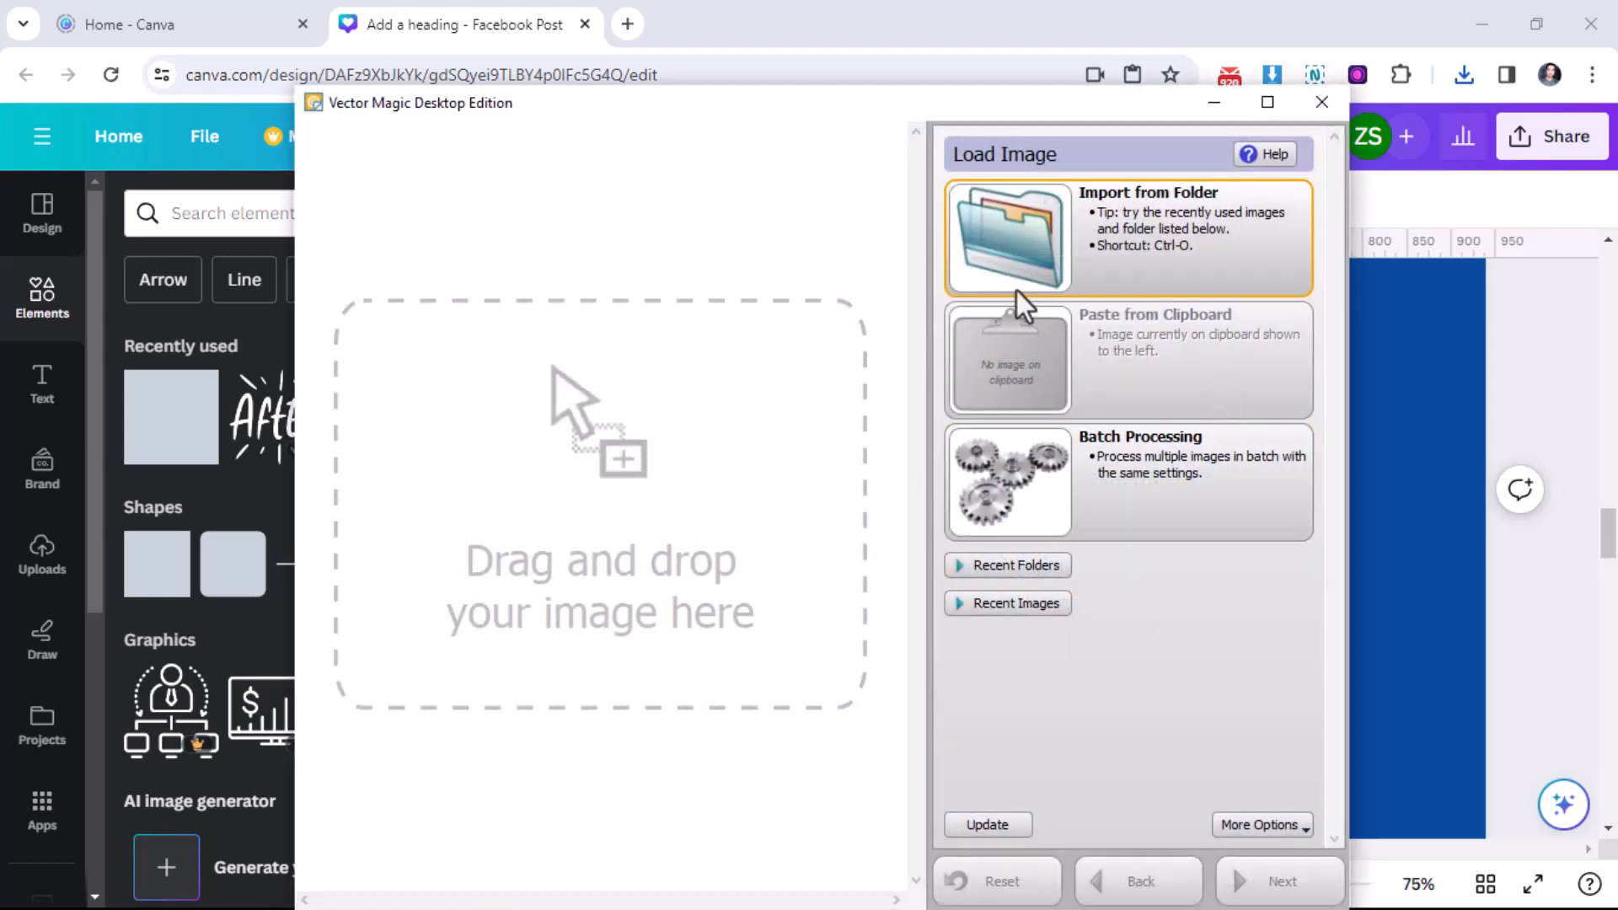
Step: Import the newest downloaded PNG, a5f4d9d1-c4fa-47f3-b273-c37ada43fbb6 (1), from the Downloads folder
click(1101, 205)
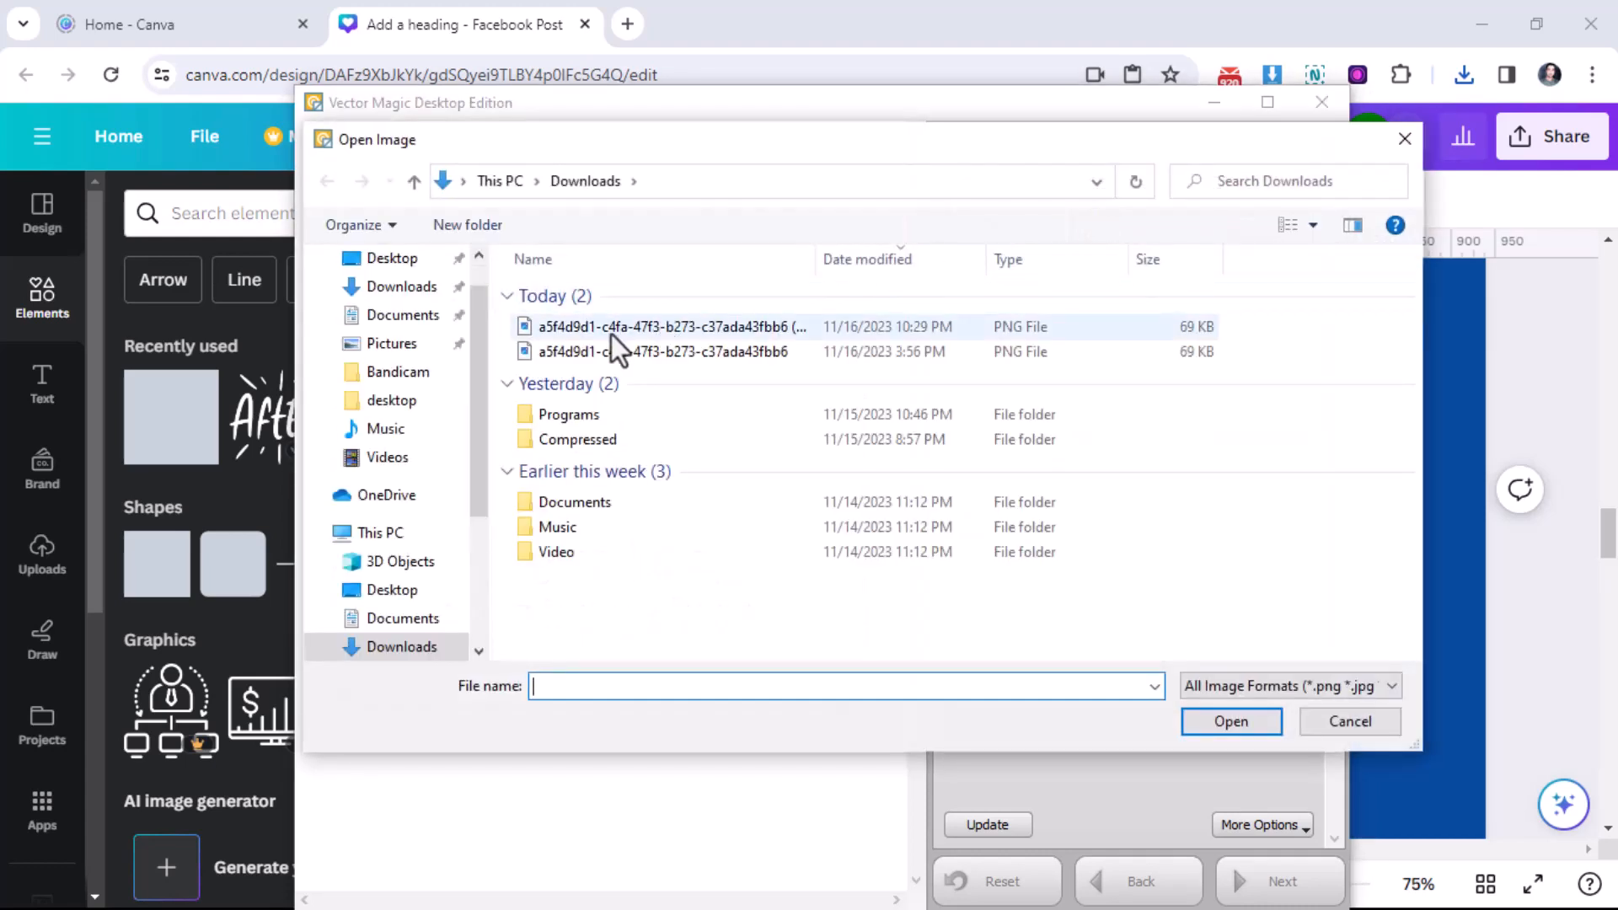
click(662, 327)
click(1229, 721)
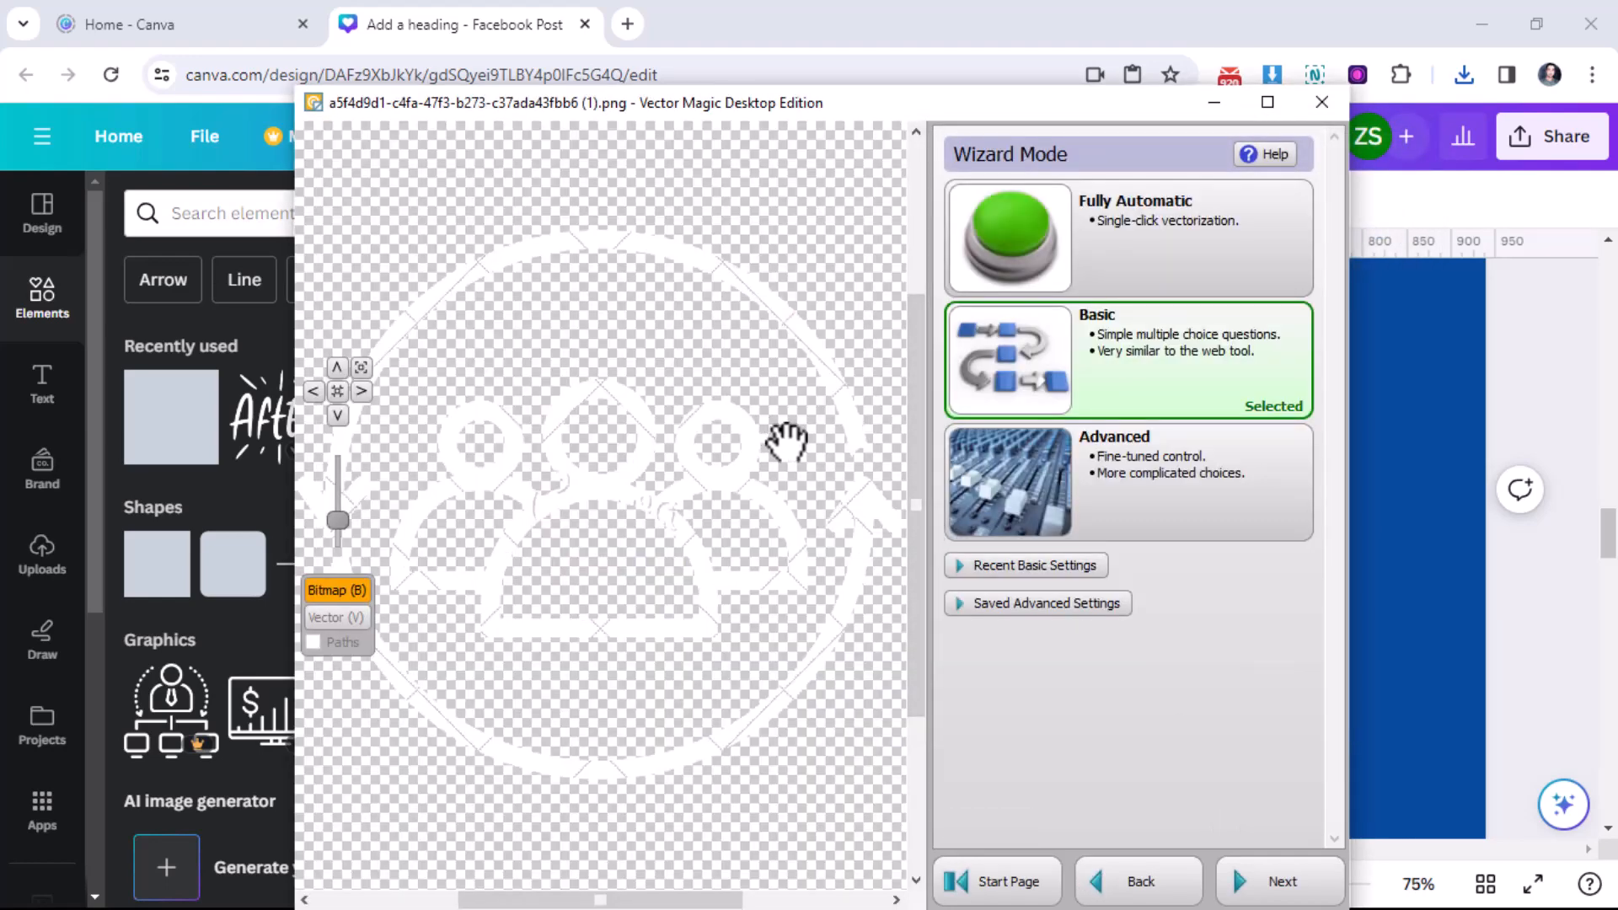
mouse_move(646, 475)
mouse_down()
mouse_move(669, 473)
mouse_move(650, 470)
mouse_up()
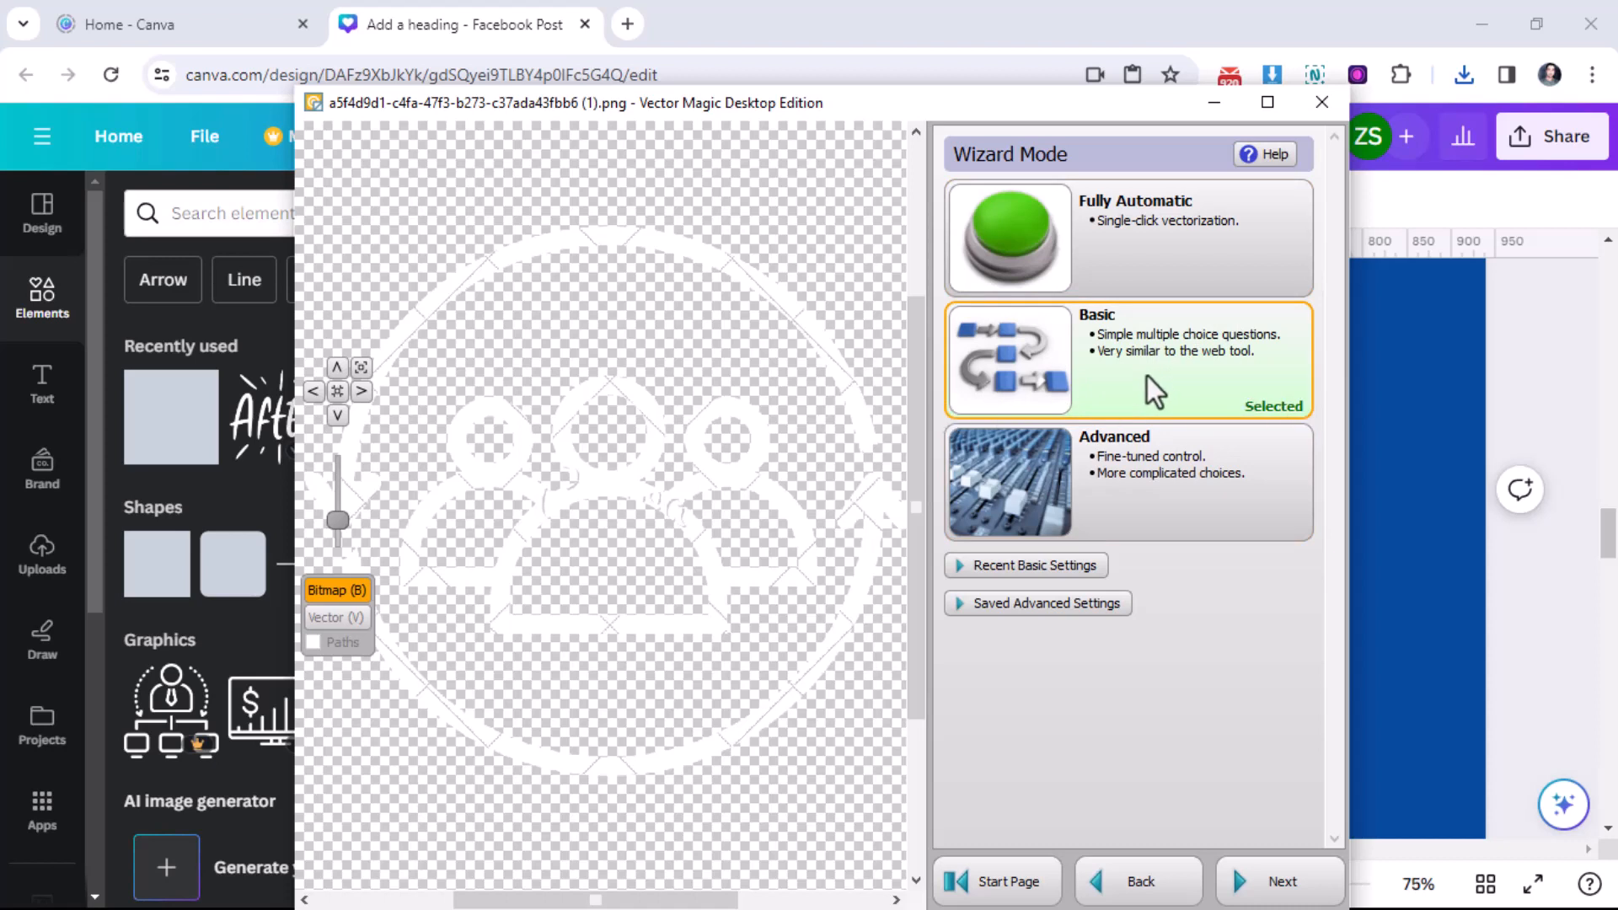
Step: Set the vectorization to Basic mode, Artwork with Blended Edges and Leave Transparent
click(1201, 361)
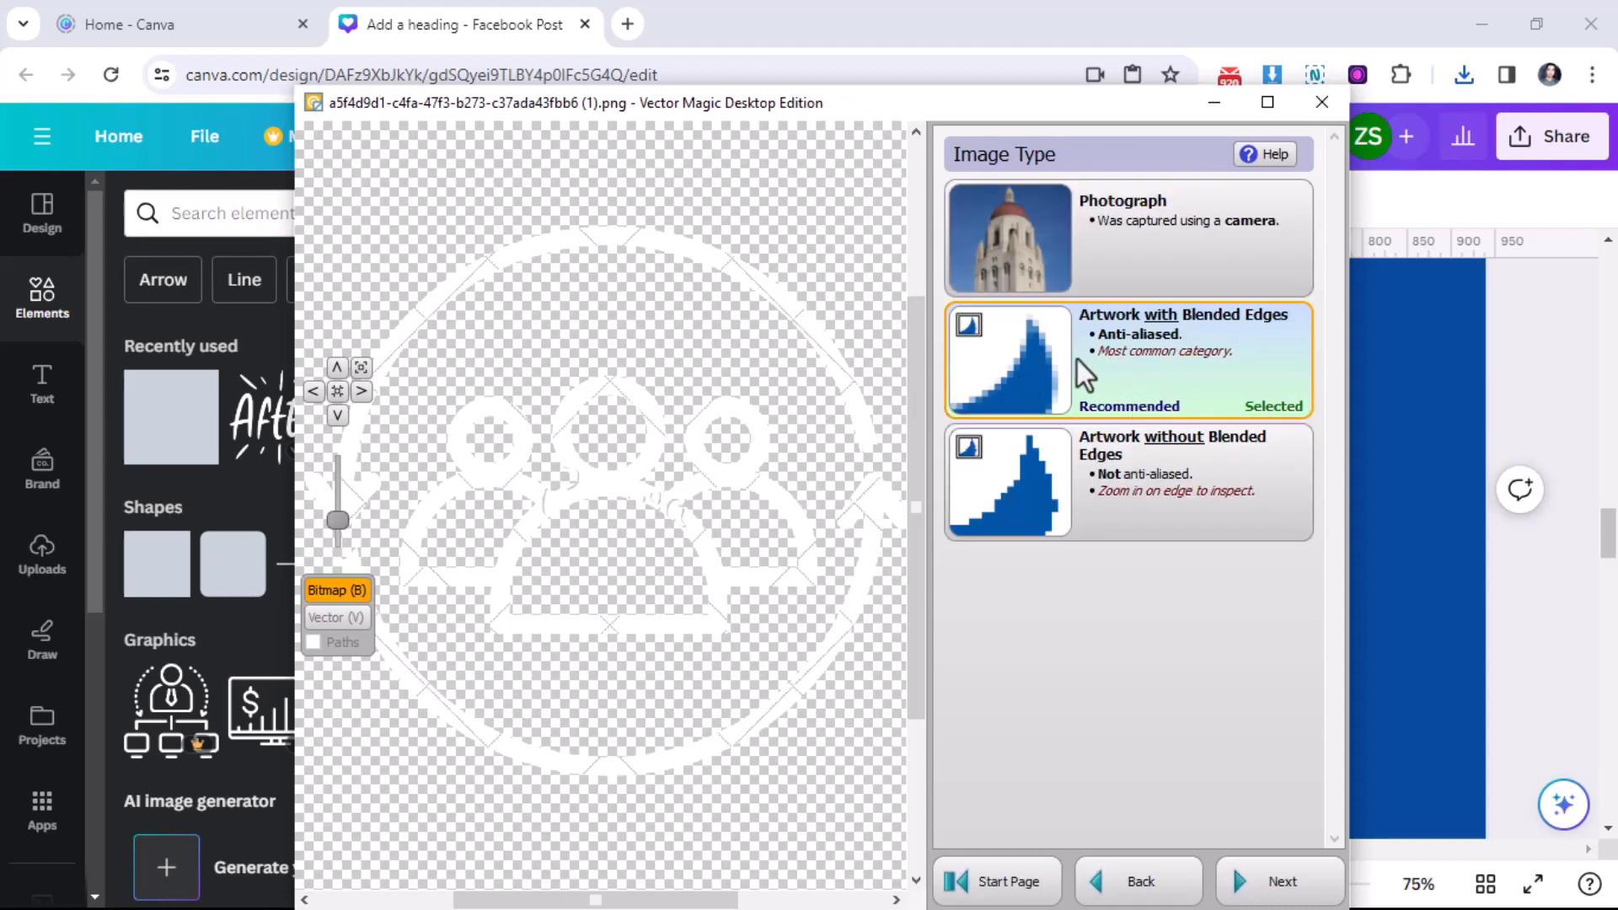
click(1078, 361)
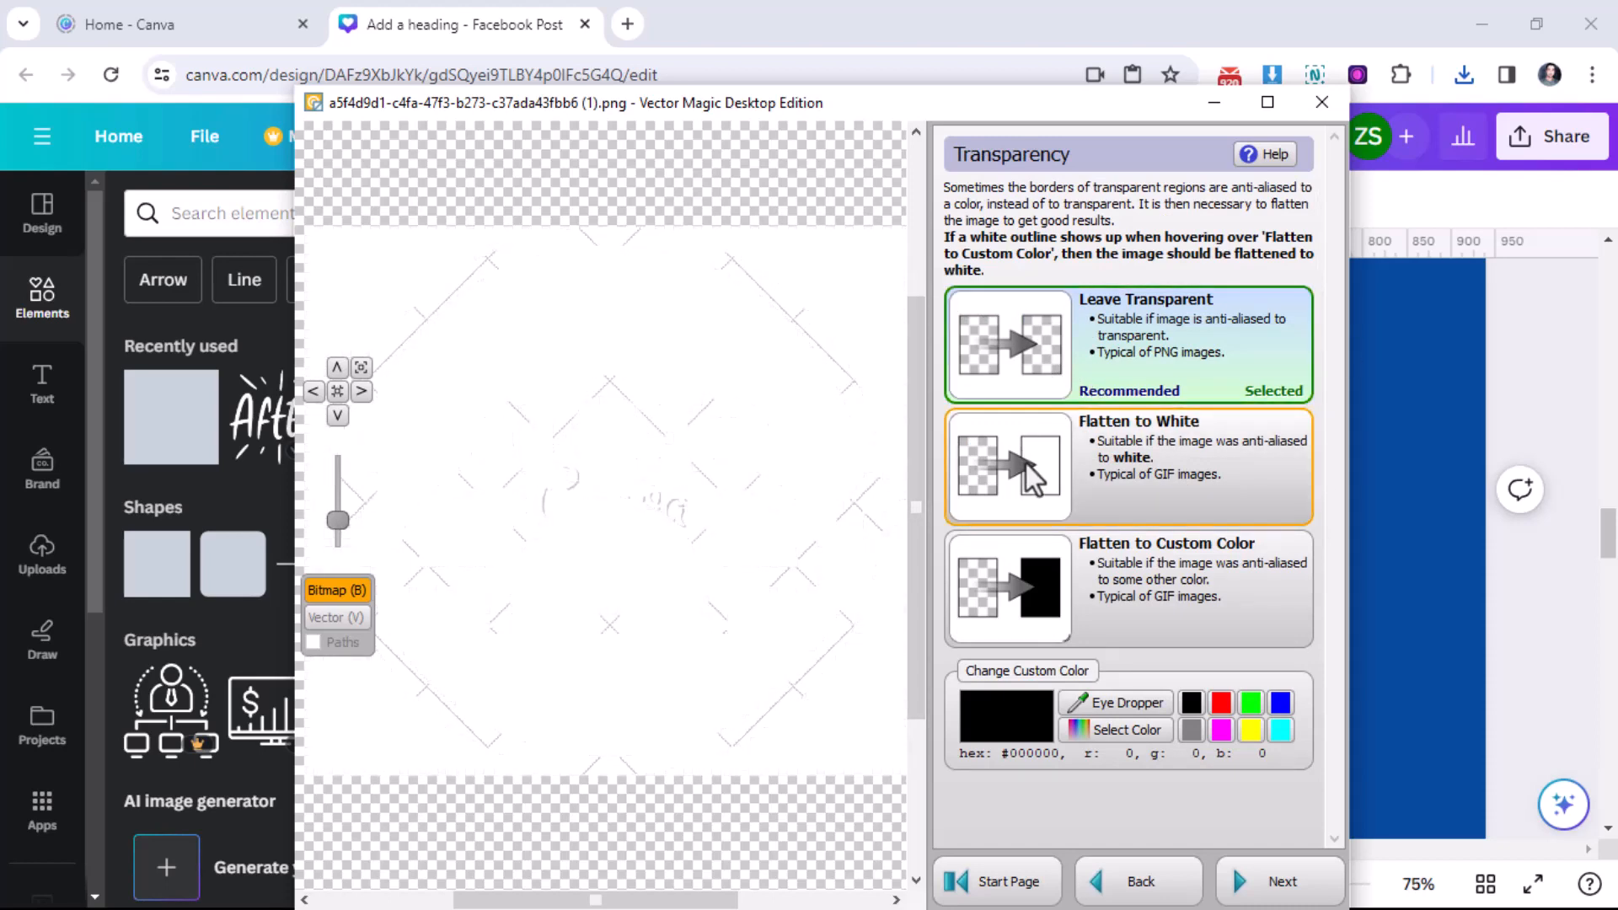
click(1022, 544)
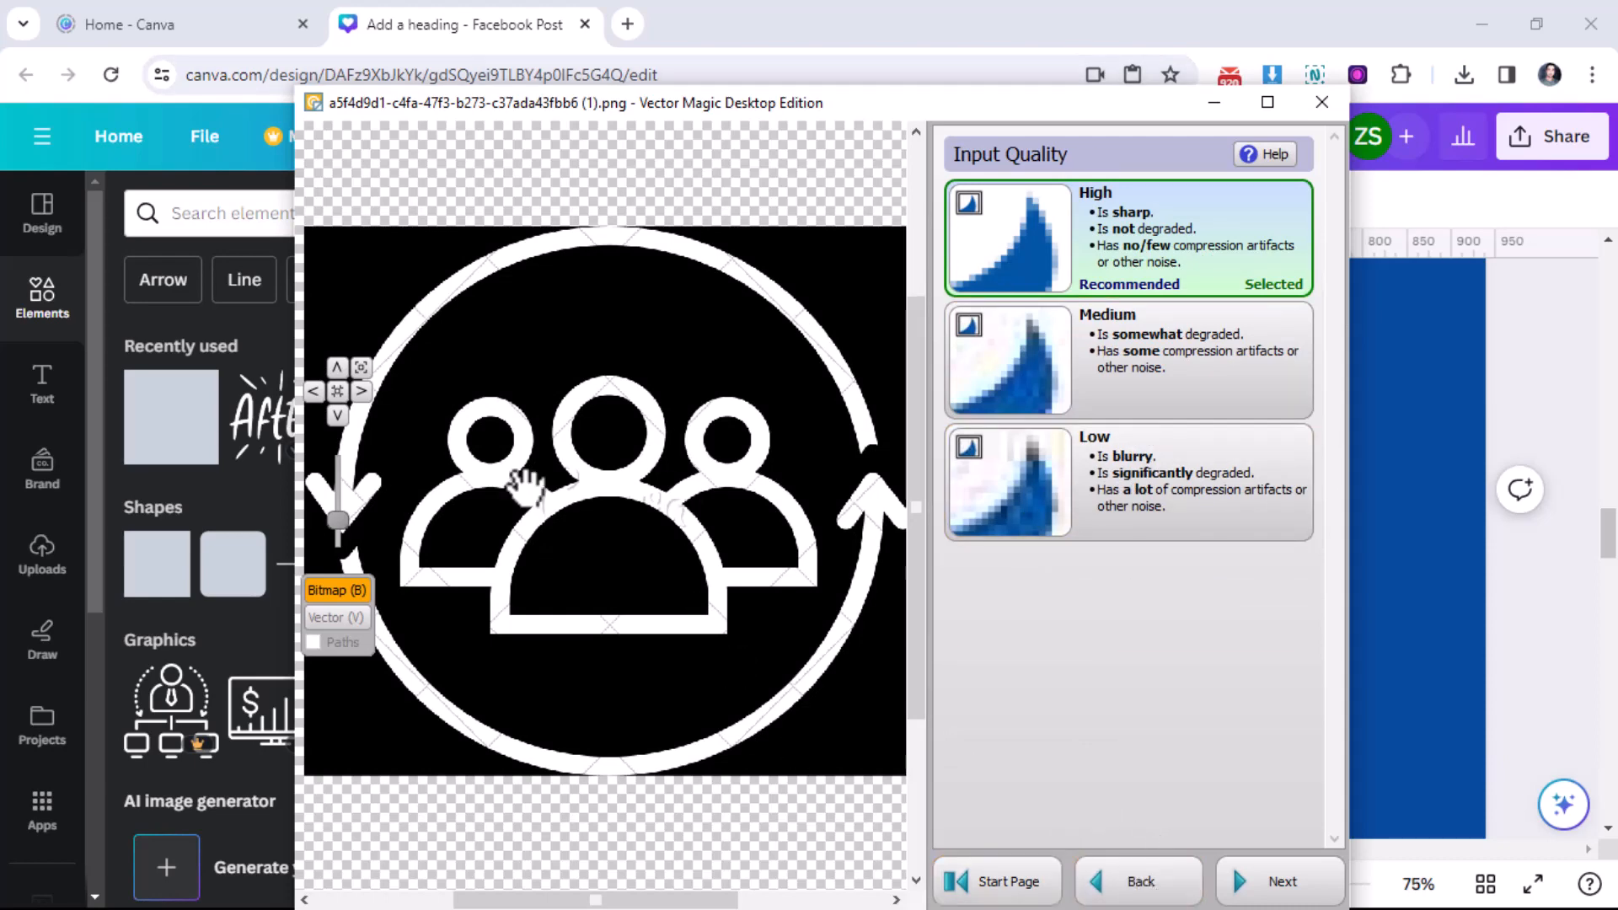
click(1138, 881)
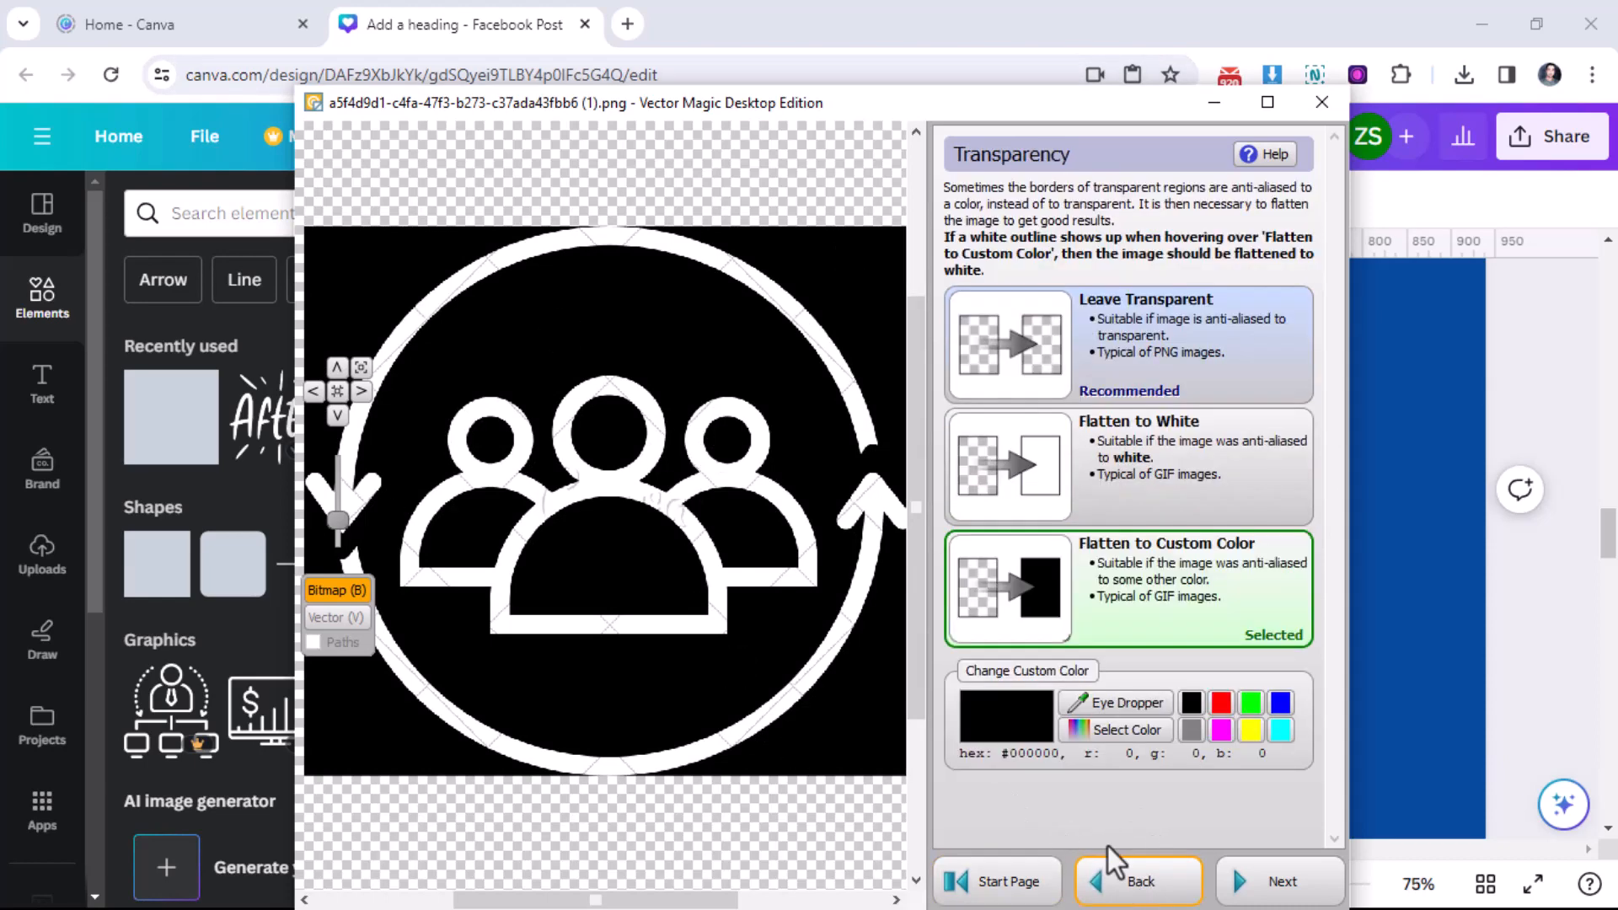
click(1024, 346)
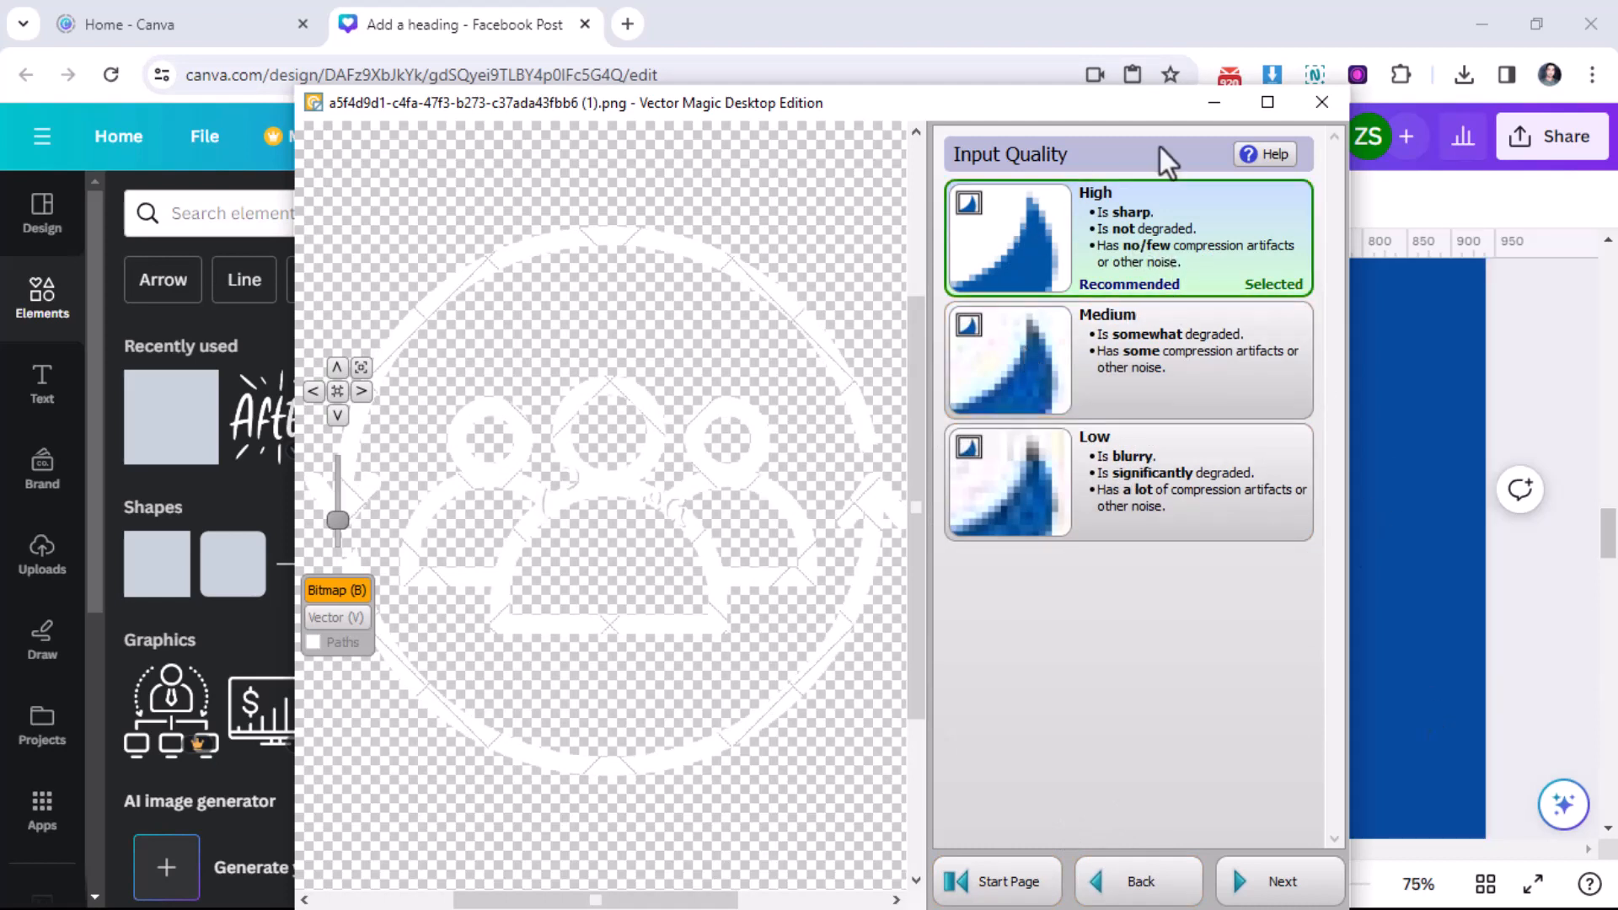
Step: Keep High input quality, choose Custom Colors with the two-color transparent and white palette, and vectorize the image
click(1323, 887)
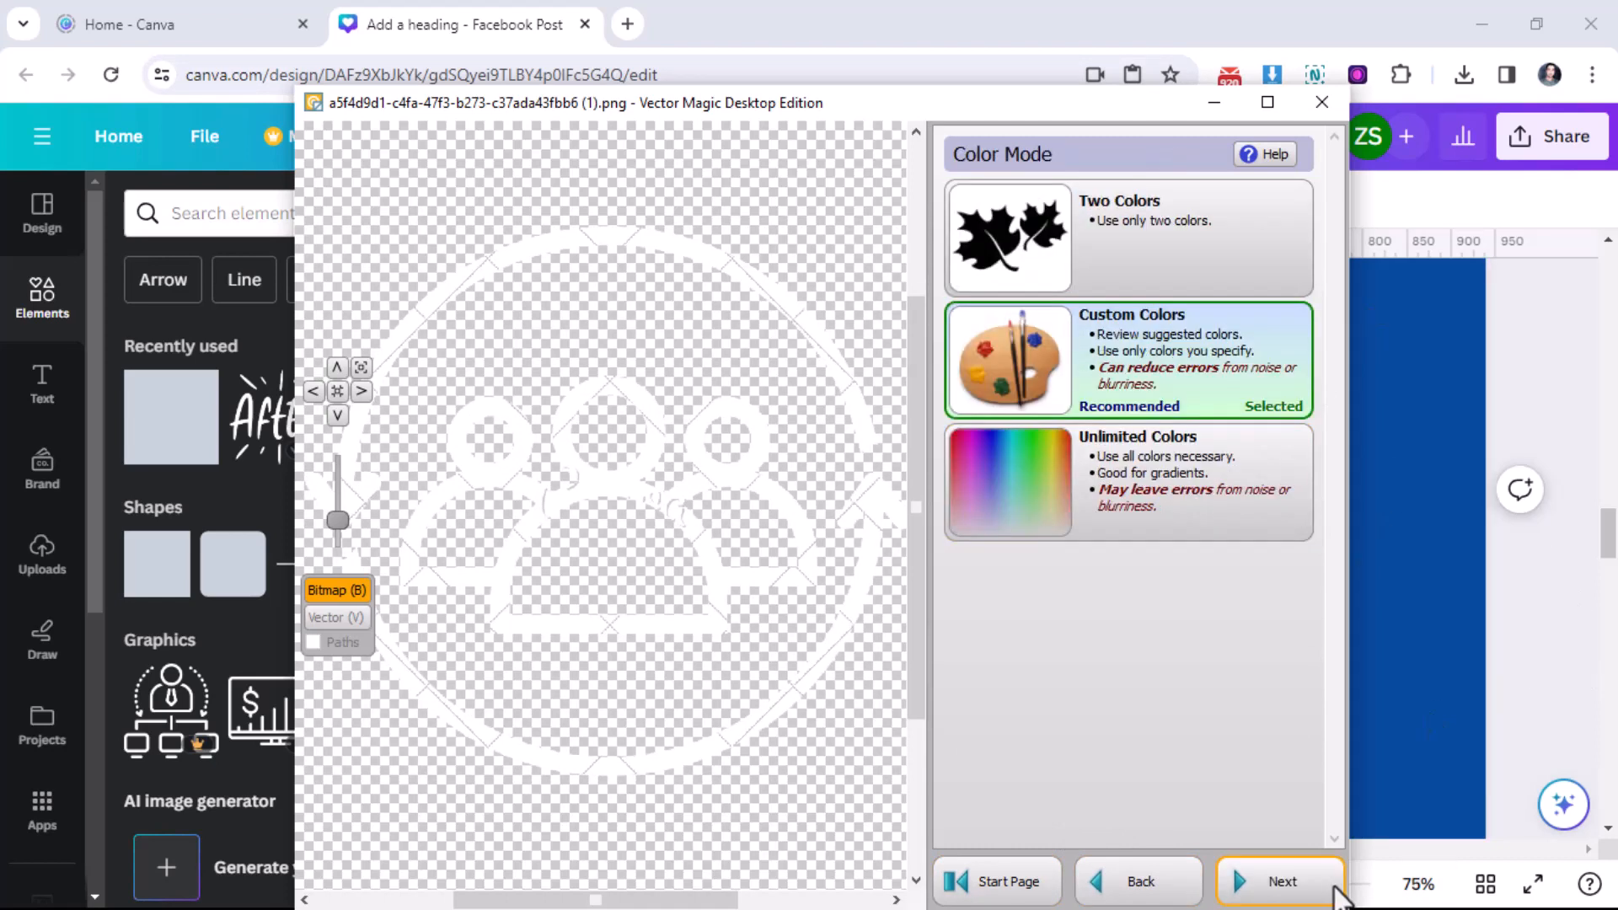
click(1126, 371)
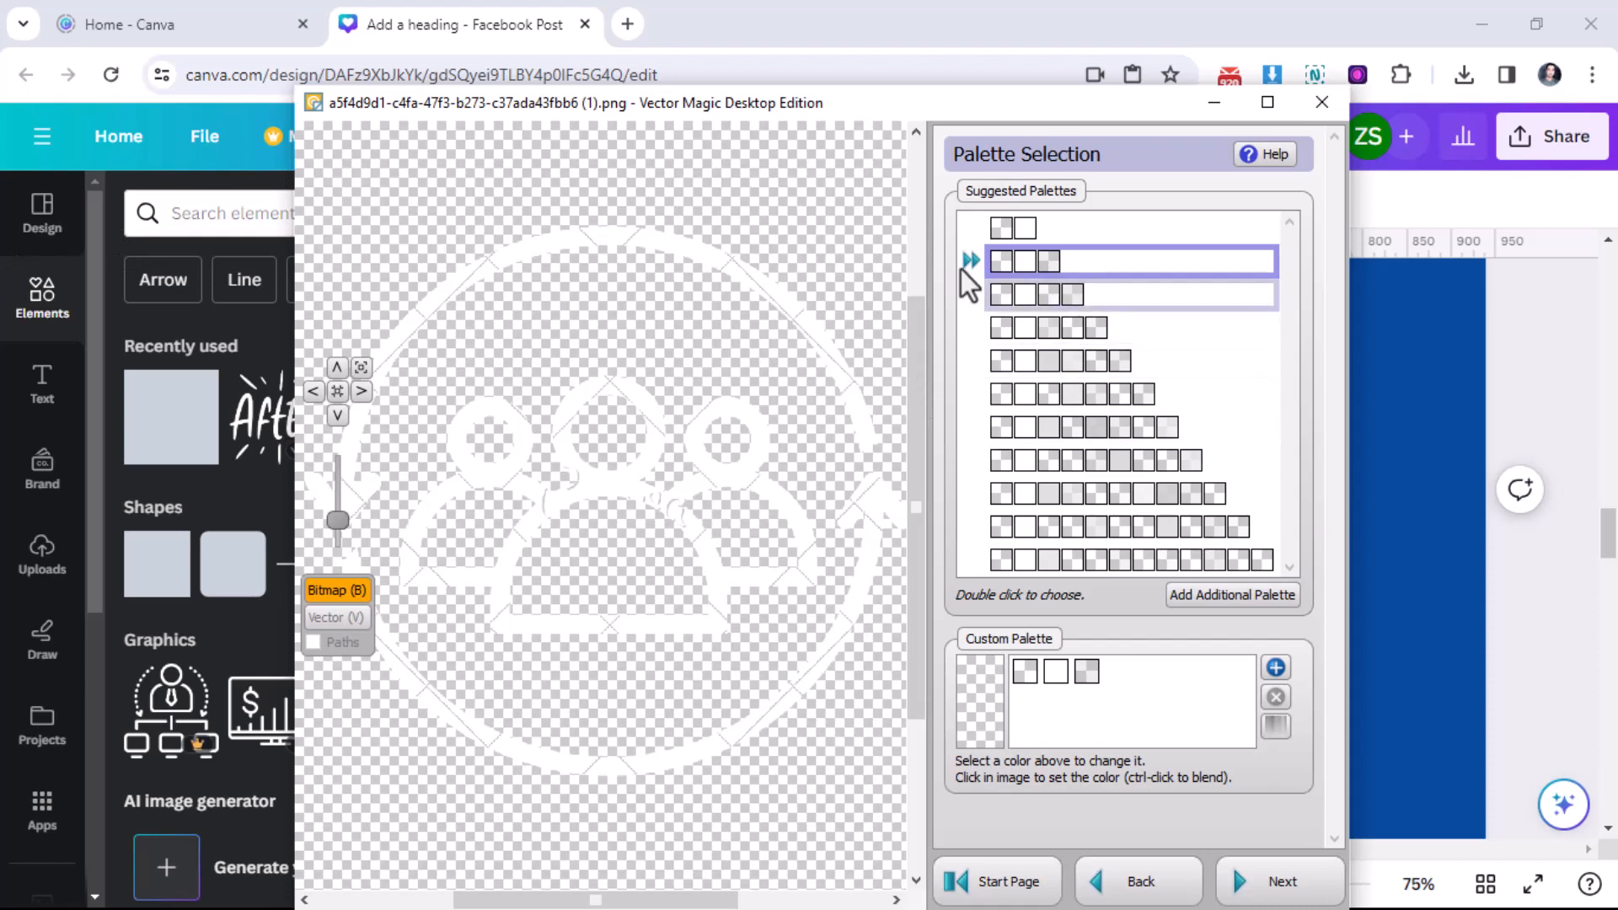
double_click(1008, 236)
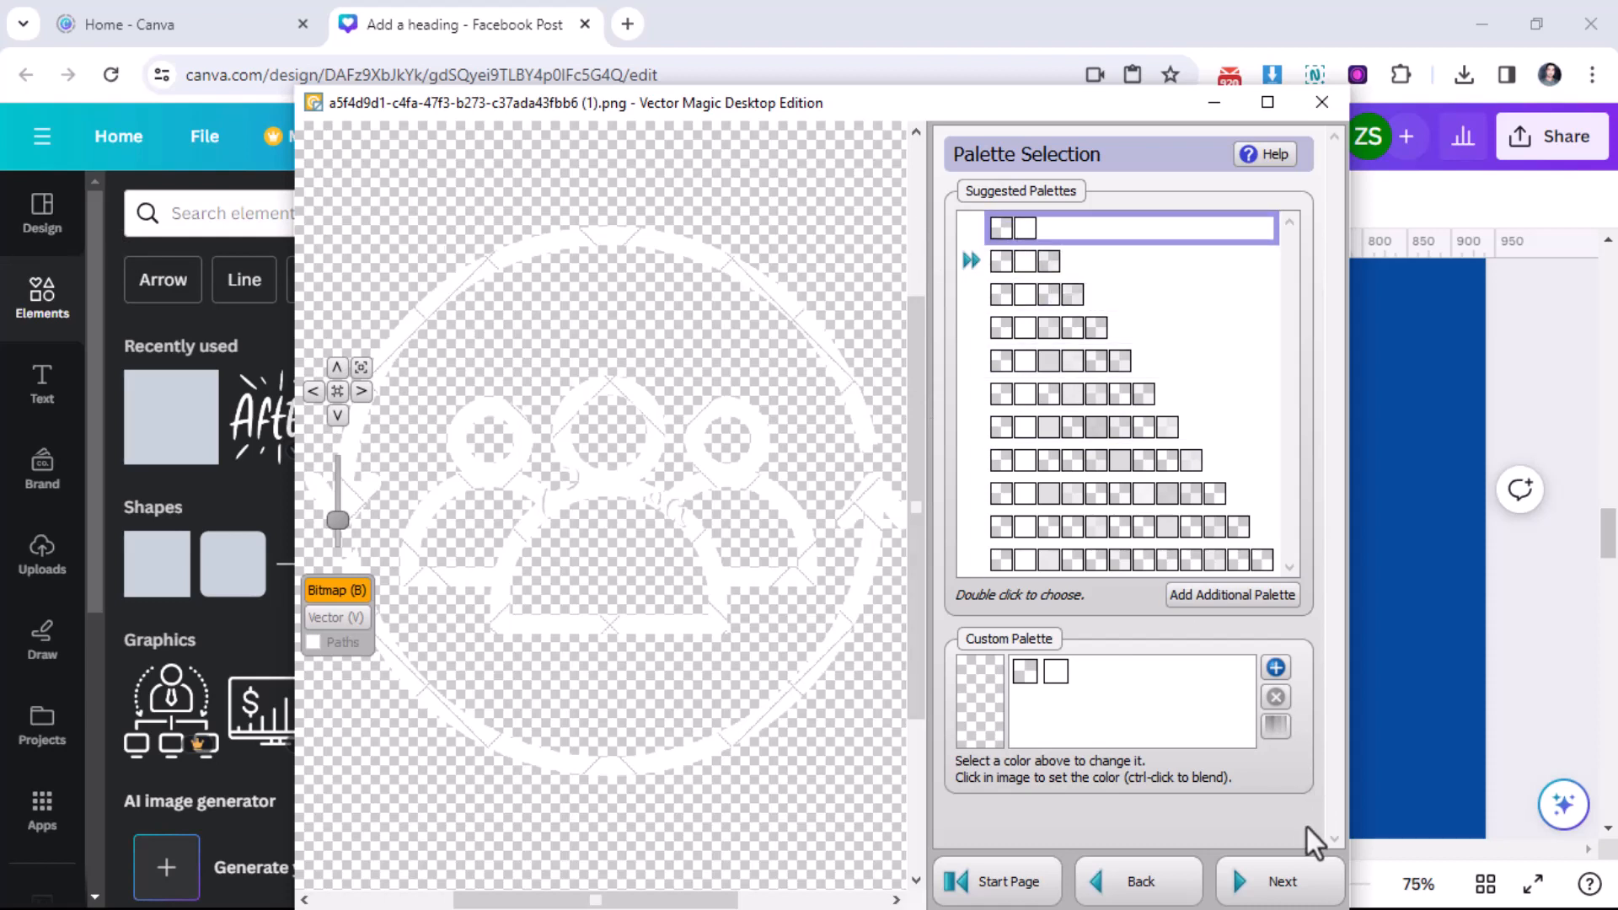
click(1283, 868)
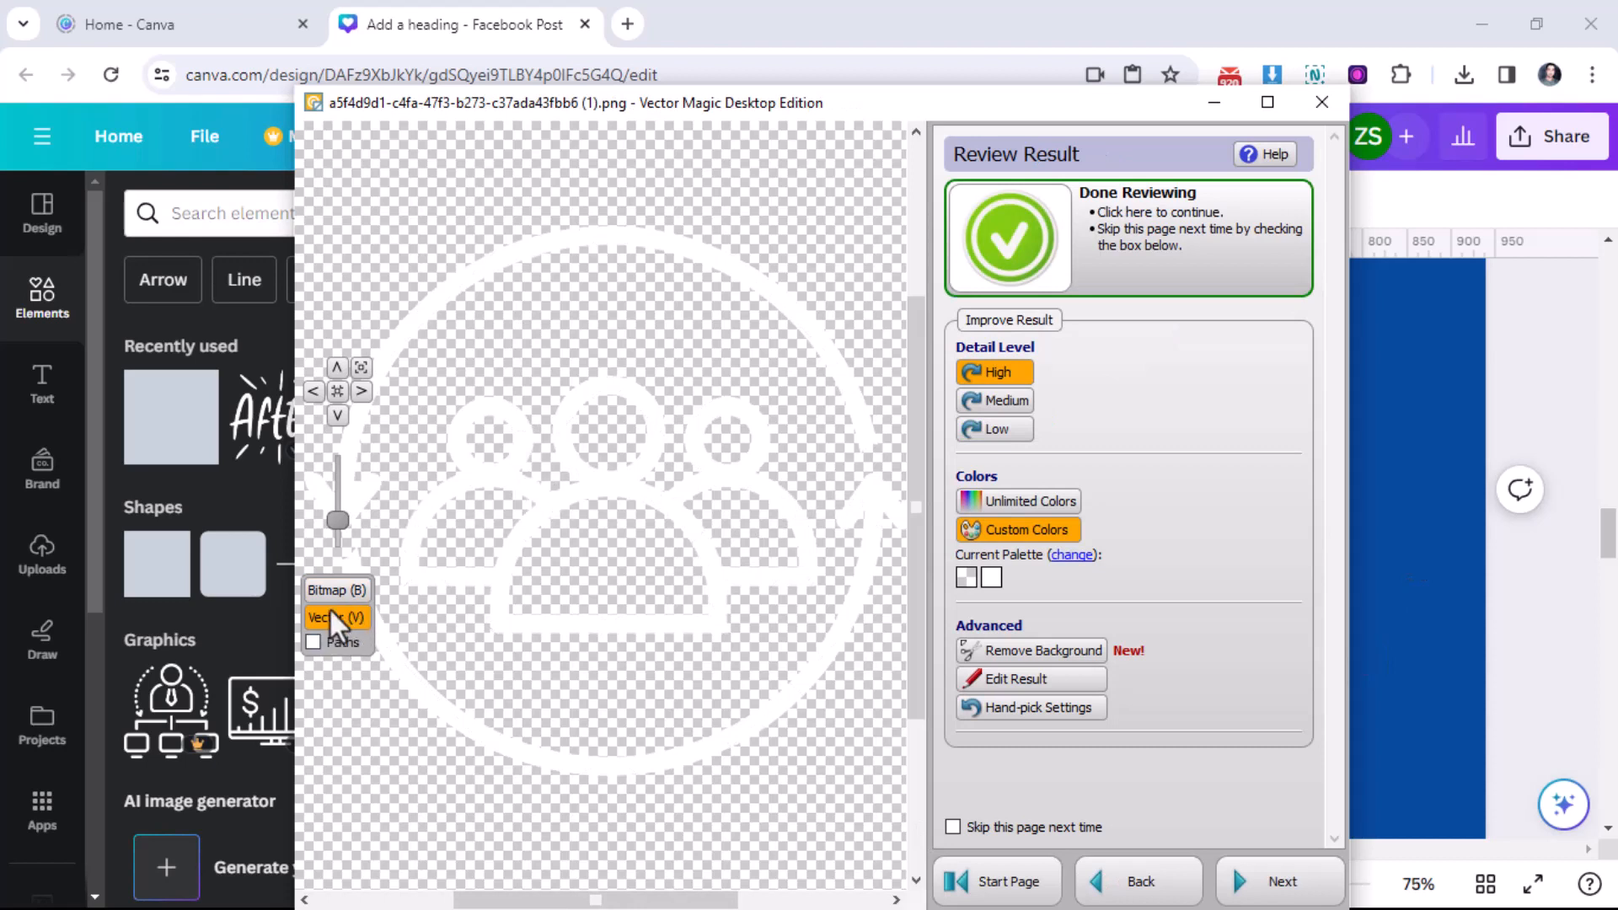
Step: Examine the vector result's edges up close and compare them with the original bitmap for leftover watermark lines
scroll(527, 542, up, 5)
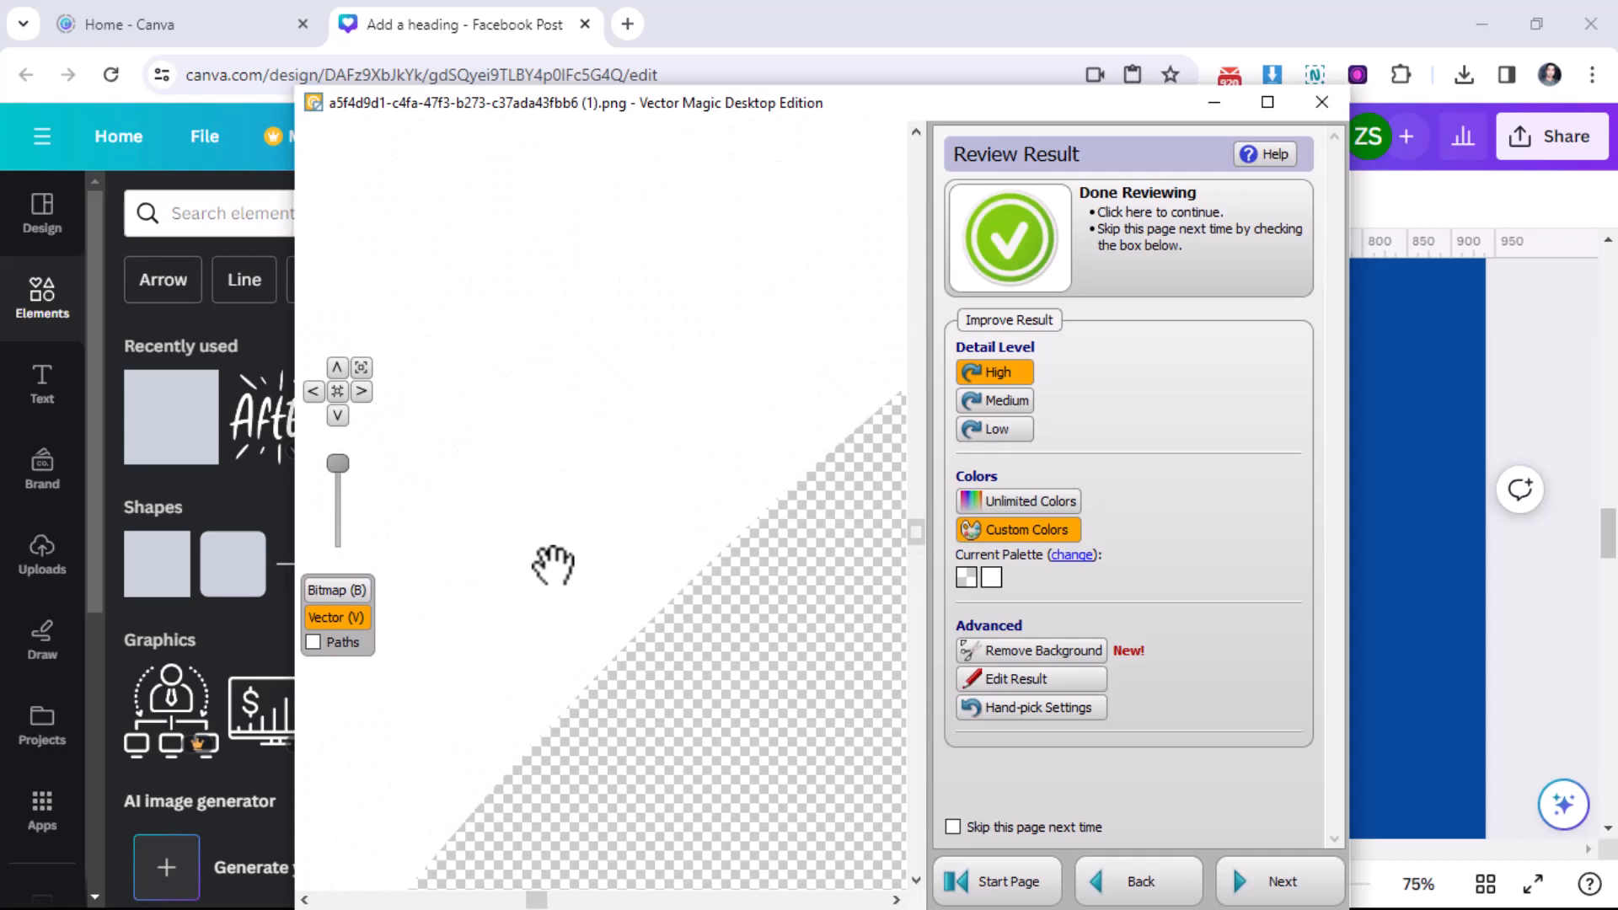
click(362, 592)
scroll(563, 563, down, 1)
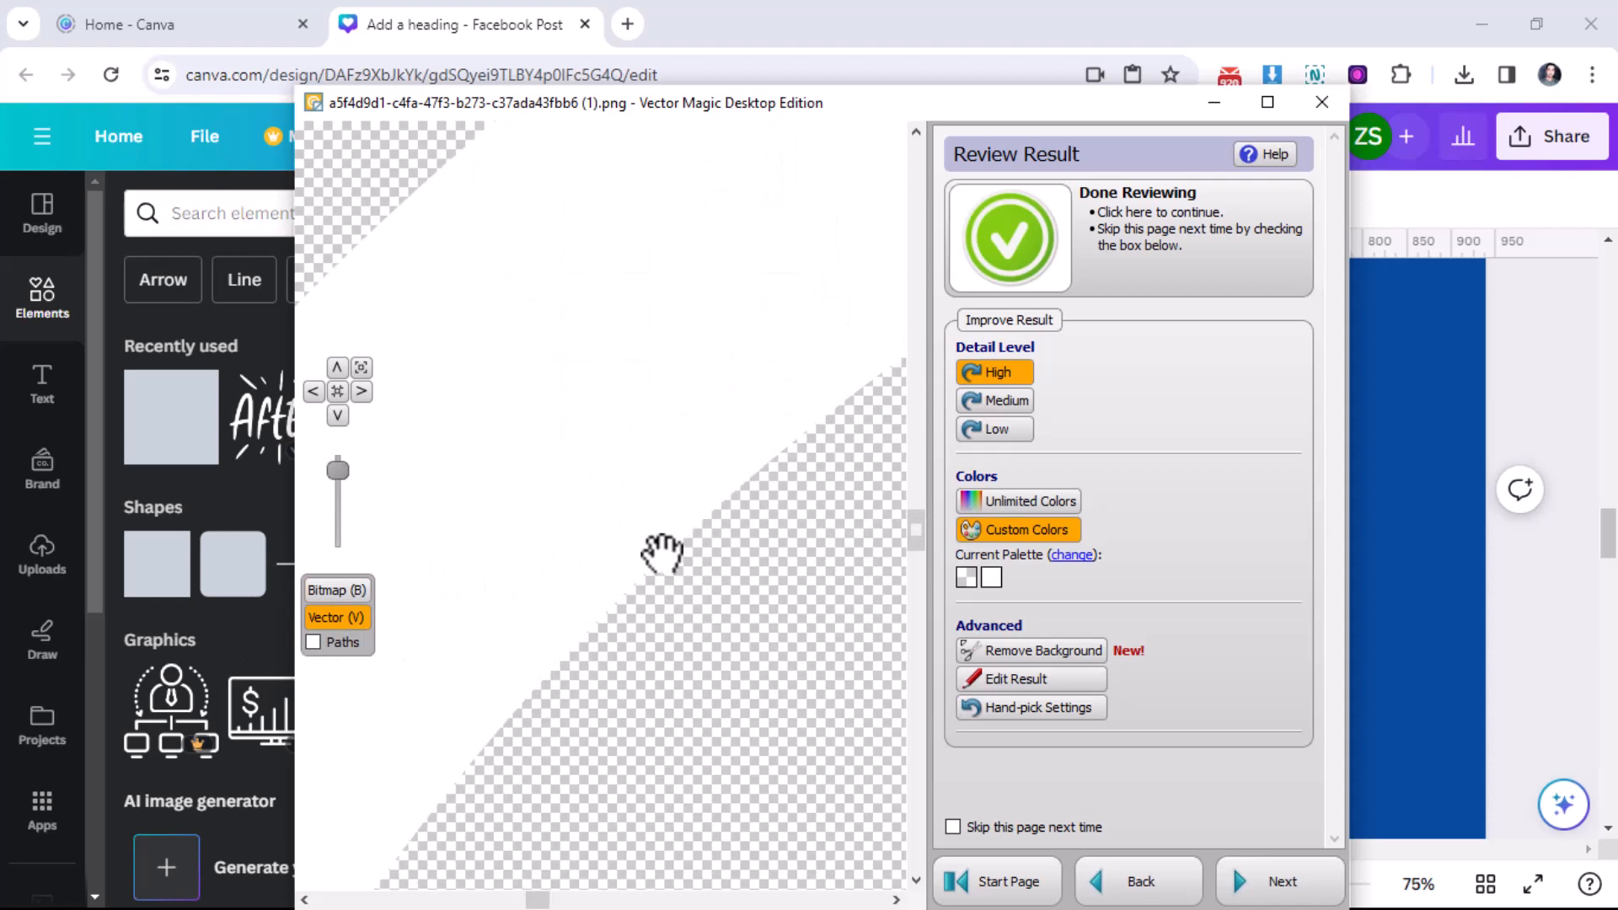
Step: Examine the vectorized figures and their outlines up close for leftover watermark lines, especially on the middle figure's head
scroll(661, 556, up, 1)
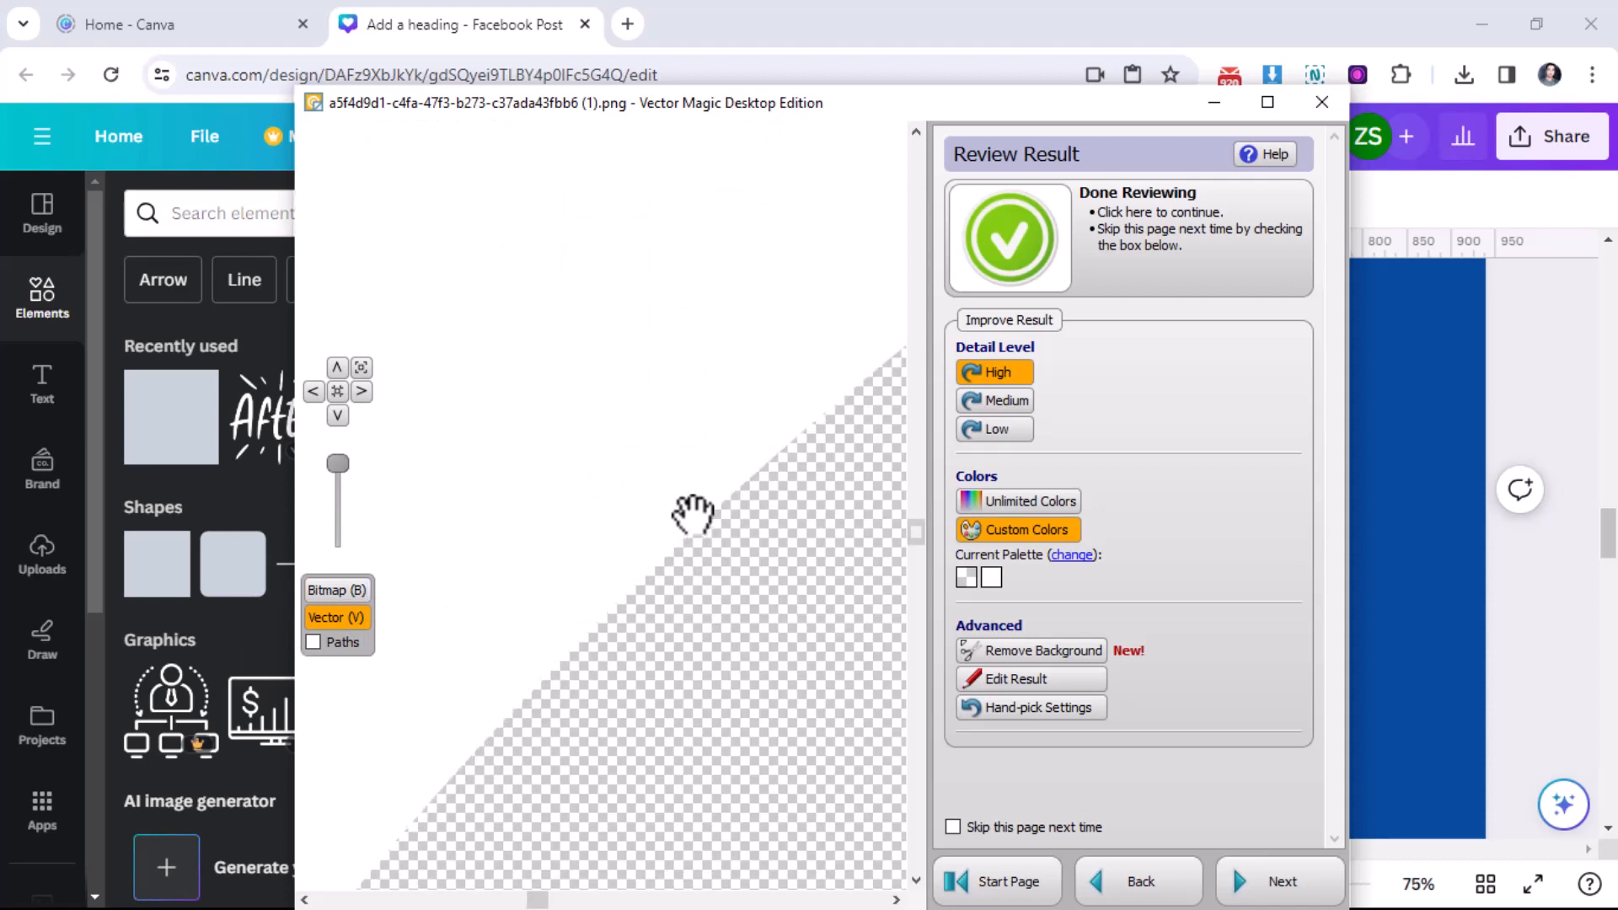
scroll(675, 510, down, 4)
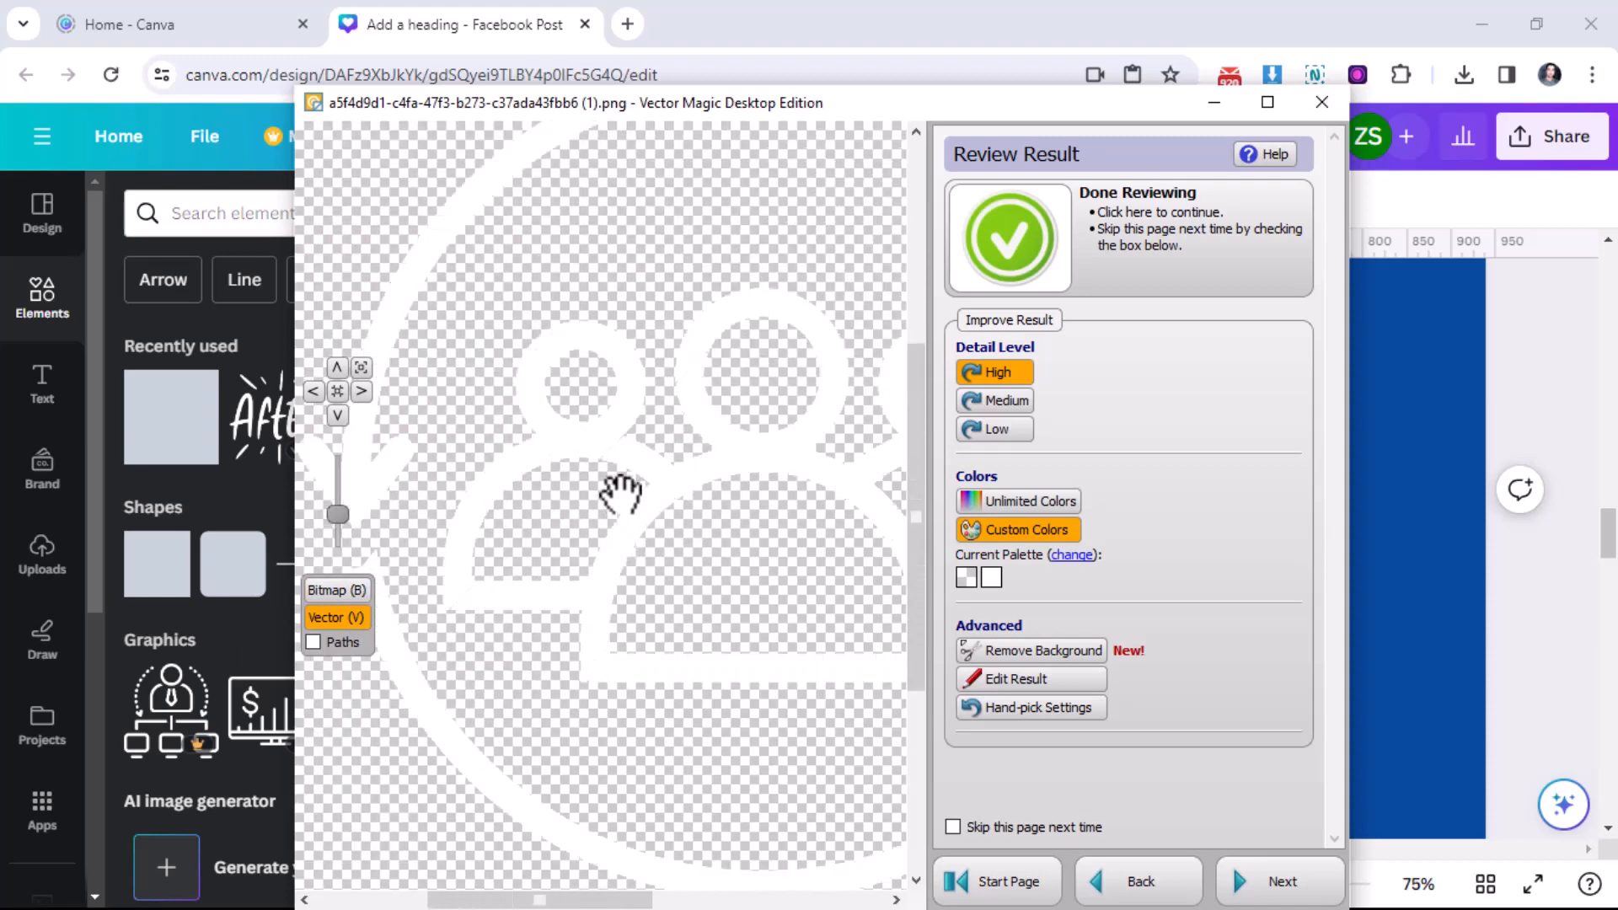
scroll(650, 452, up, 3)
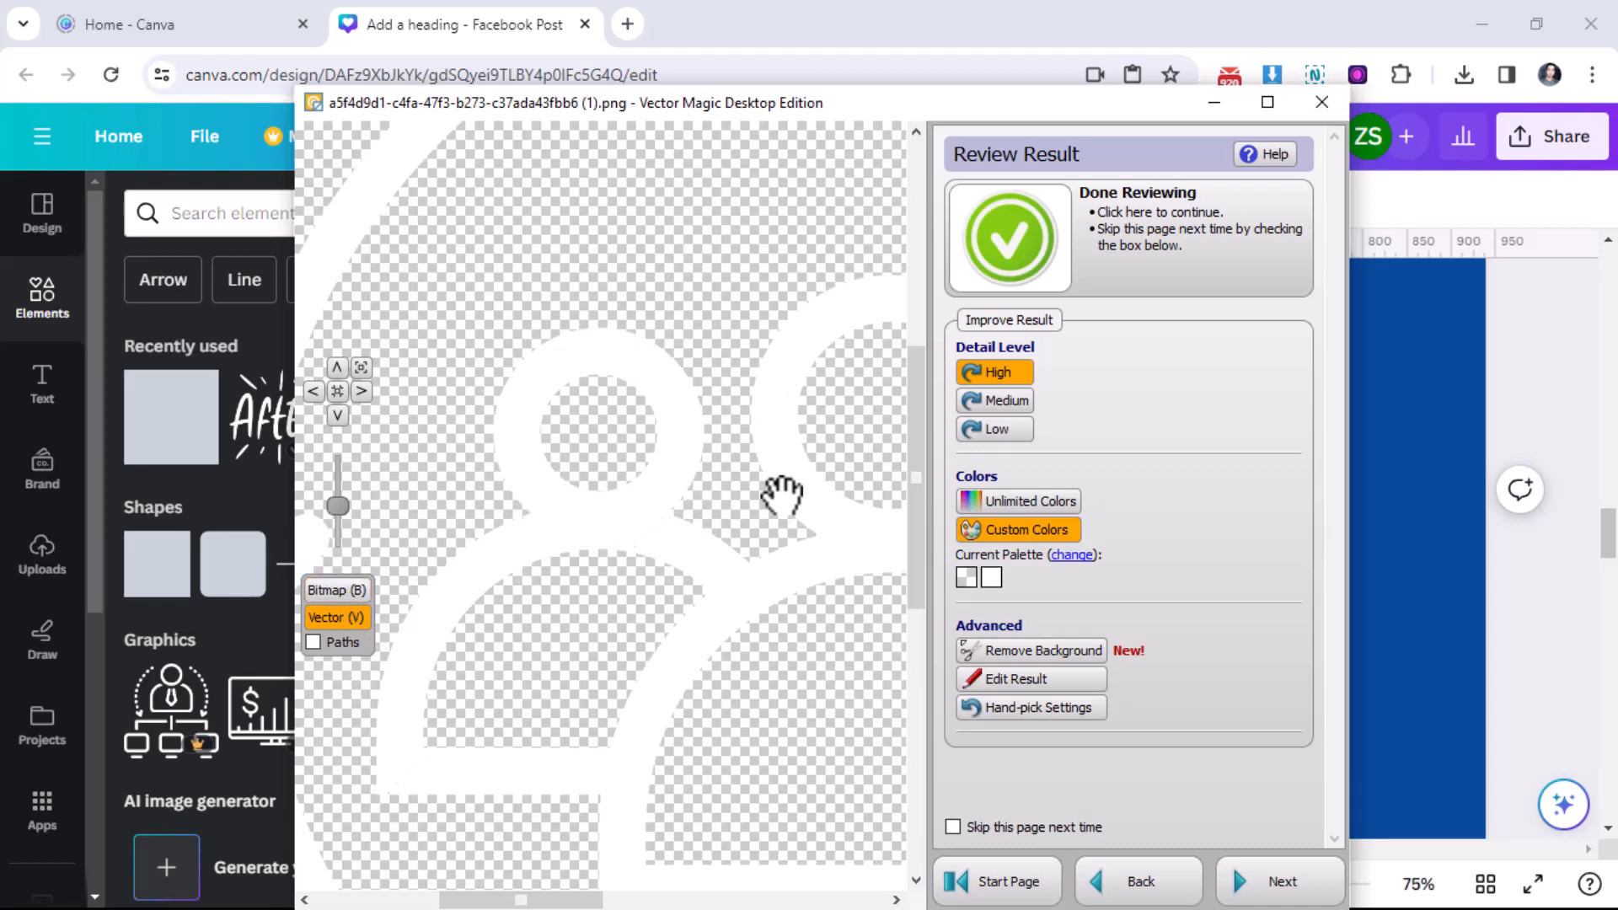
scroll(782, 496, down, 5)
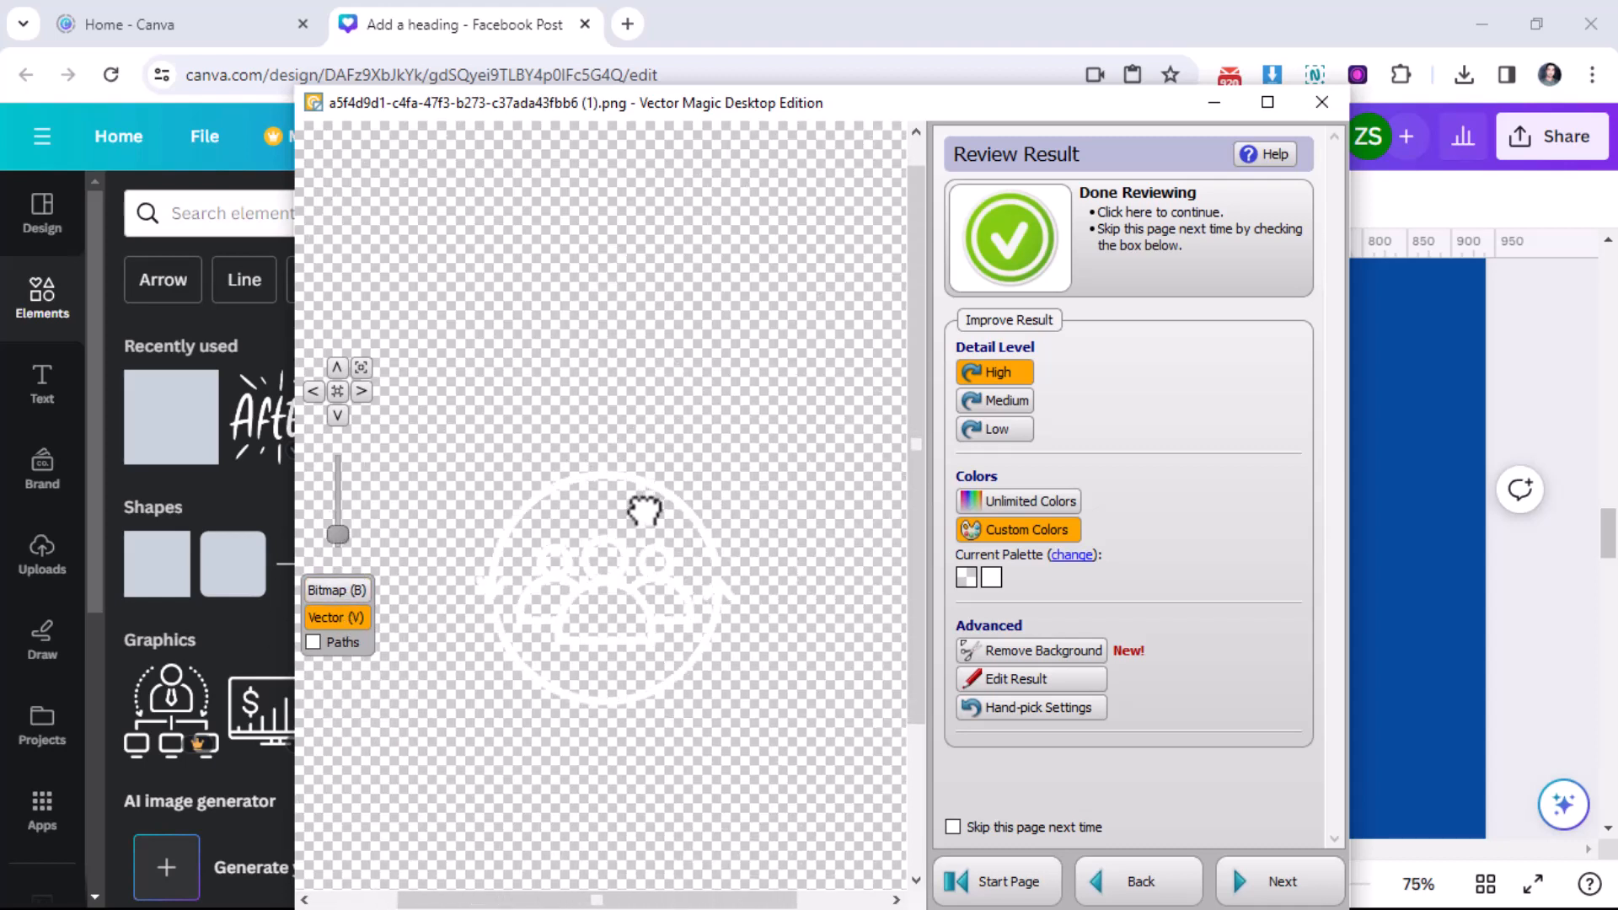
scroll(644, 510, up, 5)
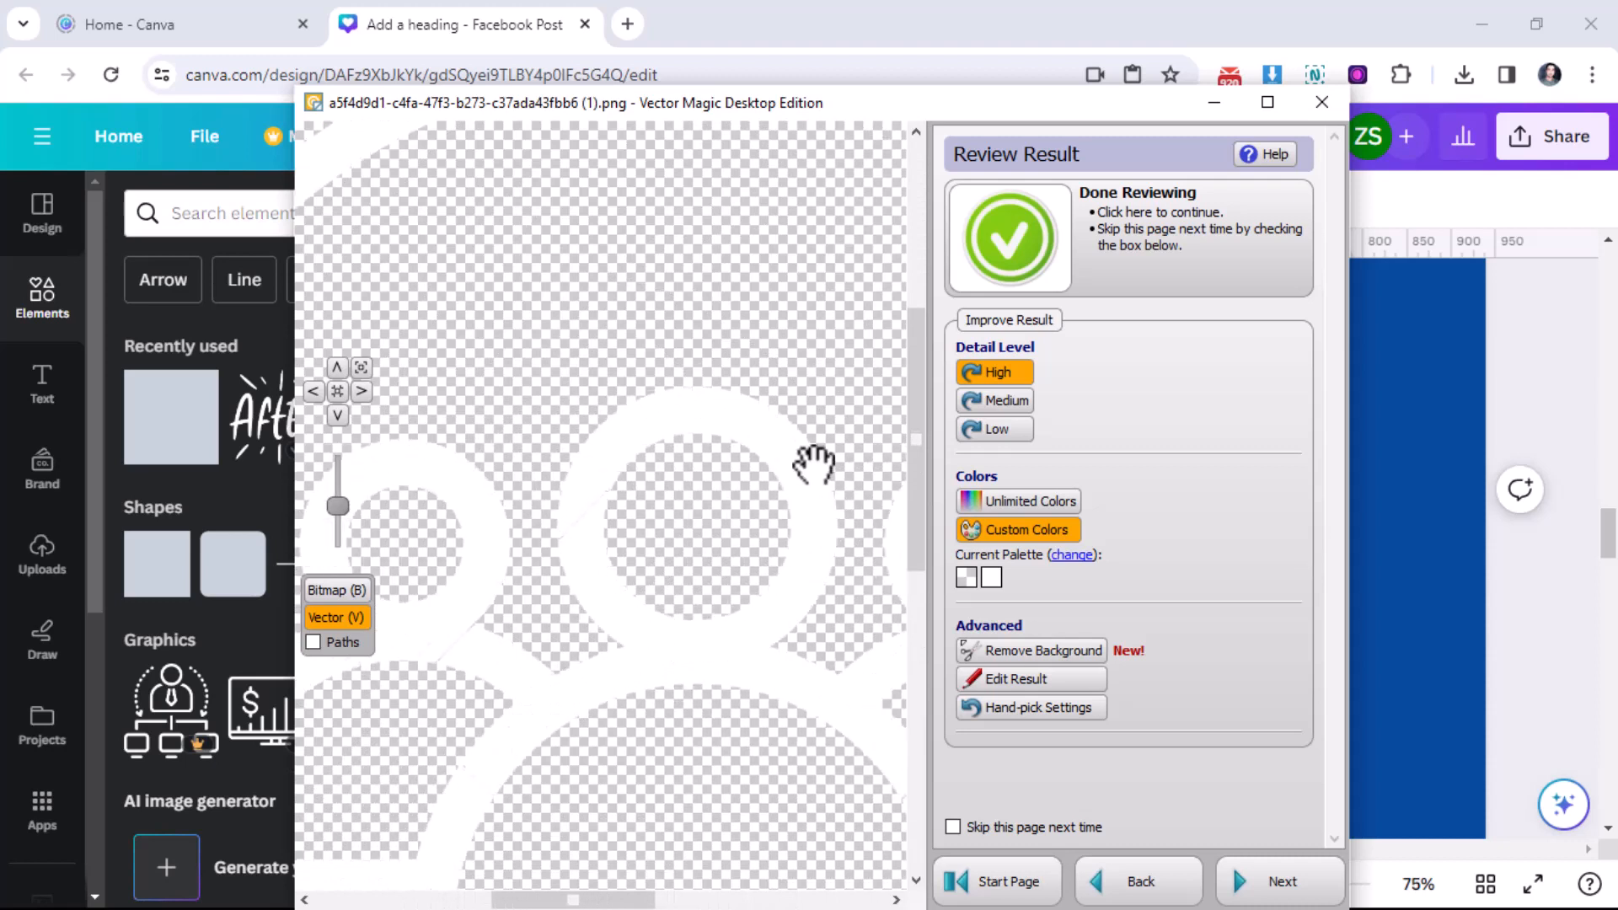
scroll(655, 534, up, 4)
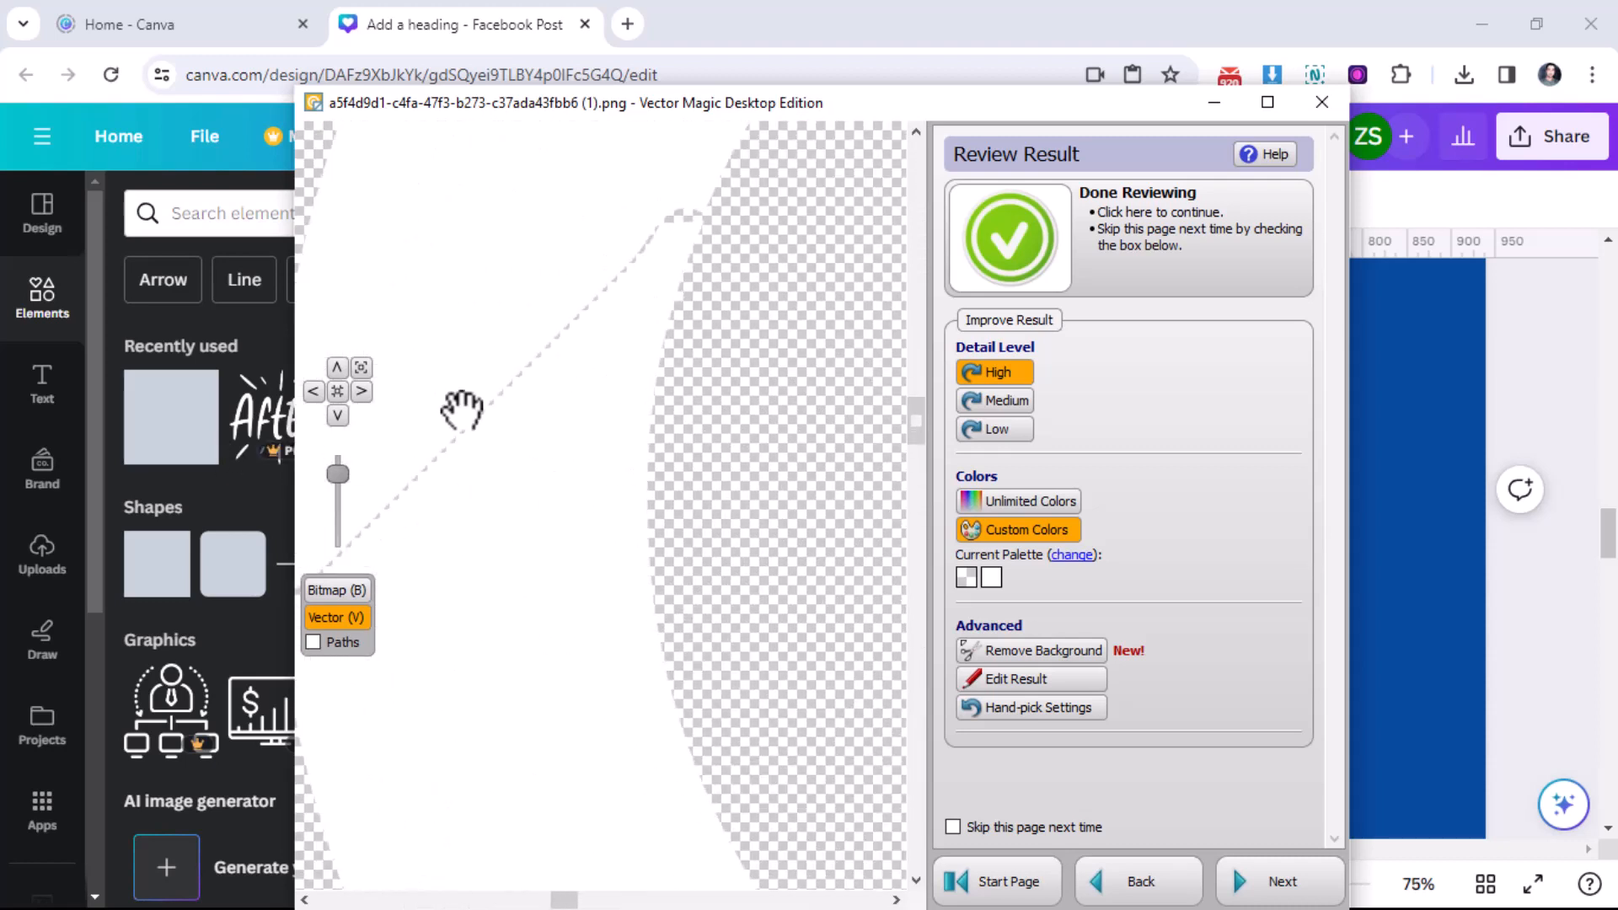
scroll(599, 430, up, 3)
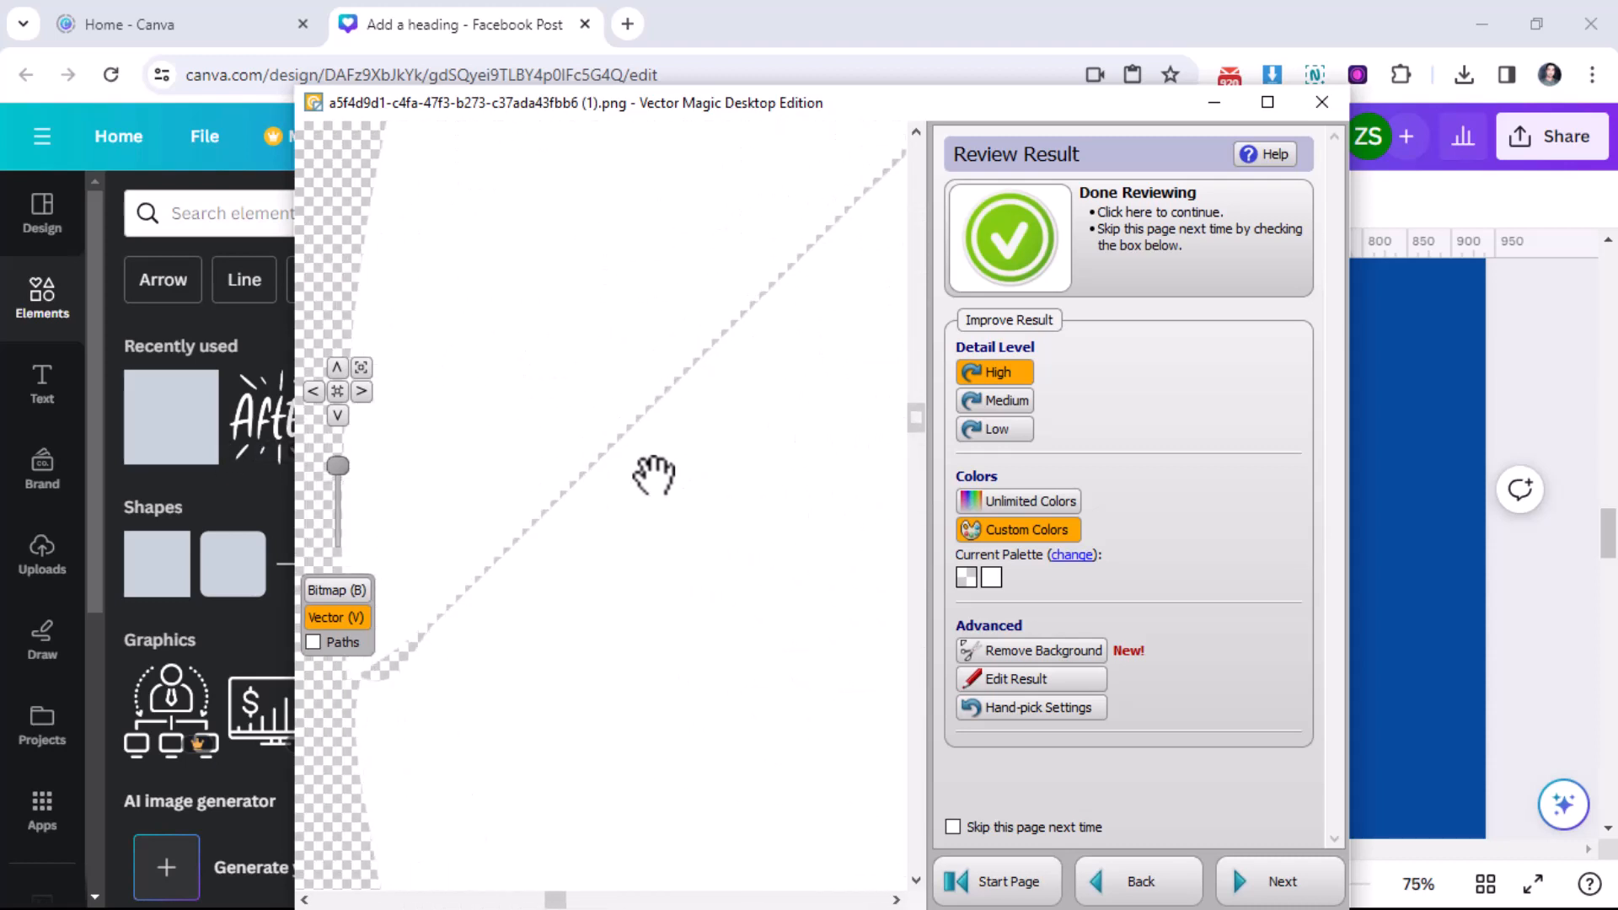
drag(680, 409, 661, 501)
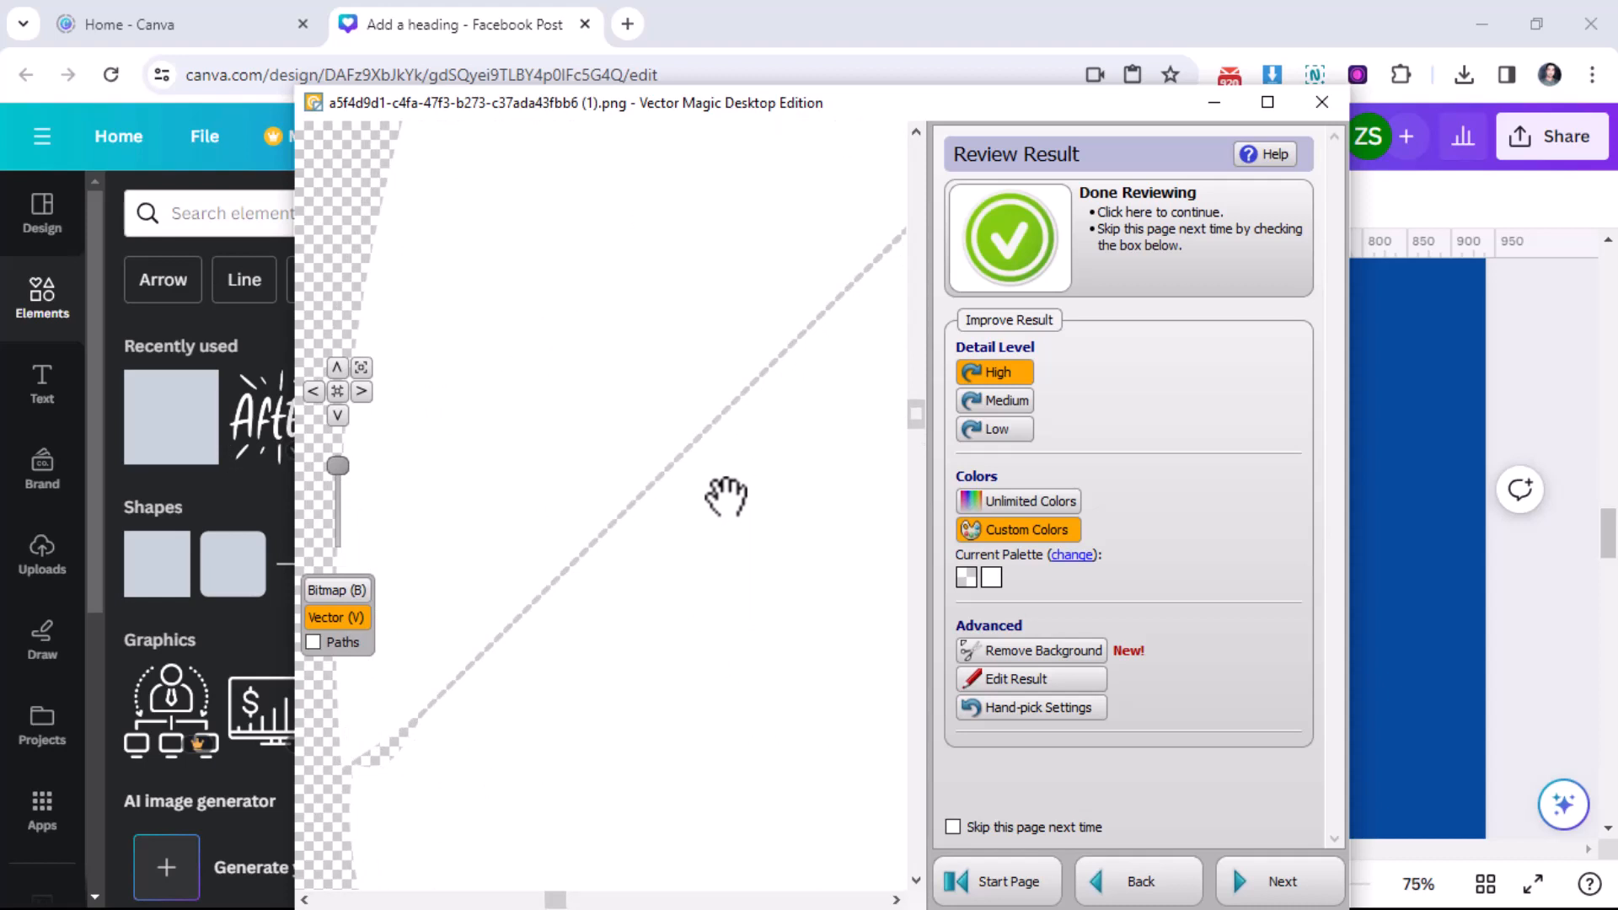
scroll(740, 447, up, 1)
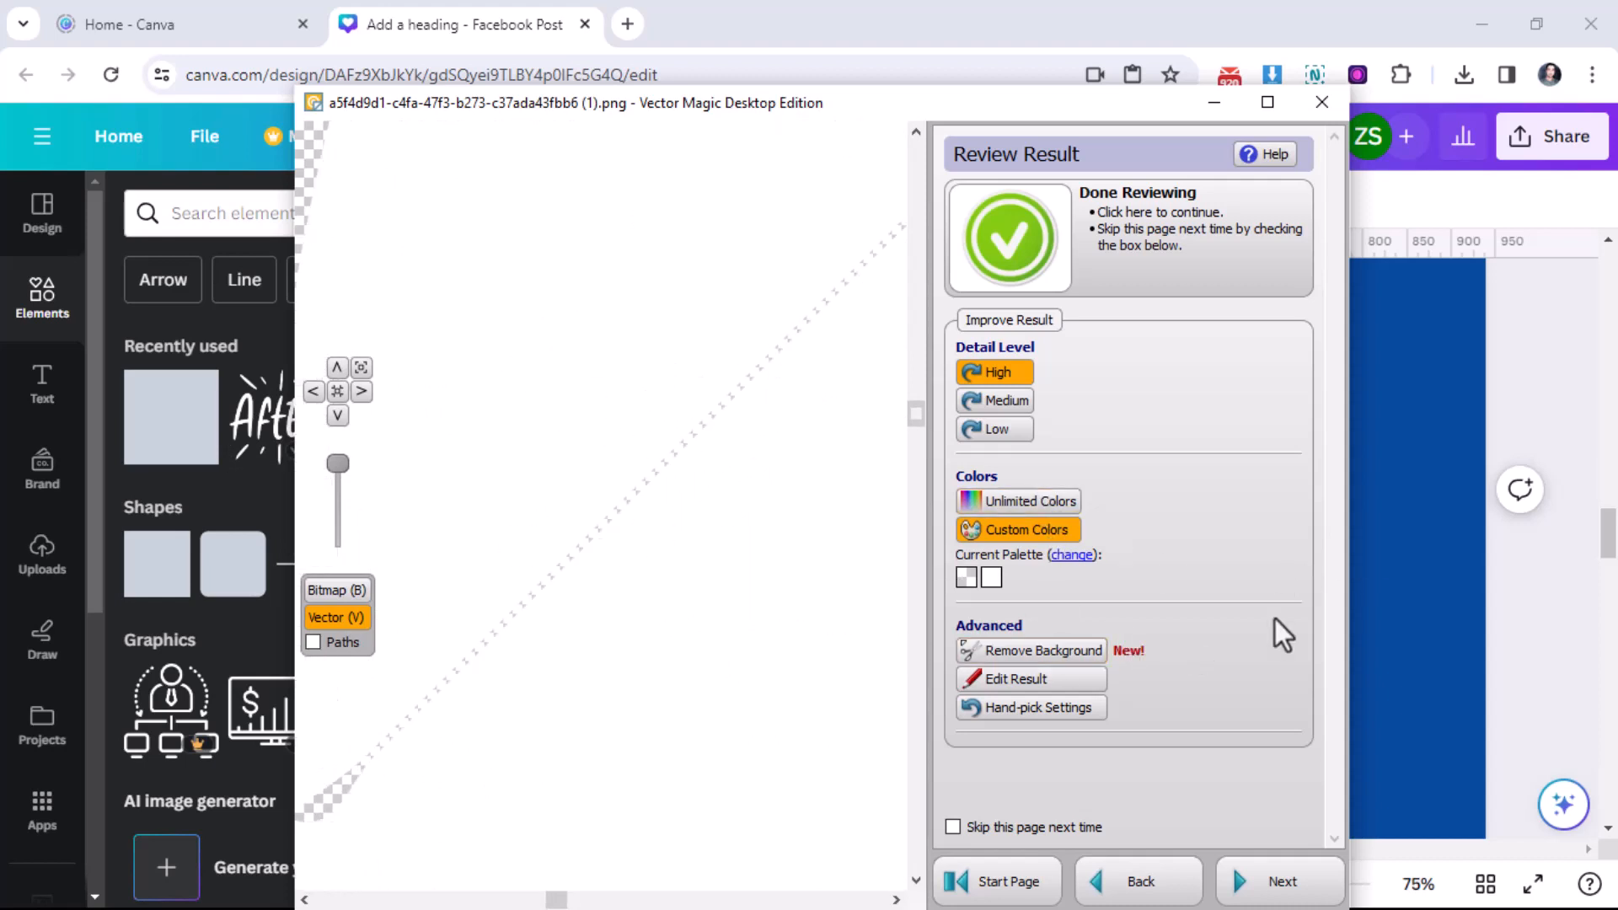
Step: Open the result for segmentation editing, sample white, and pencil a gap at the upper end of the diagonal line across the middle head
click(1064, 679)
drag(708, 337, 415, 669)
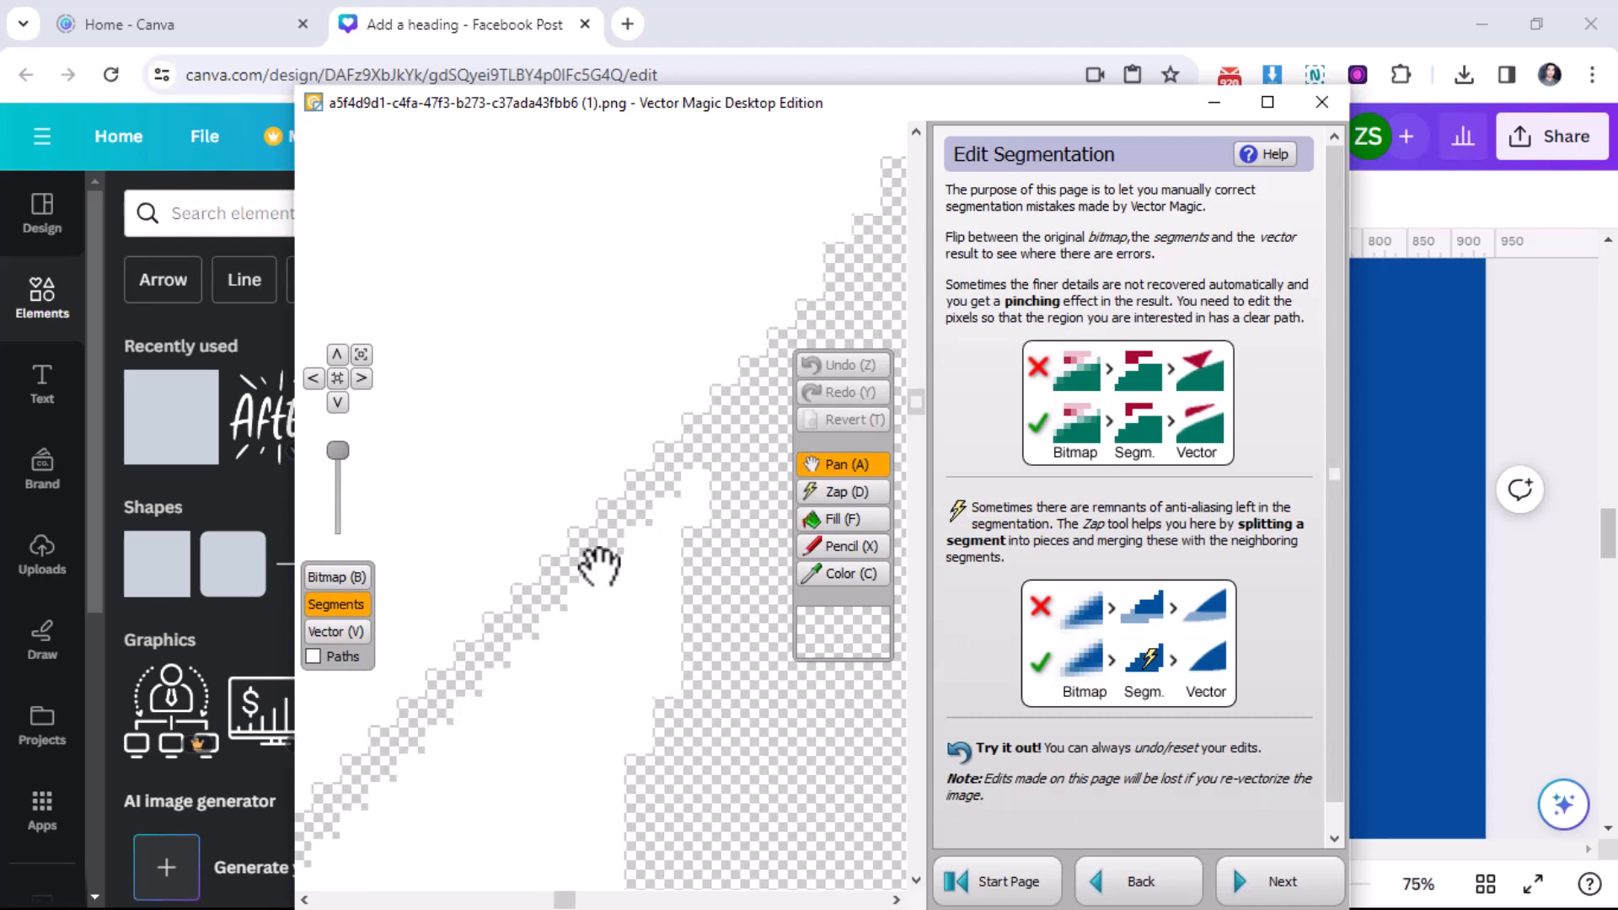
click(853, 574)
click(613, 371)
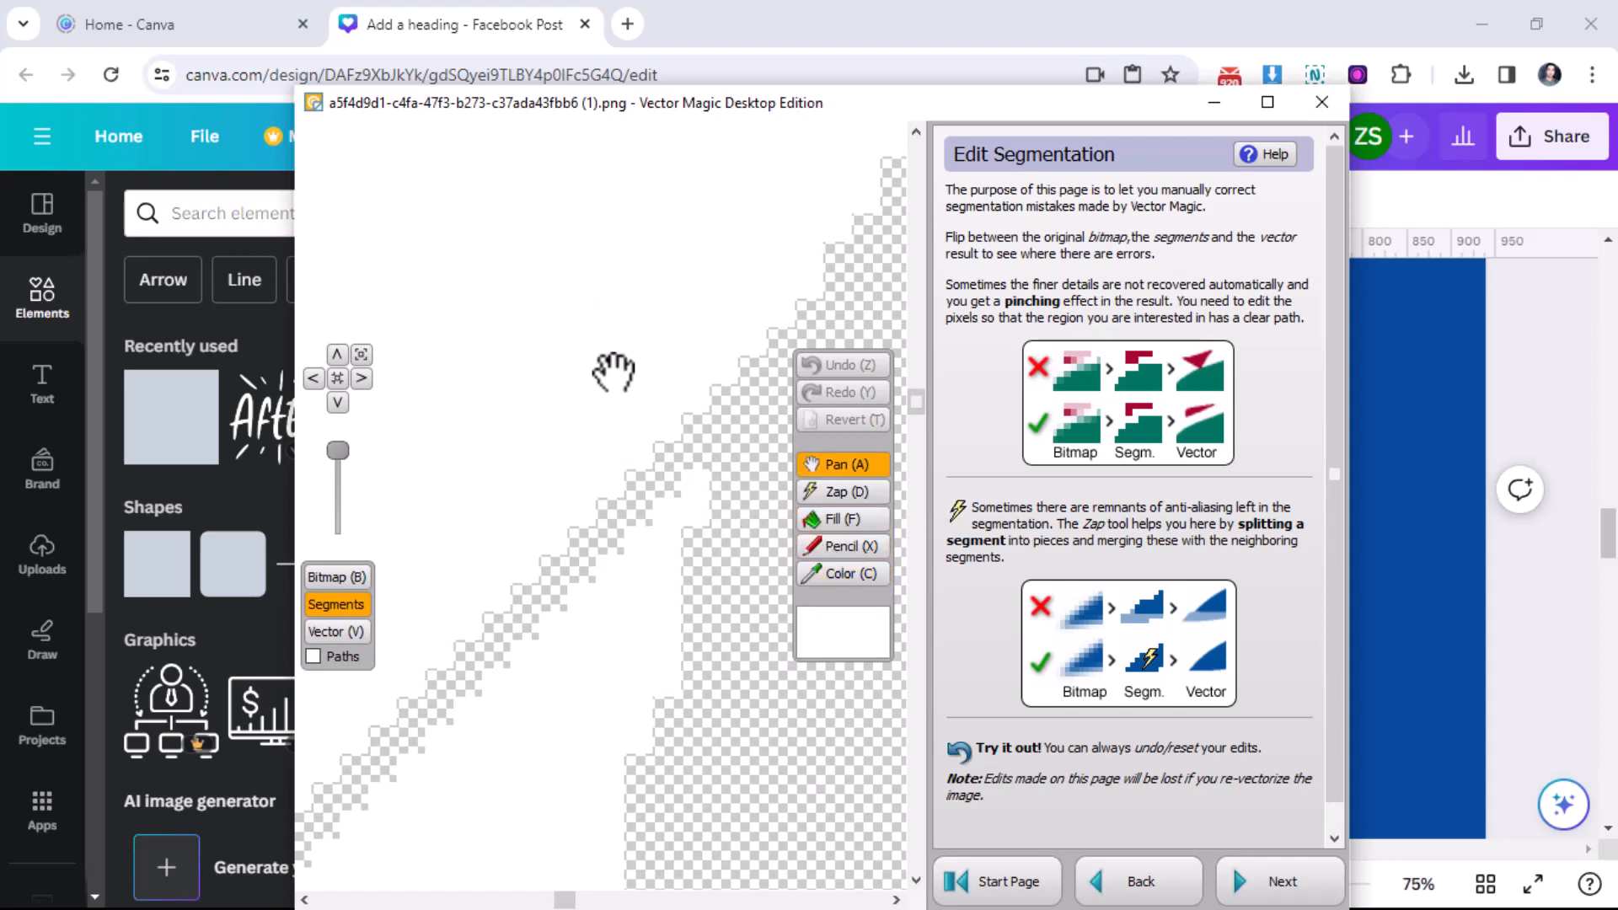
click(816, 555)
drag(672, 453, 684, 456)
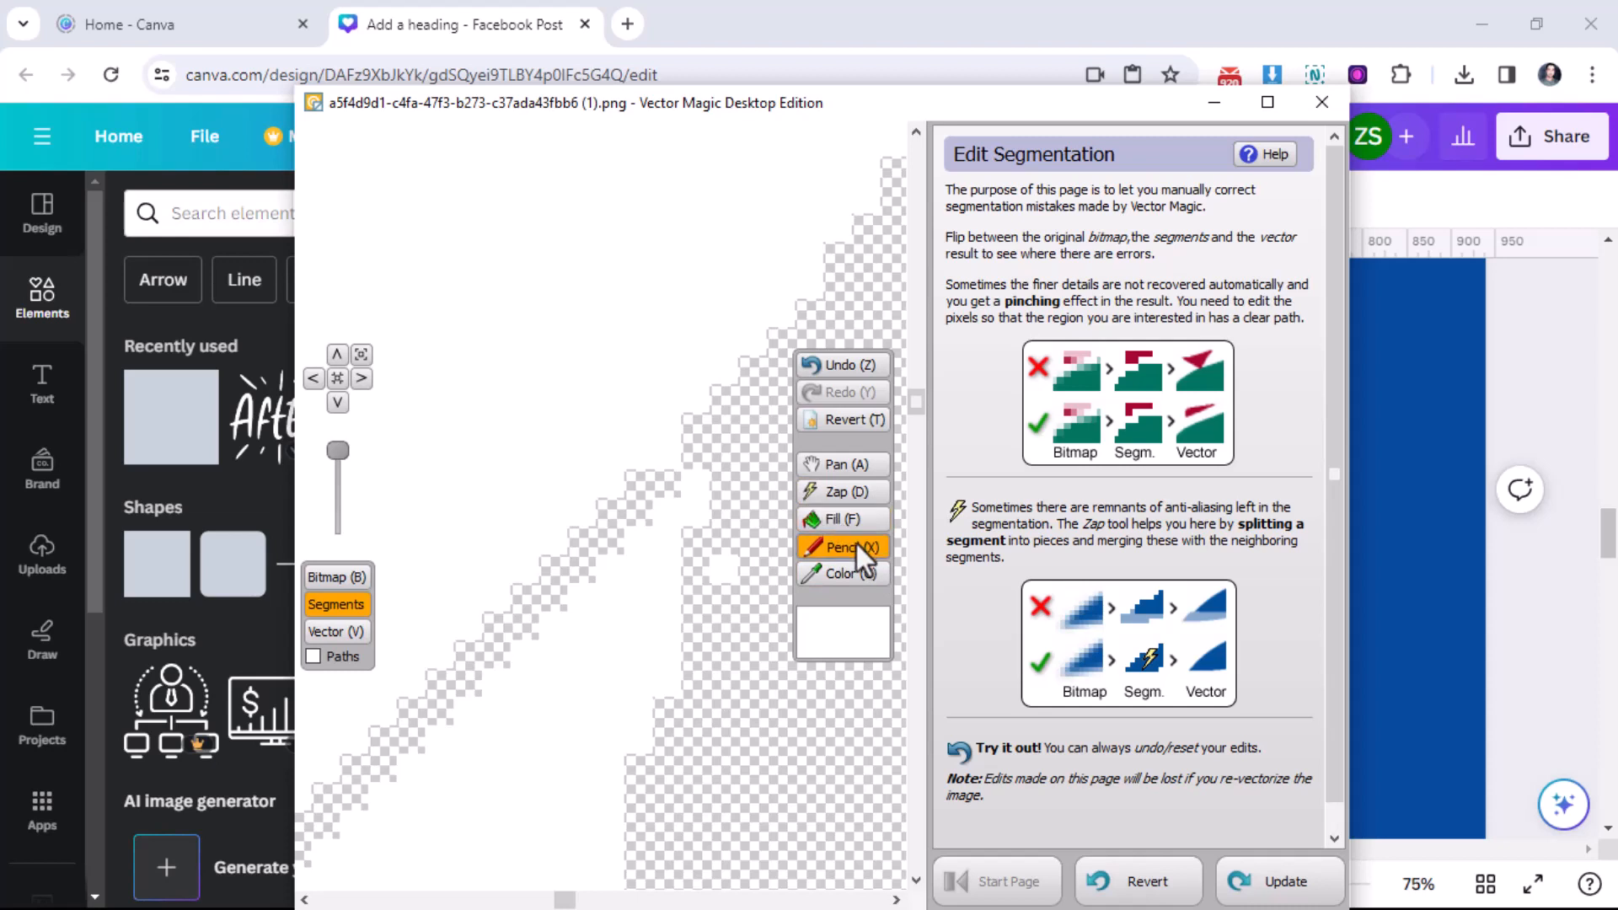
Step: Sample the transparent color and pencil over the stray white spot beside the diagonal line's upper end
click(836, 573)
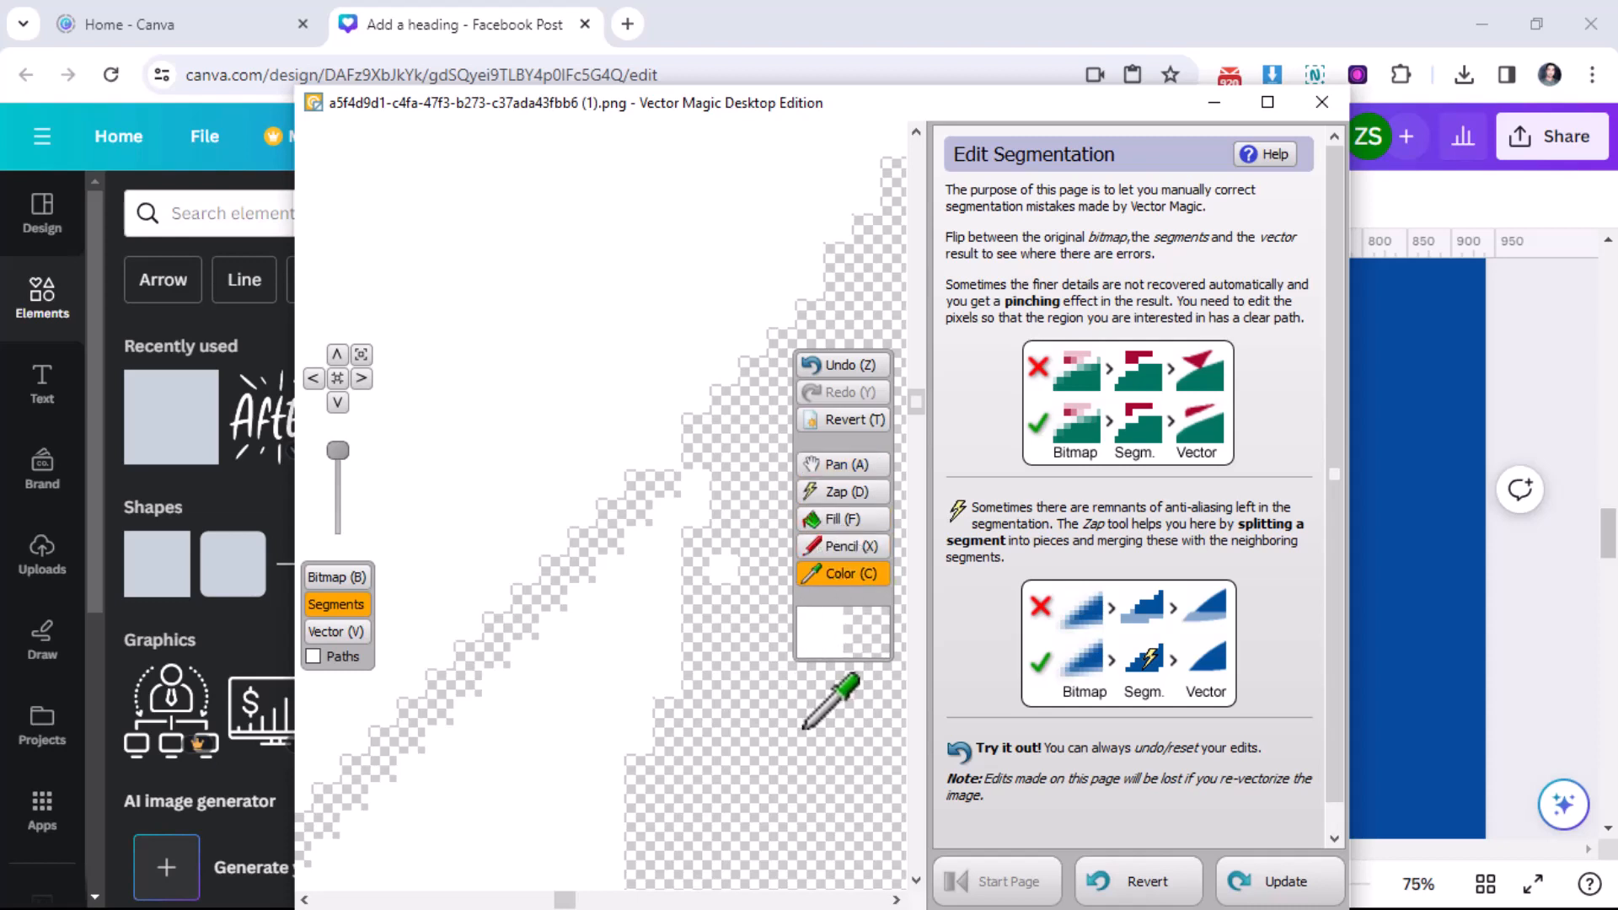
key(a)
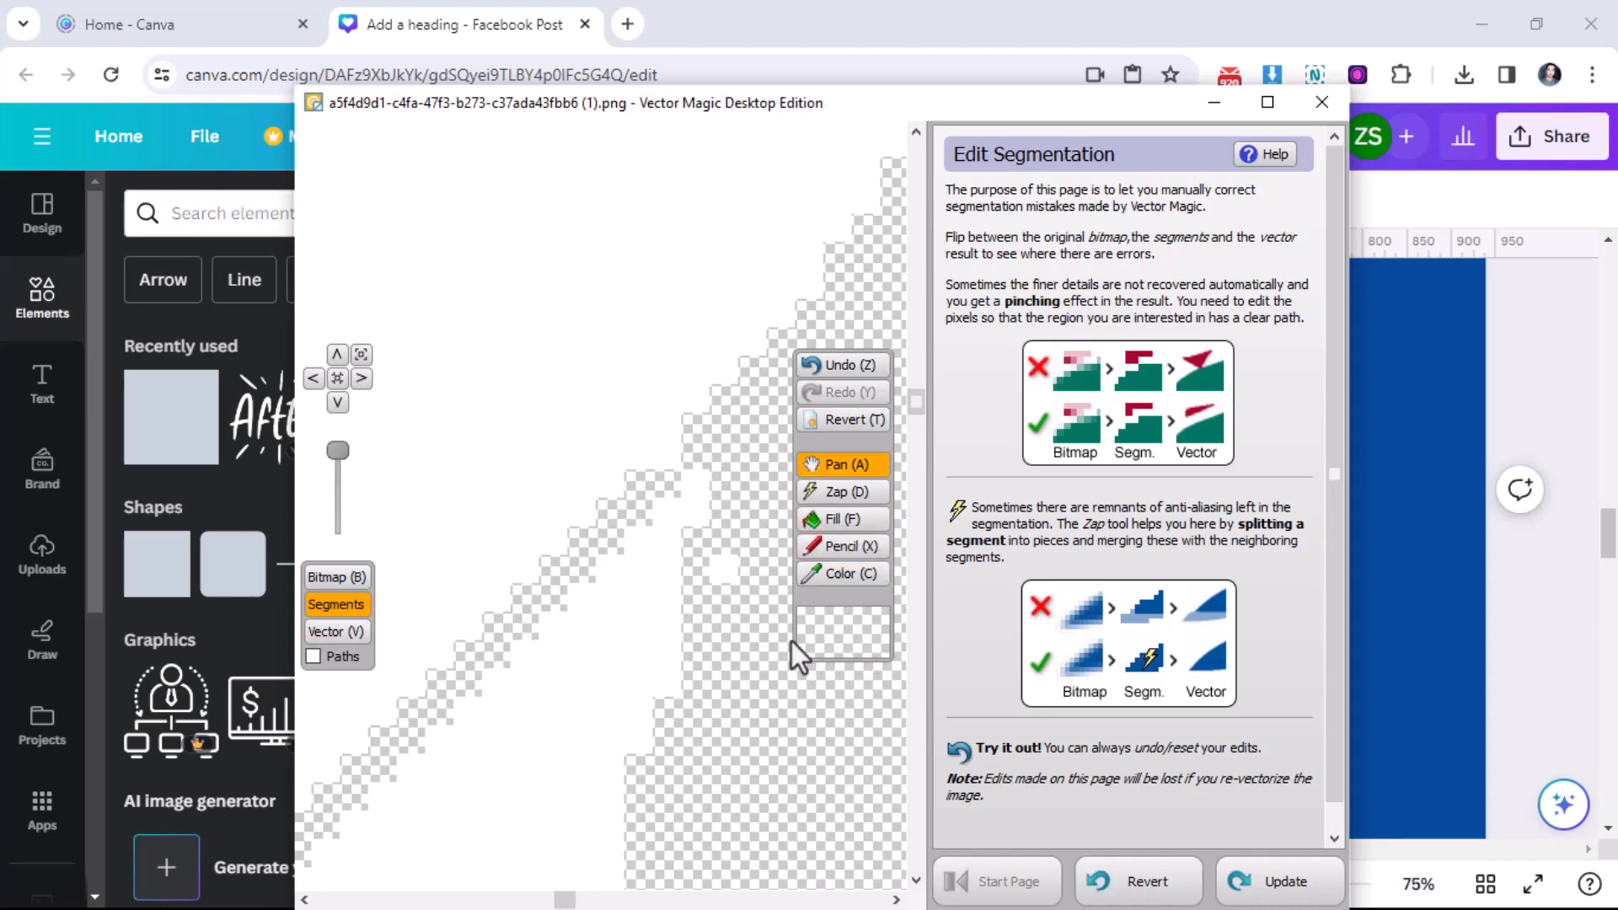
click(835, 554)
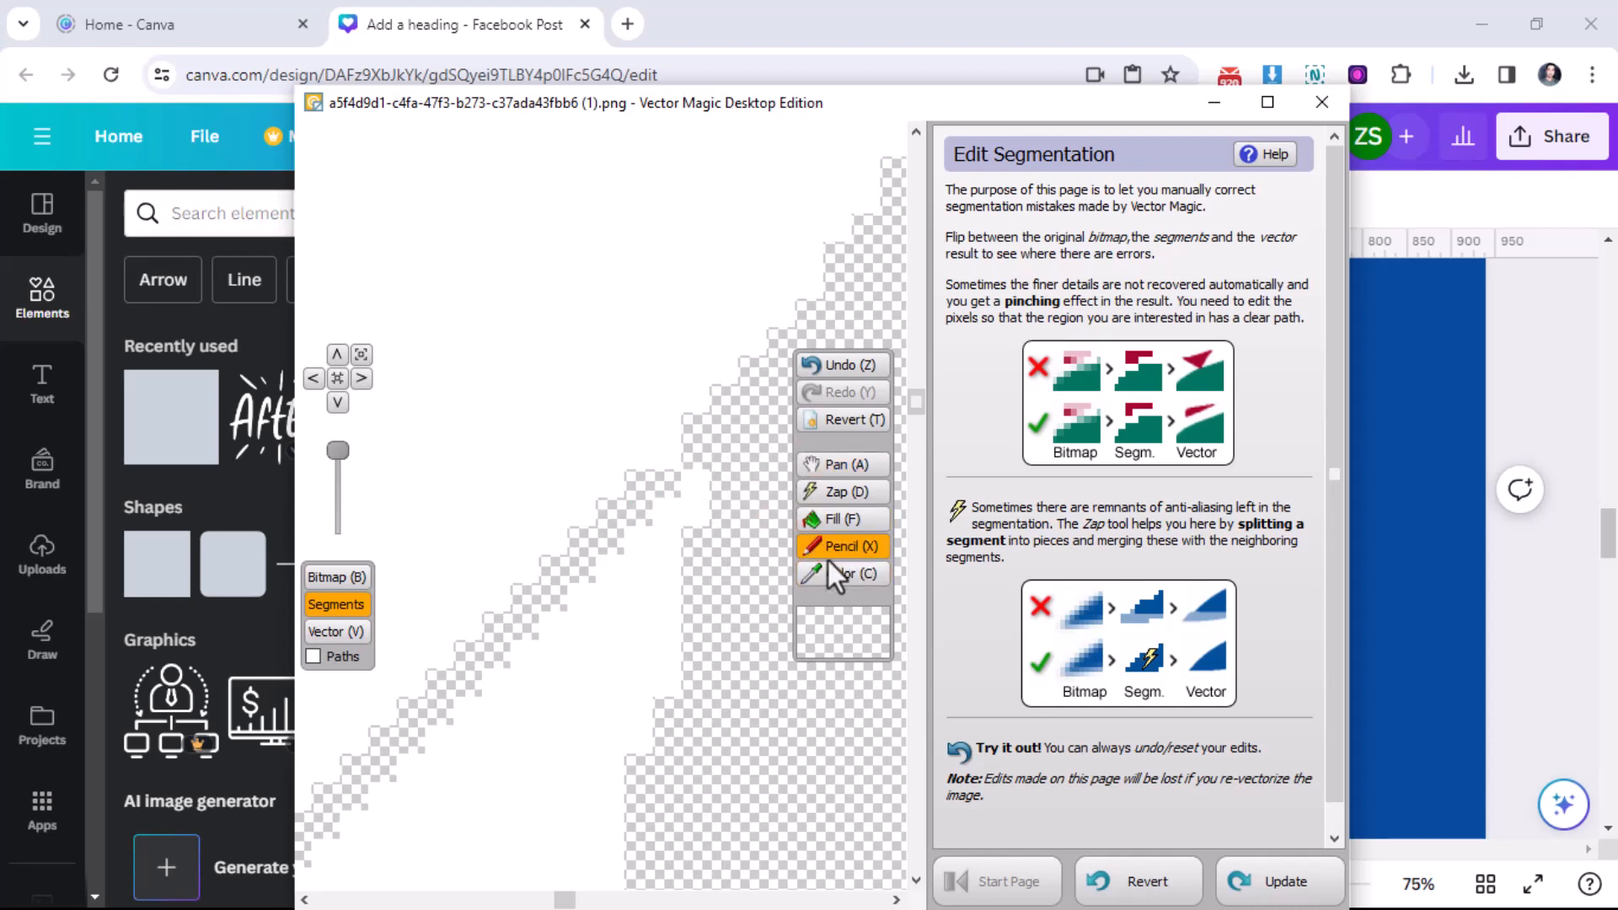
key(a)
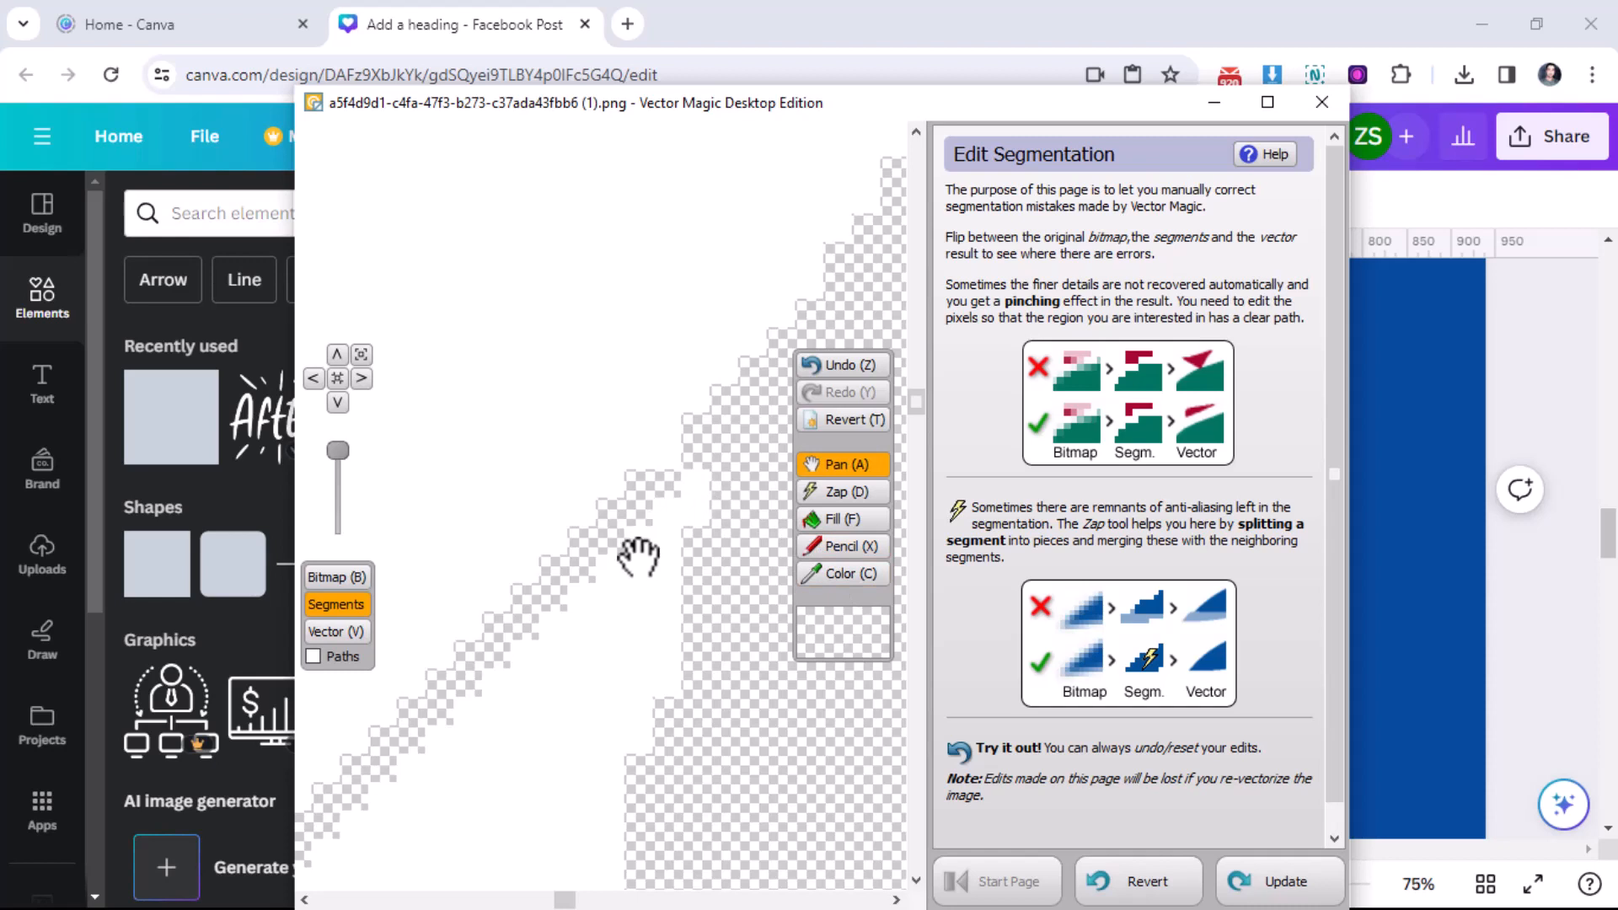
Step: Sample white again, pencil the diagonal line's lower end free of the transparent area, and fill the whole line with white
click(826, 569)
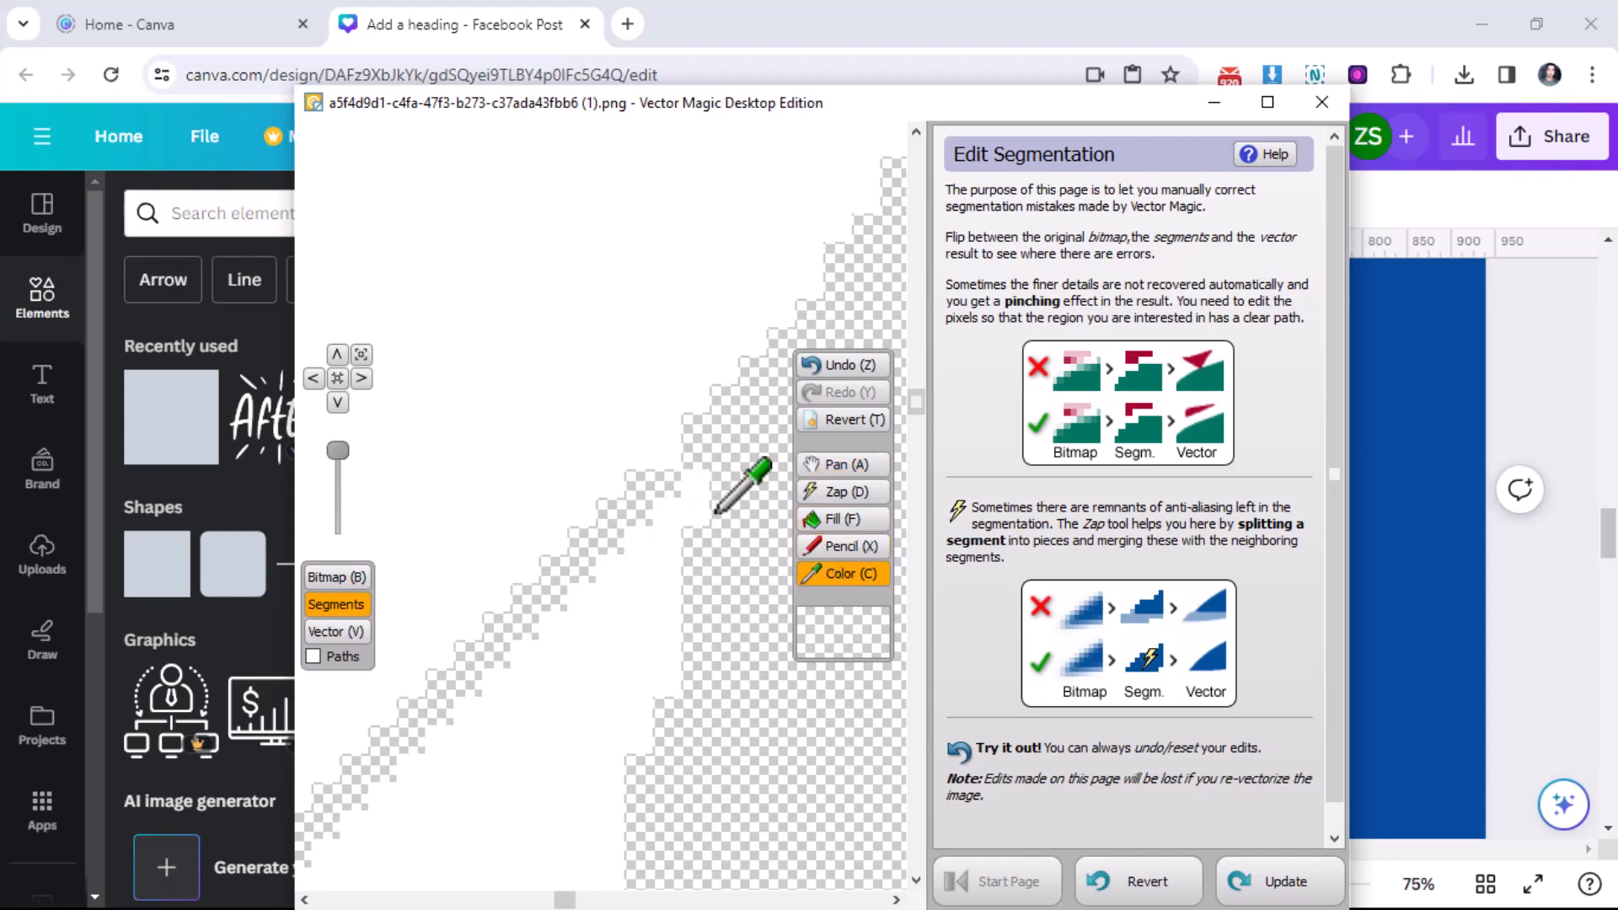
click(558, 404)
click(820, 541)
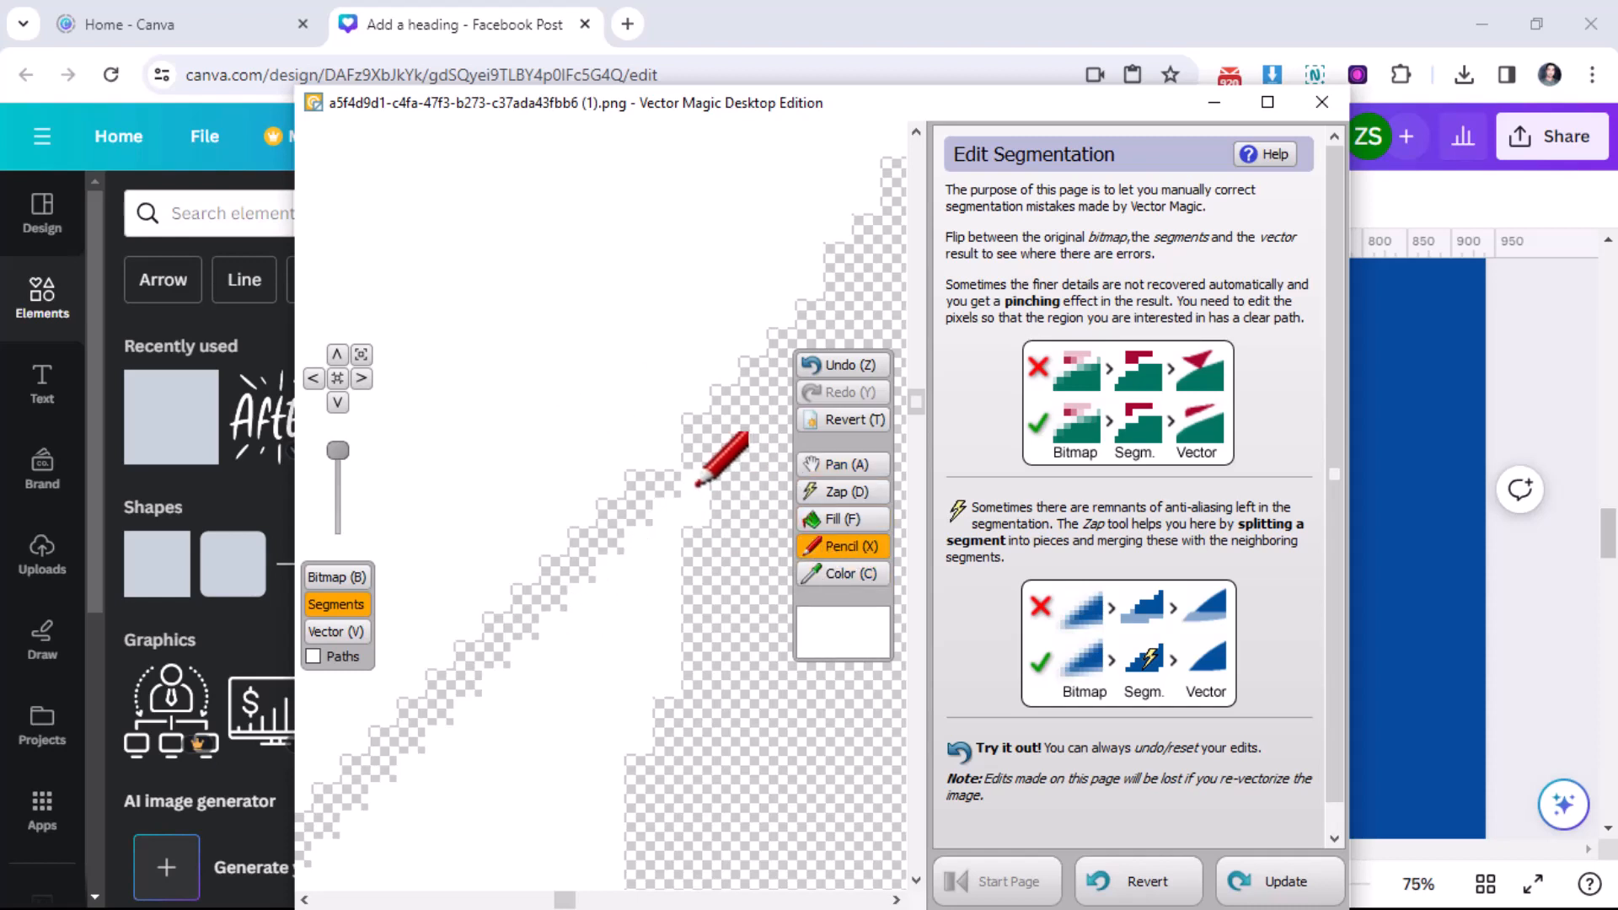
click(809, 468)
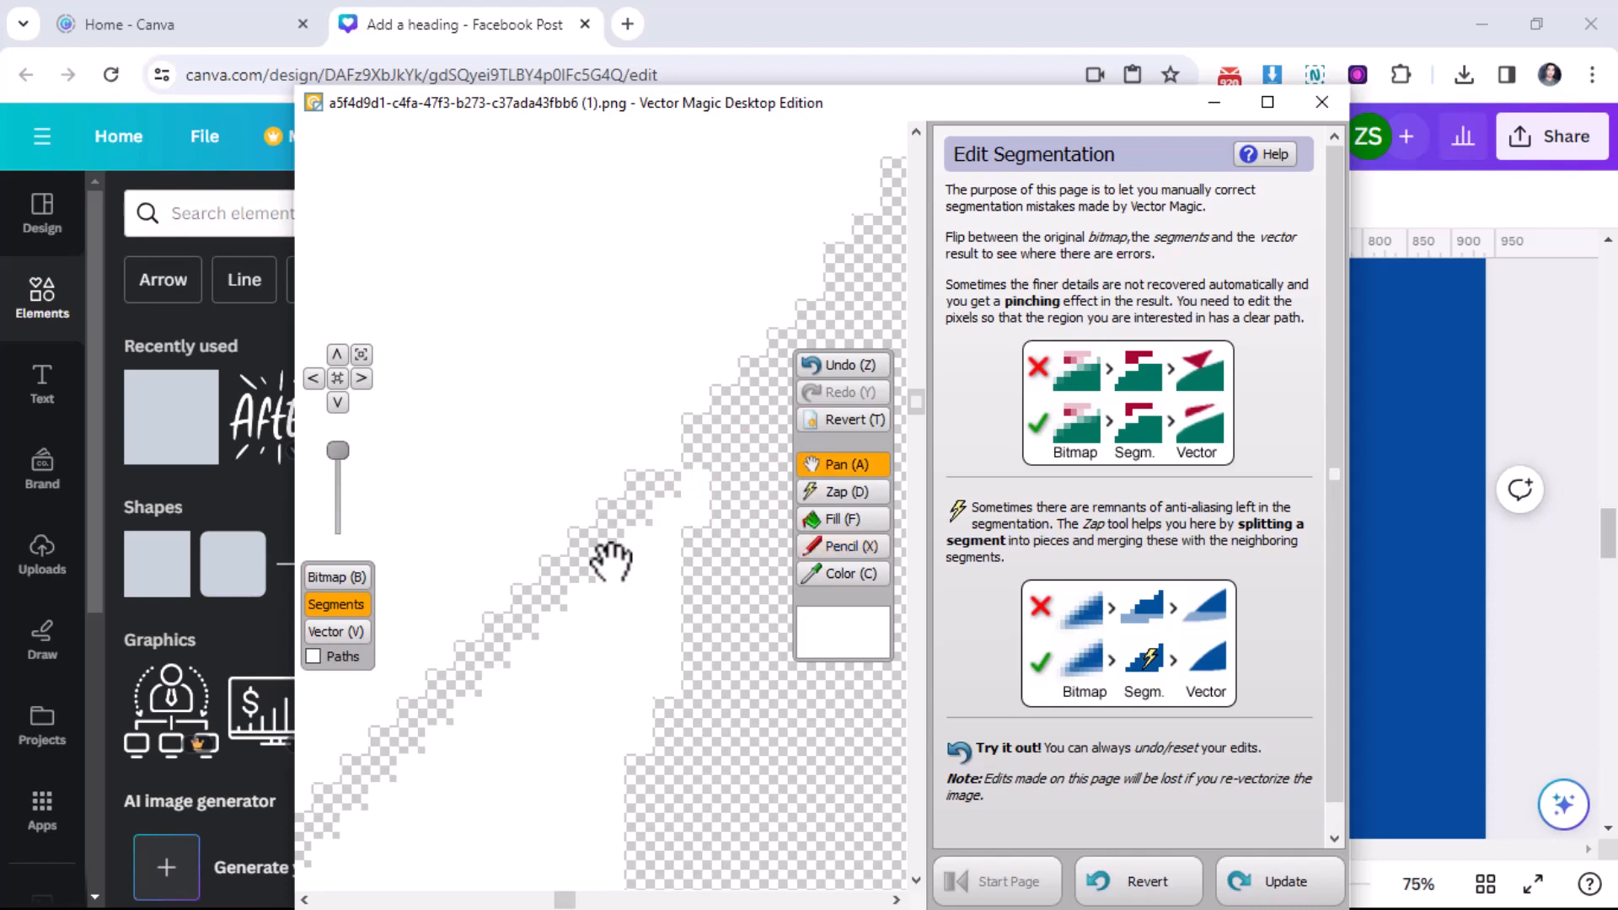
drag(610, 560, 787, 452)
drag(480, 710, 587, 566)
drag(431, 770, 539, 679)
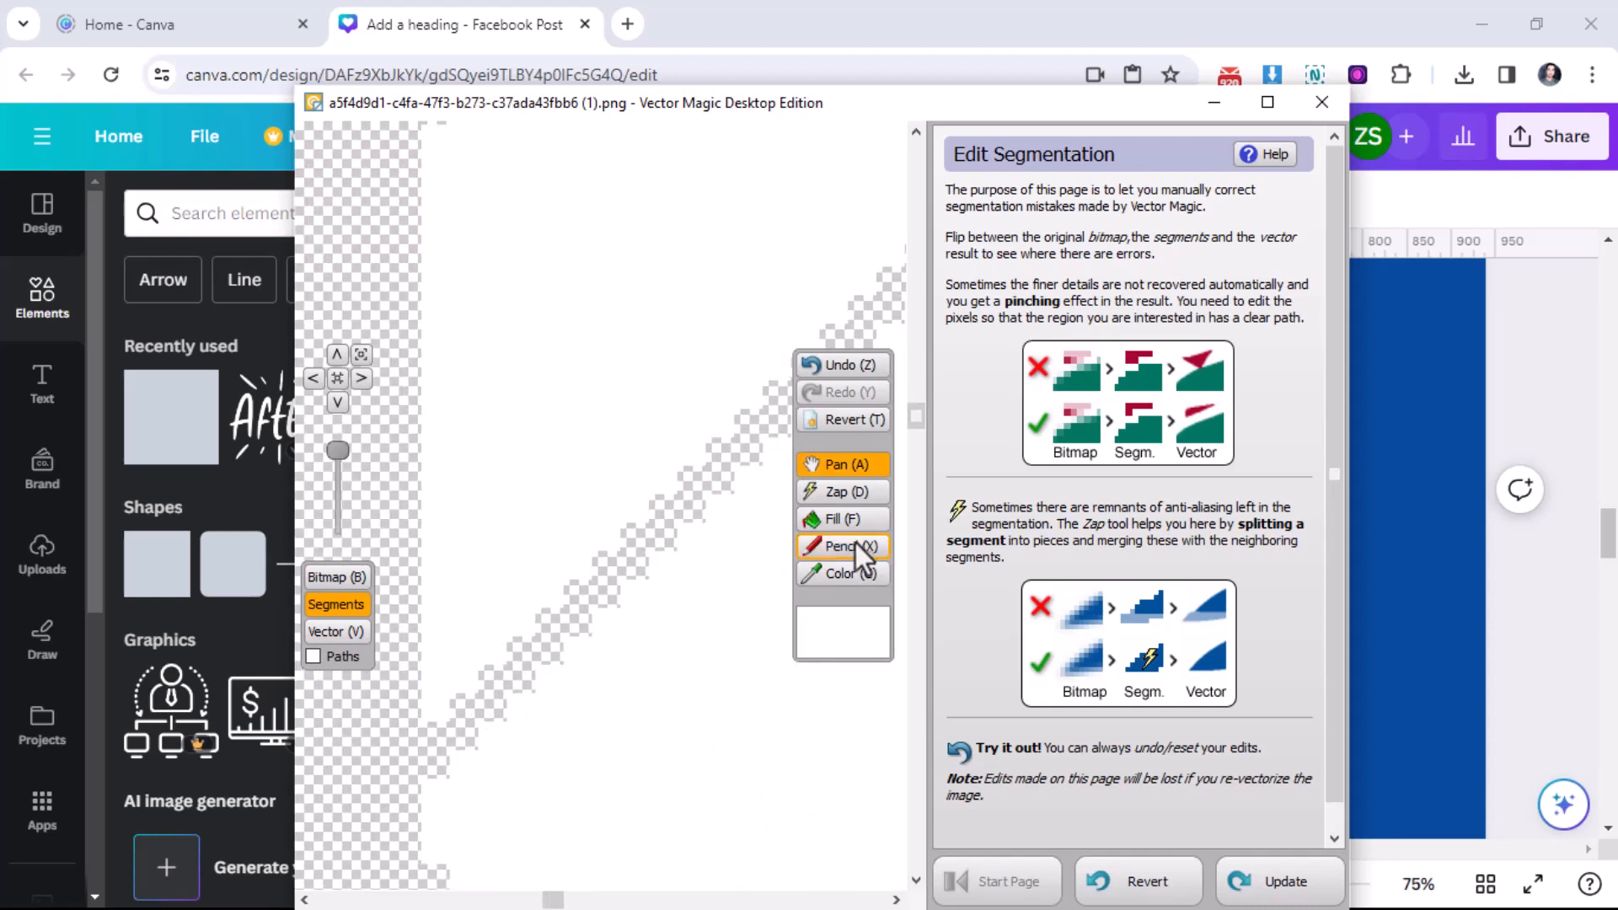
click(813, 548)
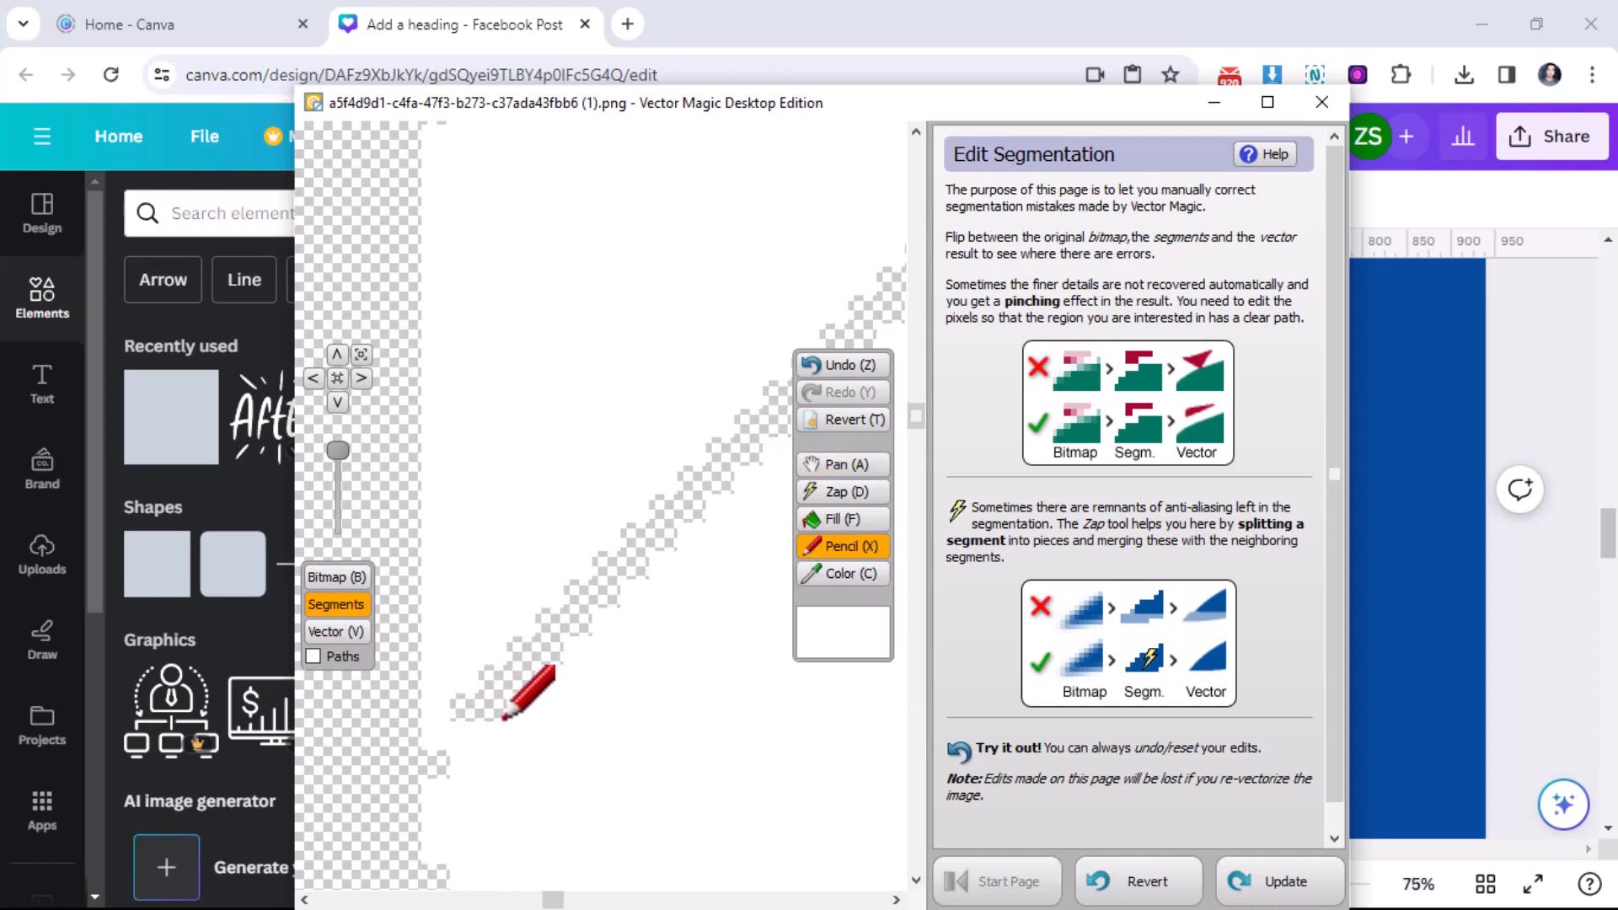
click(434, 766)
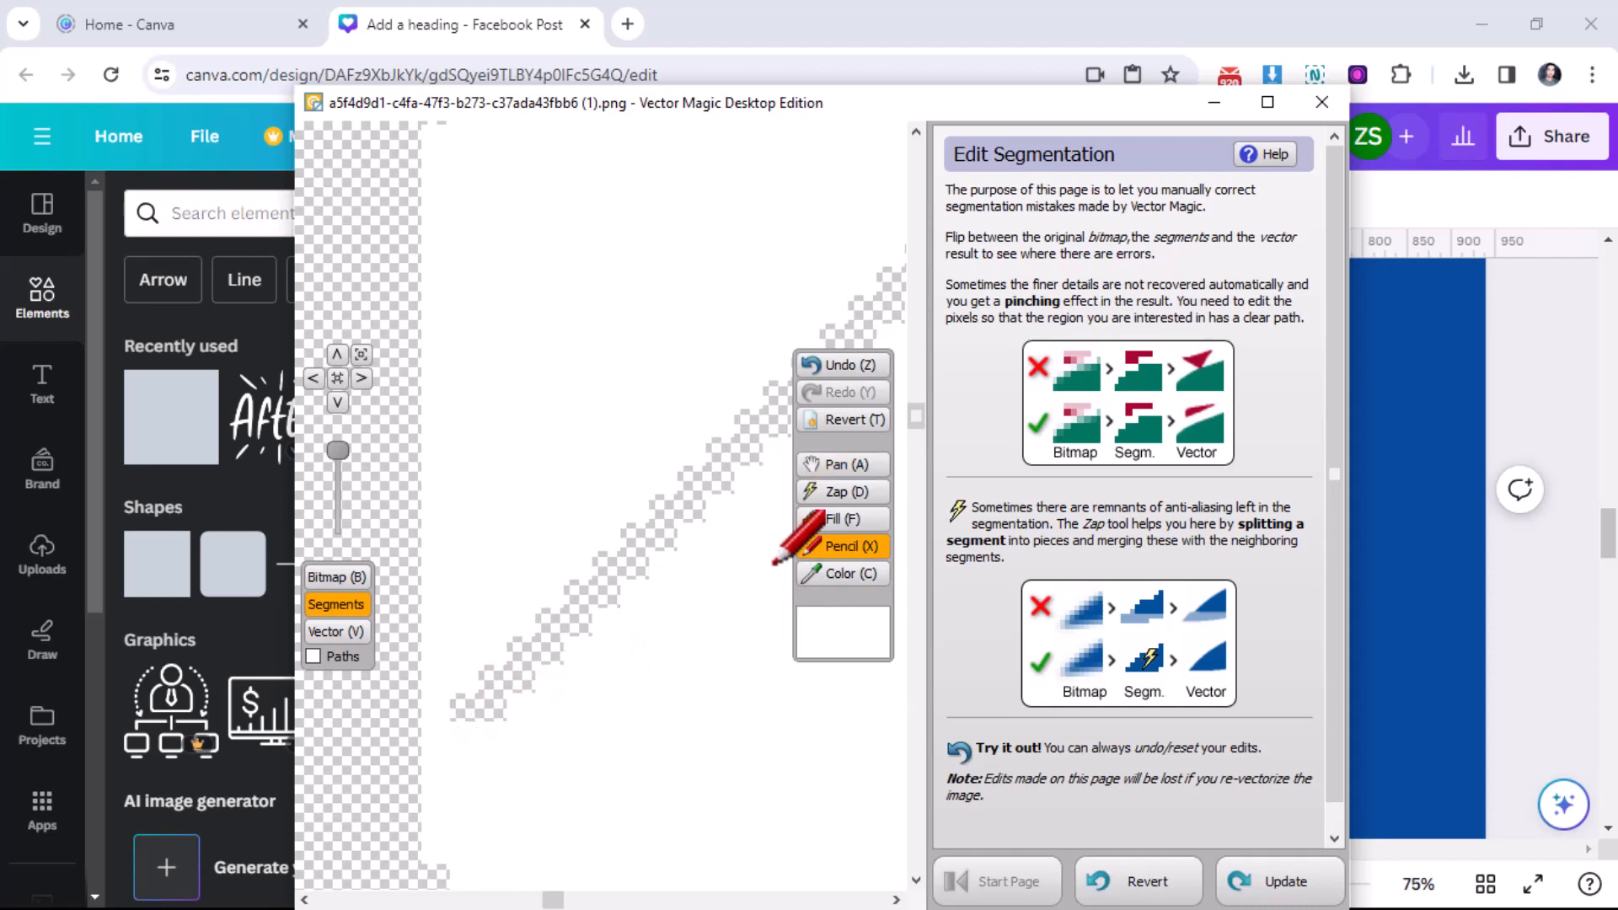
click(848, 516)
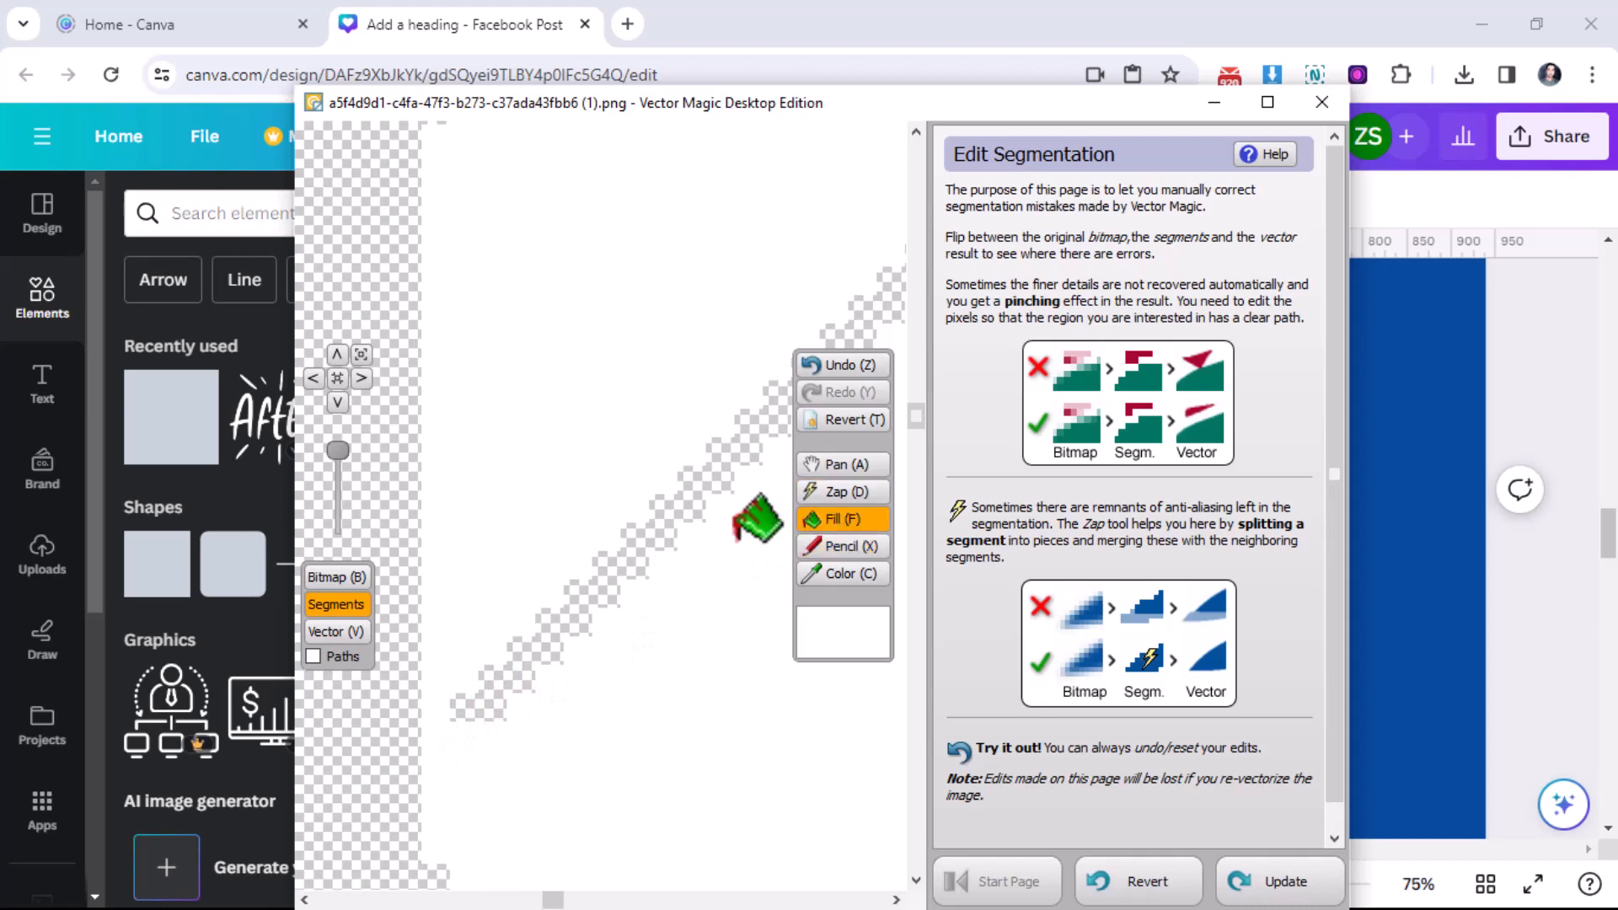
click(685, 508)
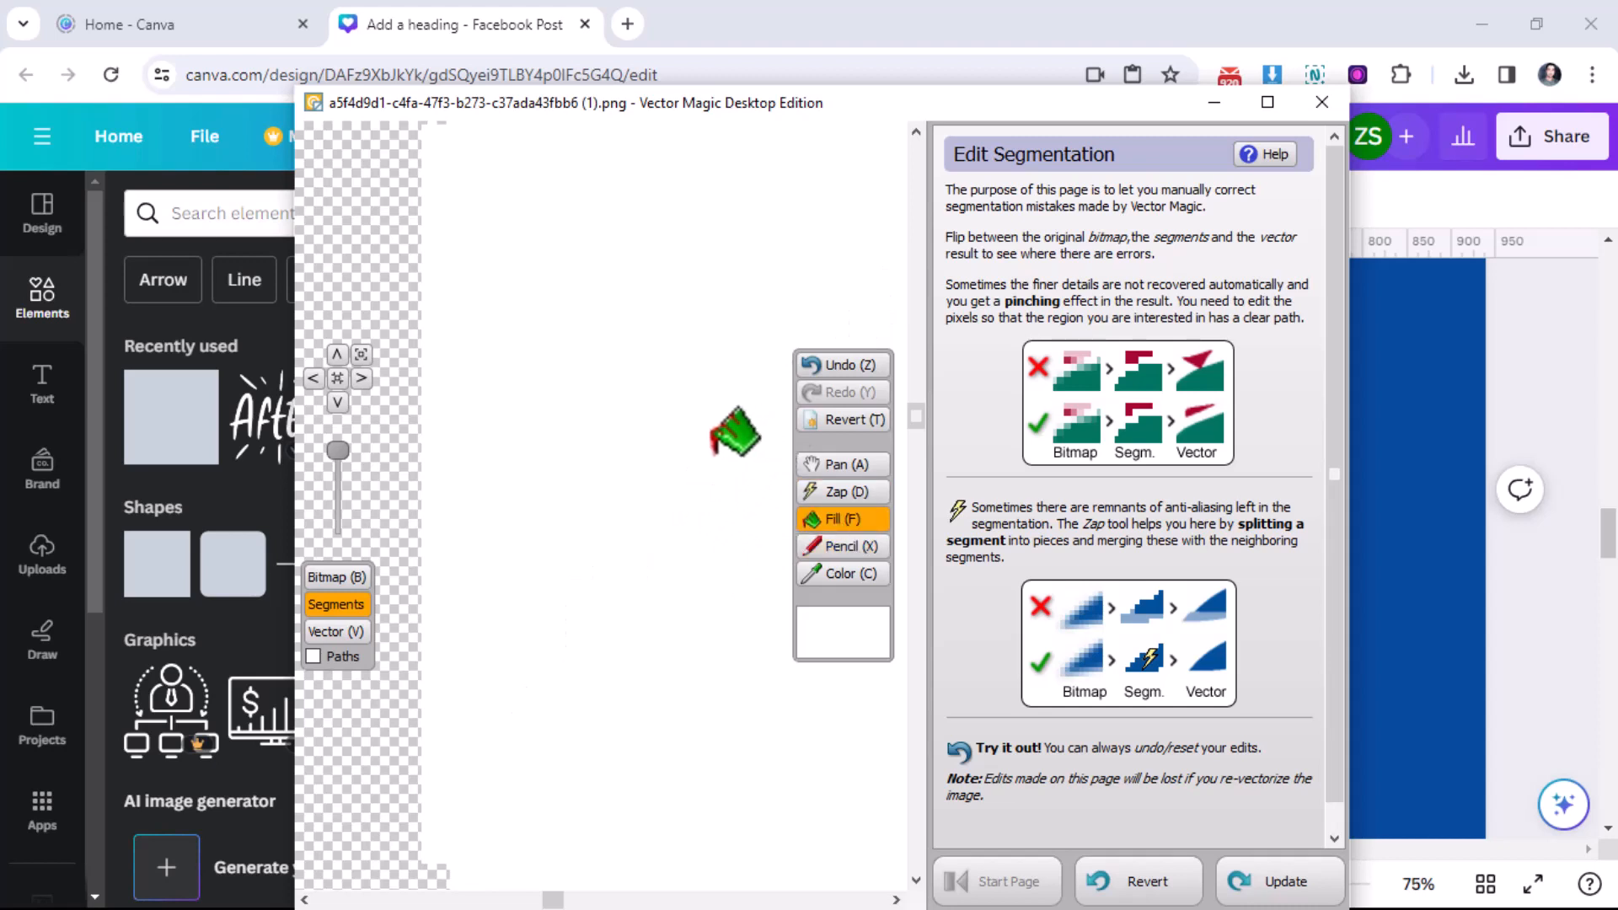
Step: Find the thin line at the left side of the left figure's neck and pencil a white gap at its upper end
key(a)
scroll(581, 471, down, 1)
scroll(581, 470, down, 4)
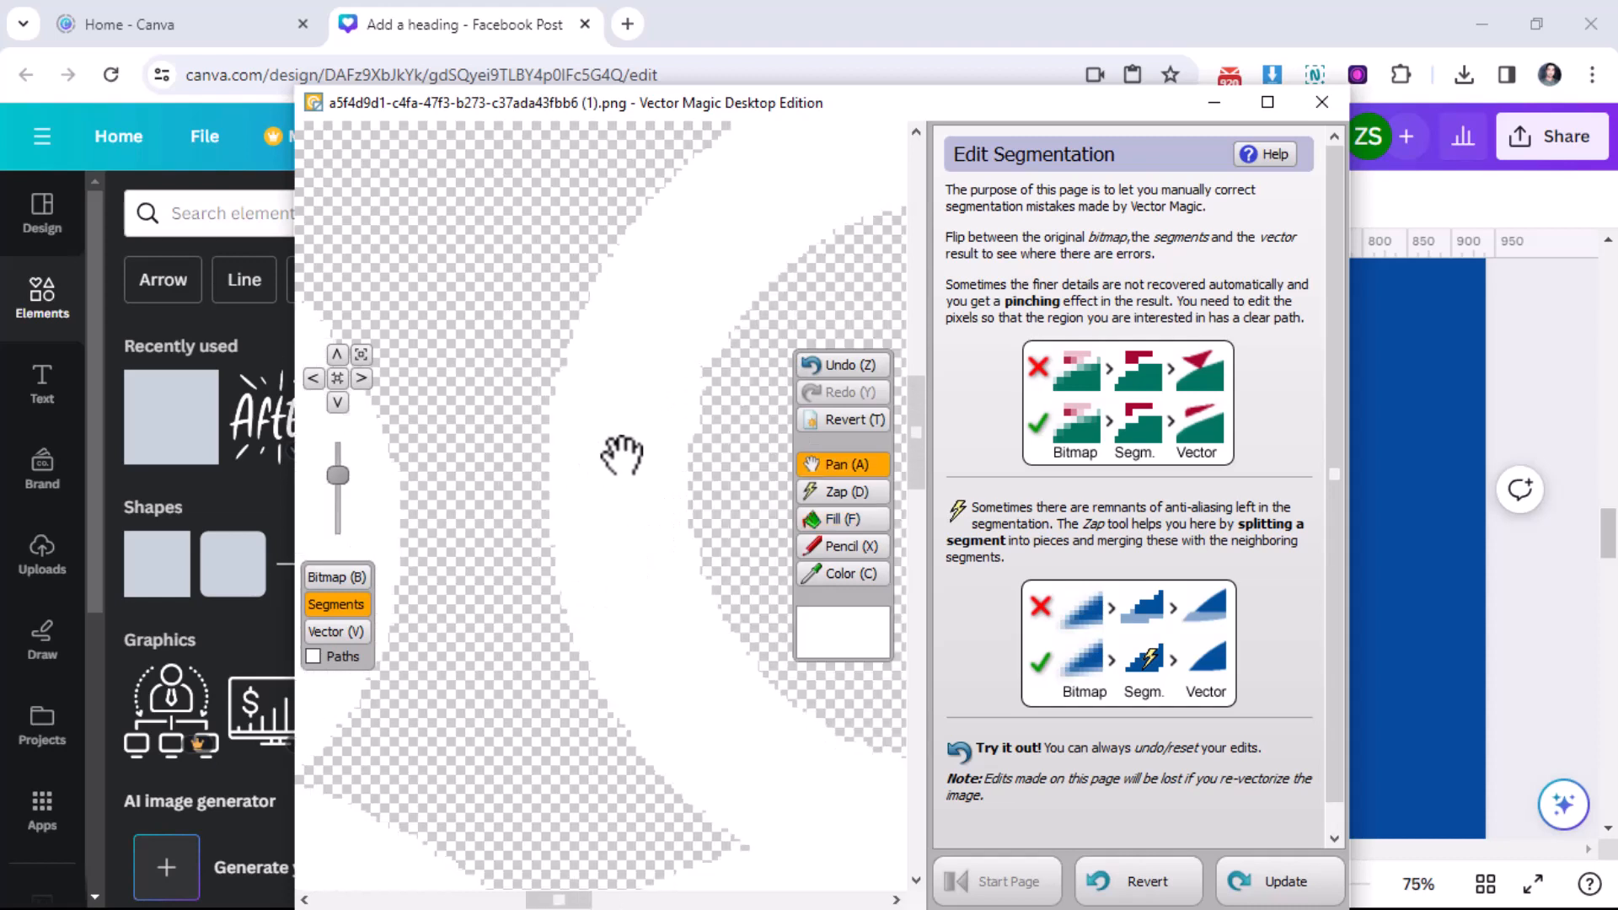
scroll(676, 552, up, 4)
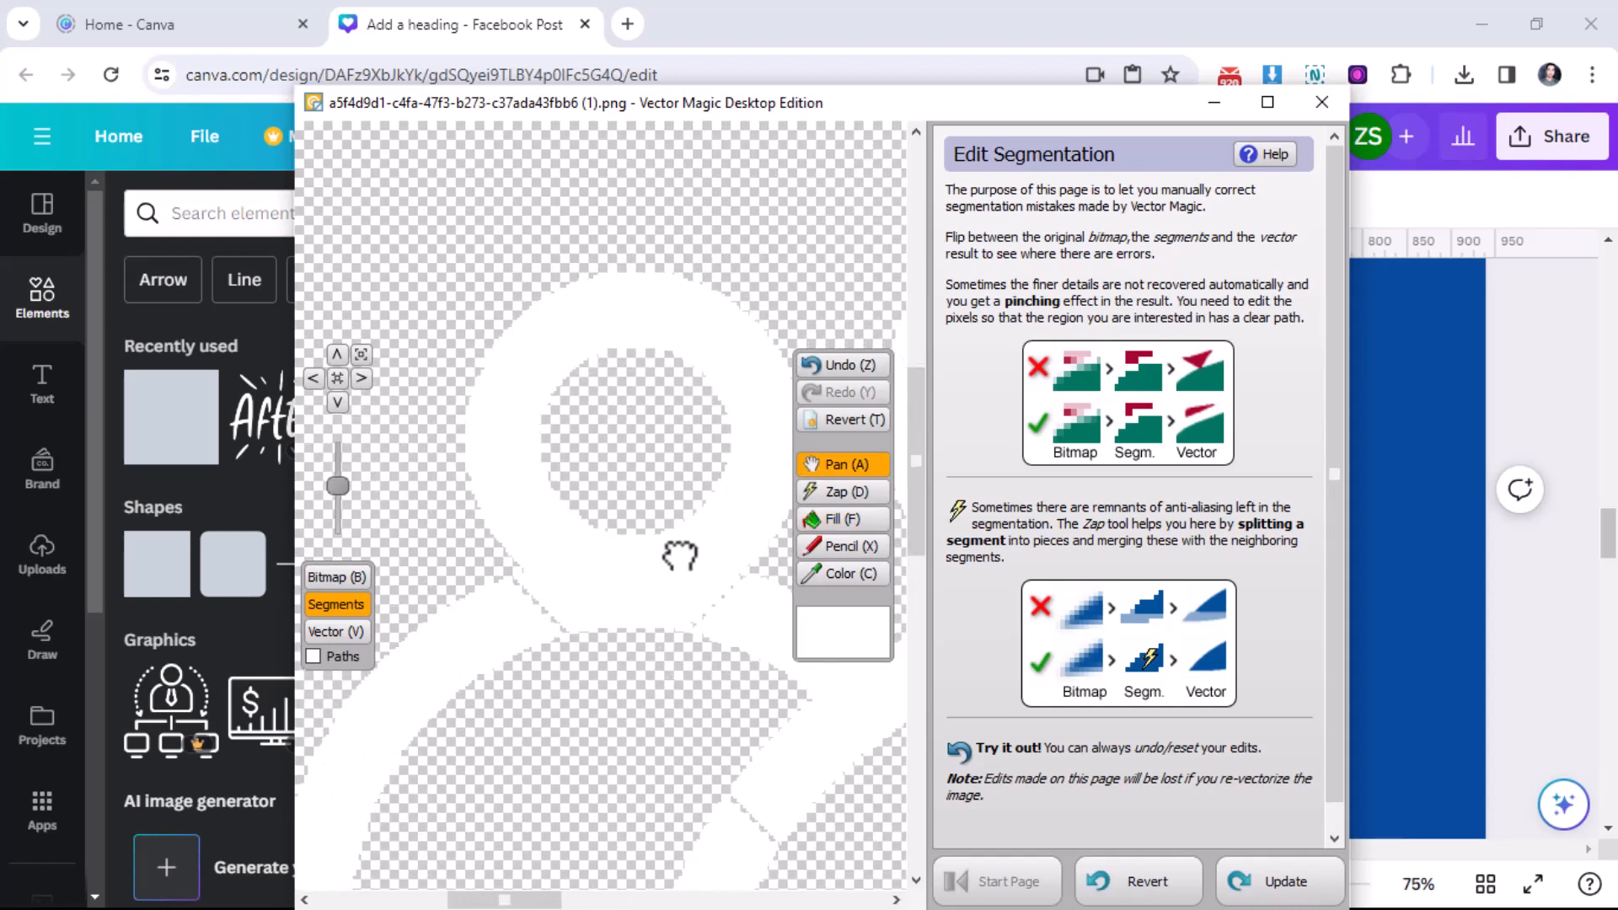
scroll(587, 529, up, 2)
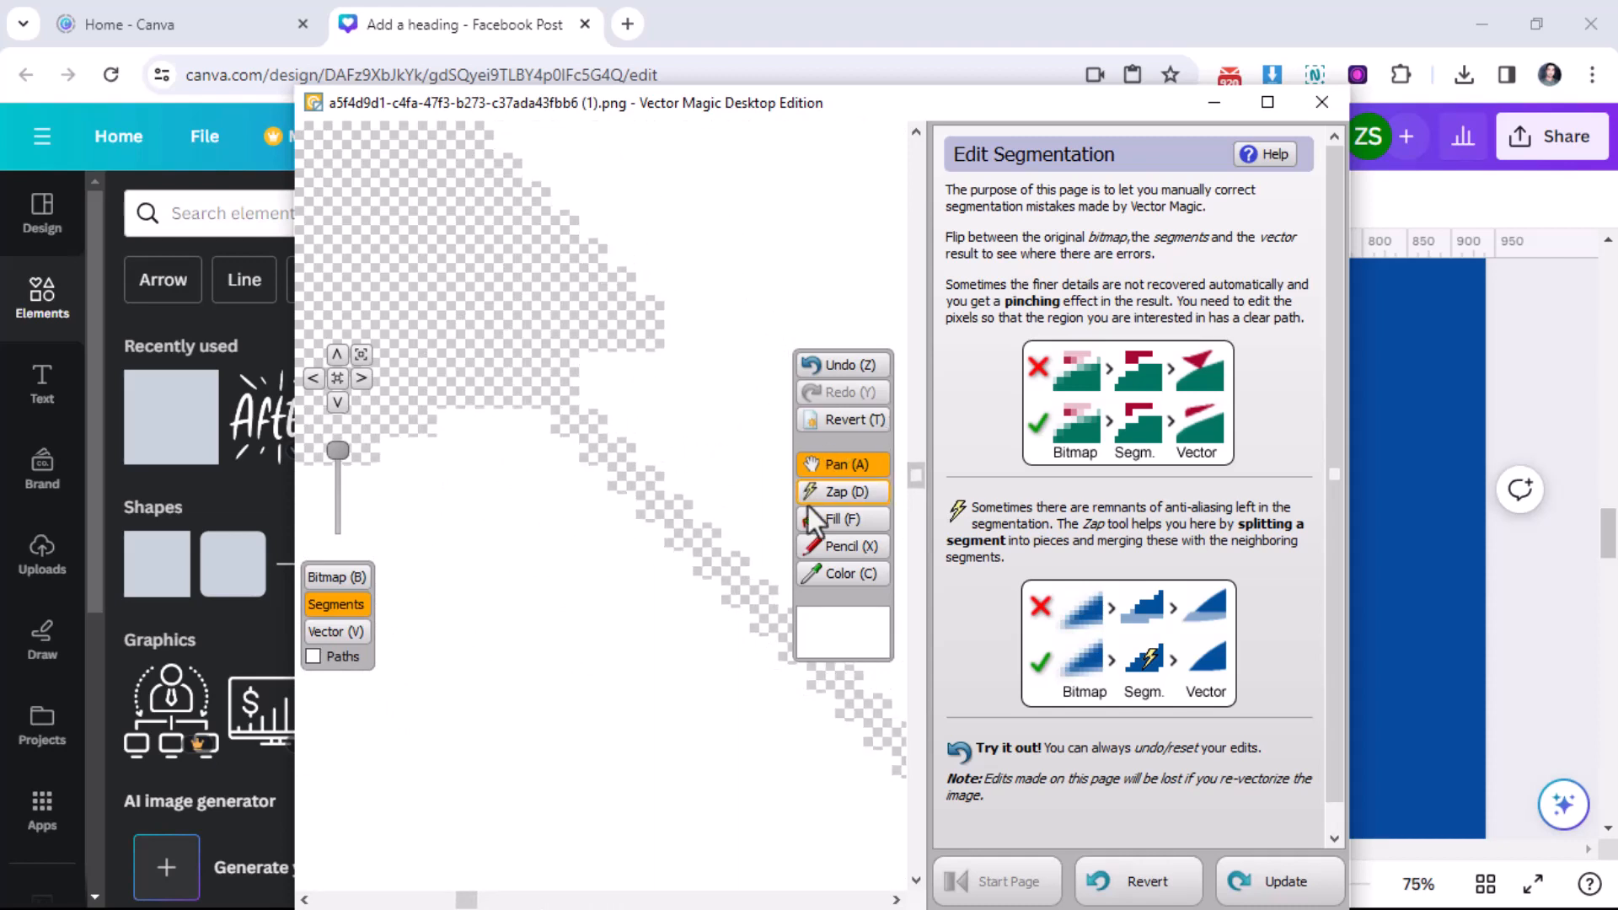
click(843, 547)
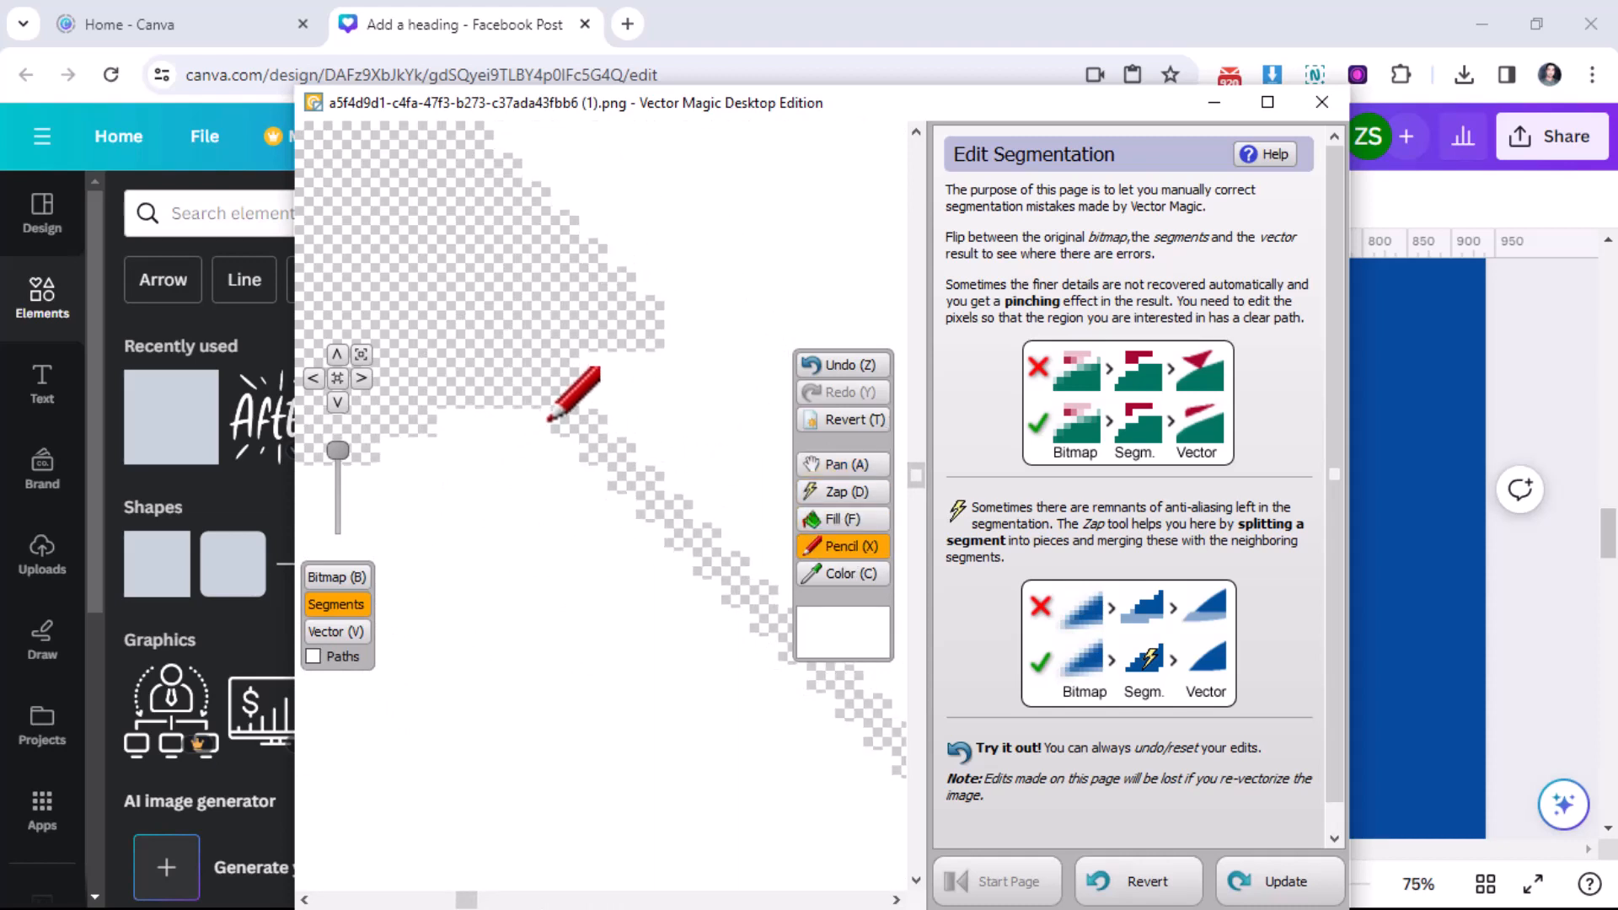
key(a)
Step: Pencil a white gap at the lower end of the left figure's neck line and fill the isolated line with white
mouse_move(727, 553)
mouse_down()
mouse_move(378, 372)
mouse_move(404, 359)
mouse_up()
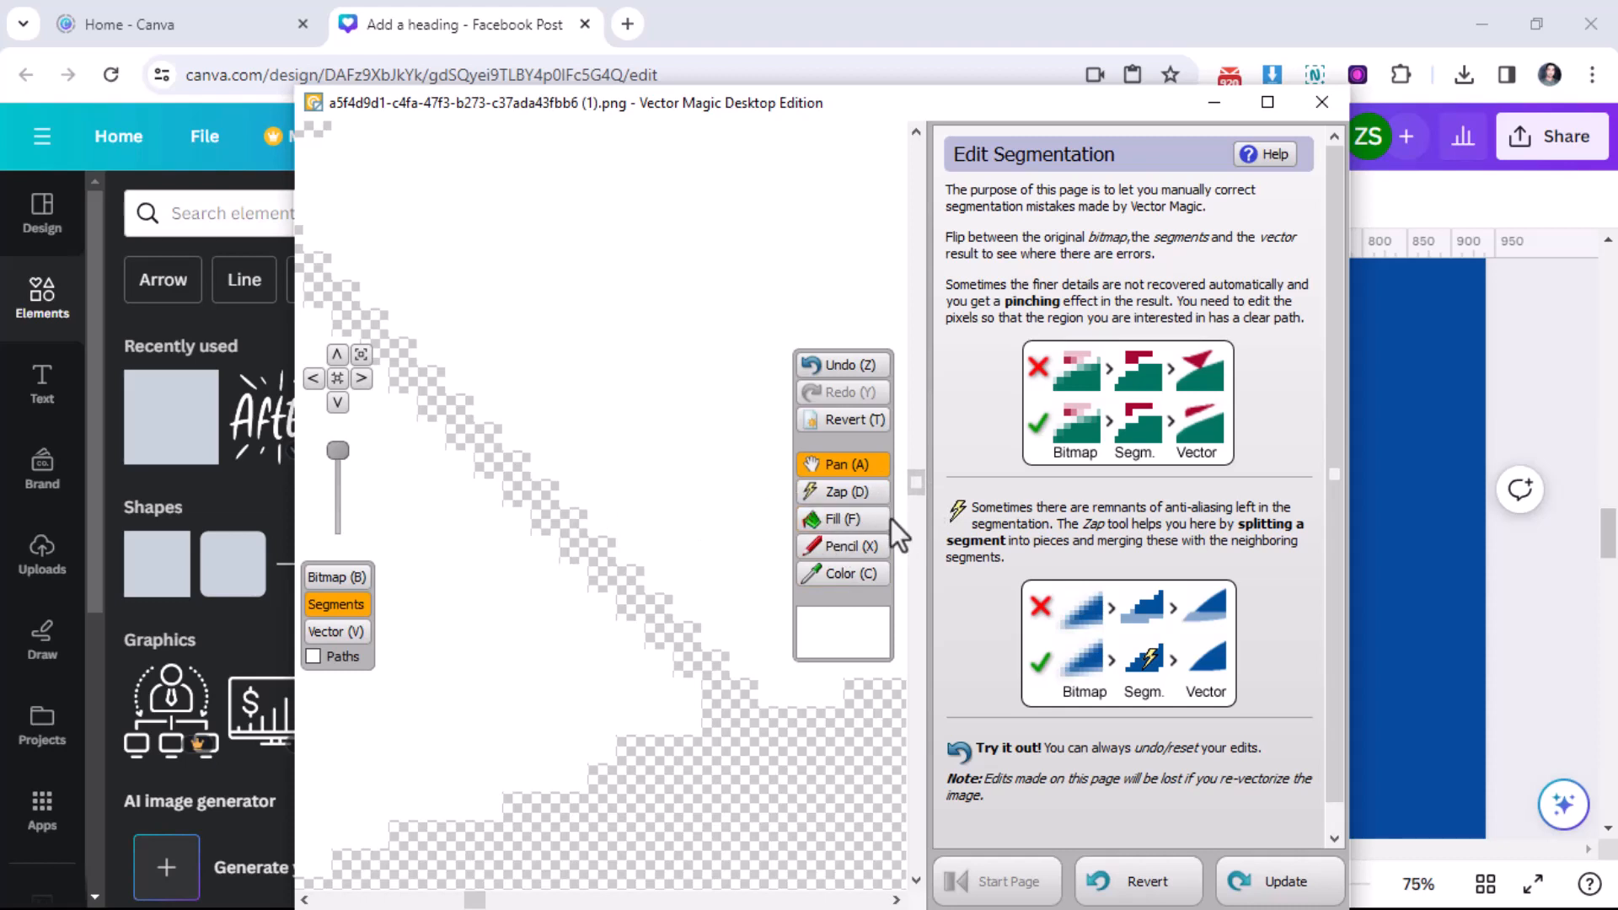
click(856, 550)
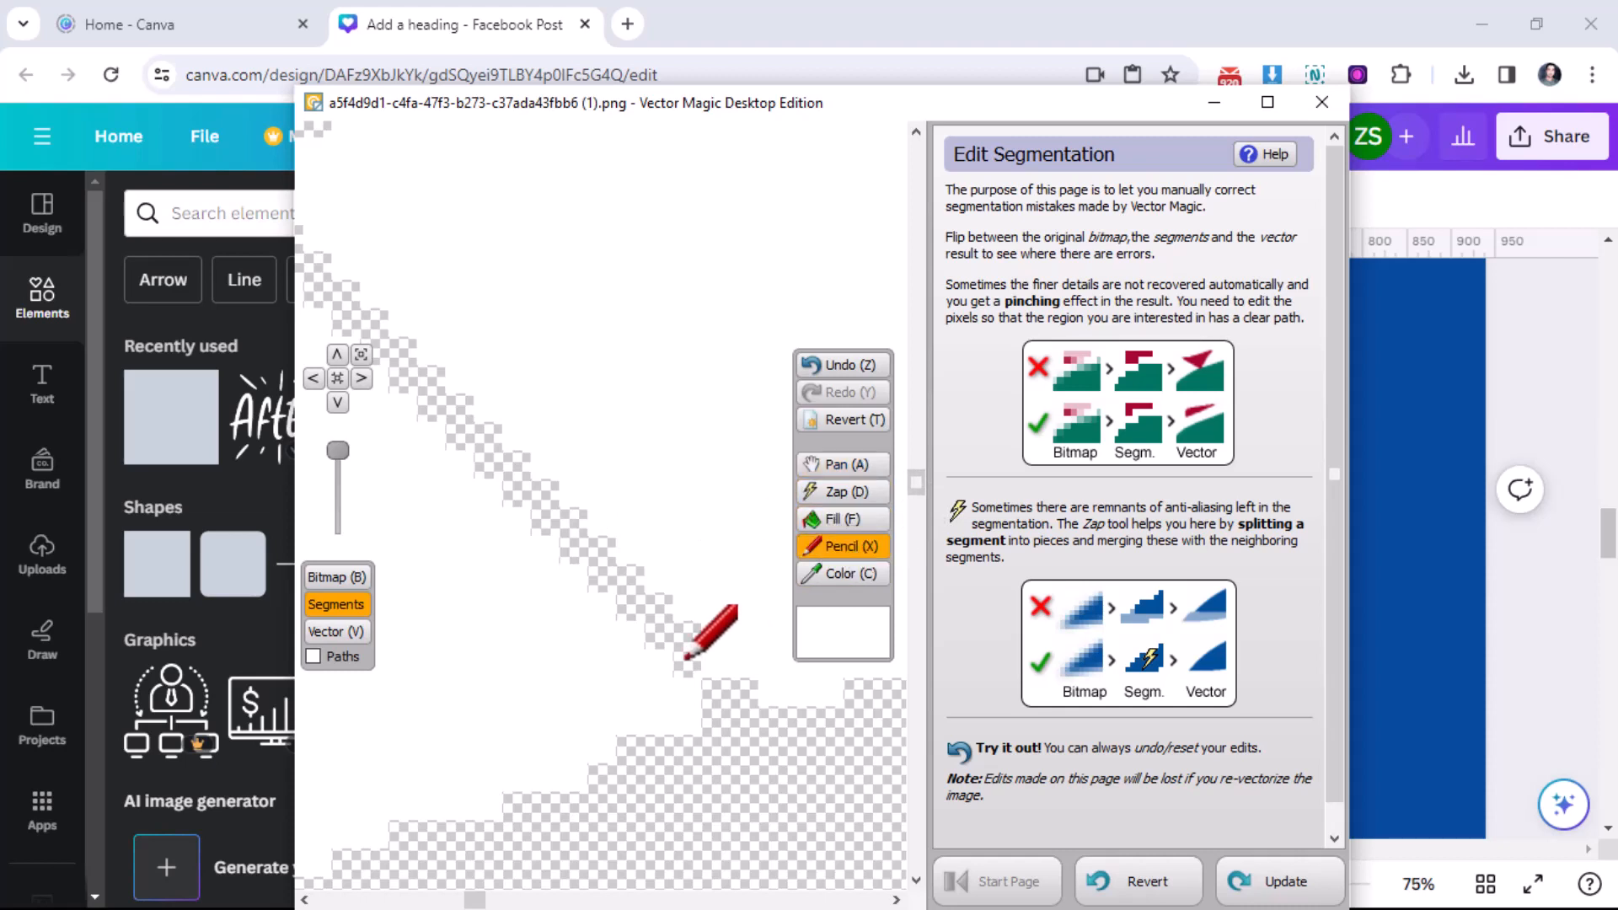
click(837, 518)
scroll(615, 488, down, 3)
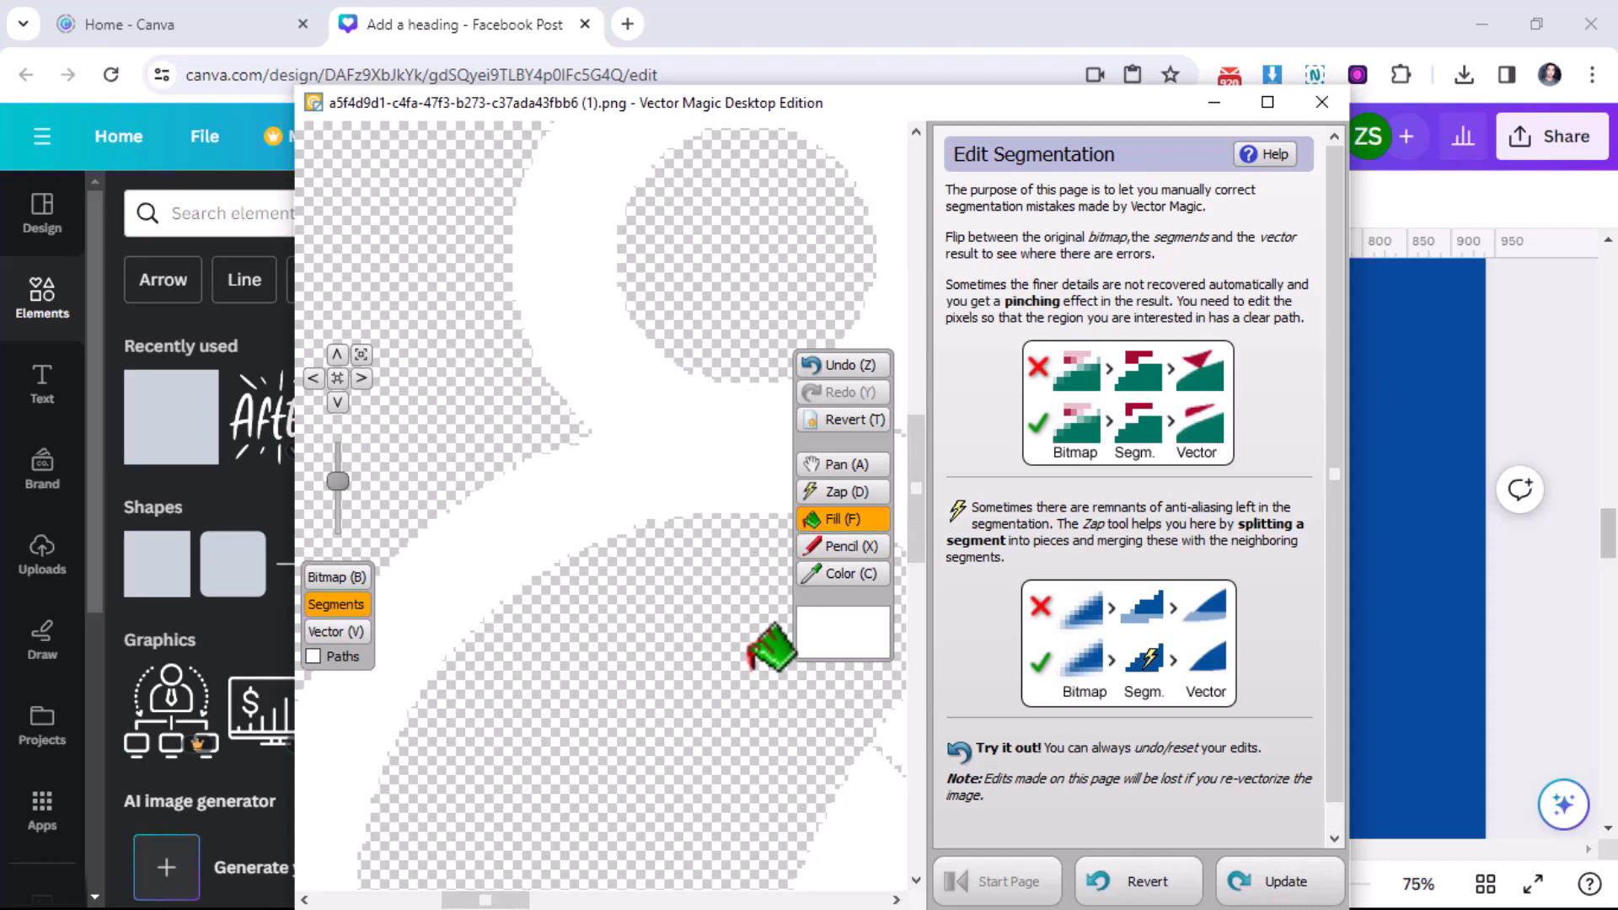
Step: Find the thin line crossing the middle figure's left shoulder outline and pencil a white gap at its upper end
key(a)
drag(766, 727, 525, 474)
scroll(632, 544, up, 3)
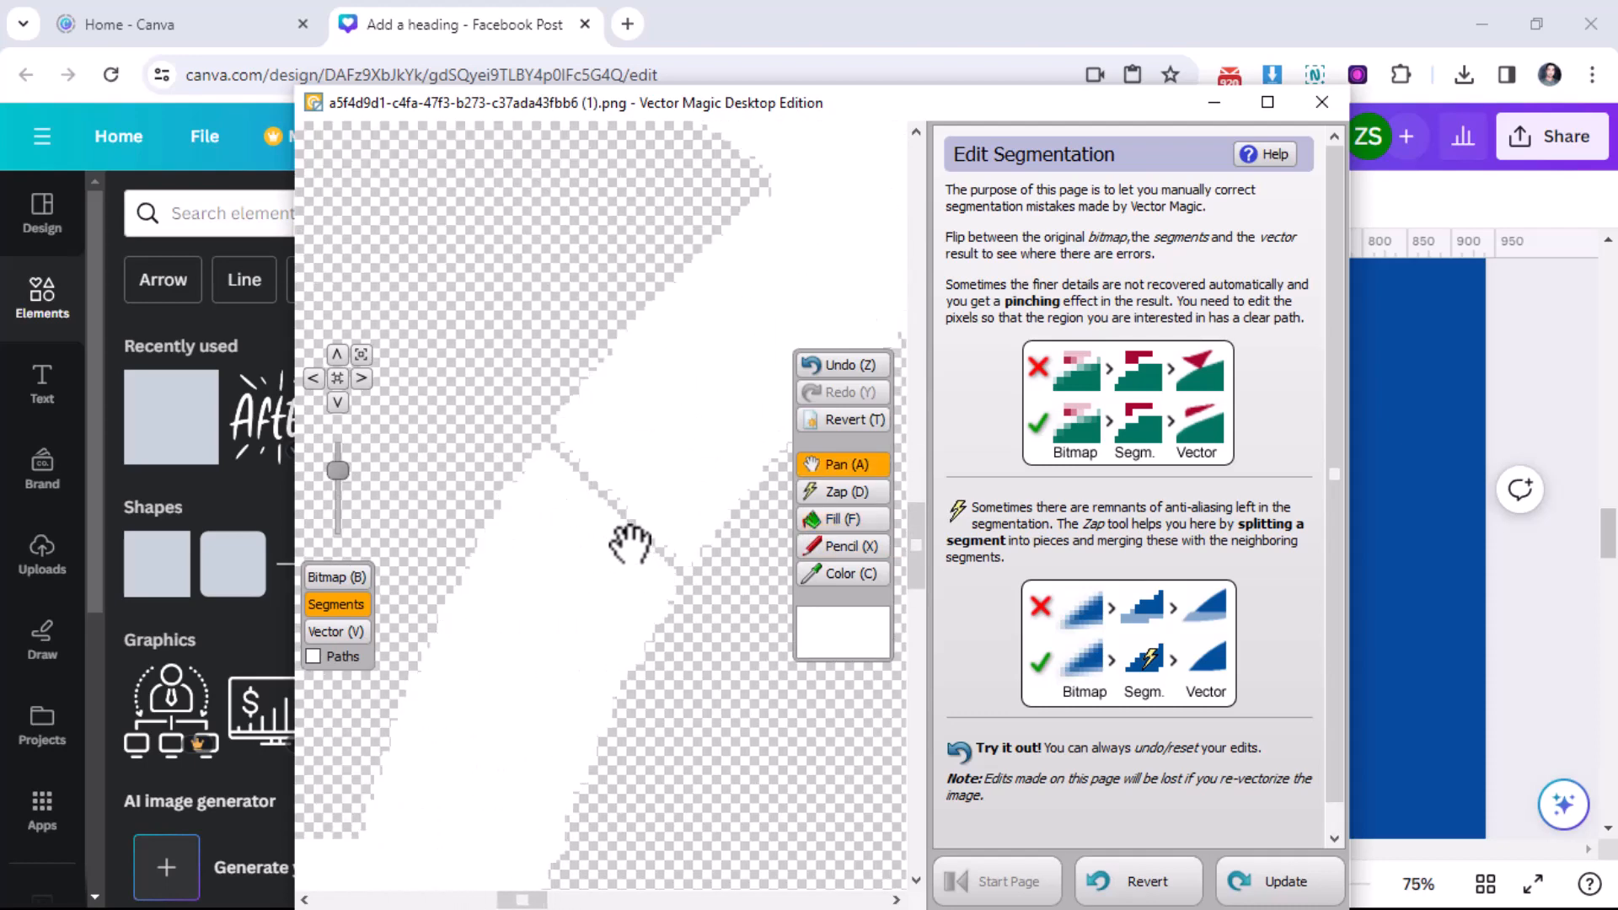
drag(621, 524, 632, 455)
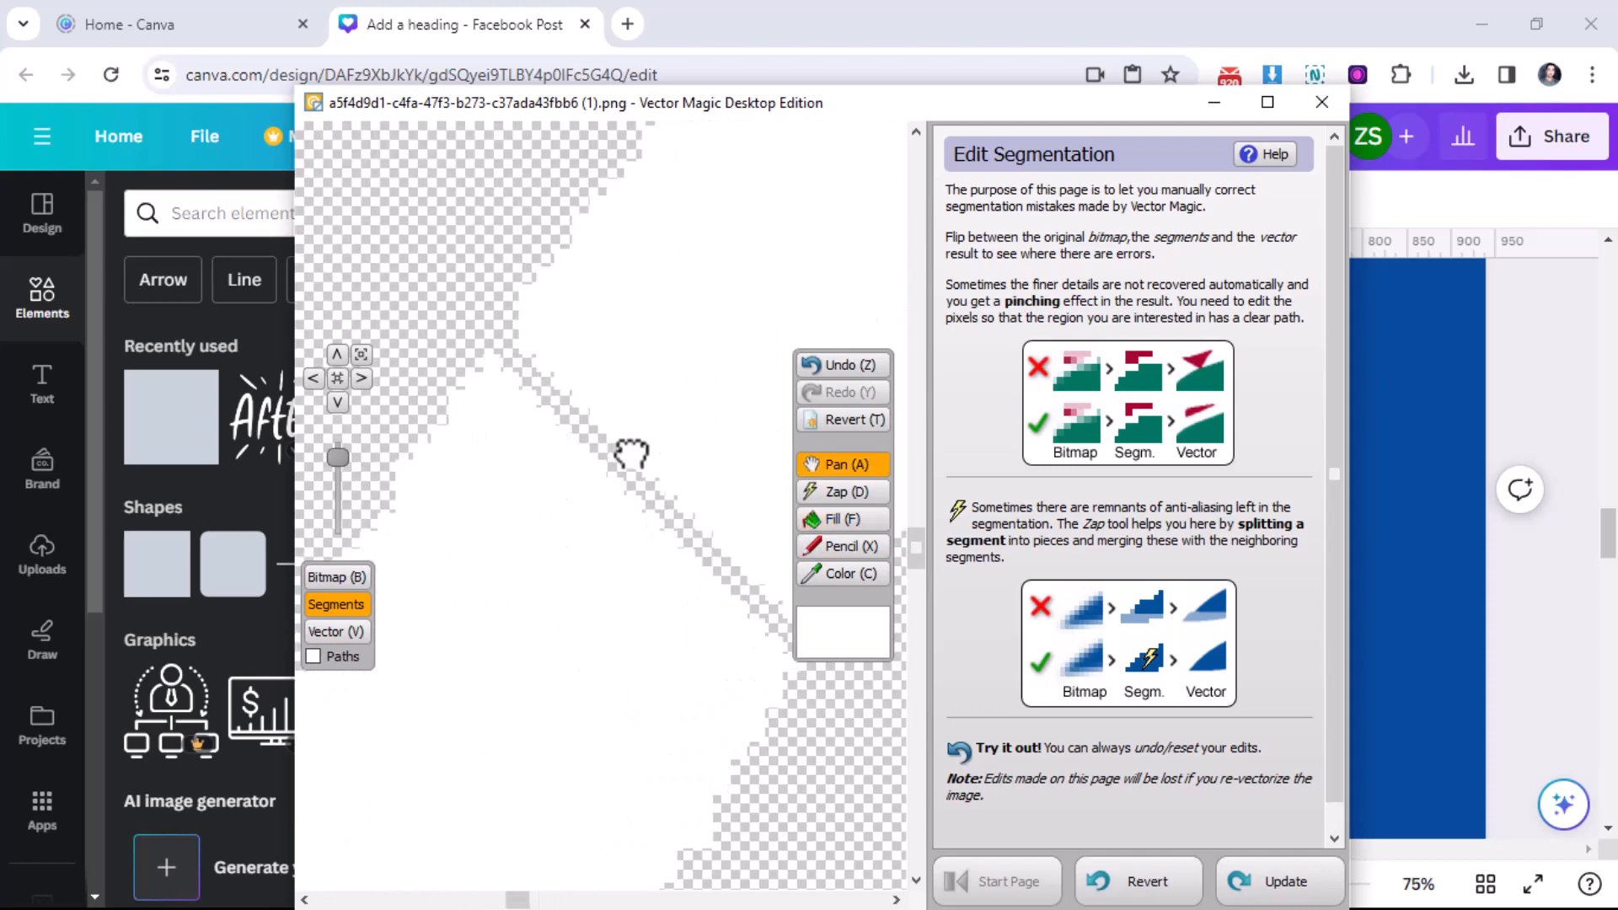
click(812, 542)
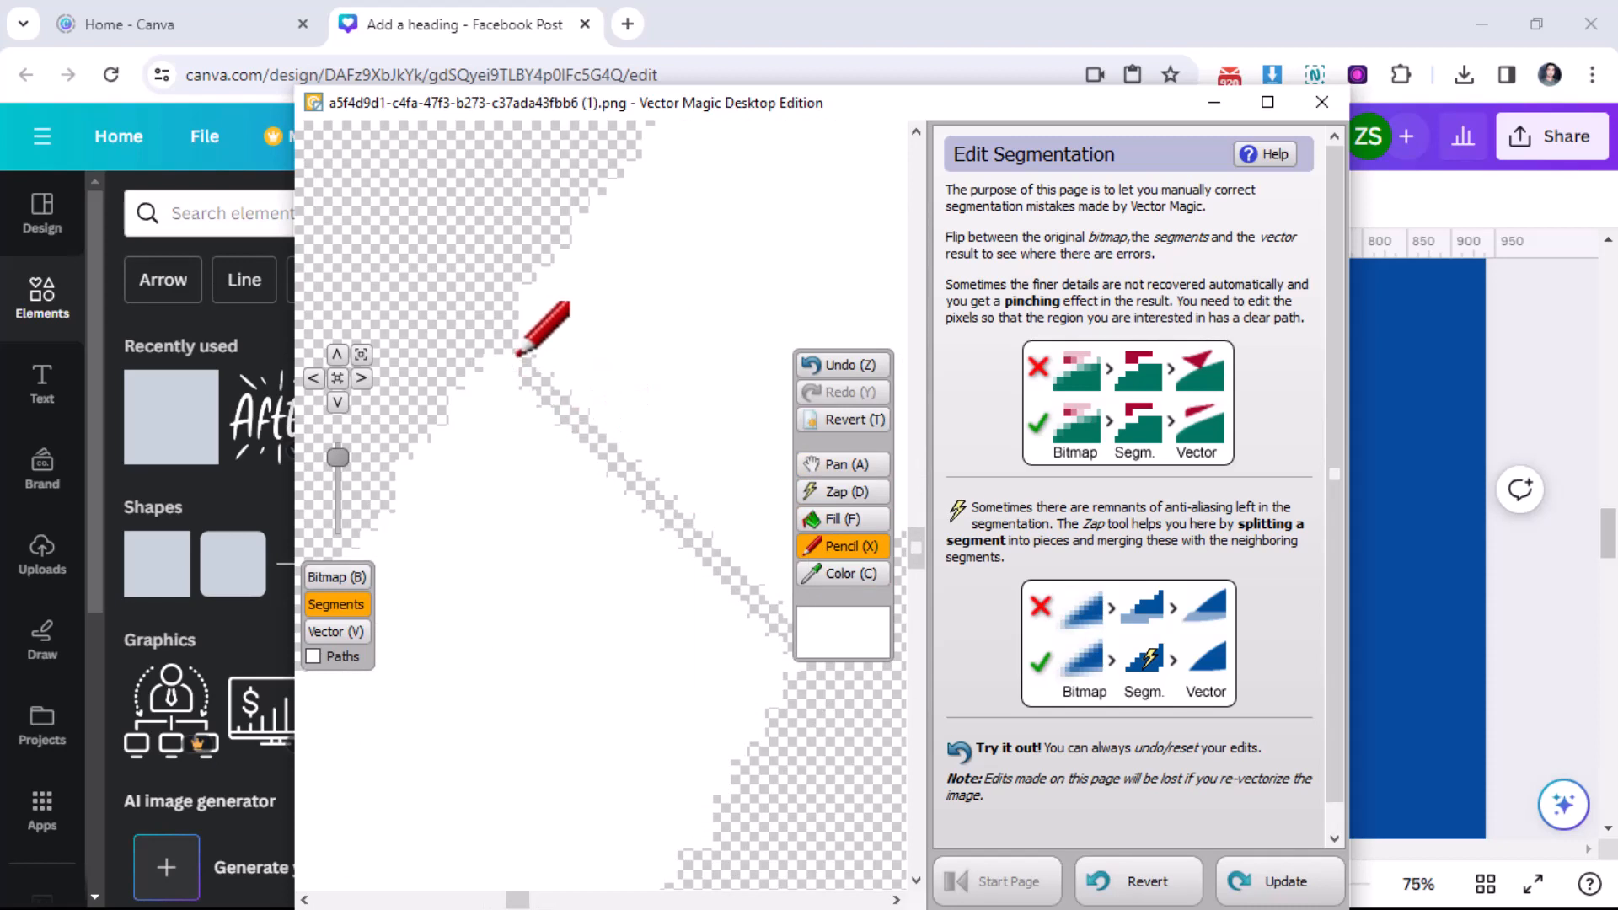
Step: Pencil a white gap at the lower end of the middle figure's left shoulder line and fill the isolated line with white
key(a)
drag(697, 552, 594, 479)
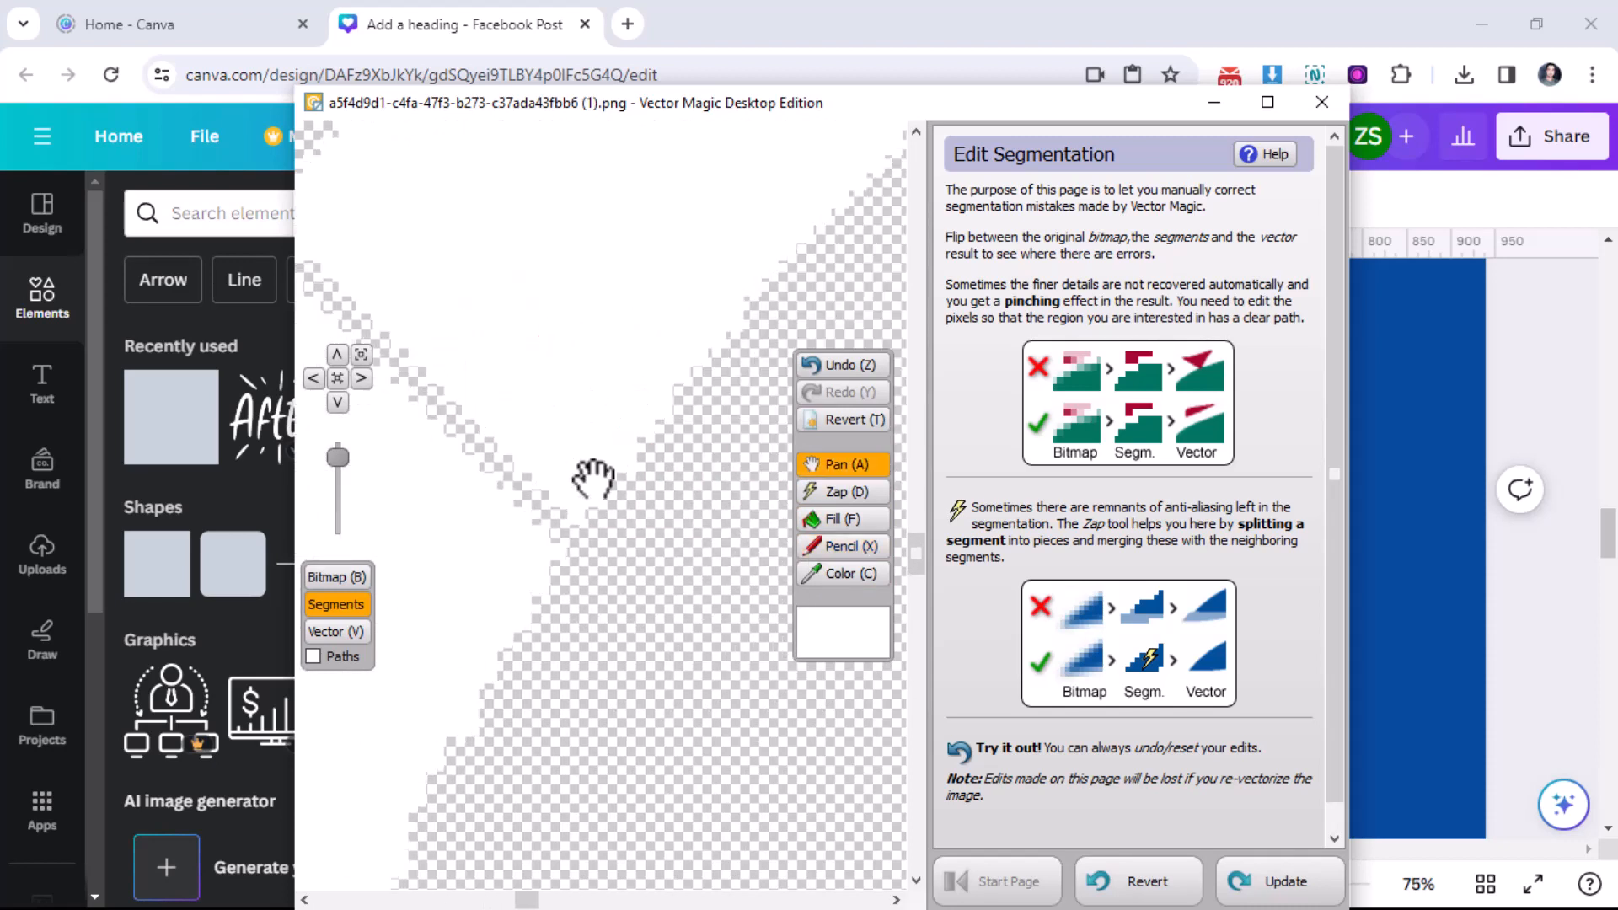
click(851, 548)
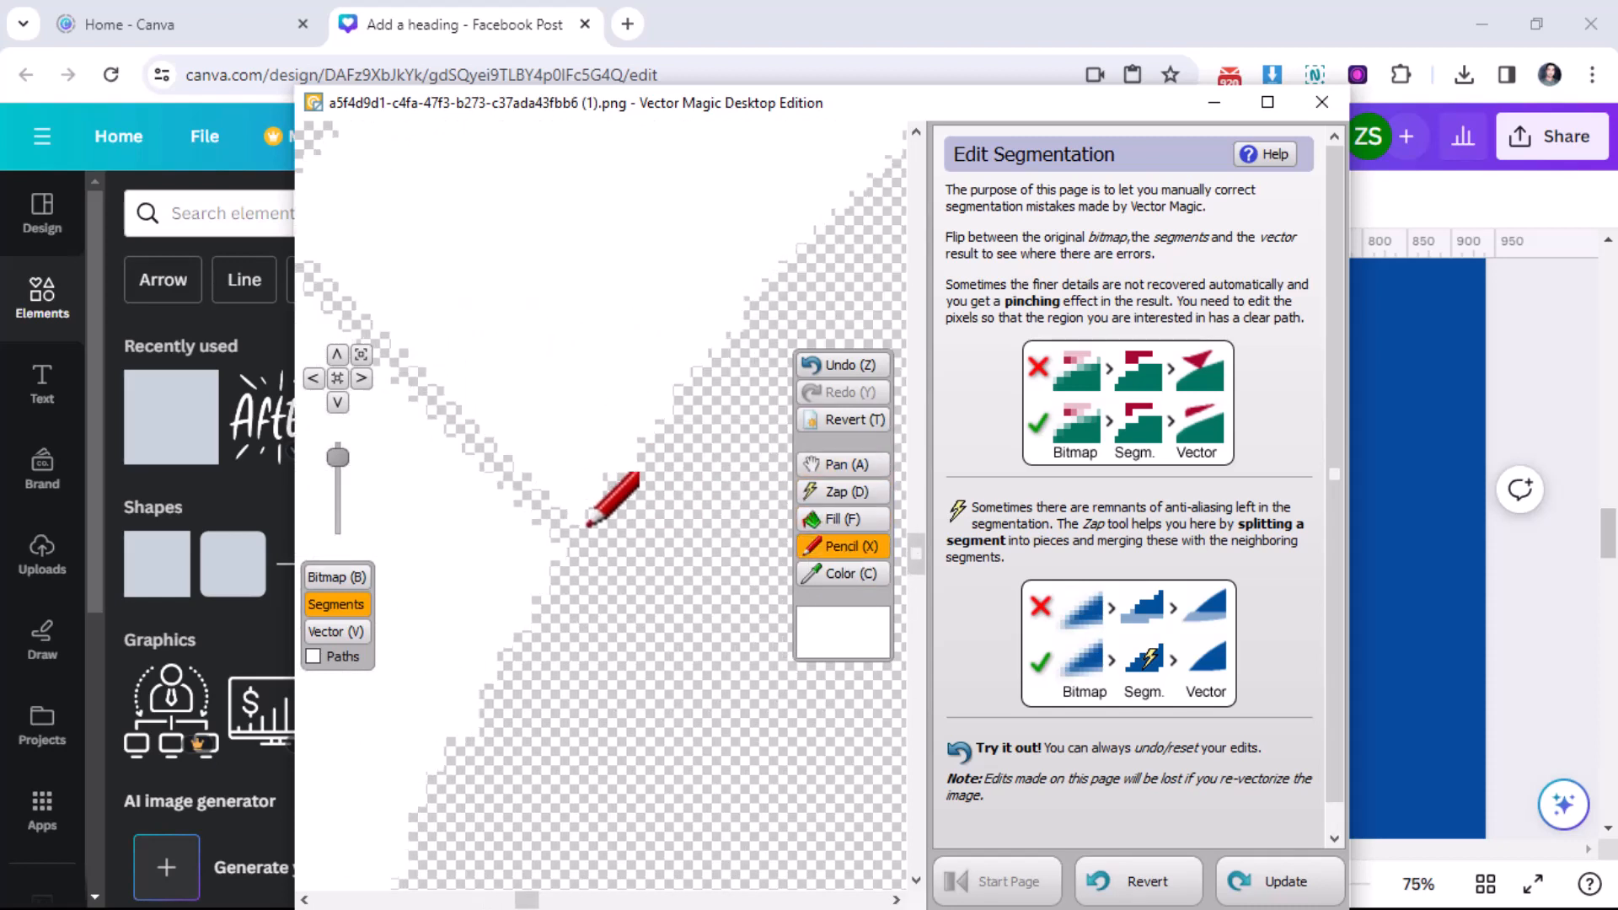
click(834, 518)
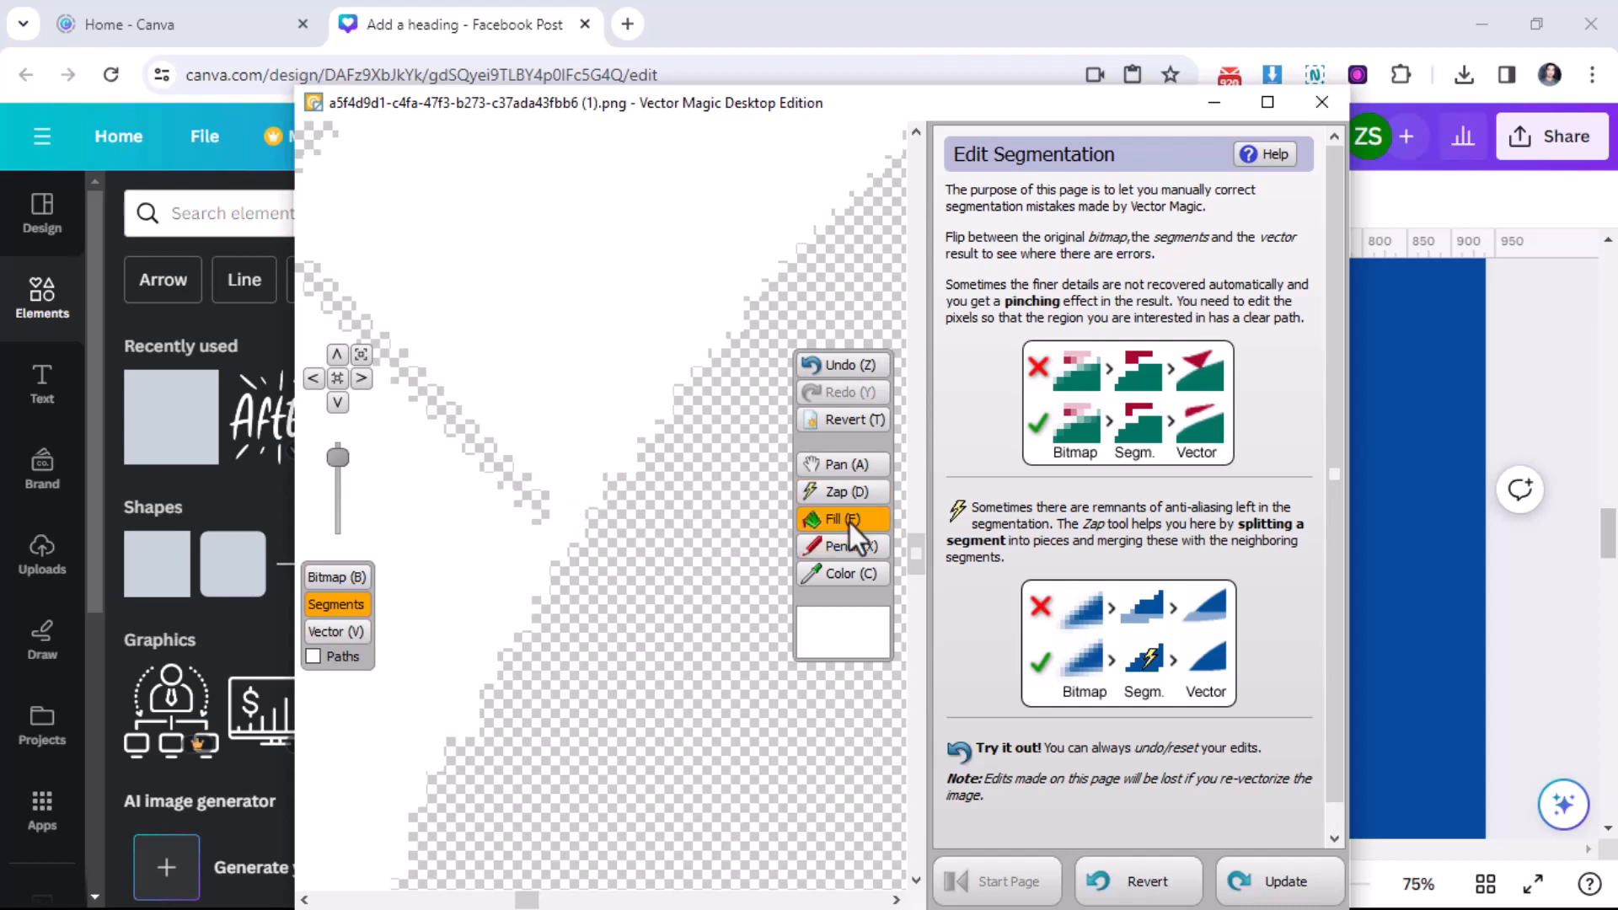
click(527, 455)
Step: Find the diagonal line at the left figure's bottom-left corner and pencil its lower end free of the transparent area
key(a)
scroll(674, 375, down, 5)
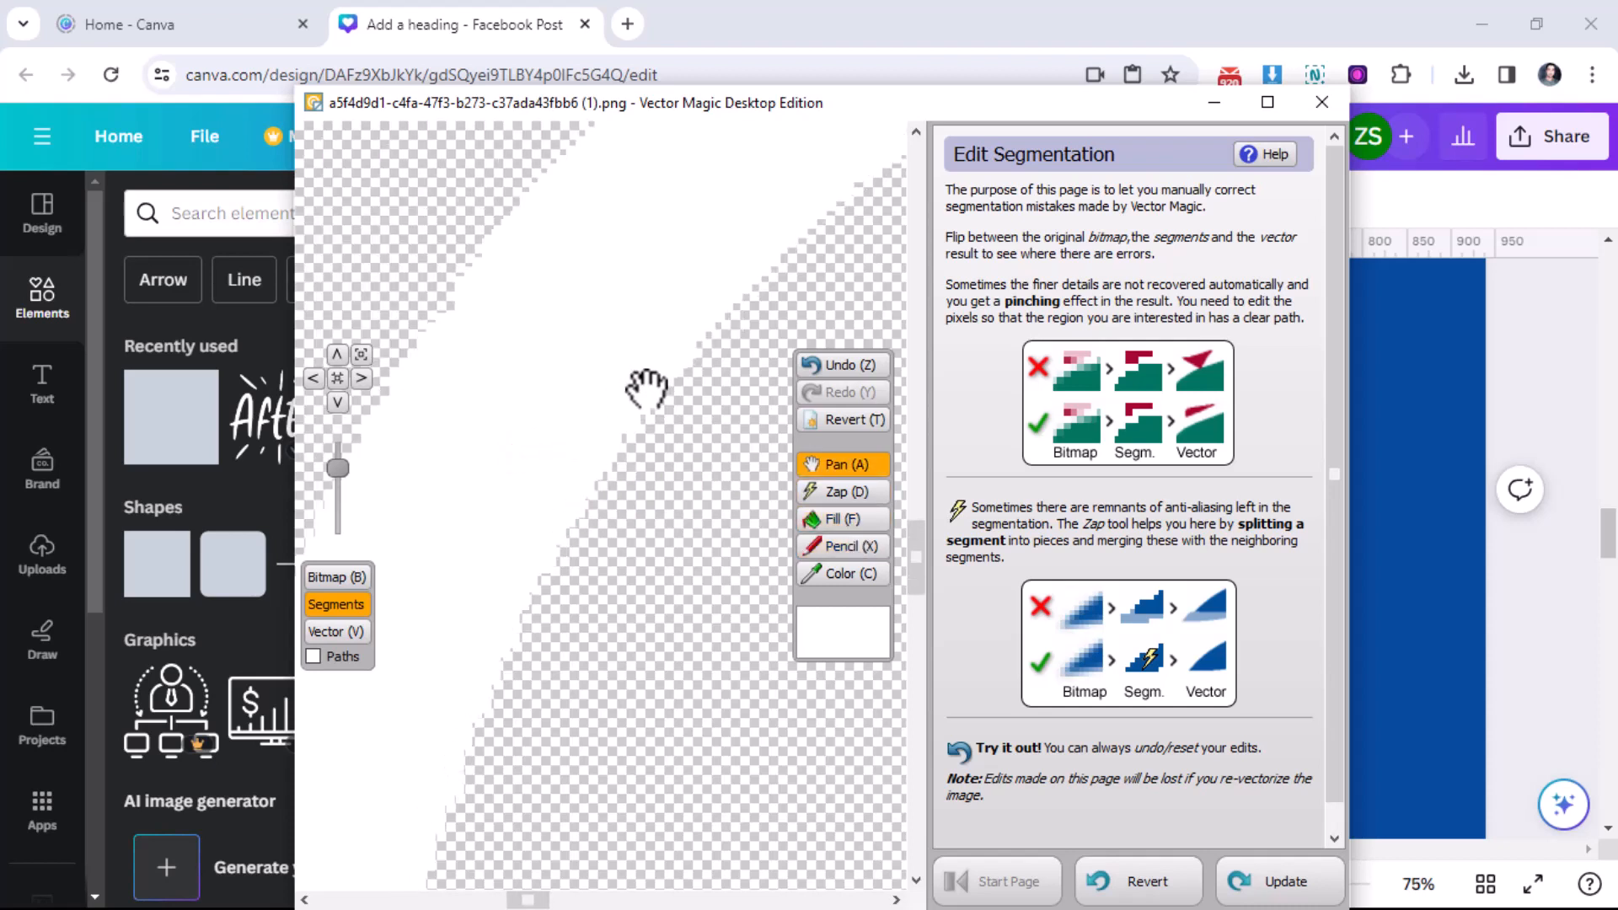
drag(711, 369, 697, 531)
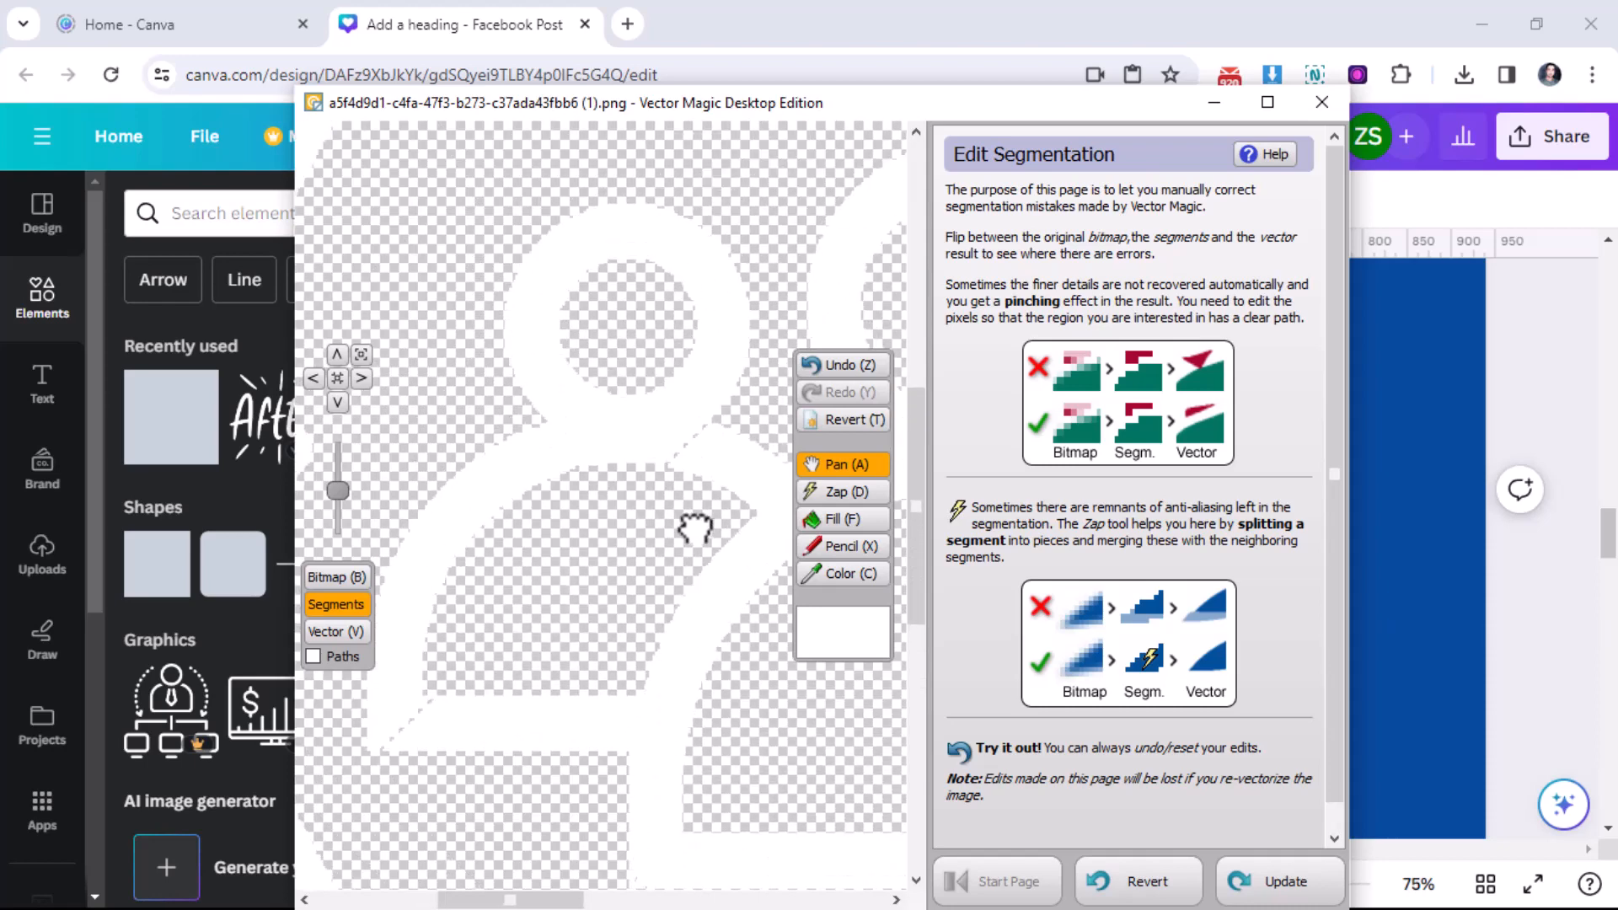
scroll(469, 661, up, 3)
drag(470, 661, 620, 657)
scroll(552, 676, up, 2)
scroll(542, 677, up, 2)
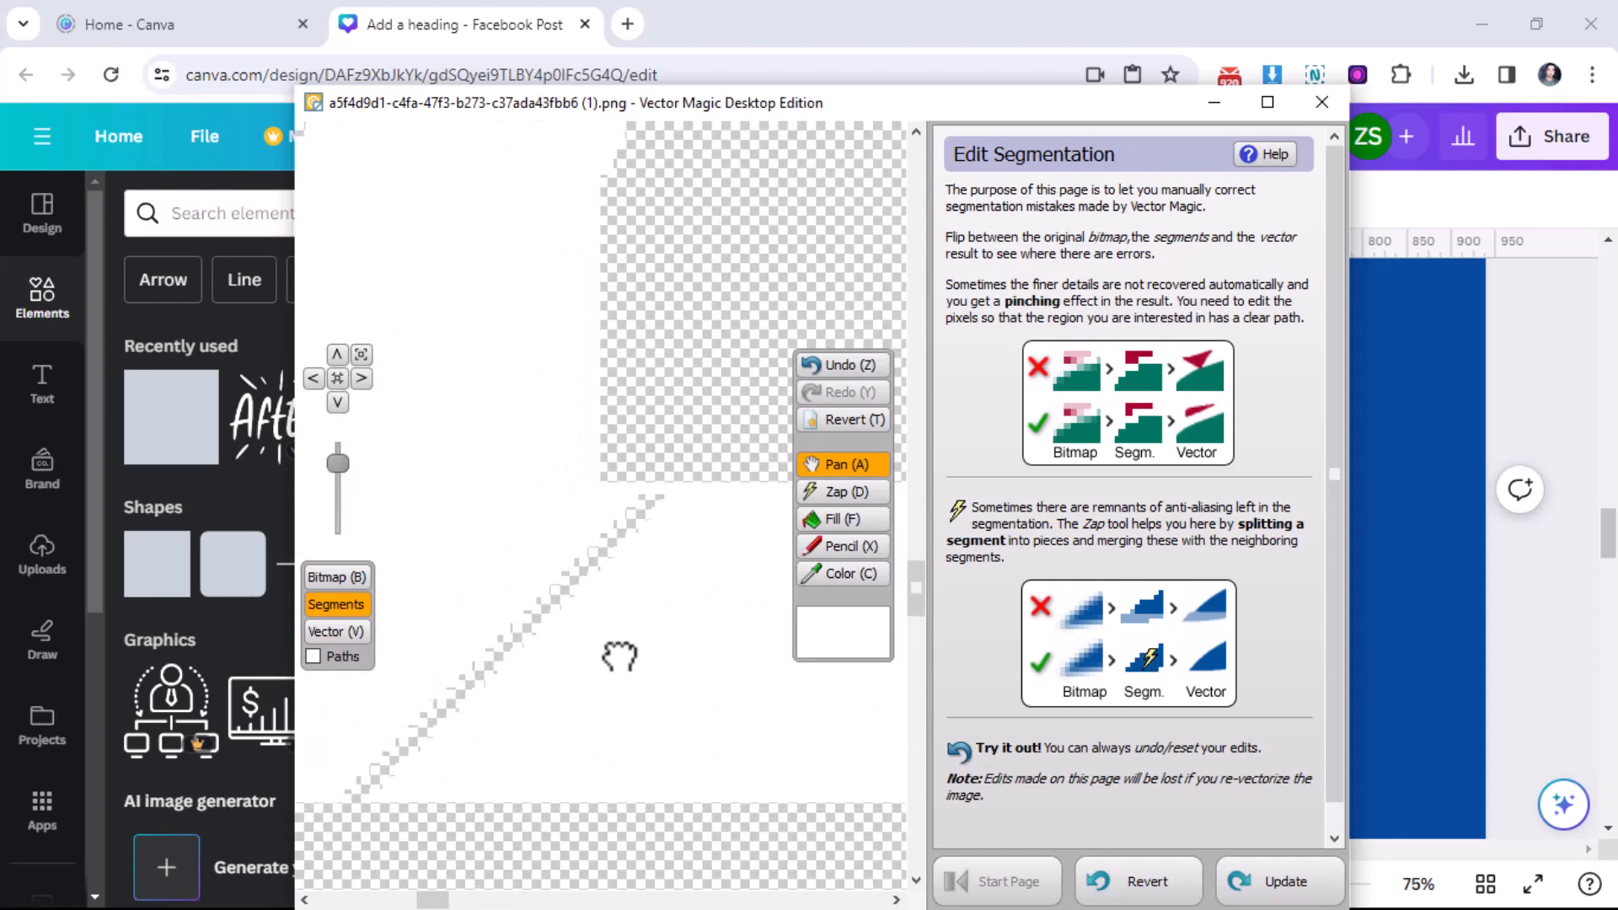
click(848, 554)
key(a)
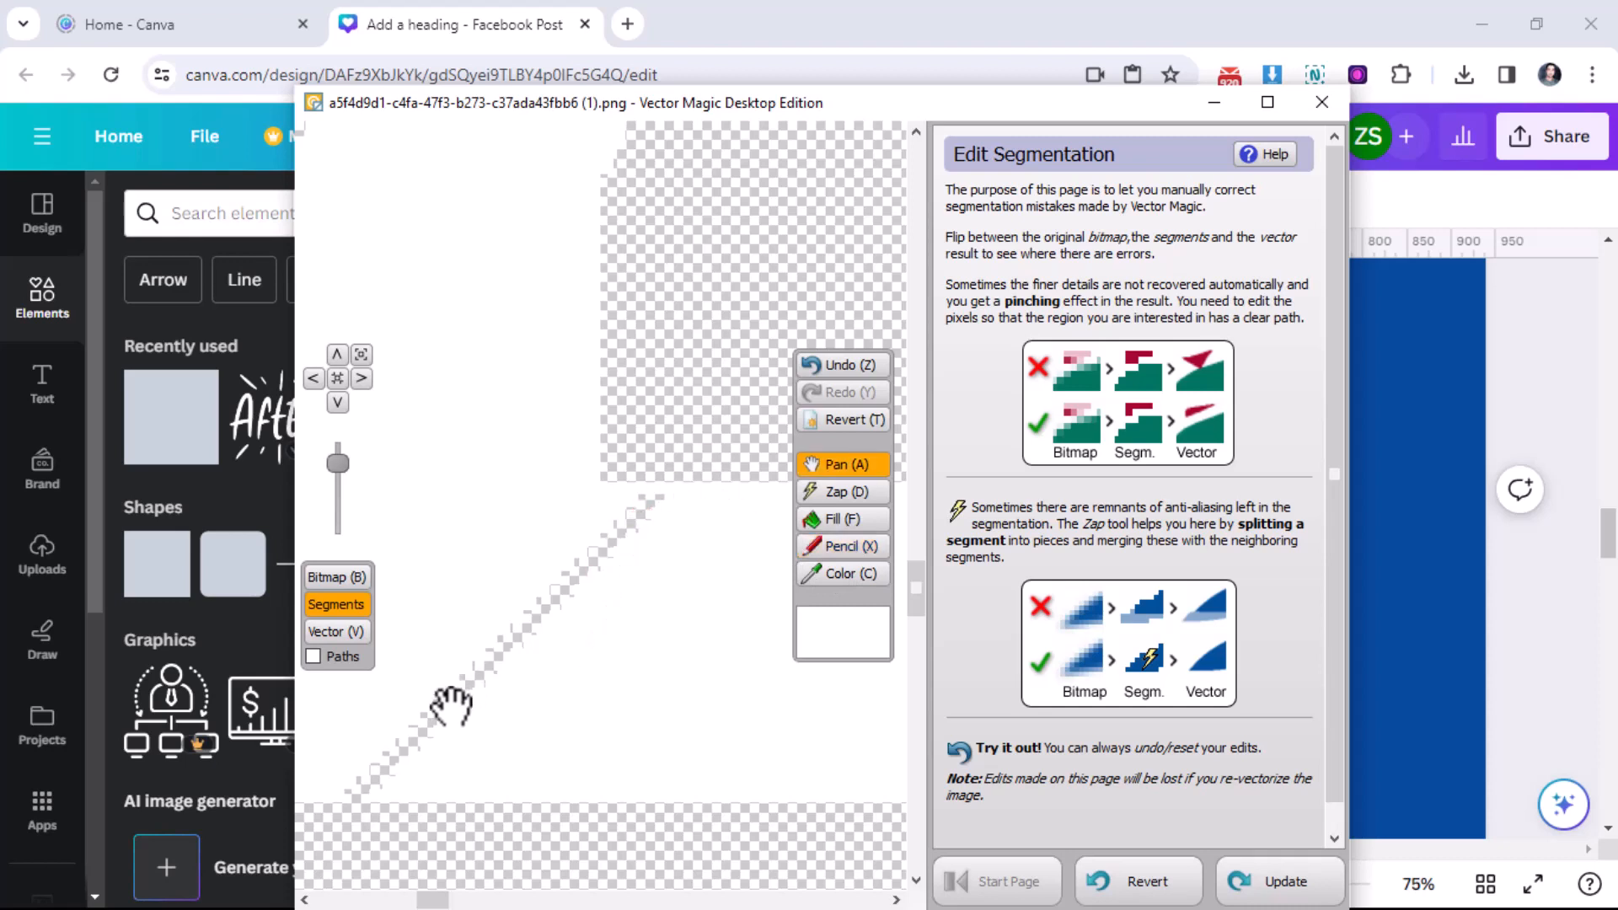
drag(451, 707, 577, 639)
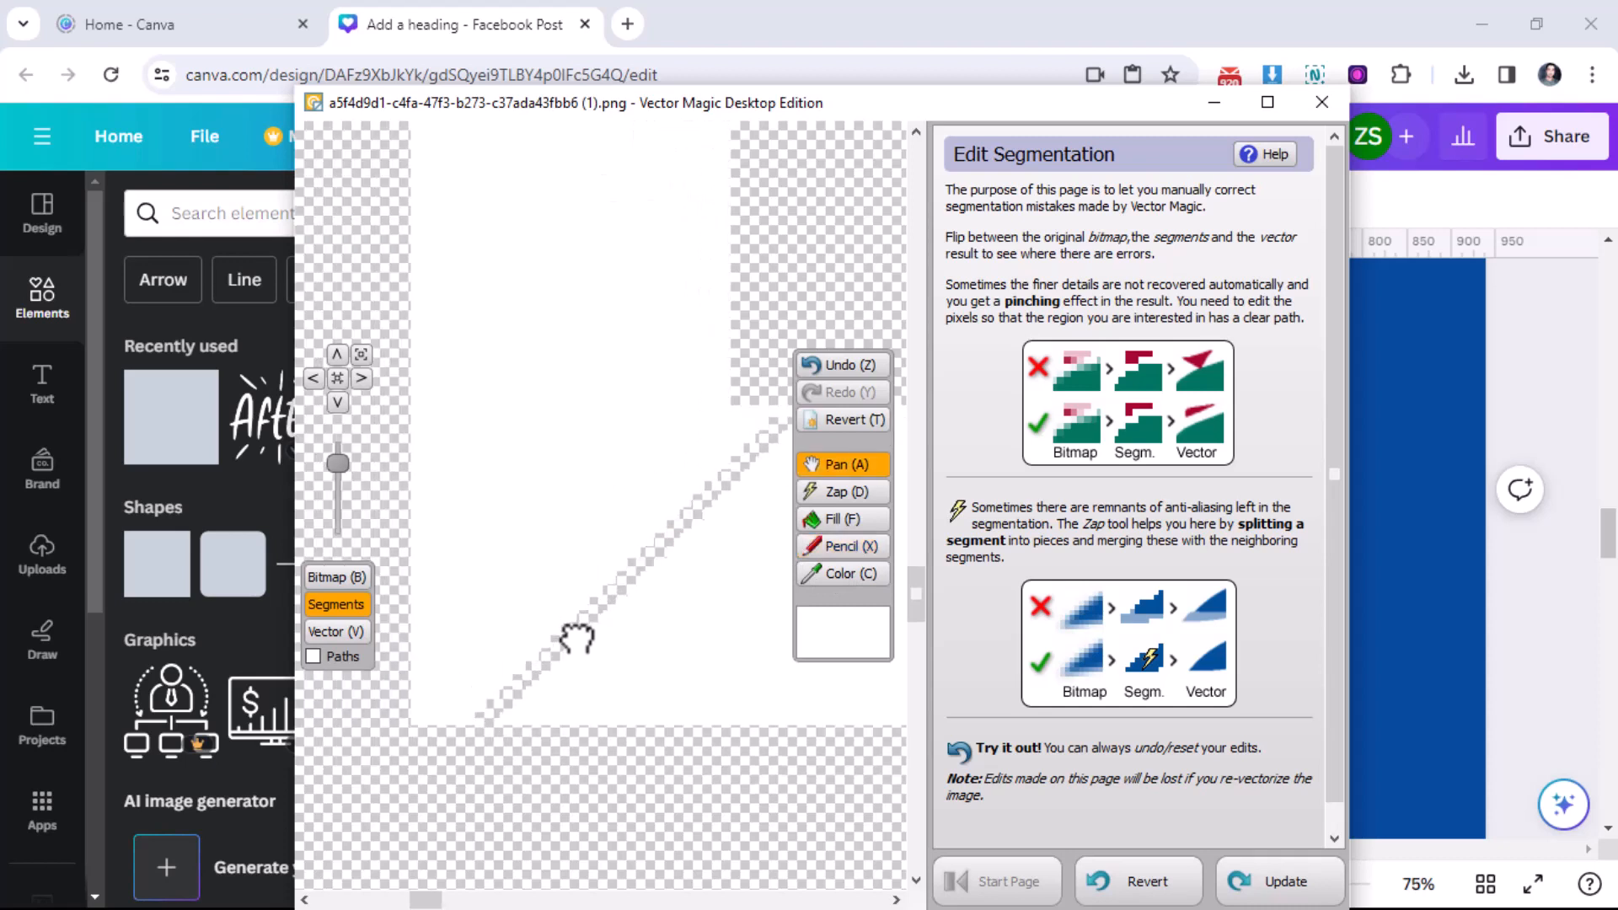
click(836, 553)
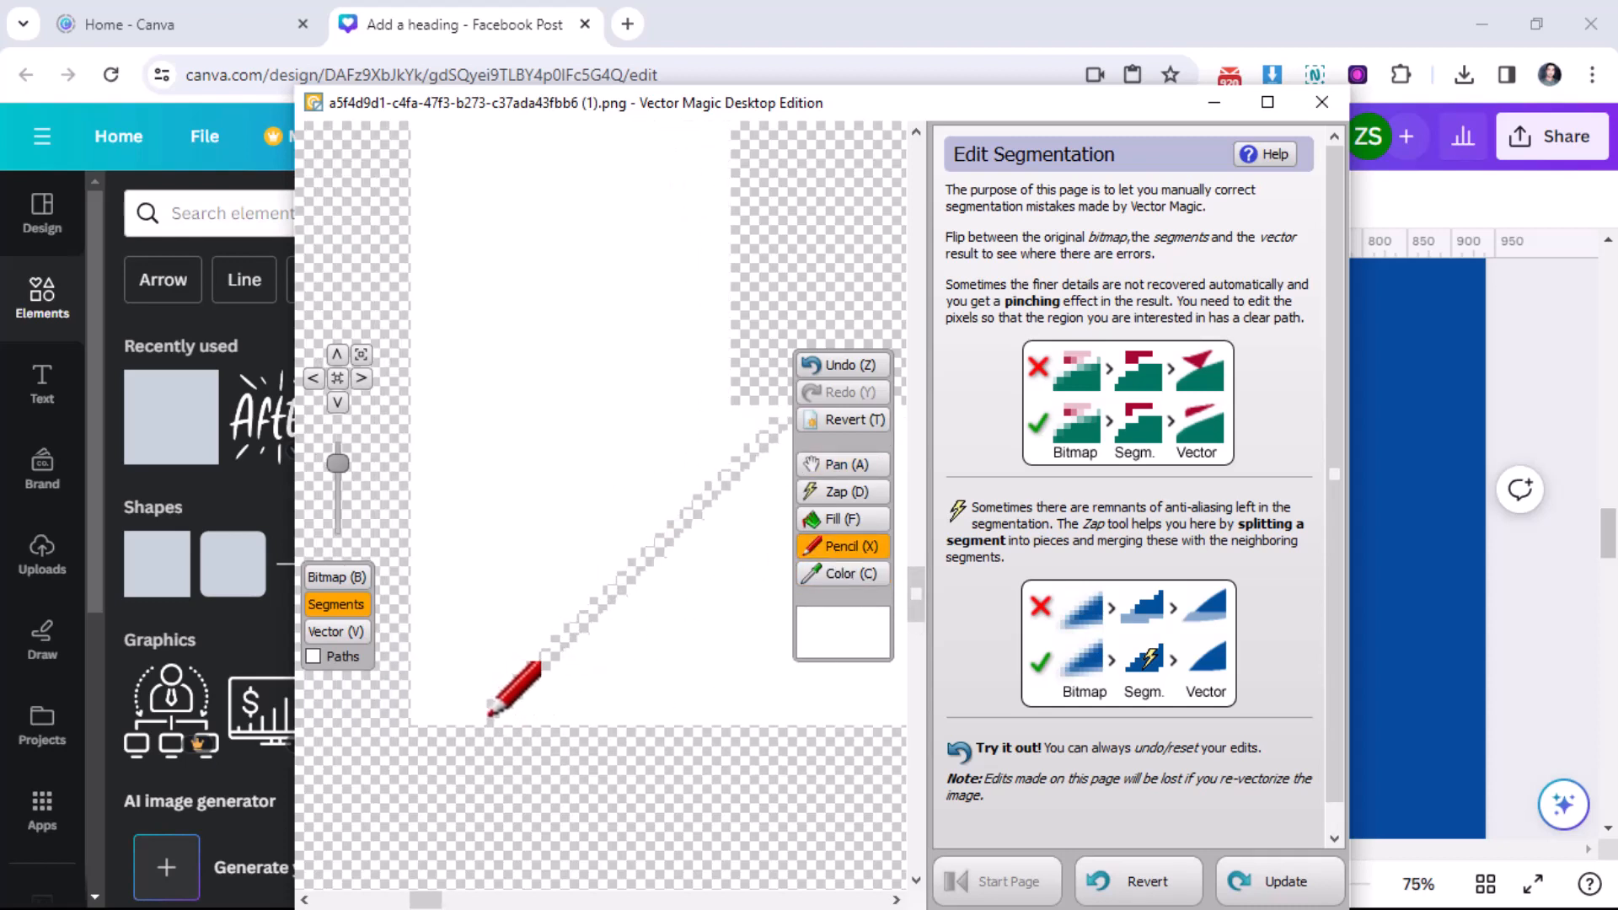
Step: Fill the isolated diagonal line at the left figure's bottom-left corner with white
scroll(497, 712, up, 2)
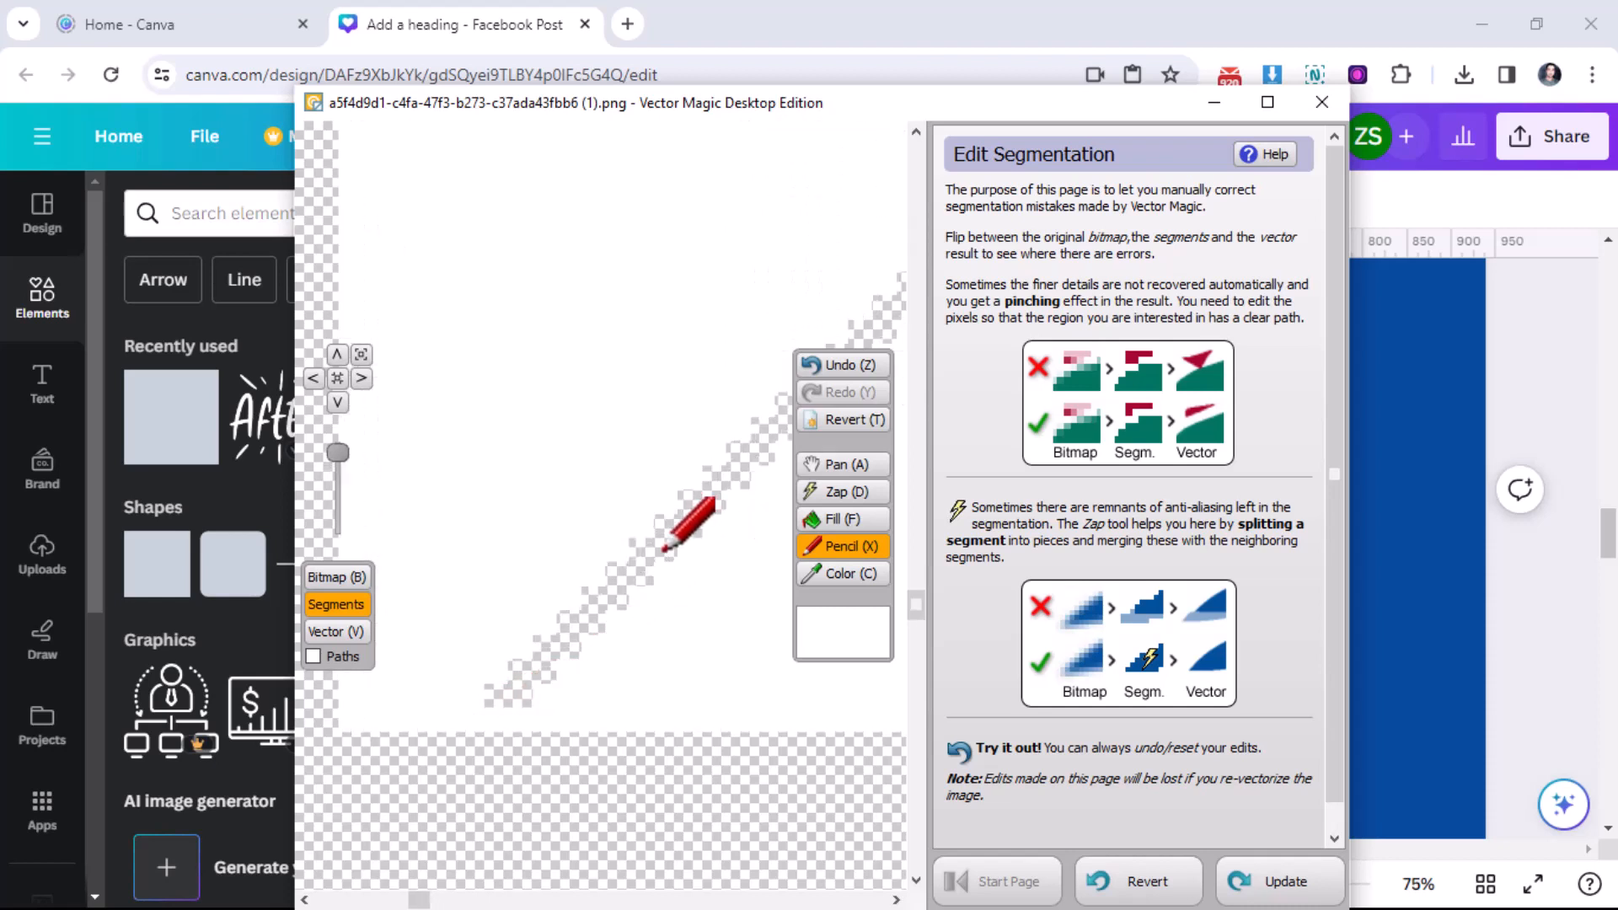
click(821, 520)
click(670, 527)
Step: Find the thin line at the right side of the left figure's neck and pencil a white gap at its upper end
key(a)
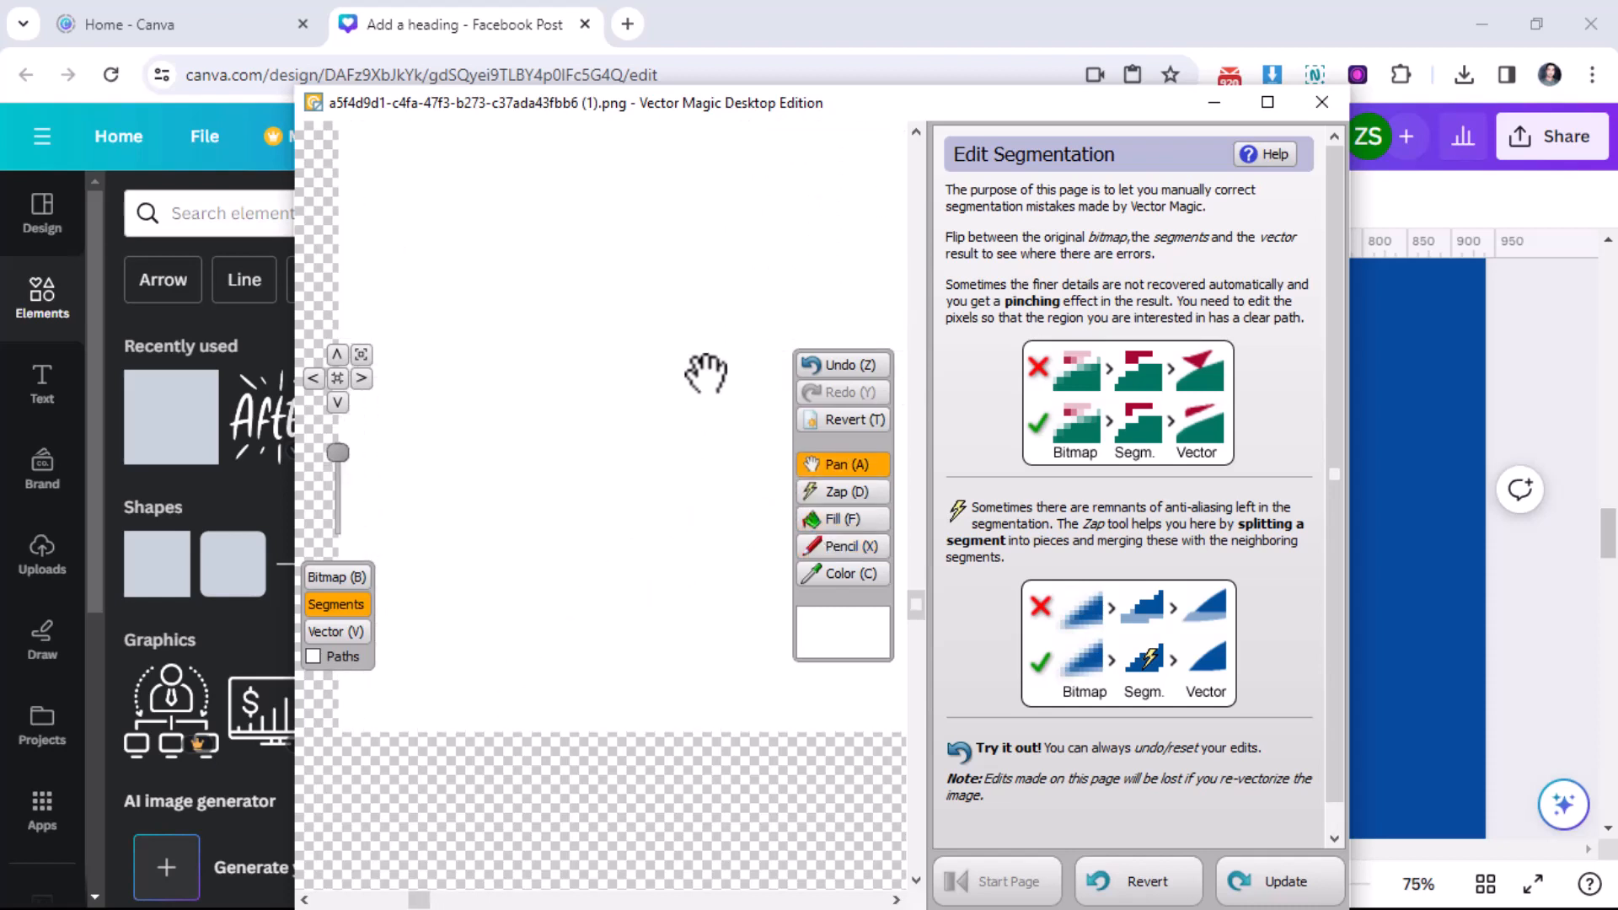
scroll(671, 367, down, 2)
drag(803, 280, 618, 733)
scroll(625, 619, down, 2)
scroll(630, 525, down, 1)
drag(731, 621, 444, 759)
scroll(493, 662, up, 5)
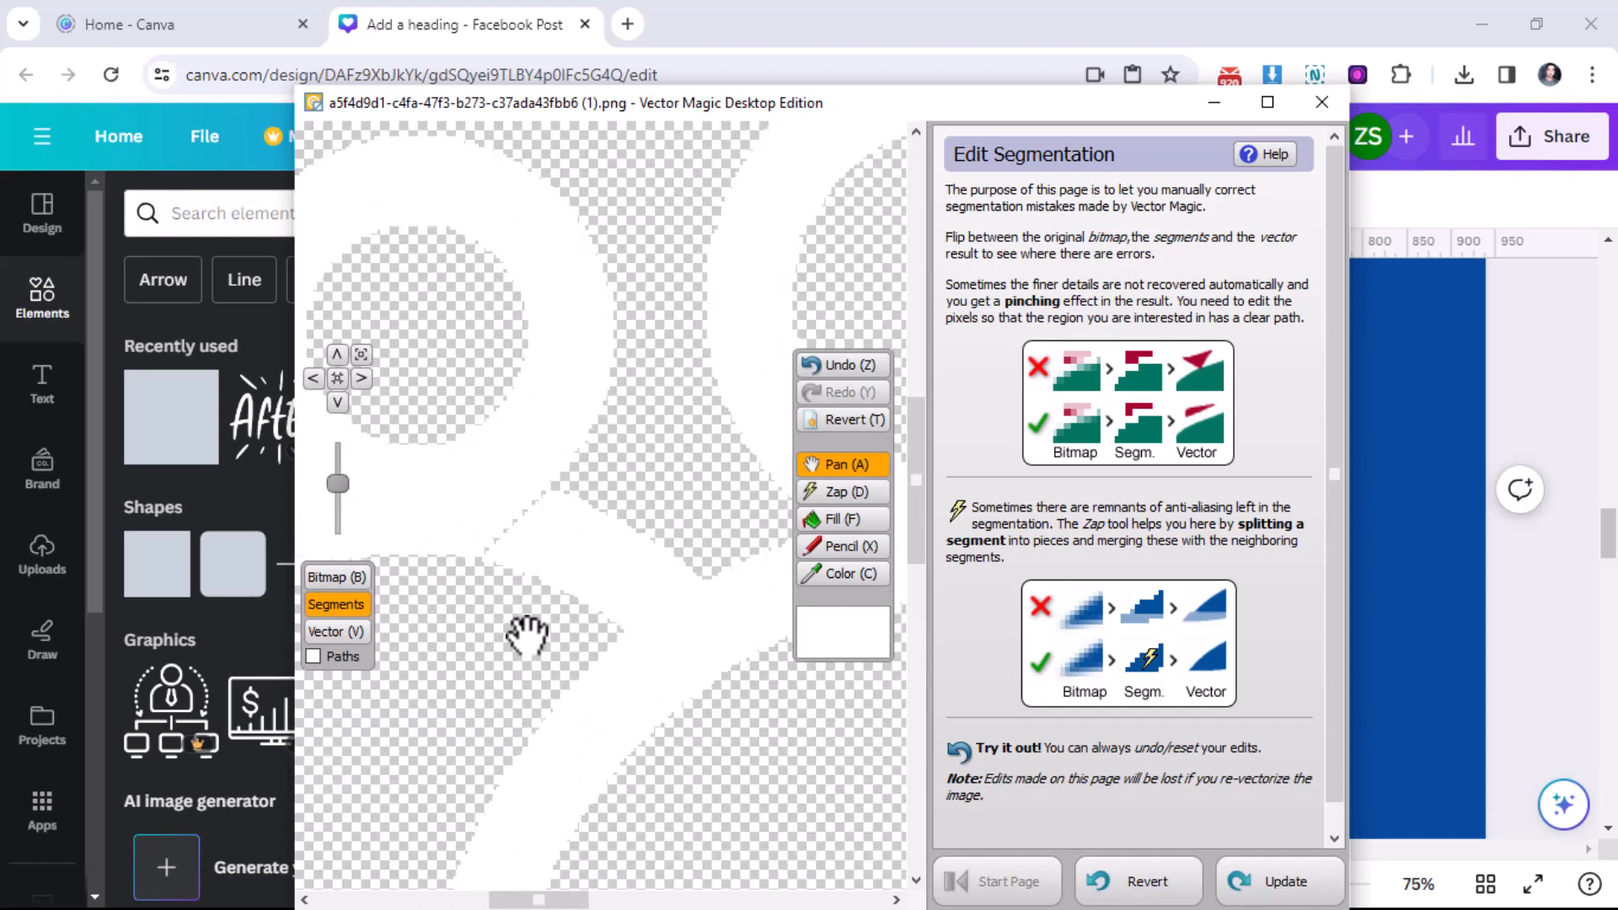
drag(583, 494, 679, 589)
scroll(651, 605, up, 2)
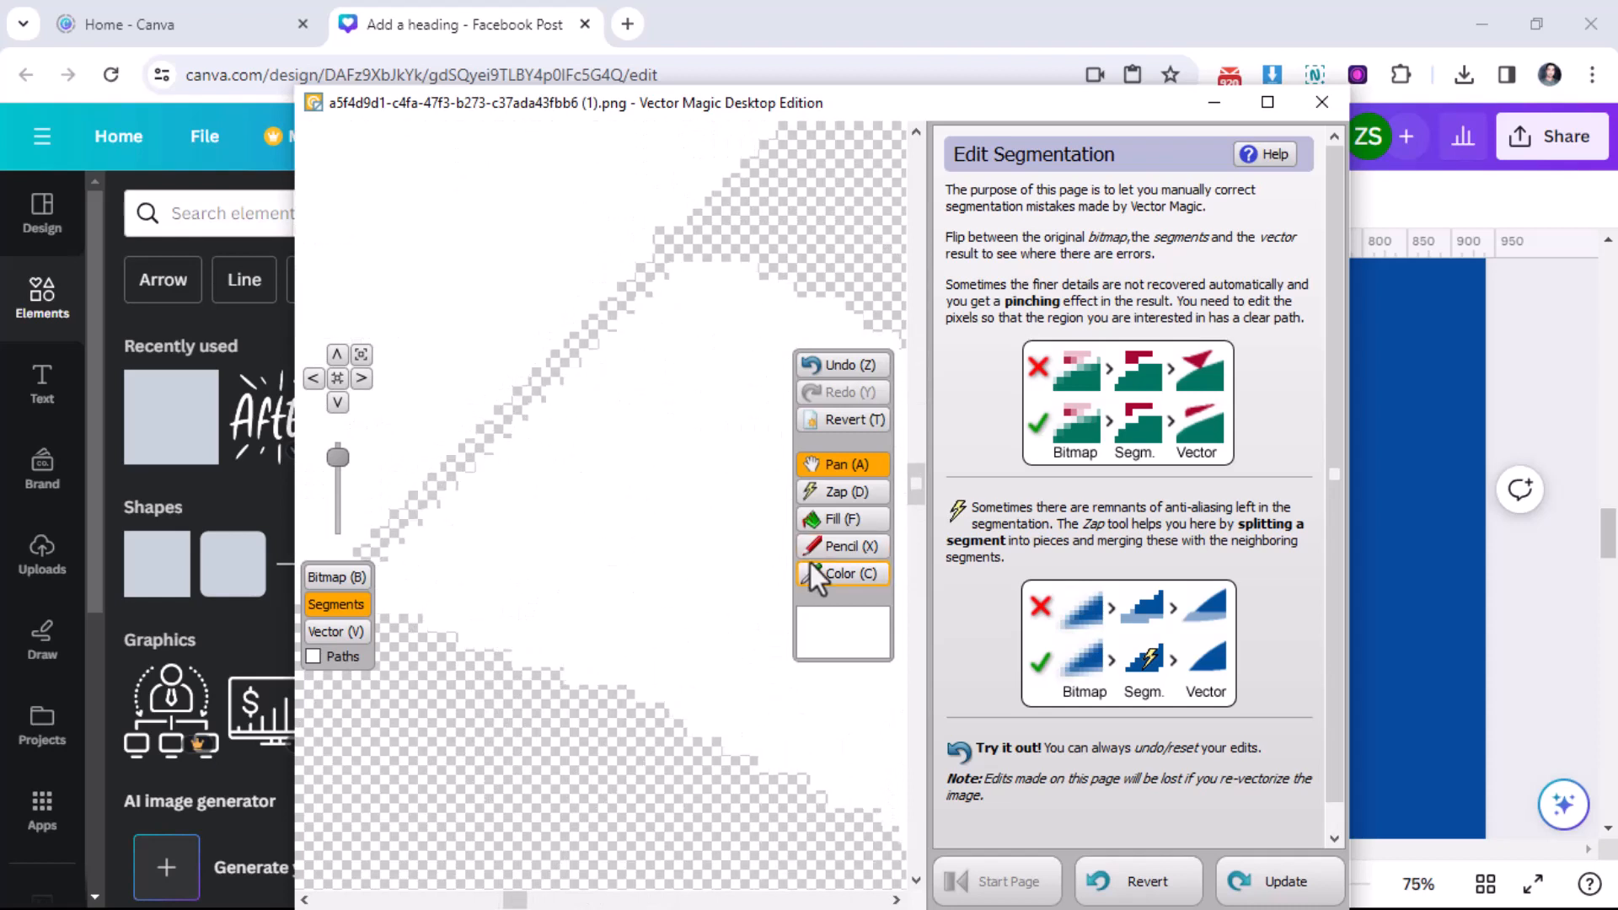
click(843, 546)
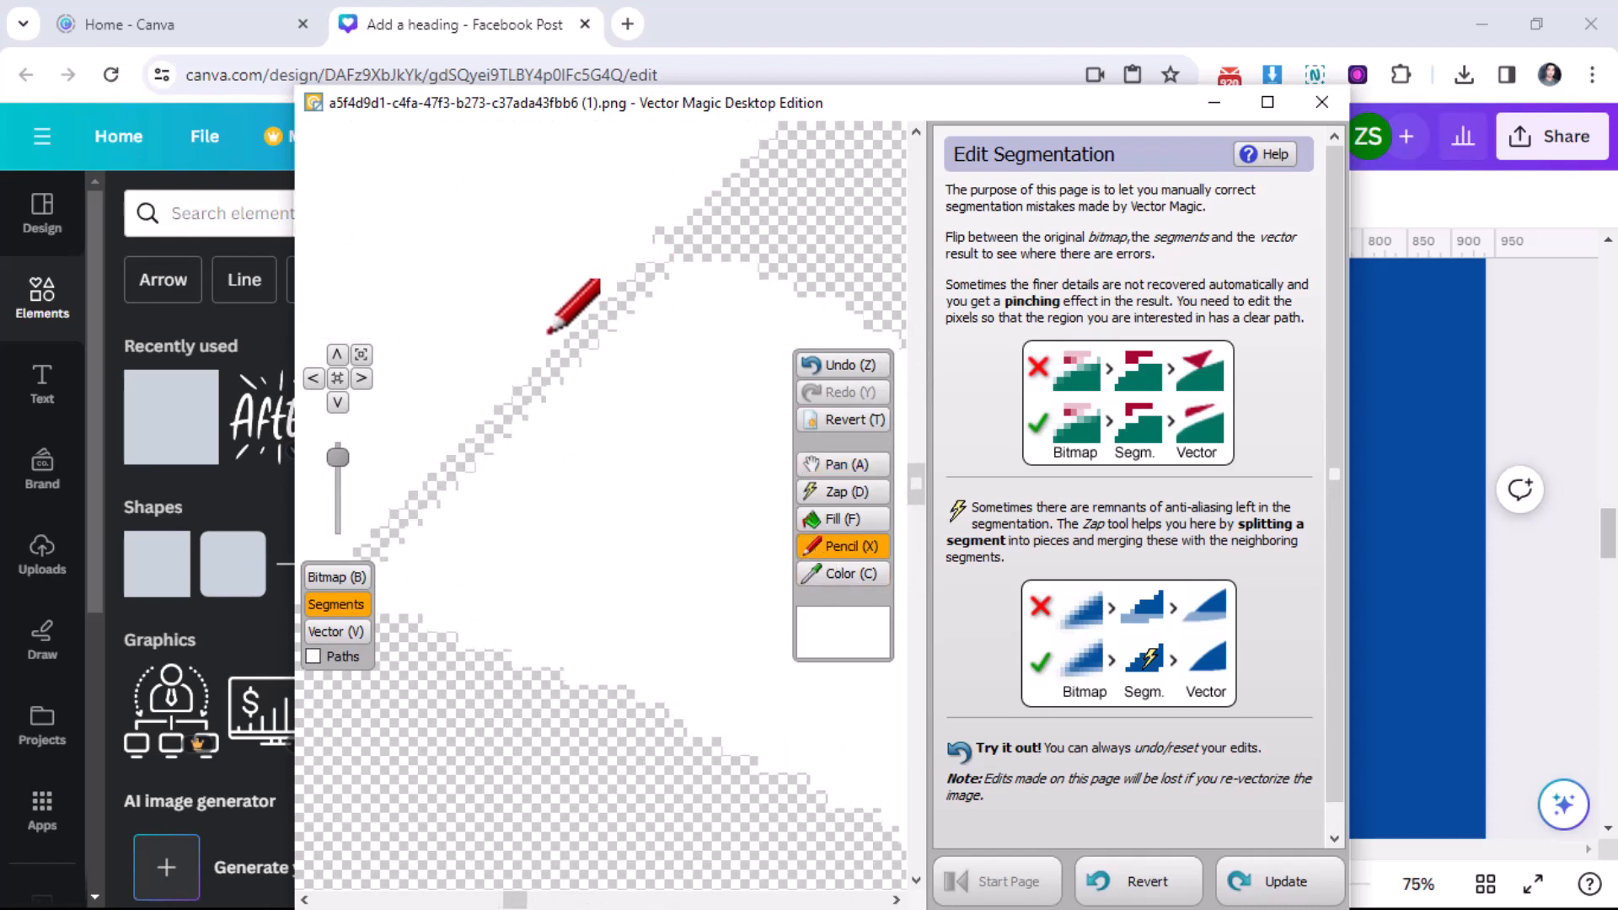
Step: Pencil a white gap at the lower end of the line right of the left figure's neck and fill the line with white
key(a)
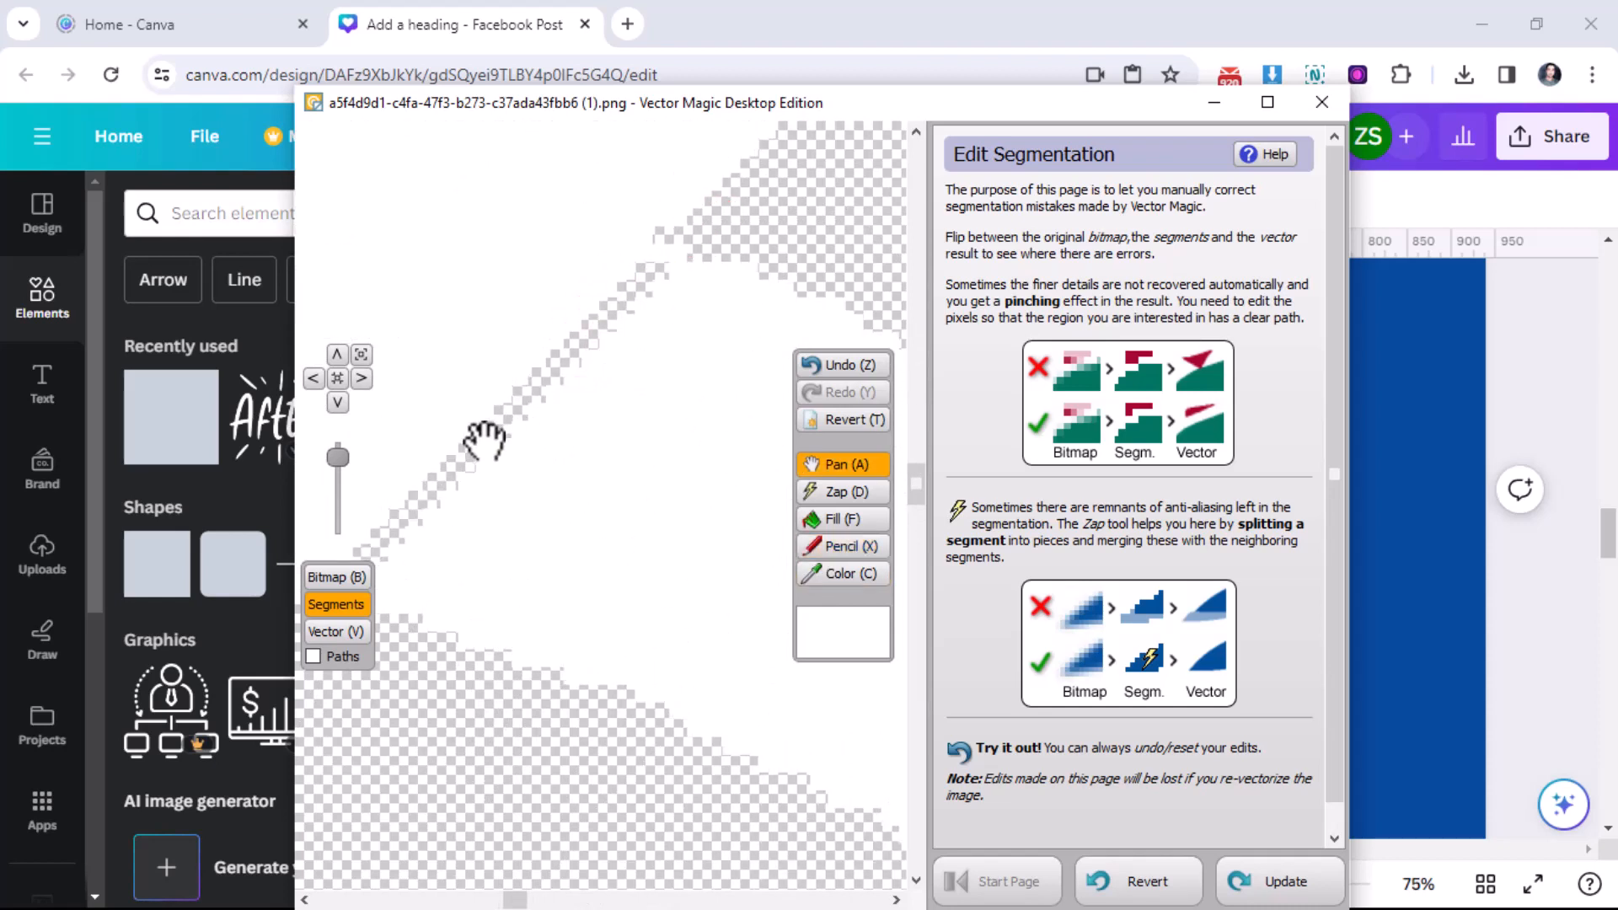
drag(481, 441, 687, 350)
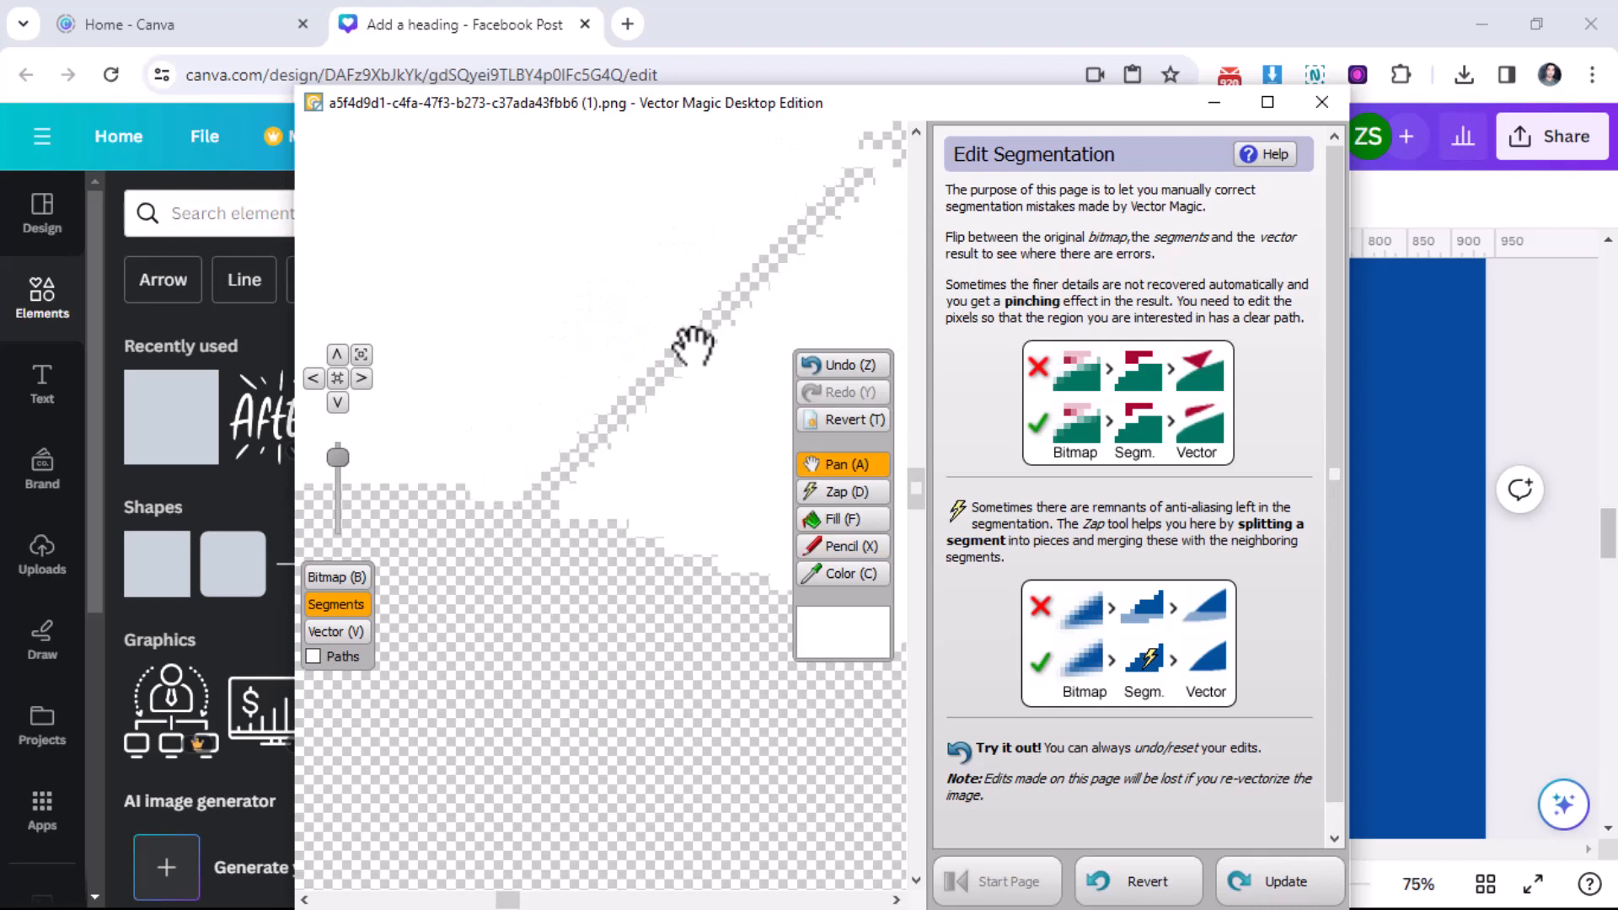
click(812, 550)
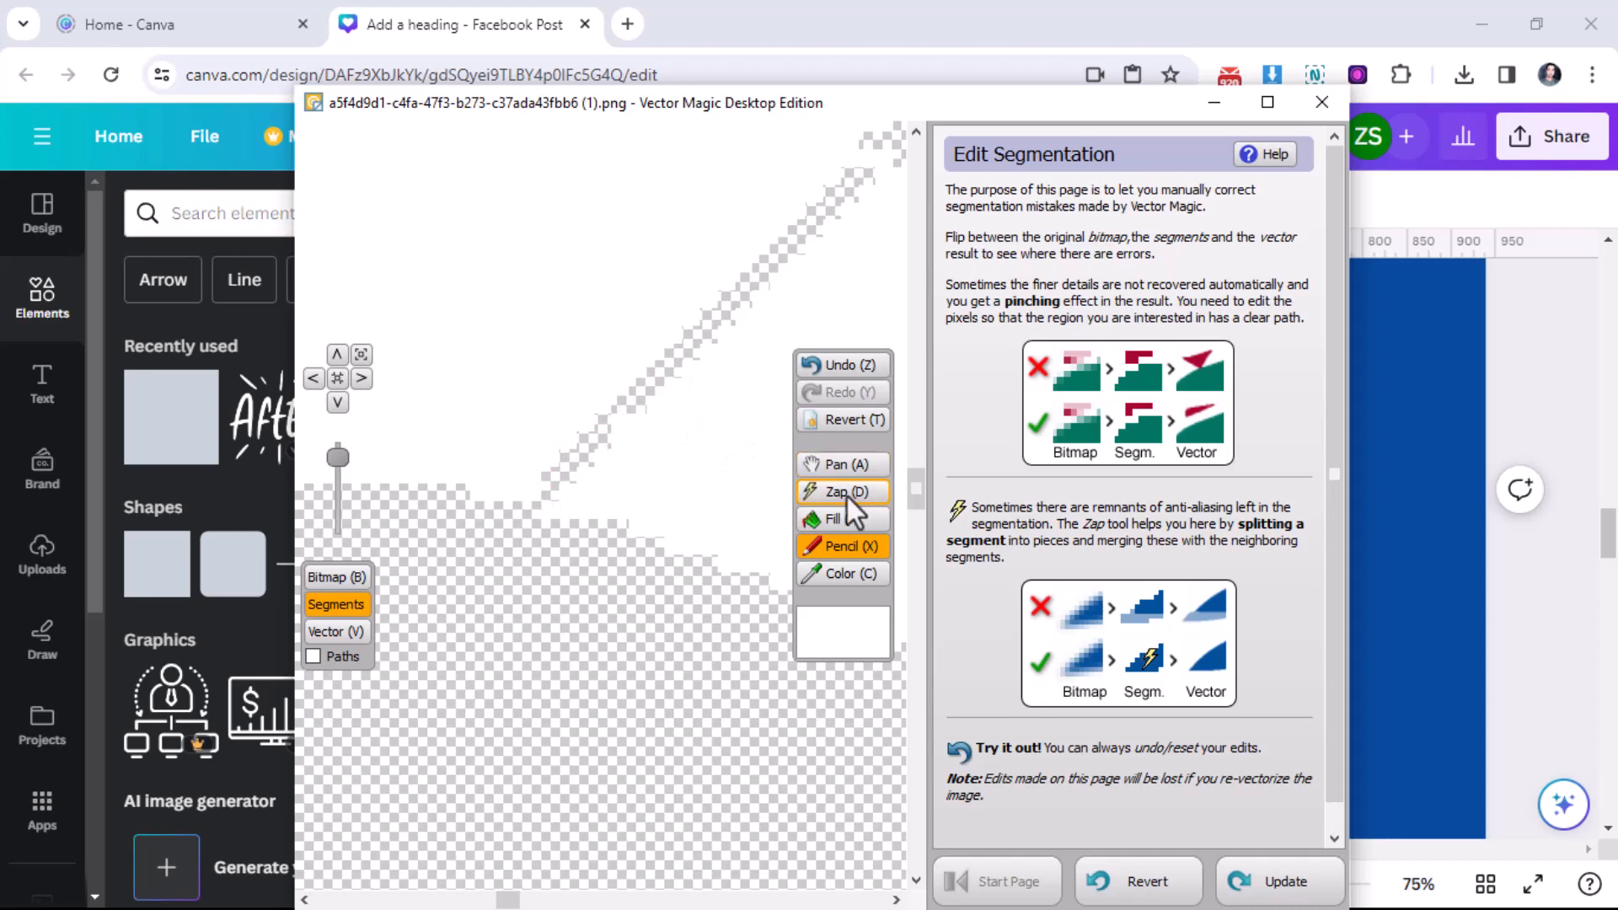
click(838, 518)
click(709, 331)
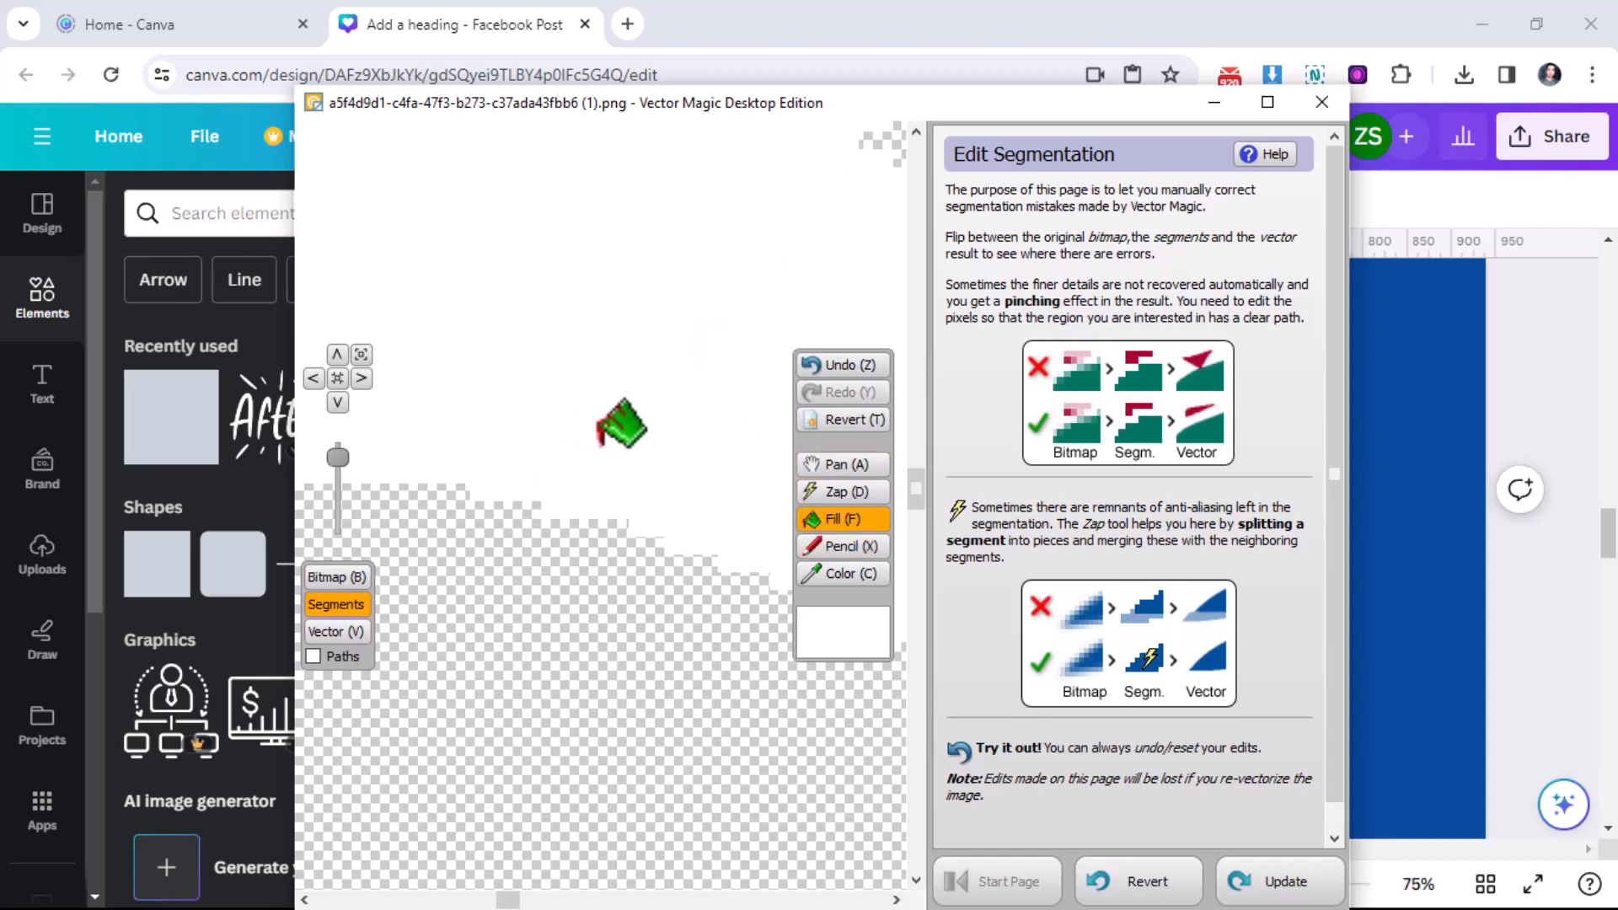
Step: Pencil white gaps at both ends of the line crossing the middle figure's right shoulder outline and fill the line with white
scroll(624, 421, down, 4)
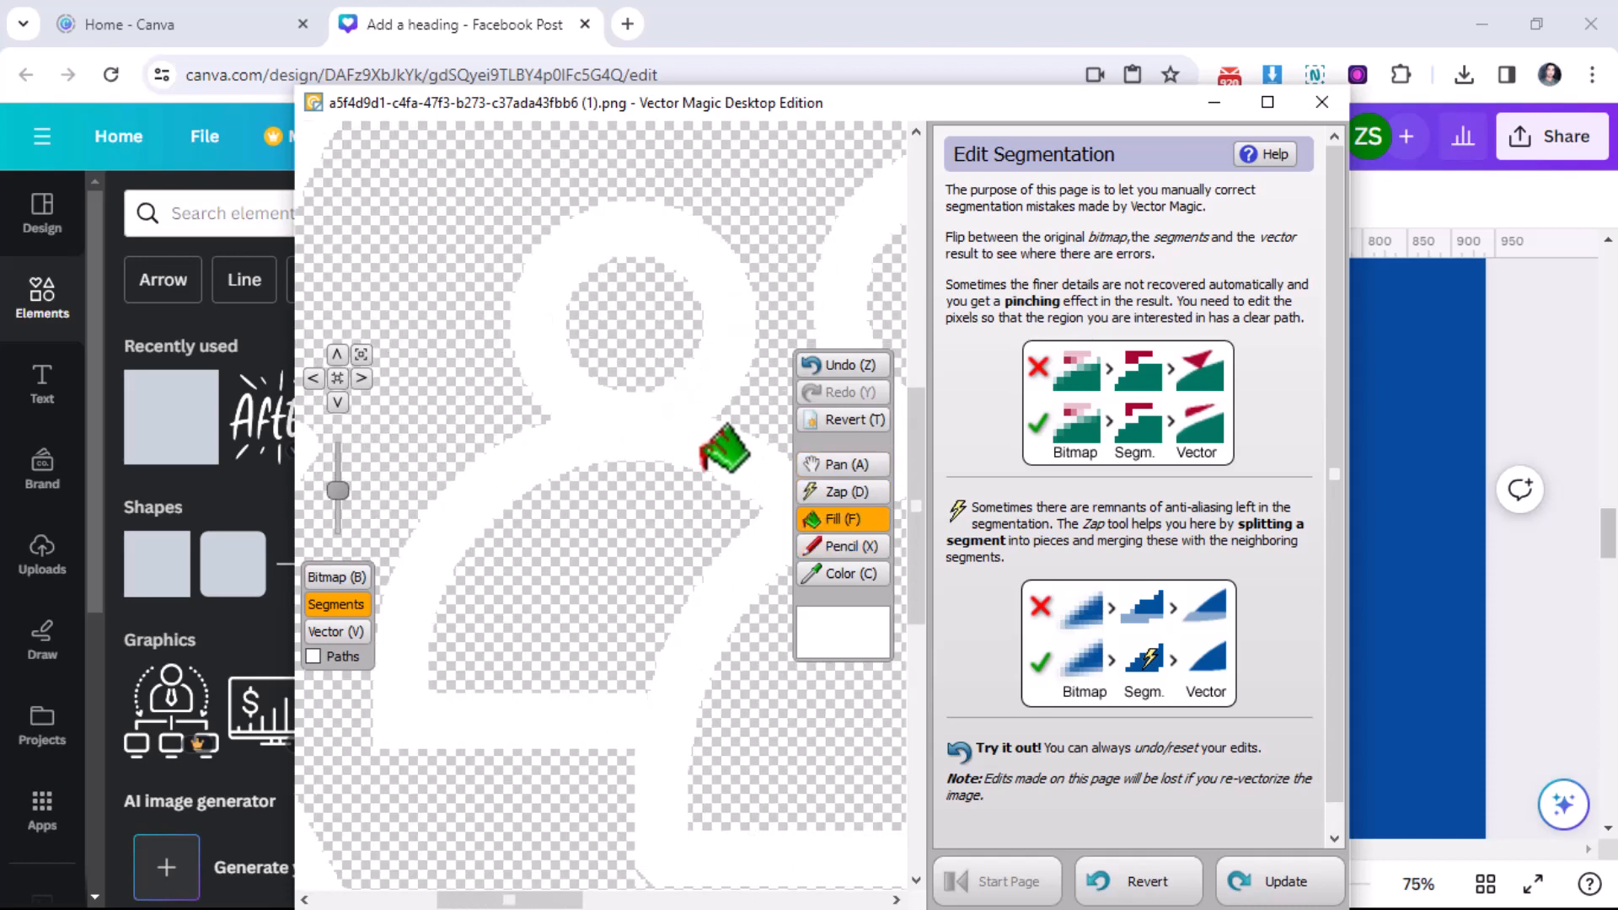
scroll(725, 447, down, 2)
key(a)
drag(733, 634, 383, 756)
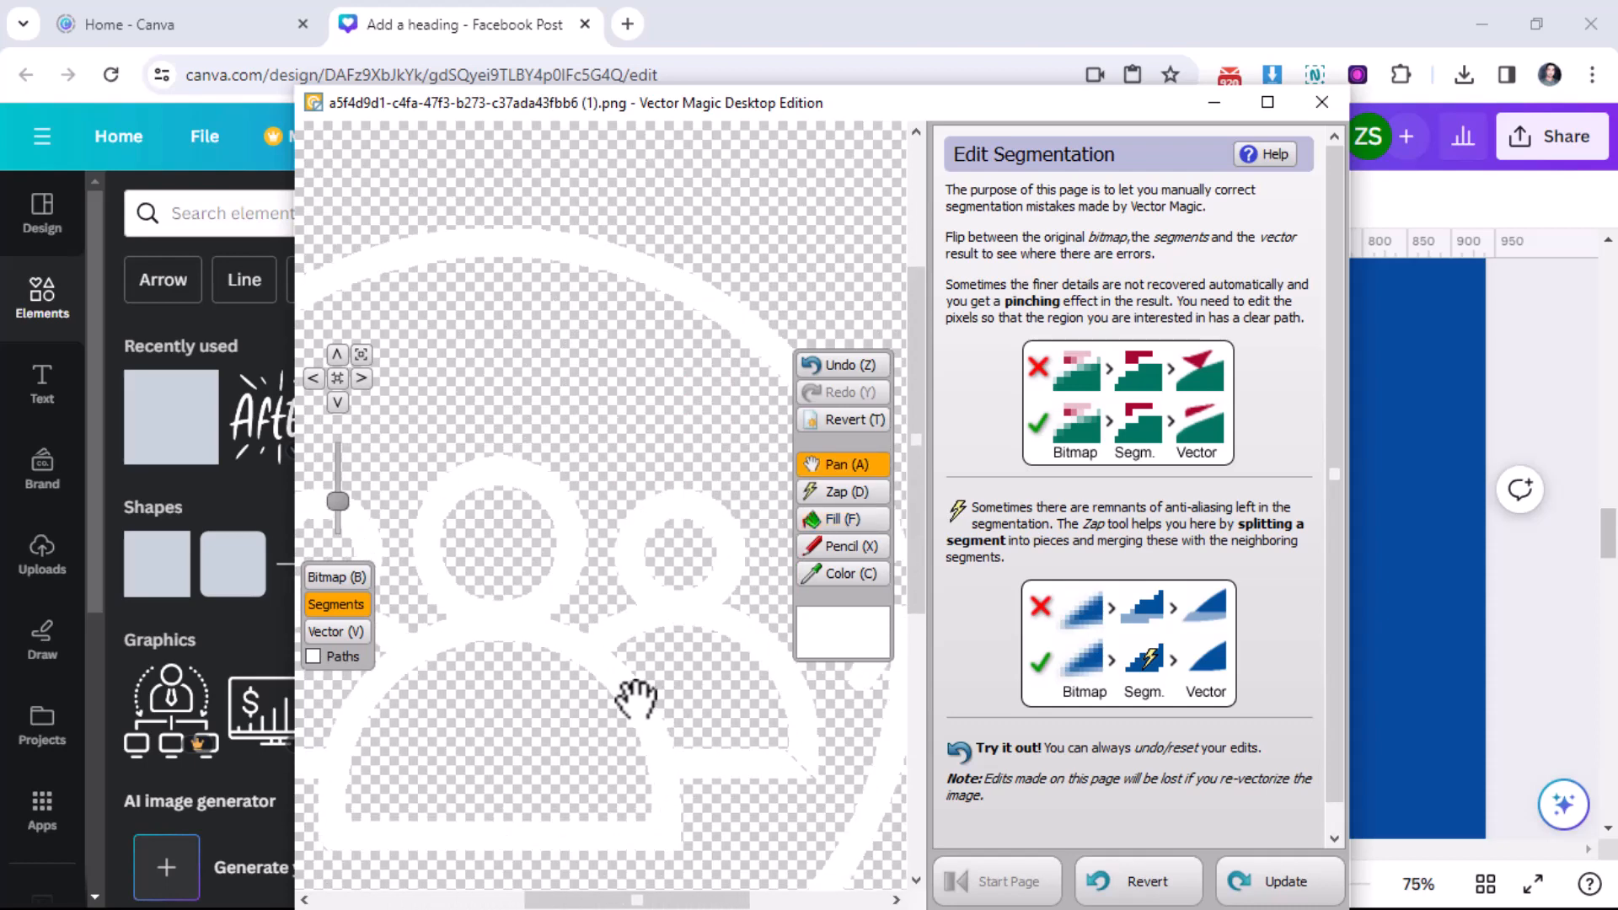
scroll(661, 759, up, 3)
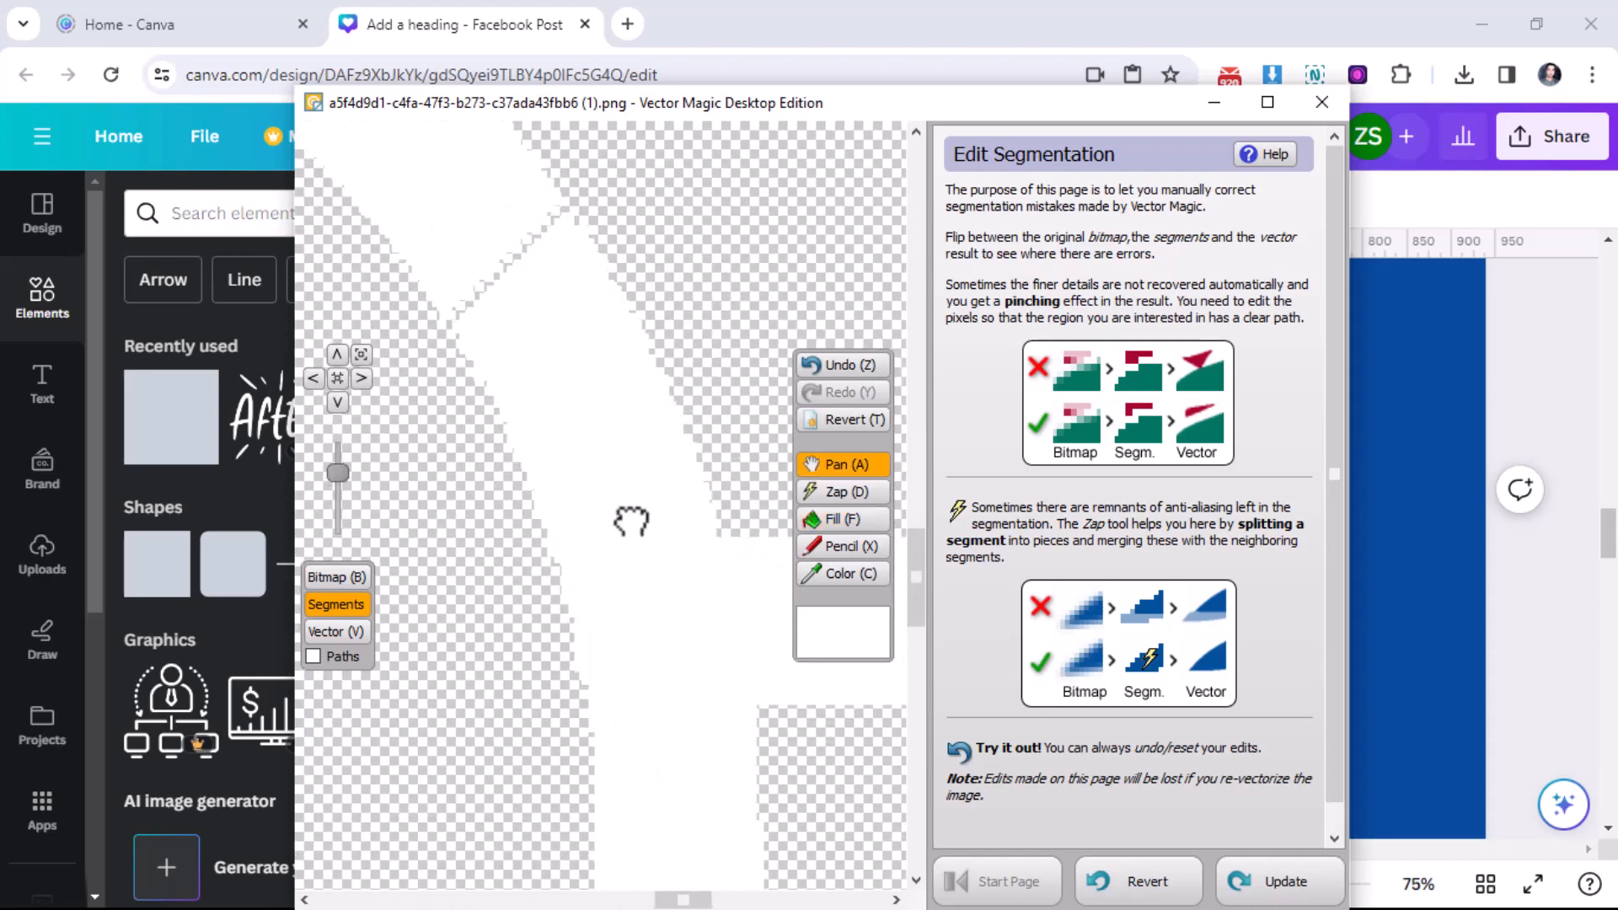
drag(631, 522, 674, 674)
scroll(607, 636, up, 2)
drag(624, 502, 691, 748)
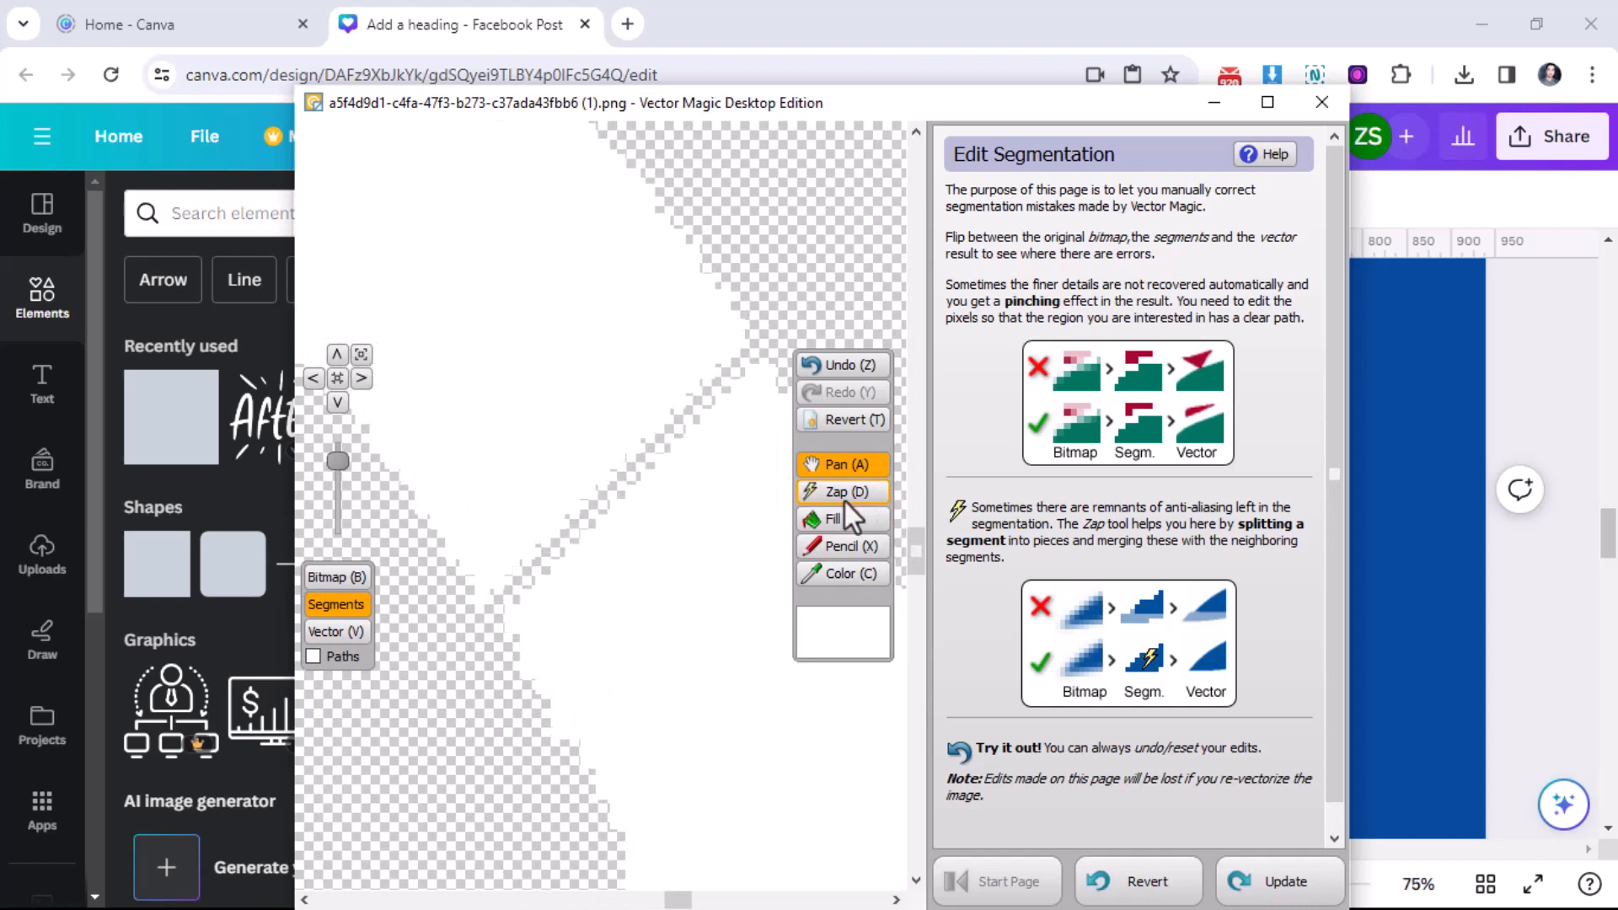
click(884, 544)
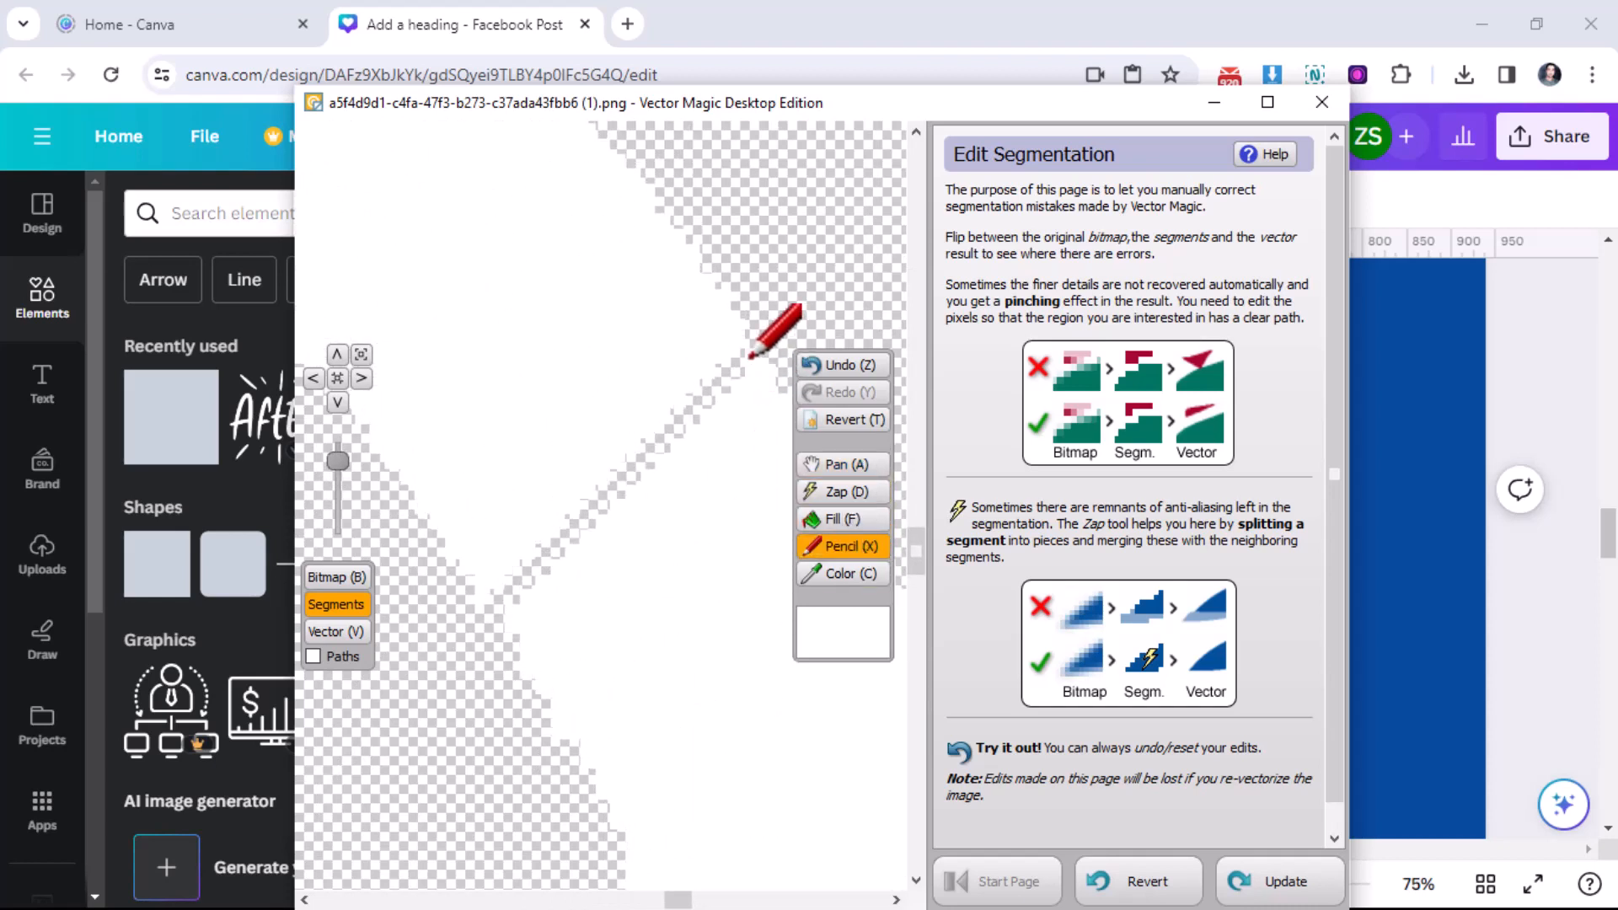
click(497, 597)
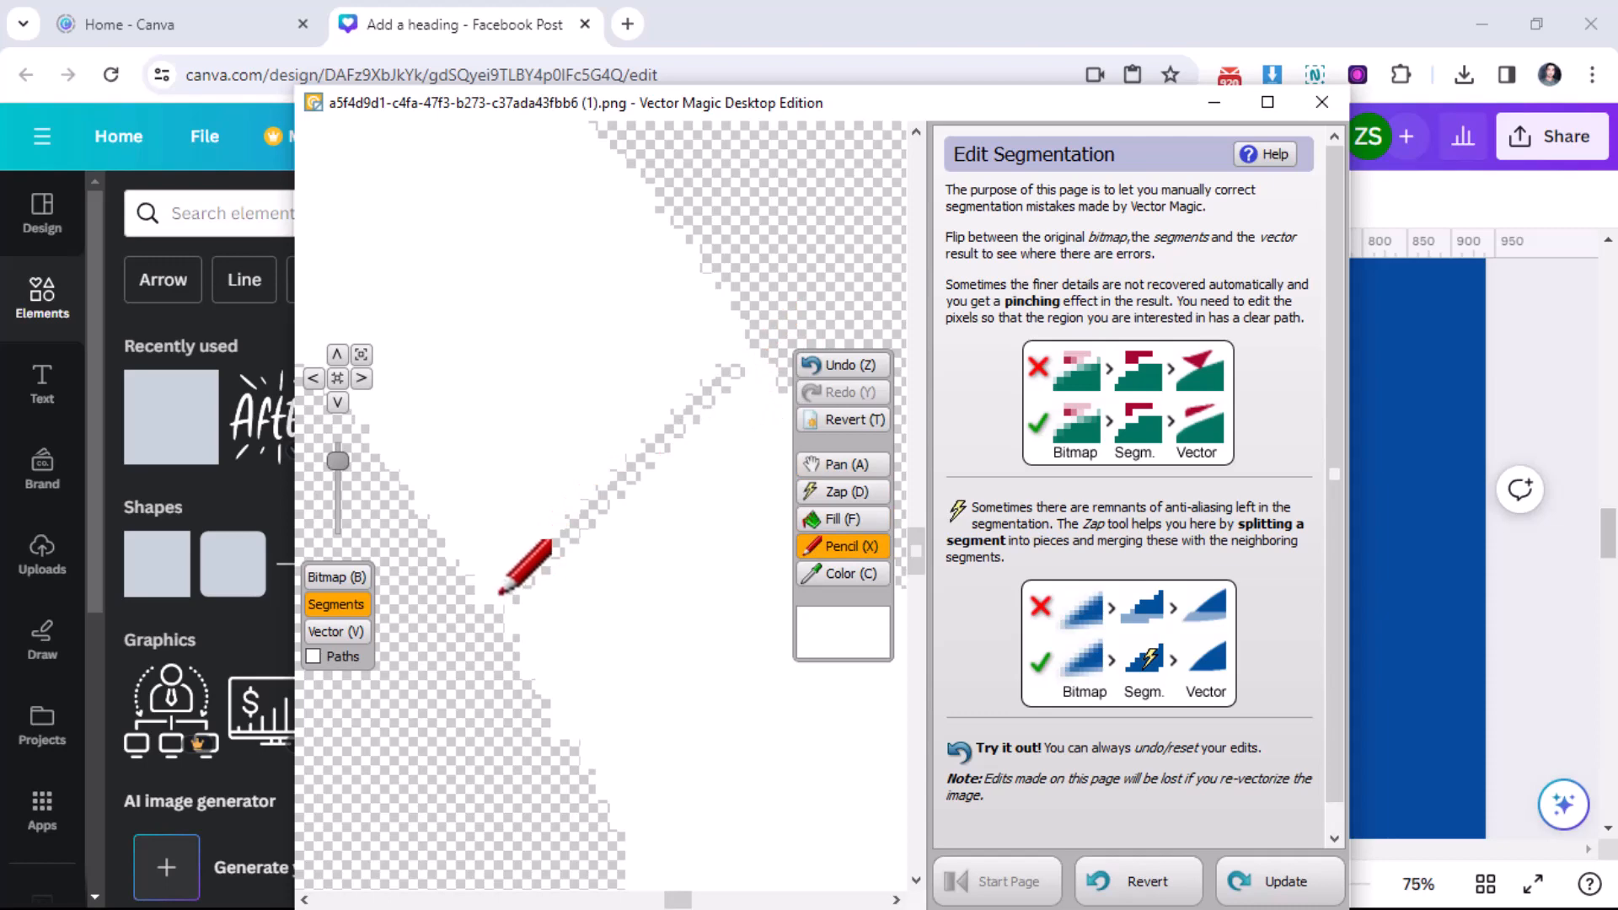
click(854, 512)
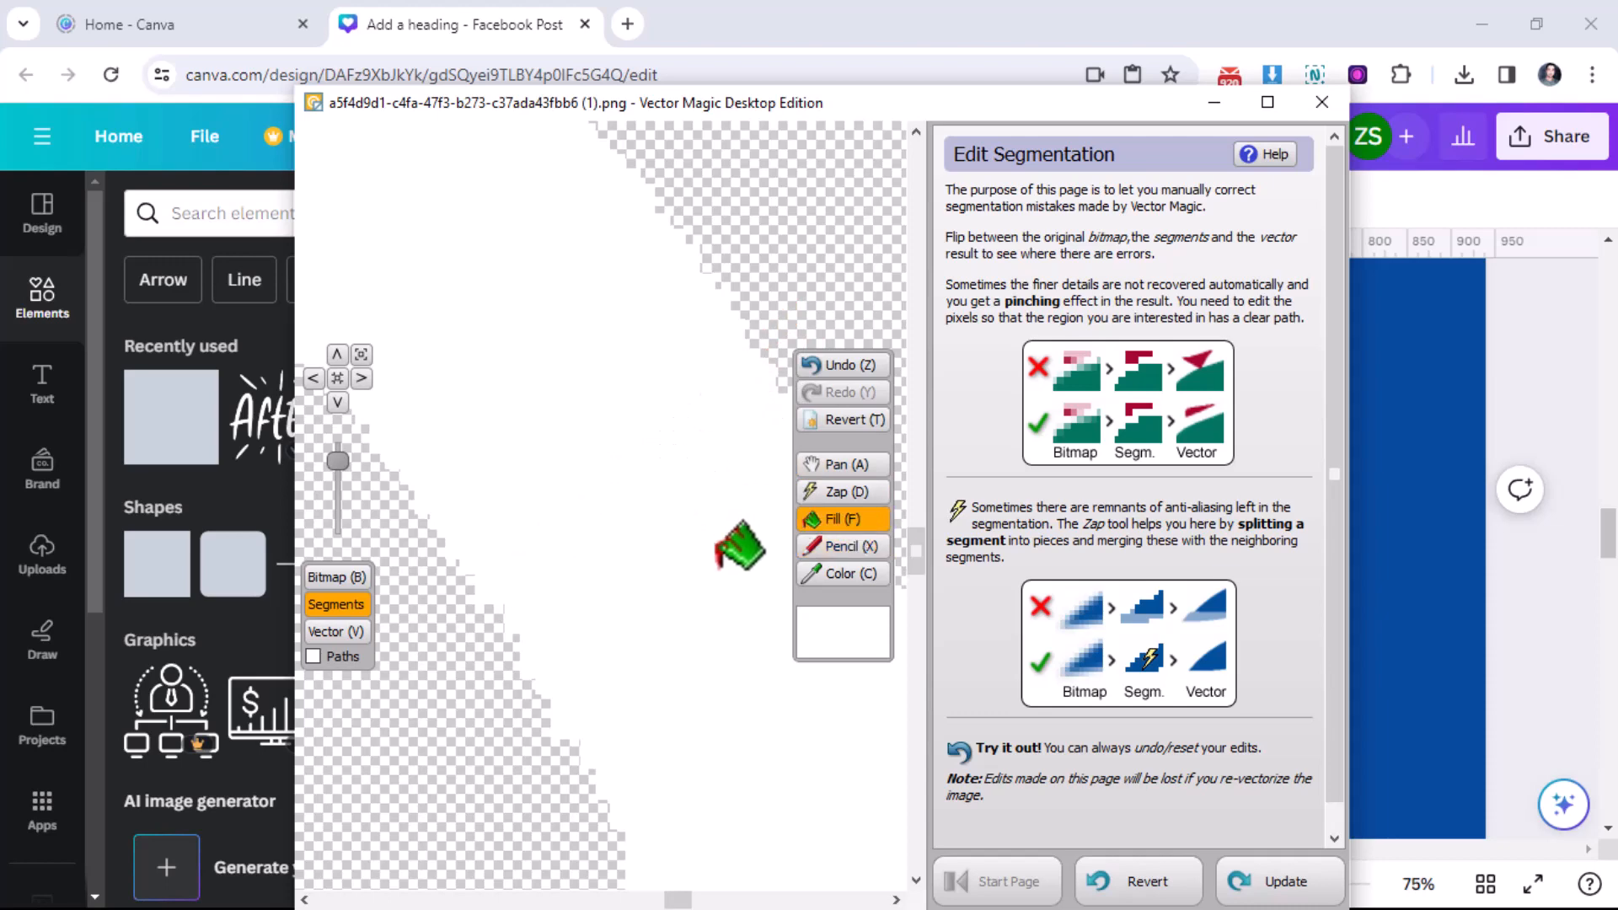
Step: Find the diagonal line at the right figure's bottom-right corner and pencil a white gap at its upper end
scroll(737, 542, down, 3)
key(a)
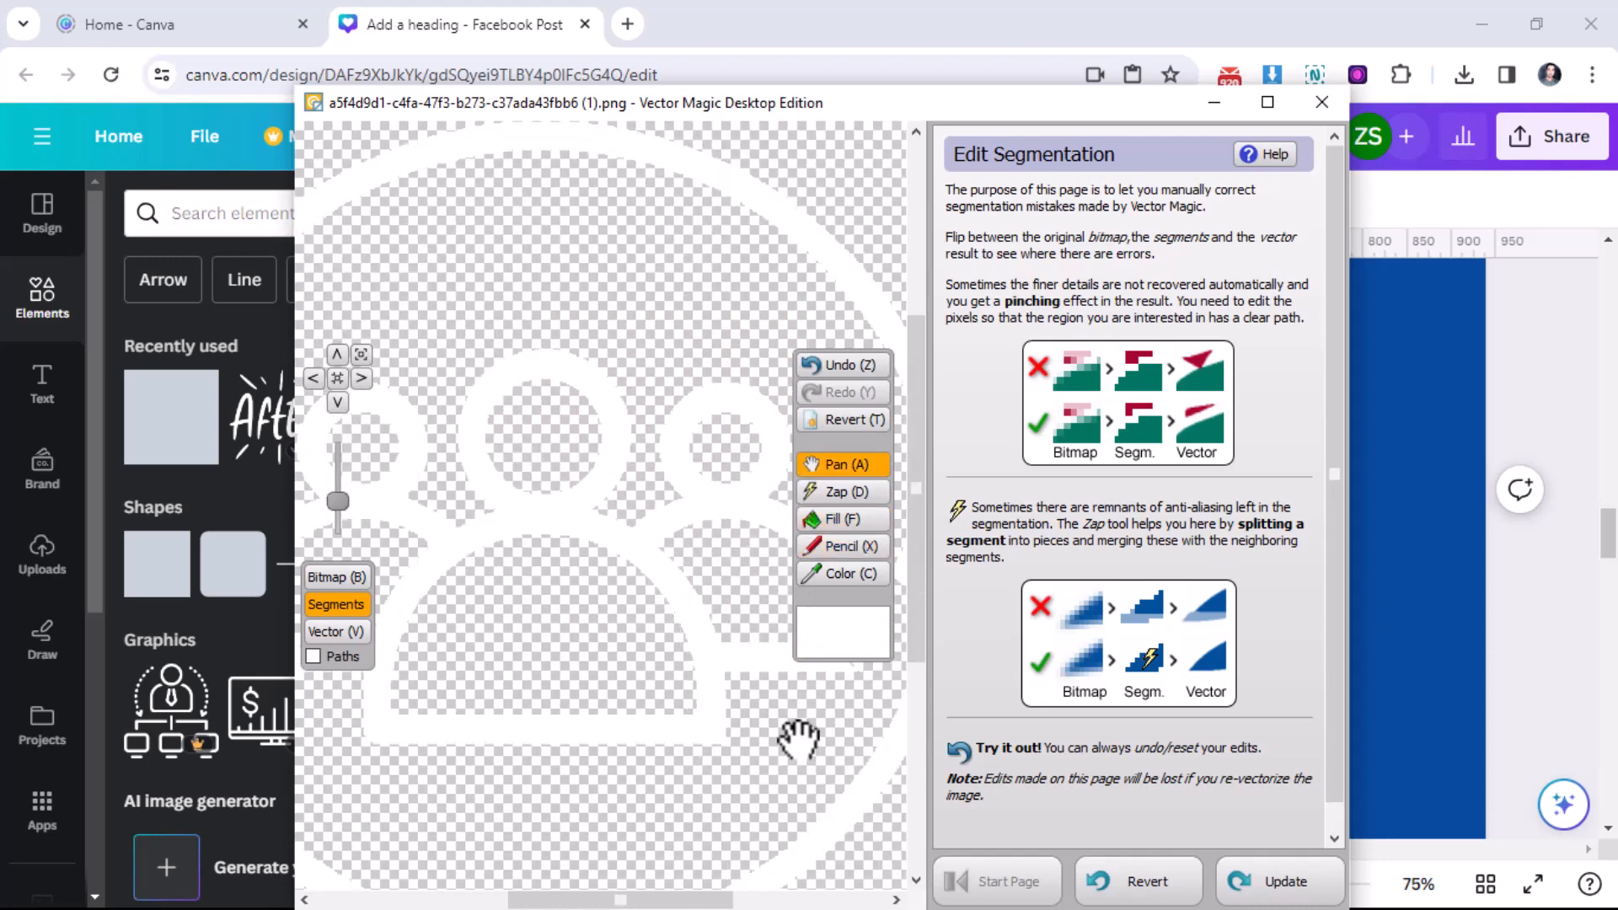
drag(798, 737, 467, 762)
scroll(609, 740, up, 3)
scroll(609, 740, up, 3)
drag(548, 567, 726, 635)
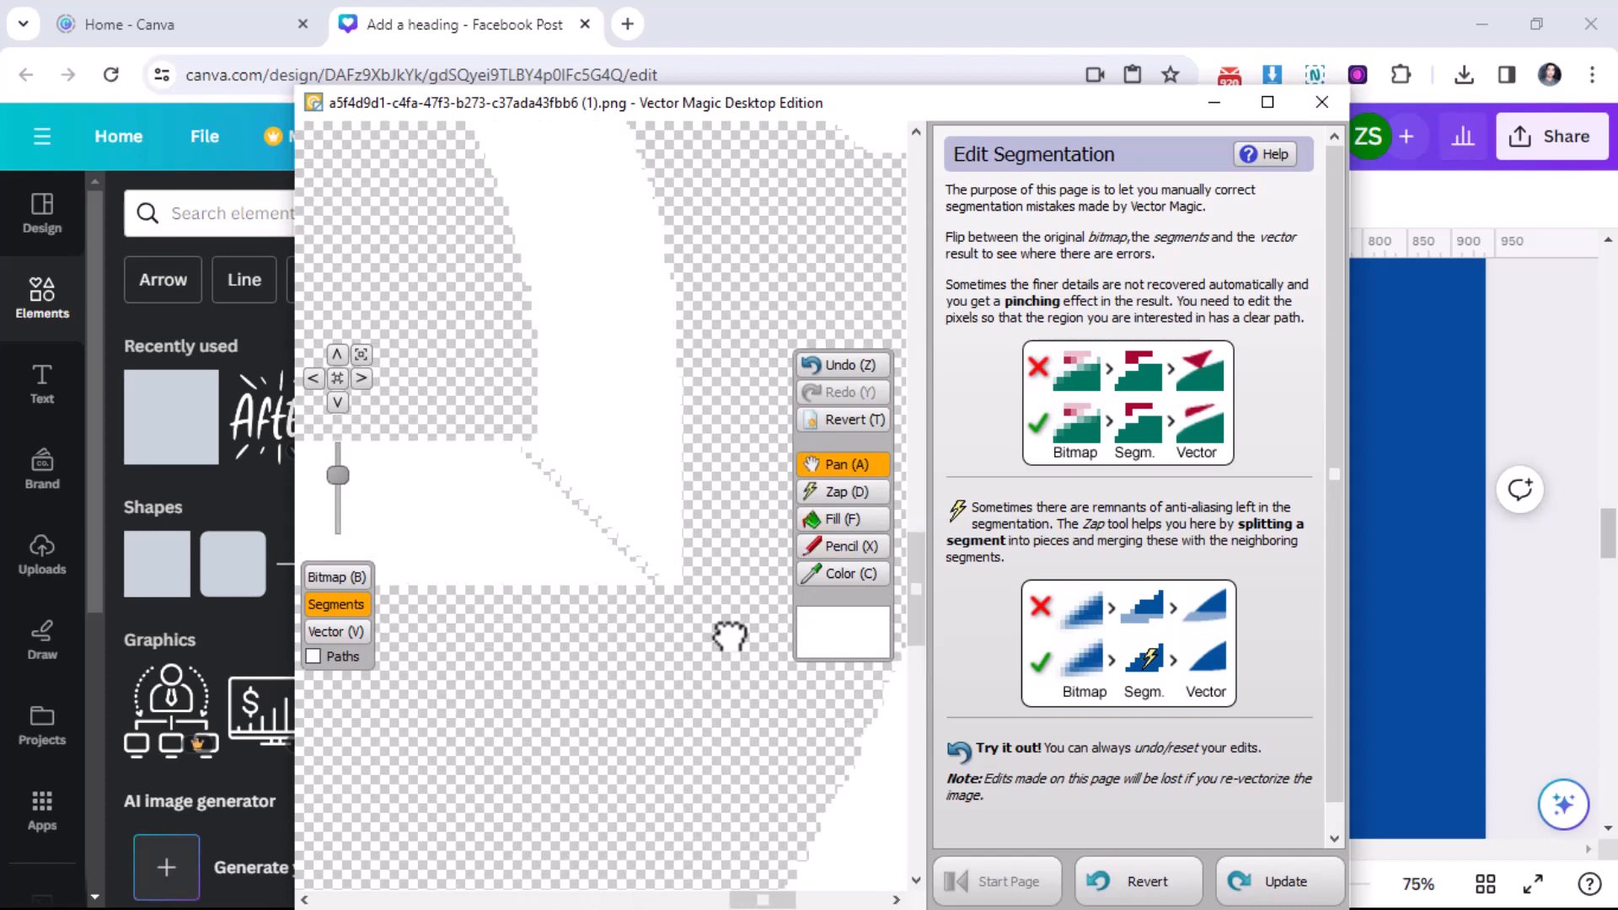
scroll(615, 554, up, 2)
click(842, 546)
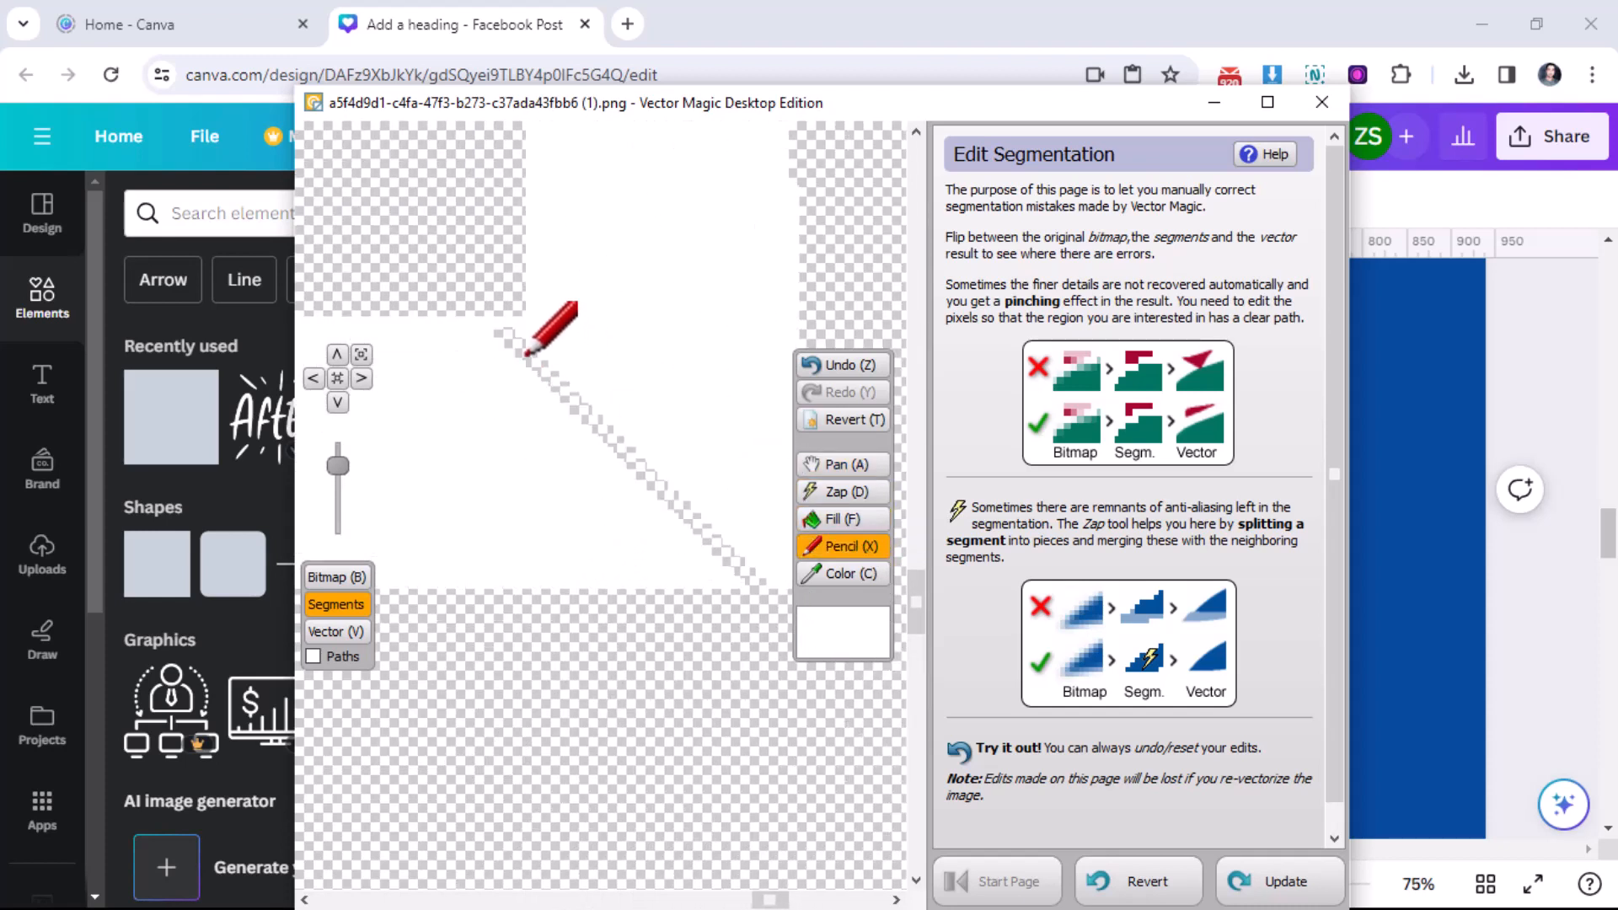
Step: Pencil the lower end of the right figure's corner line free of the transparent area and fill the line with white
key(a)
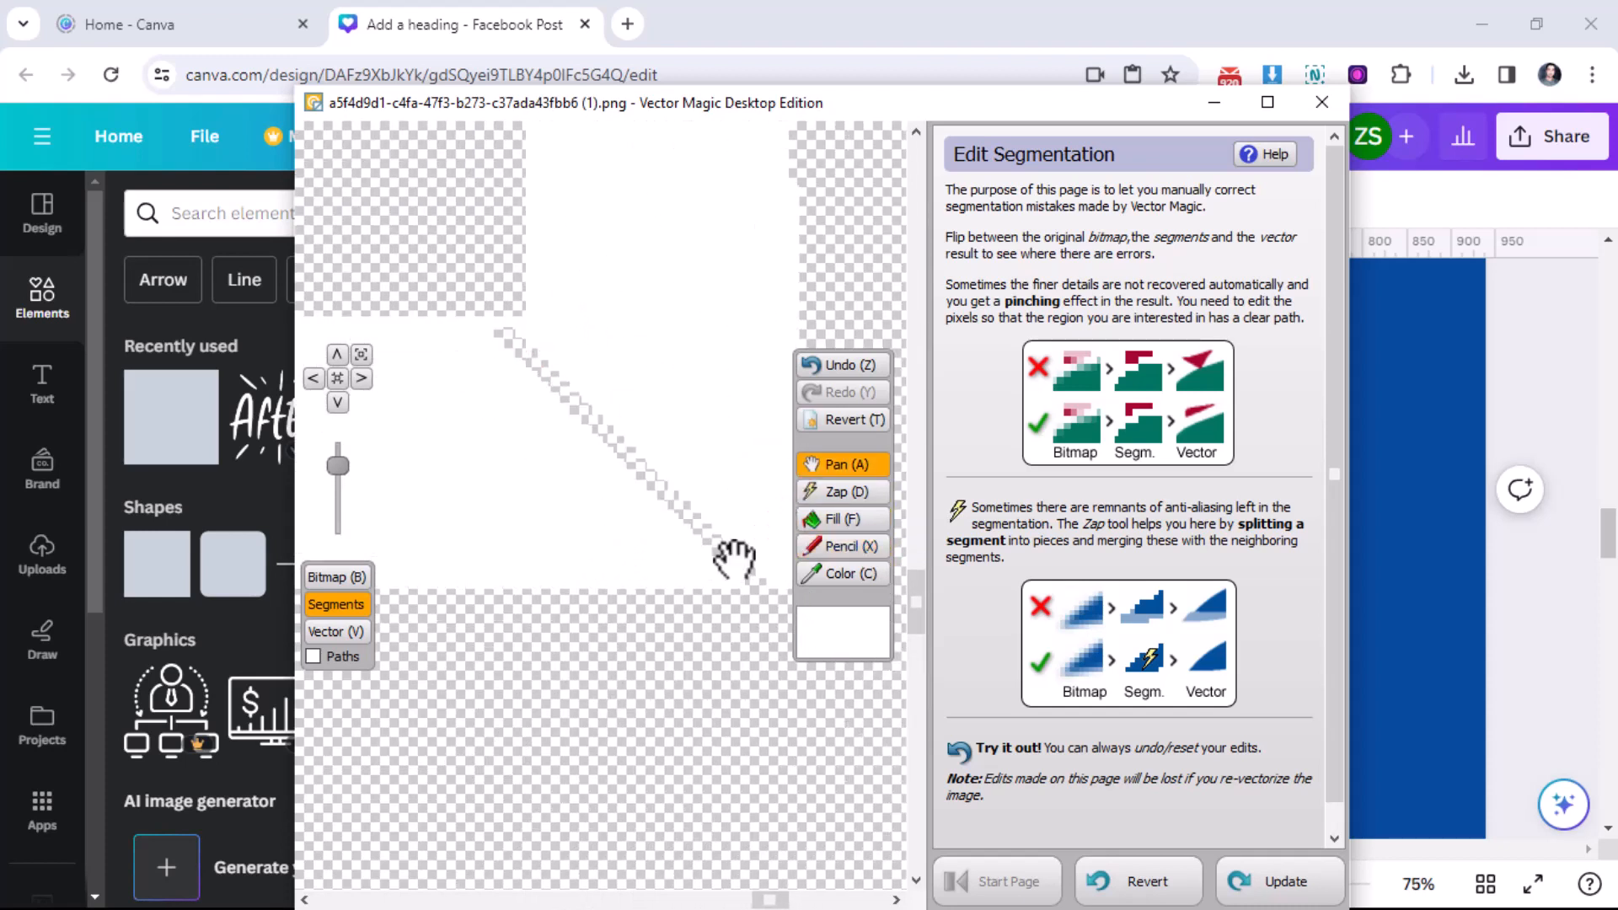
click(839, 546)
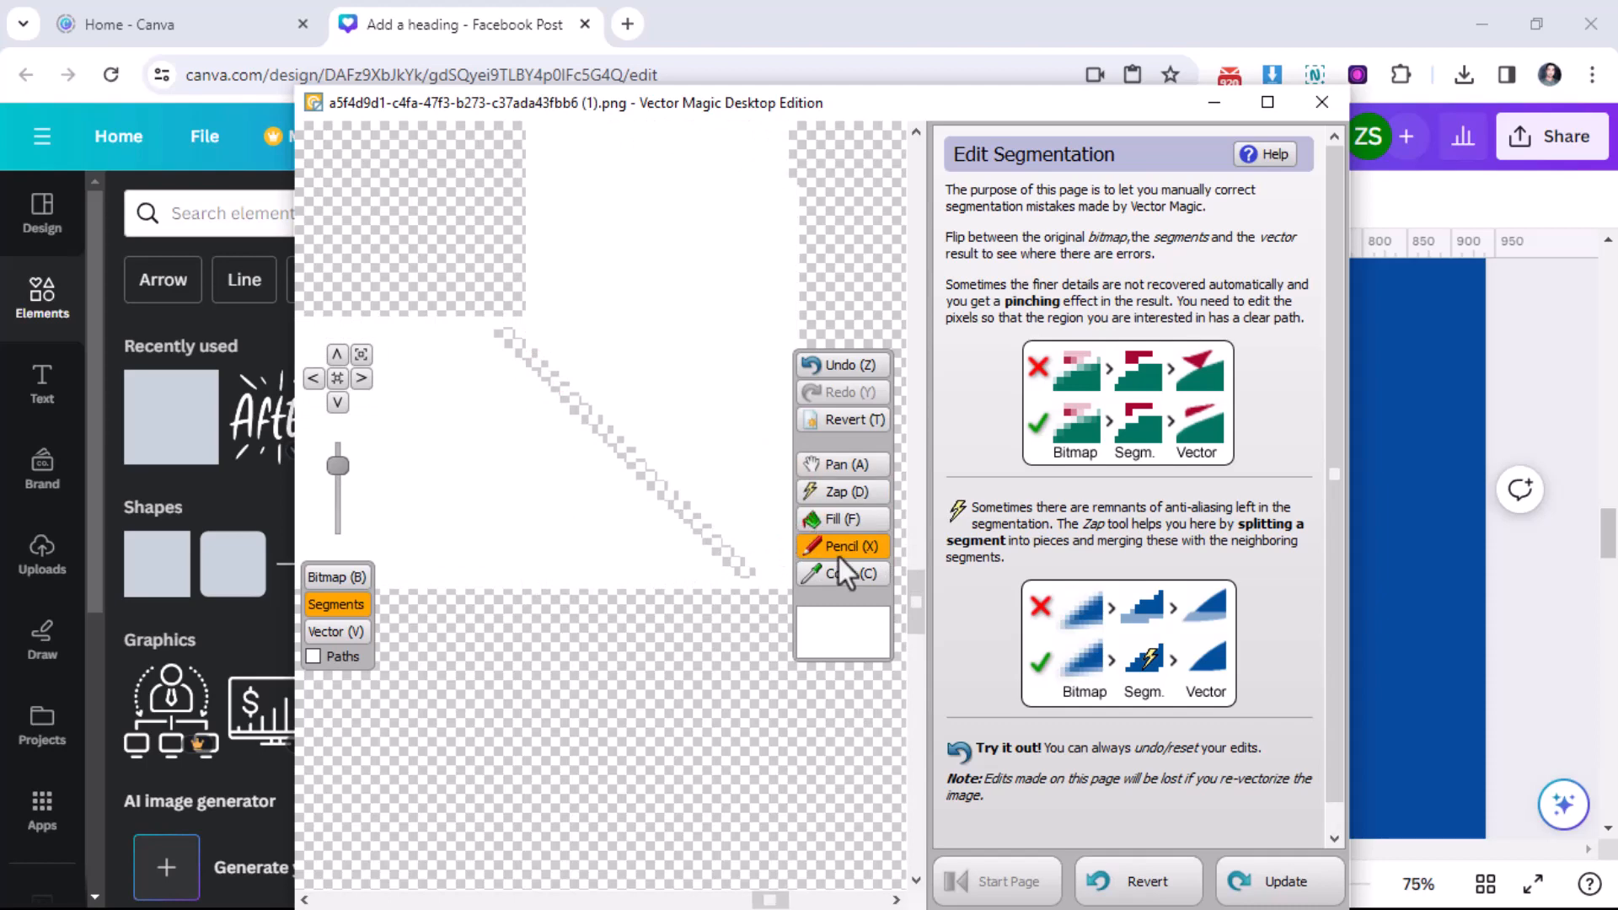
click(841, 519)
click(666, 489)
scroll(666, 489, down, 1)
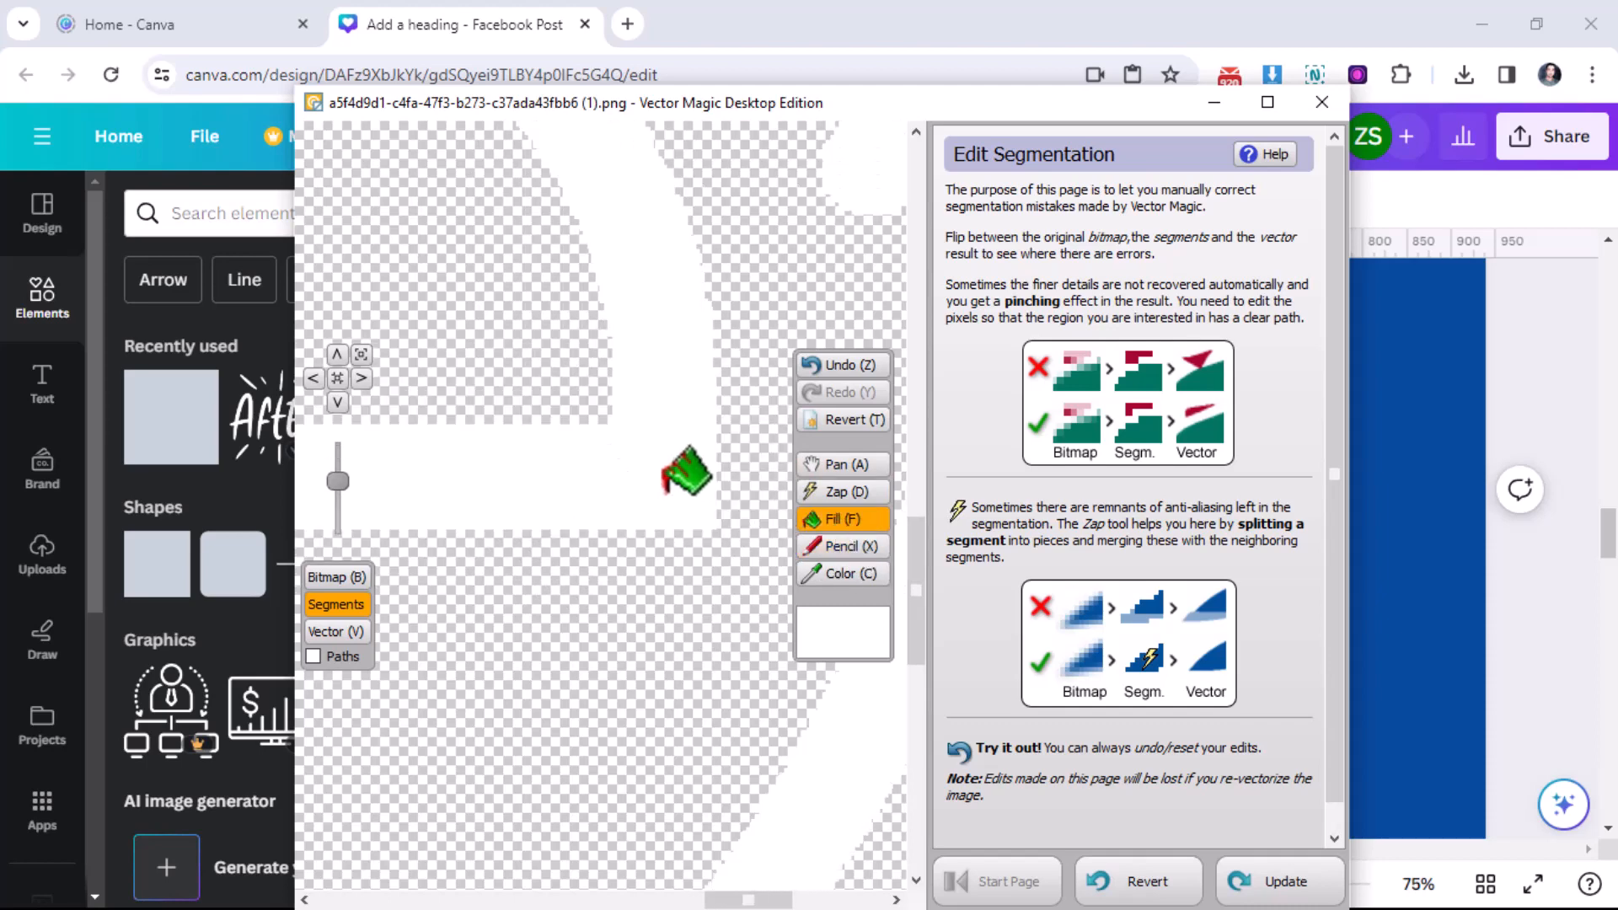
scroll(685, 470, down, 2)
key(a)
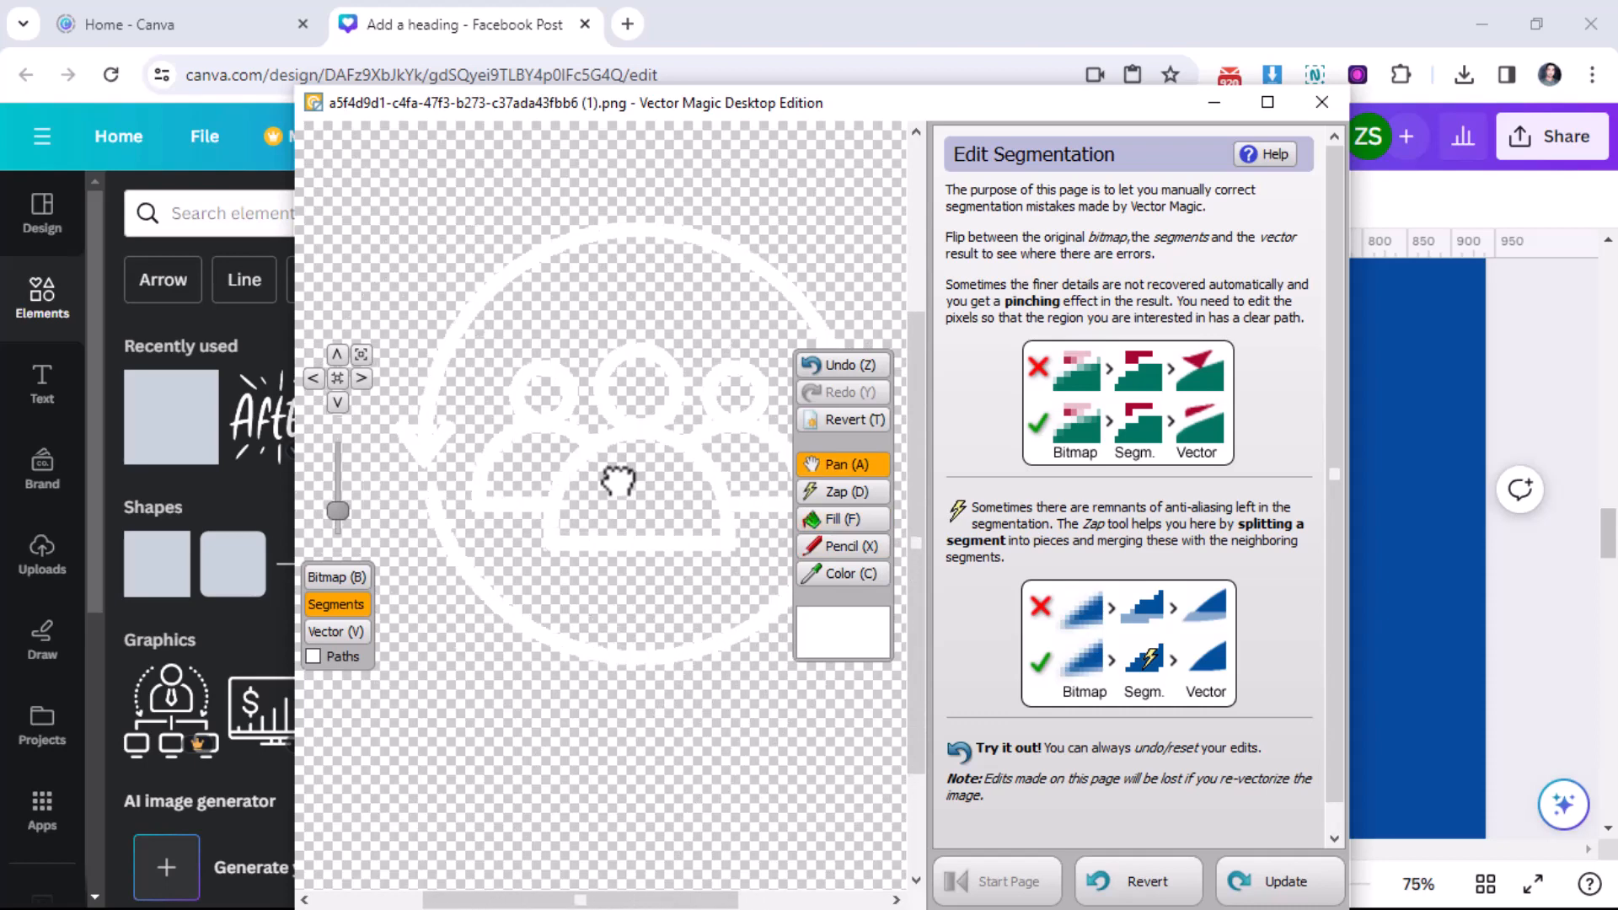
Step: Update the vector result with the segmentation edits and switch back to the Canva page
drag(618, 481, 542, 528)
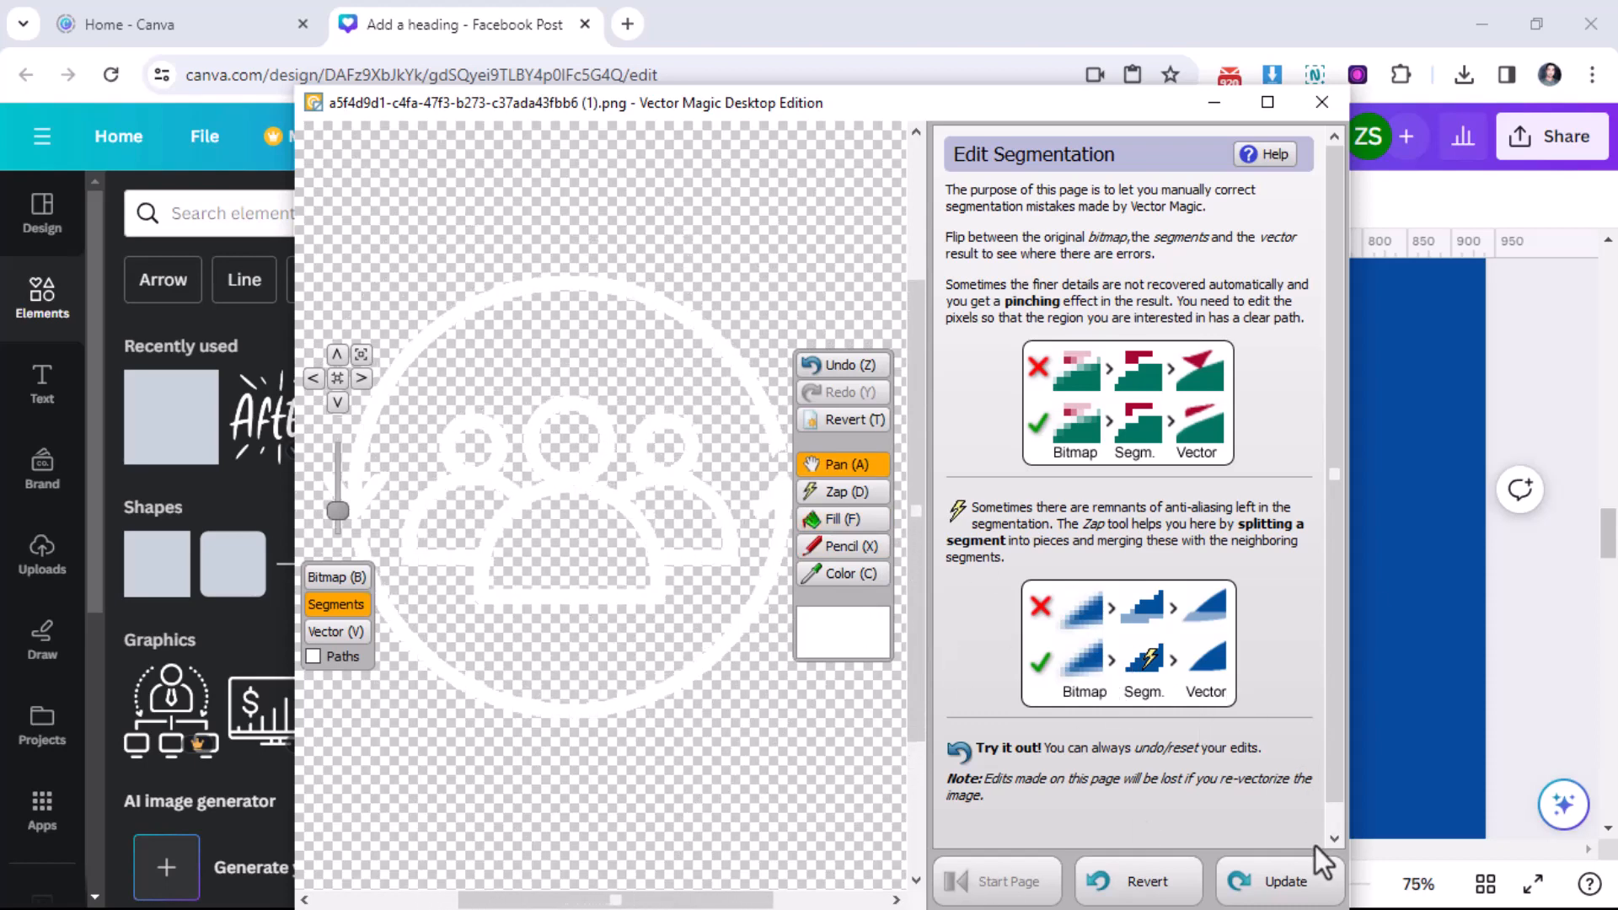
click(1304, 879)
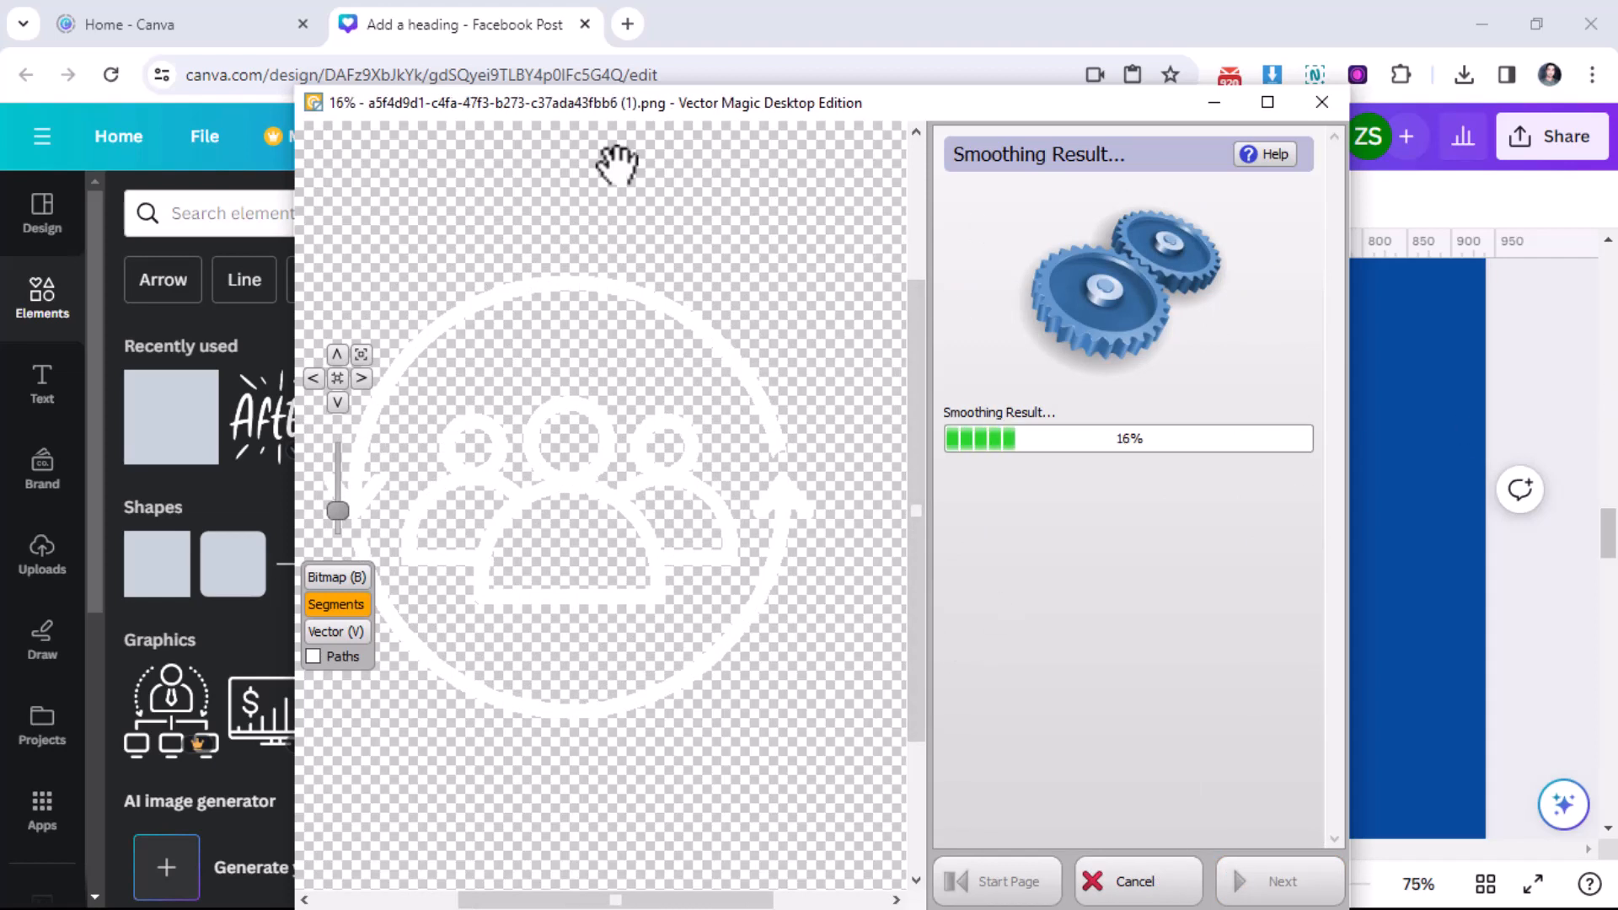
click(1212, 96)
click(1252, 533)
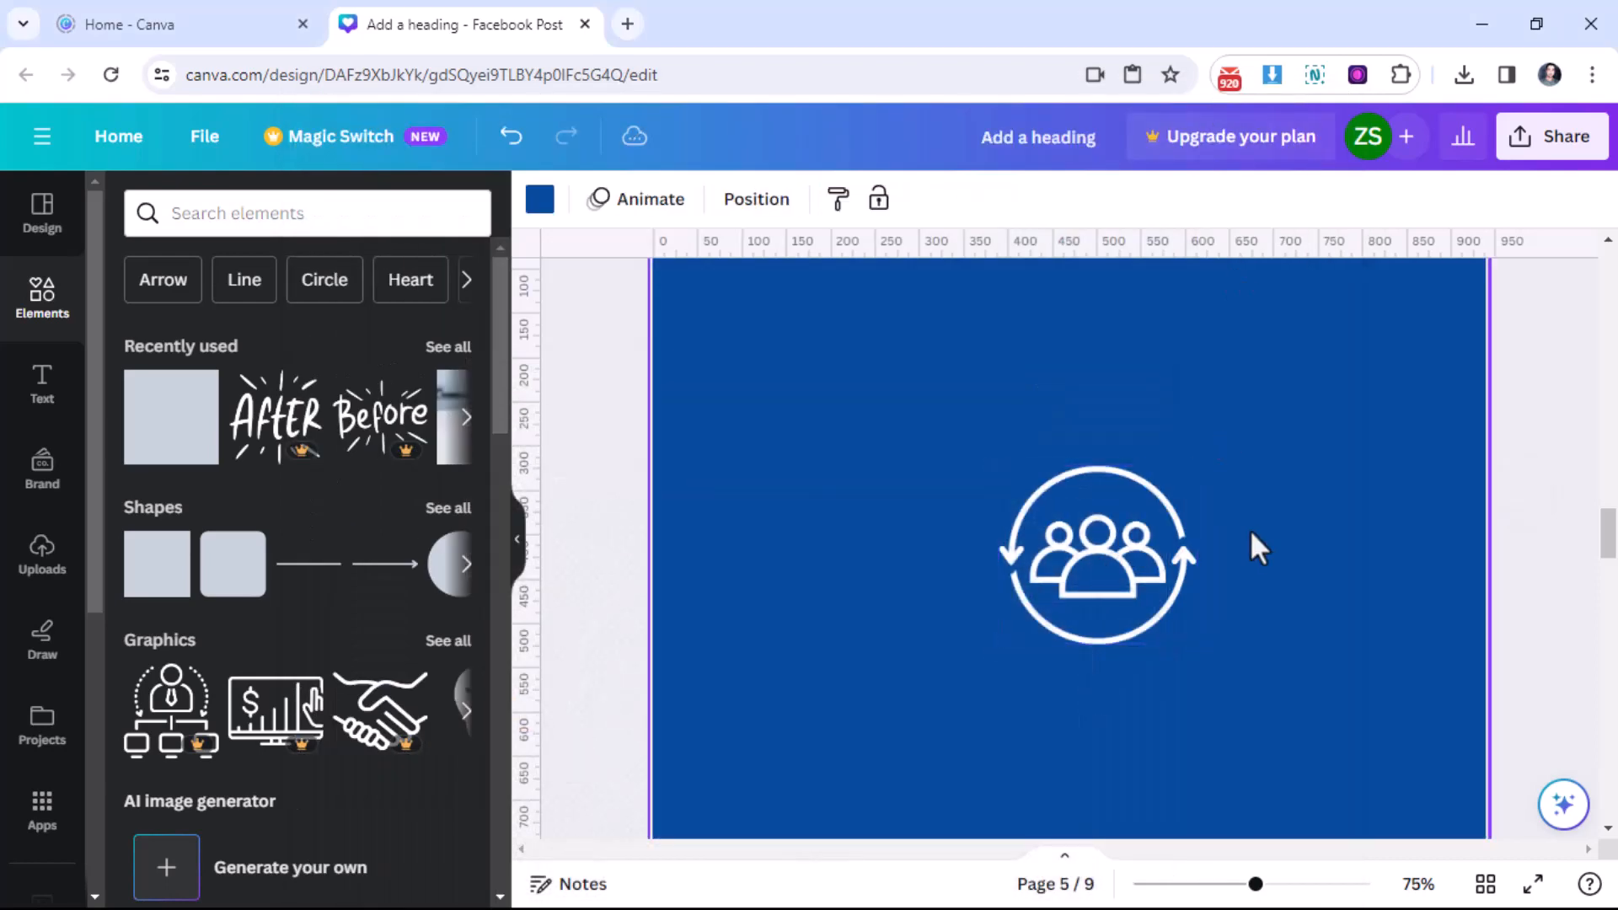
Step: Try black, green and dark blue #064a9e on the circled team icon, ending with green
click(1130, 534)
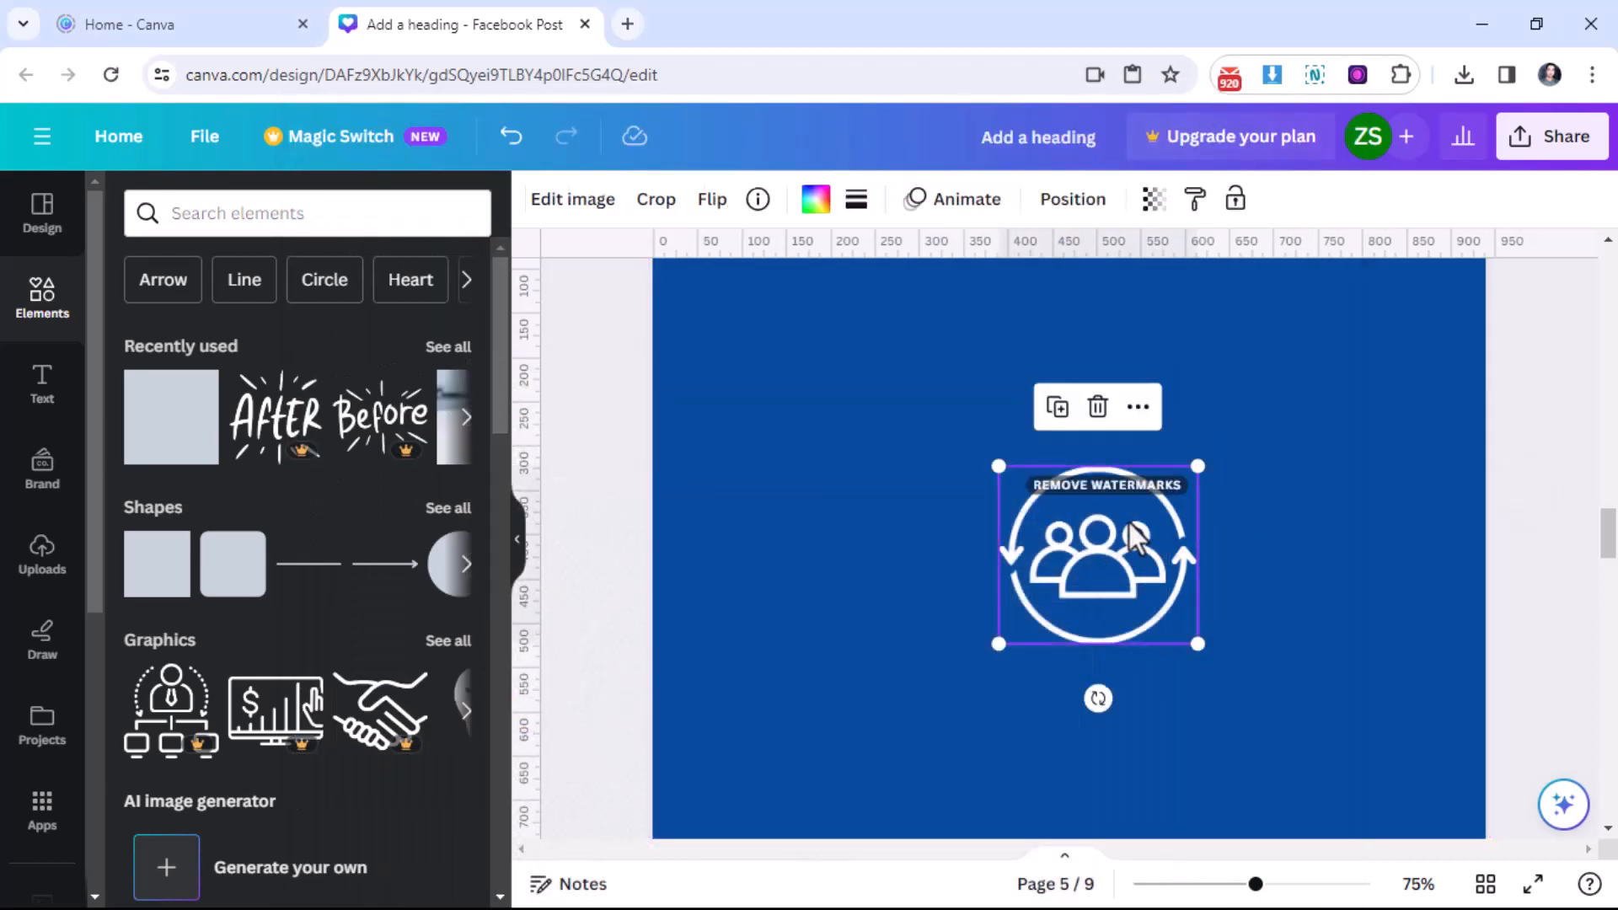
click(816, 202)
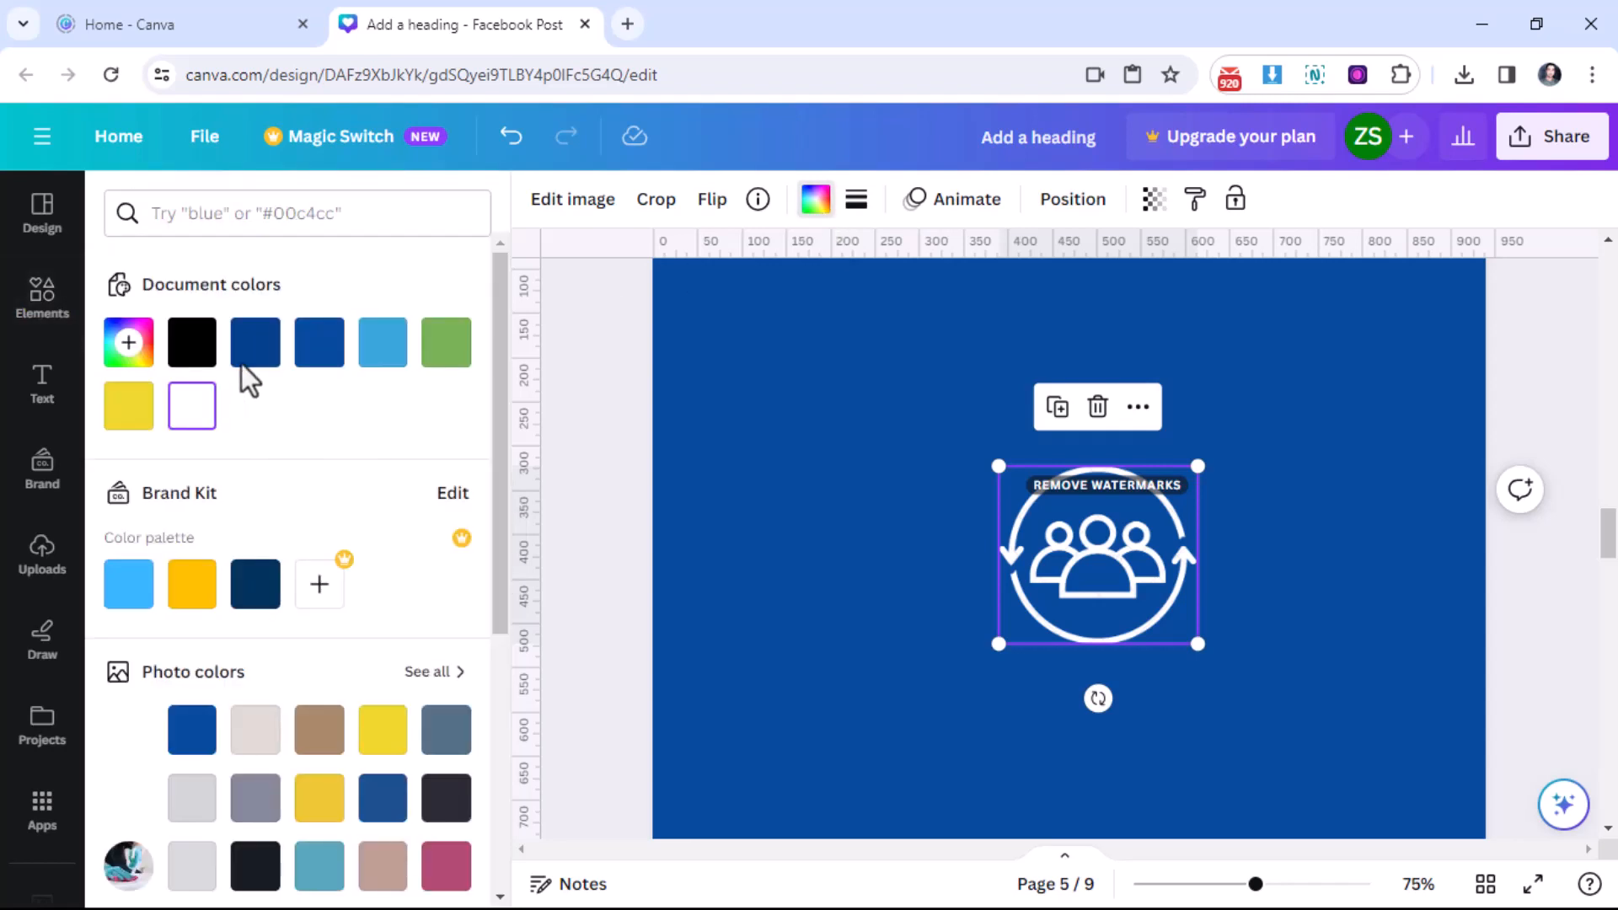
click(195, 347)
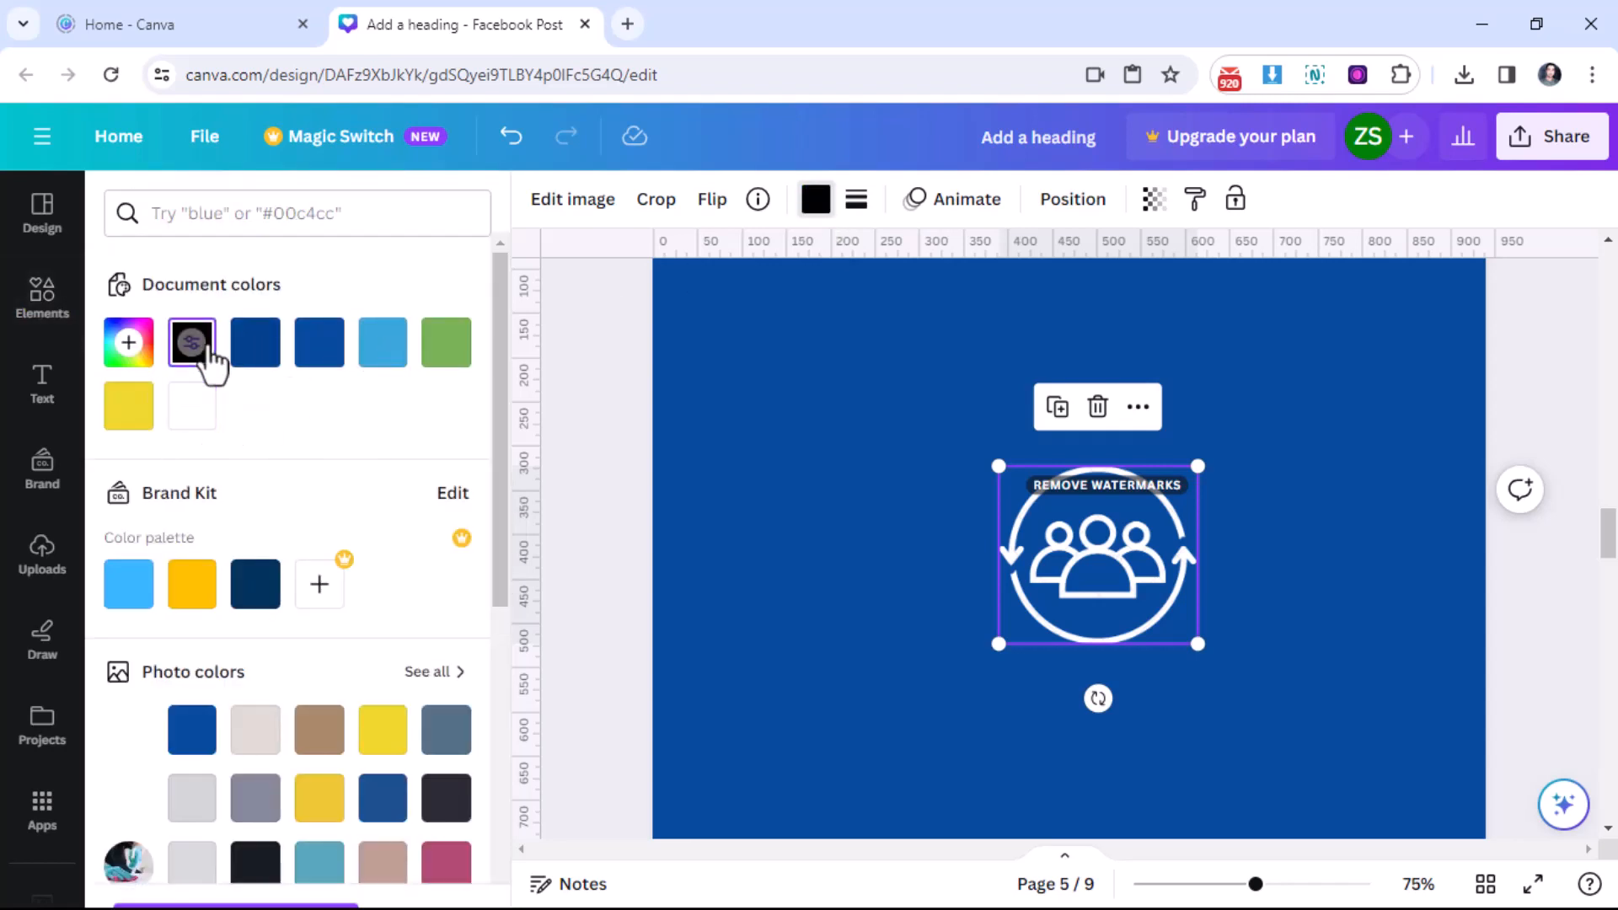
click(436, 365)
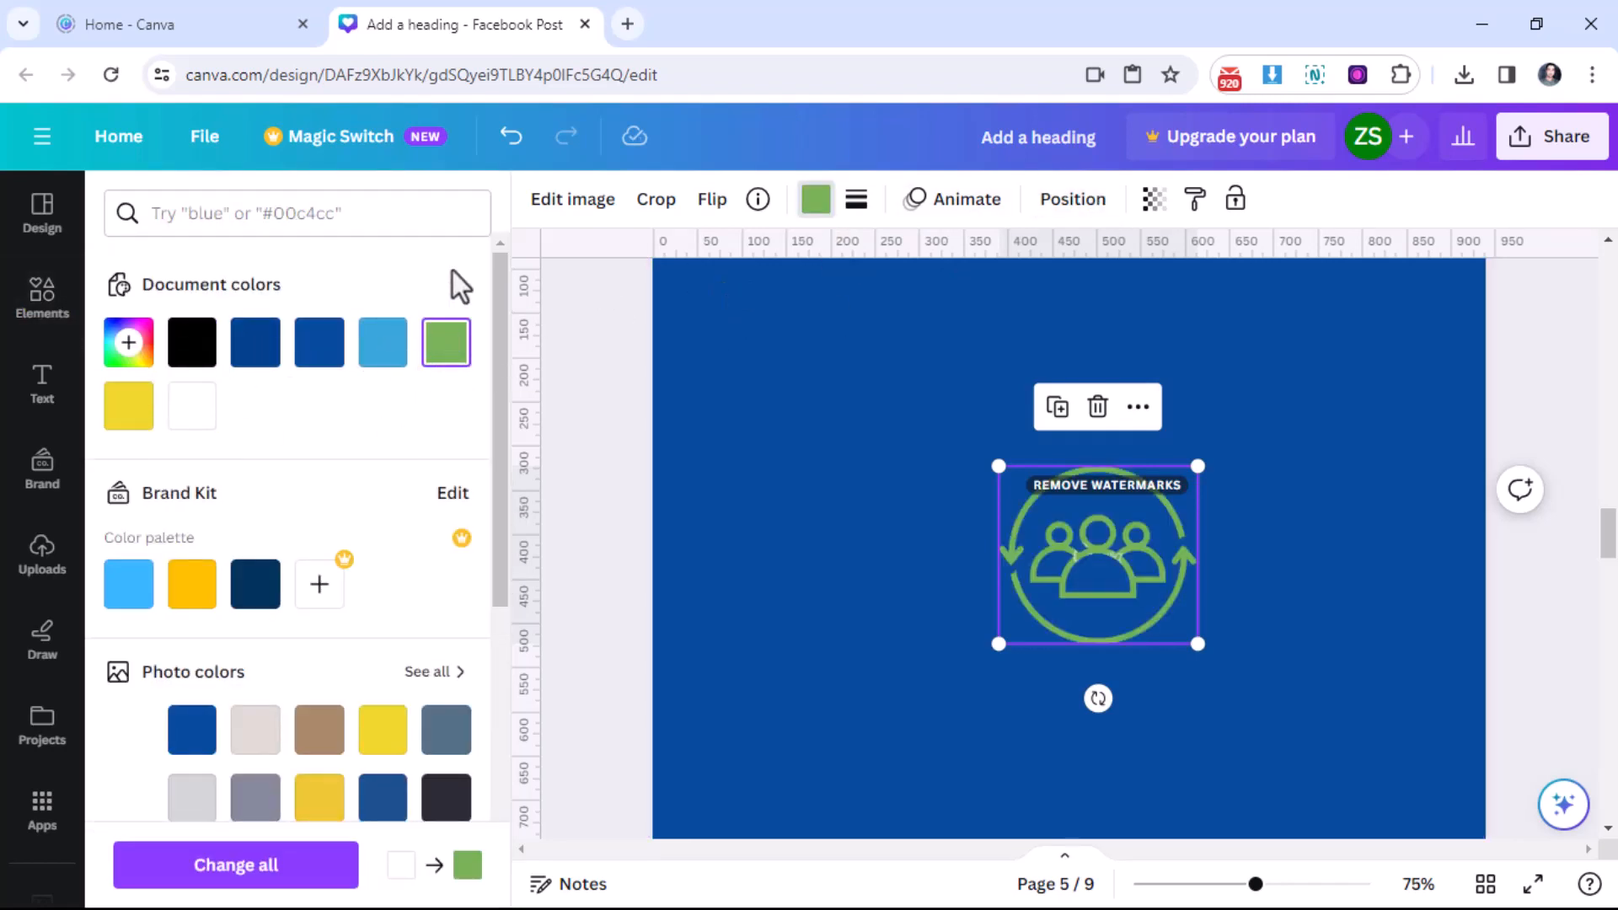
click(318, 358)
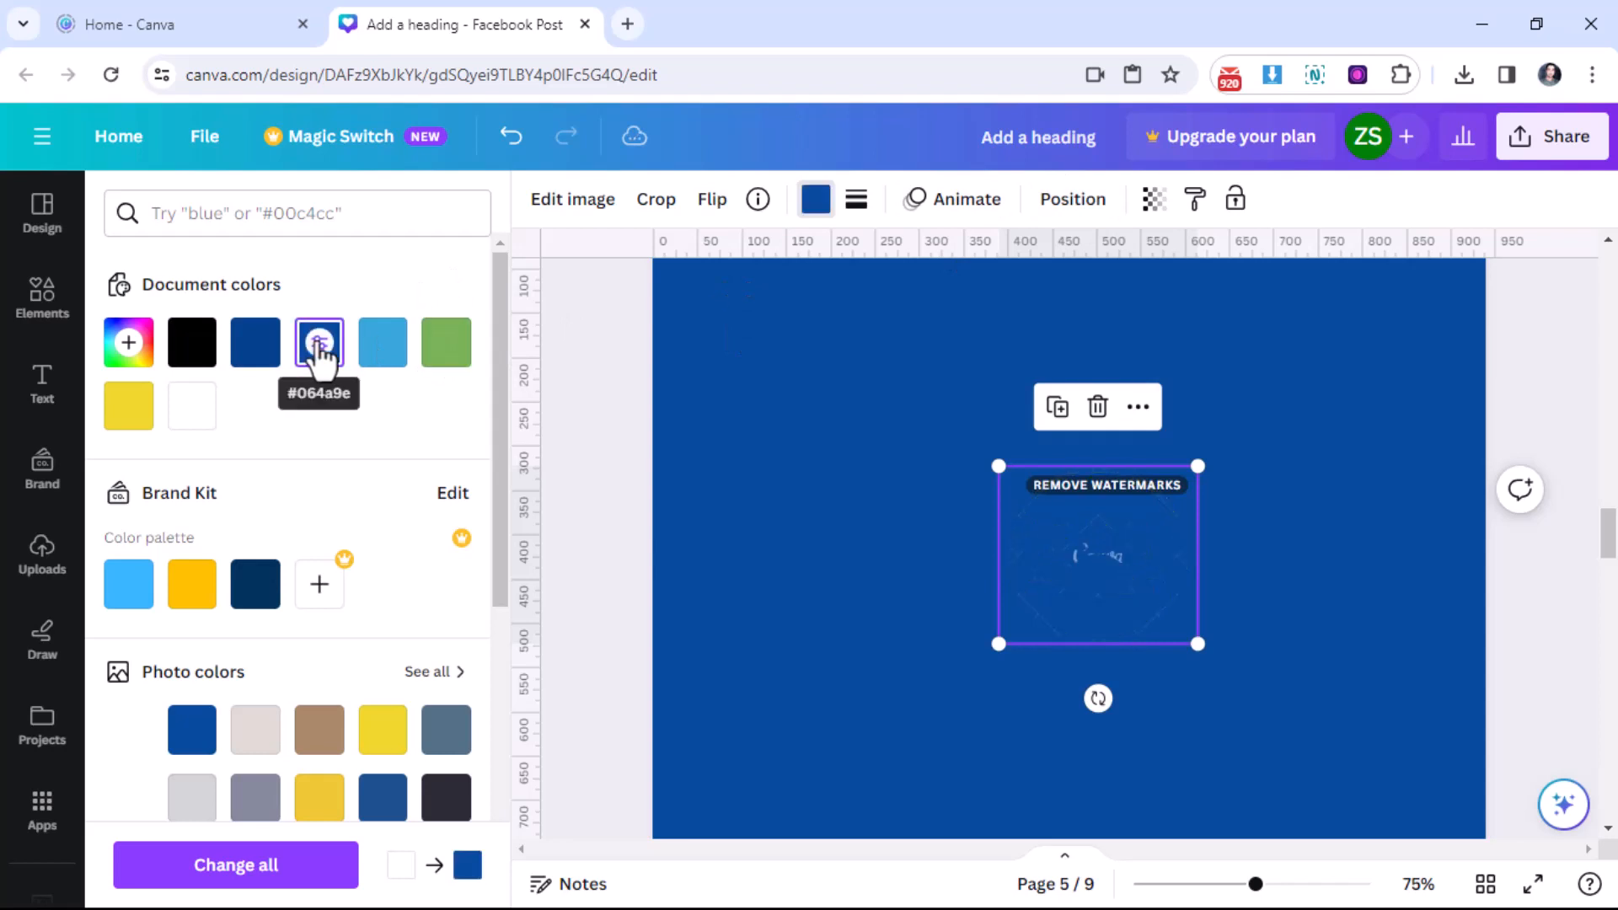
click(451, 348)
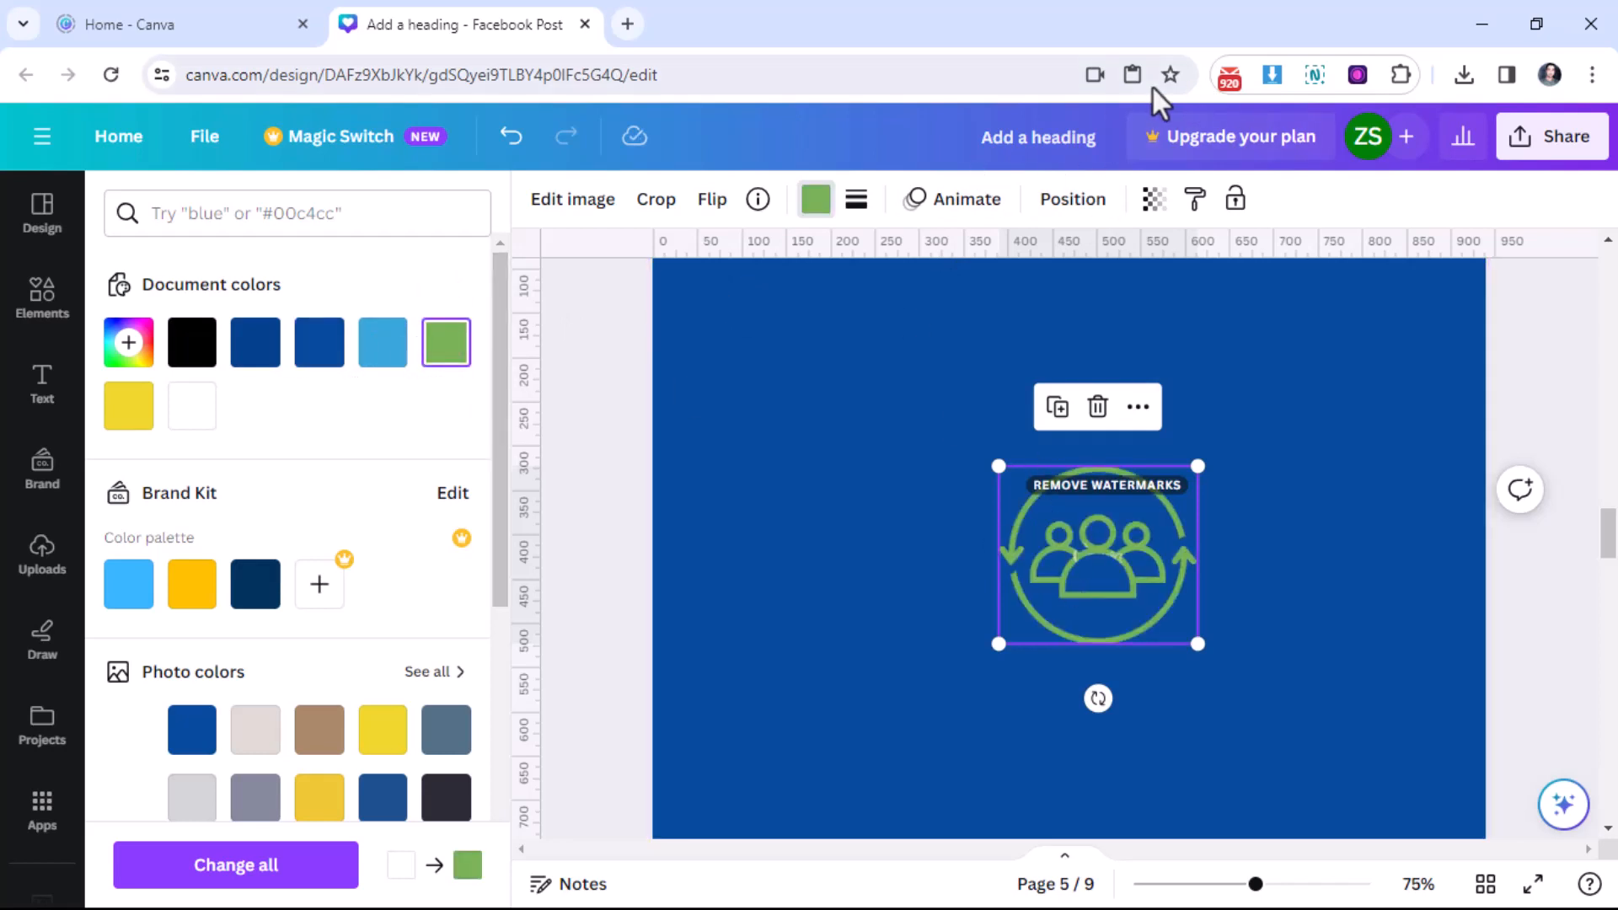
click(1264, 77)
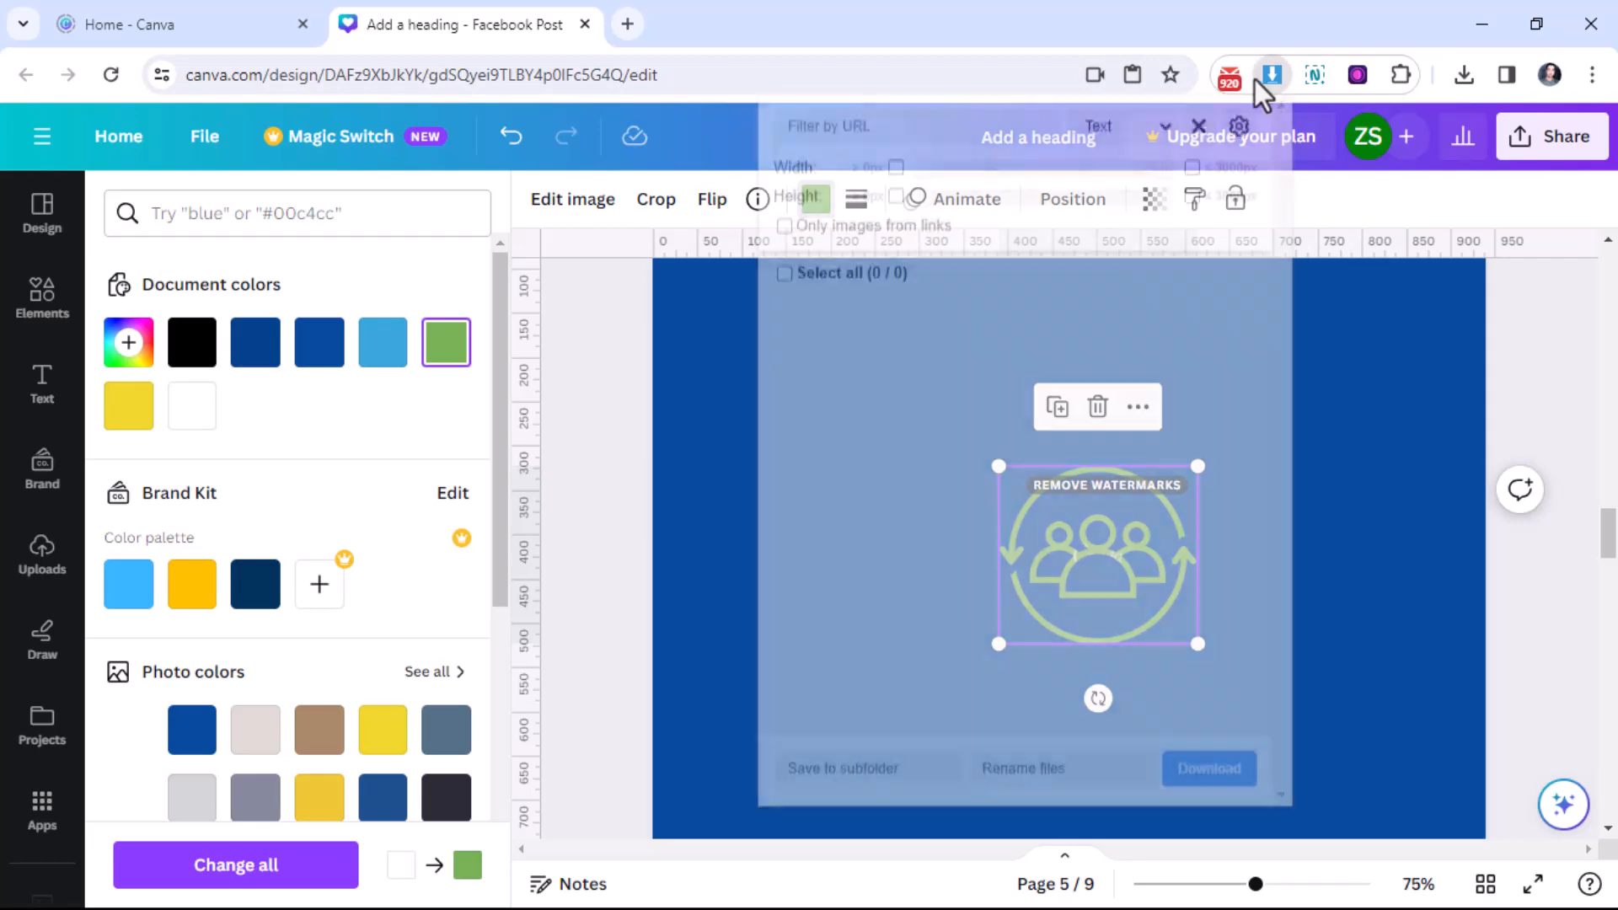
scroll(1218, 472, down, 4)
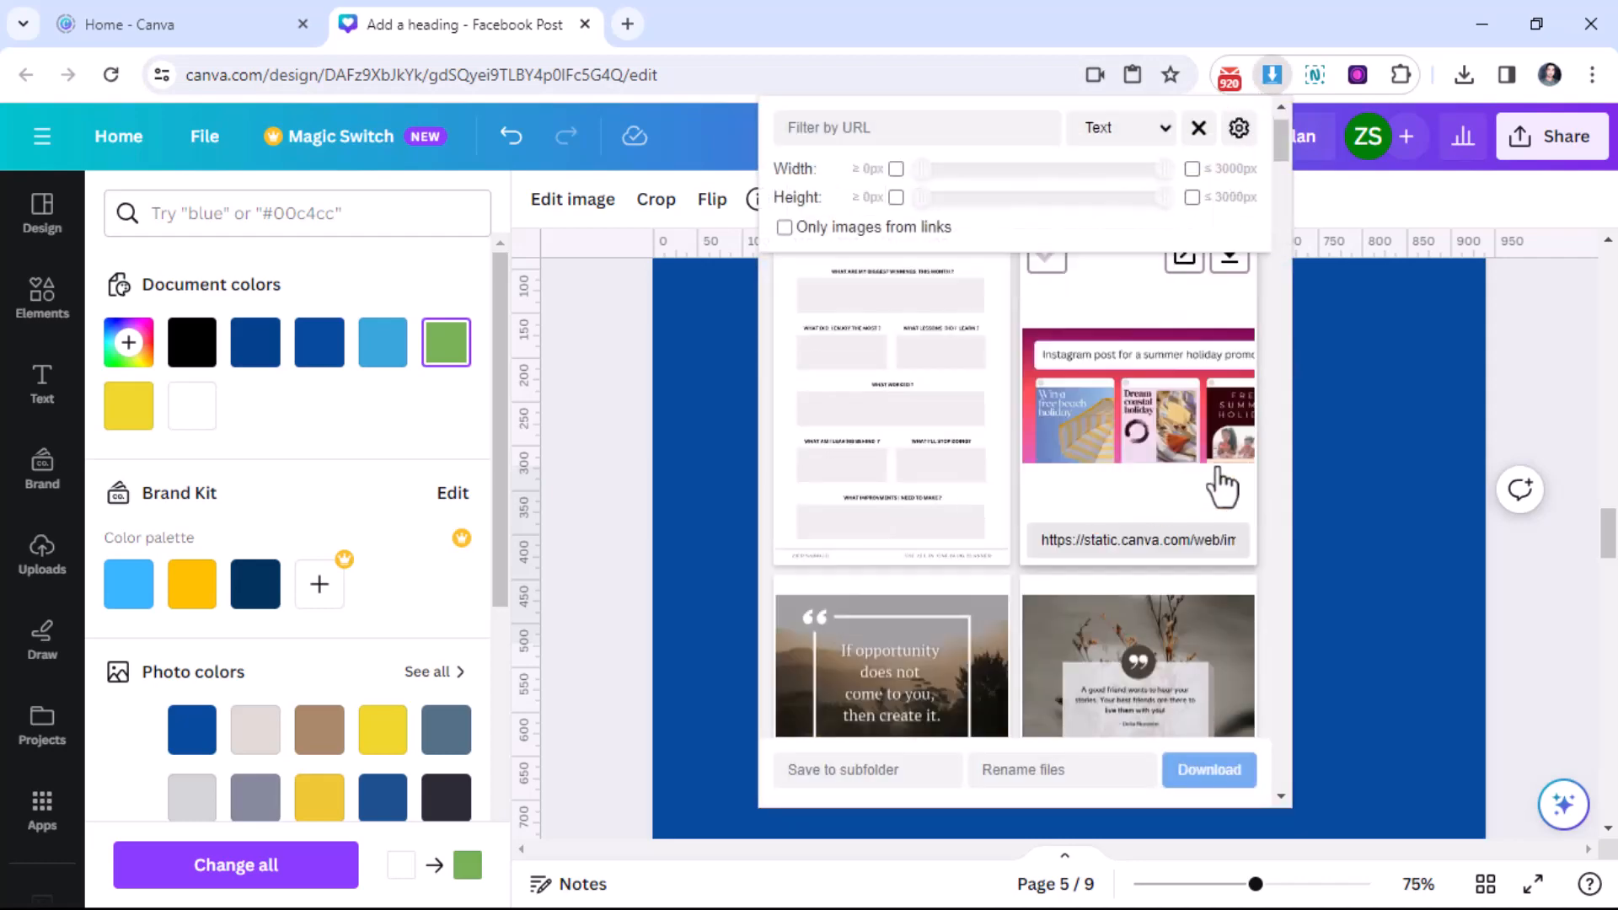
click(1382, 412)
click(1362, 401)
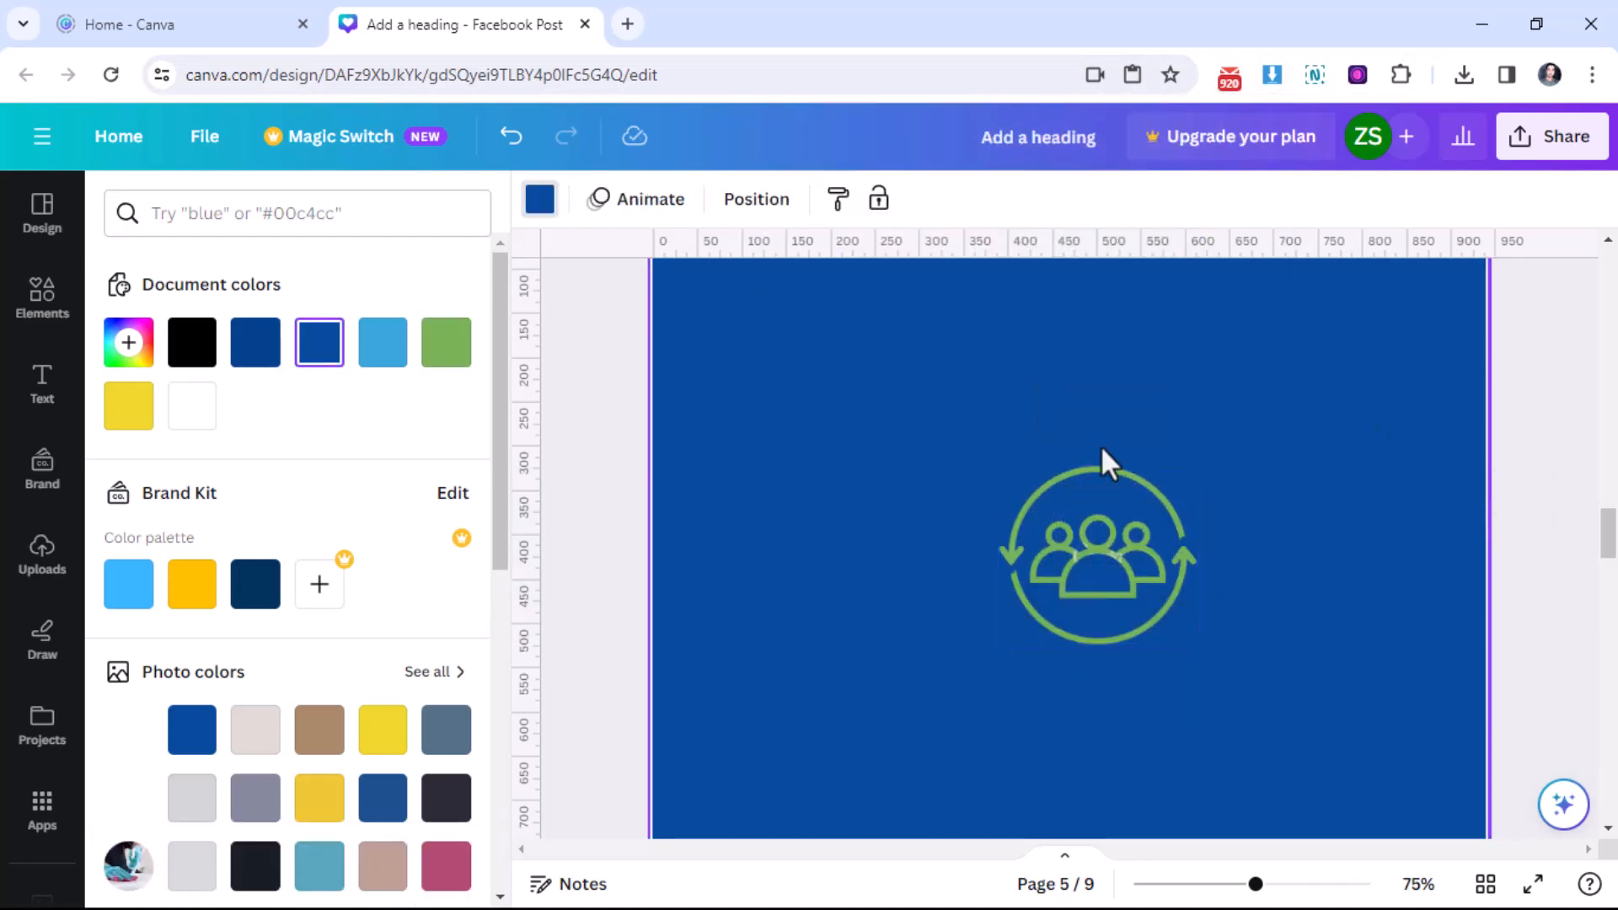
Step: Switch to Vector Magic, accept the reviewed result and save it as an 800 × 719 px PNG in Downloads
key(super)
click(811, 895)
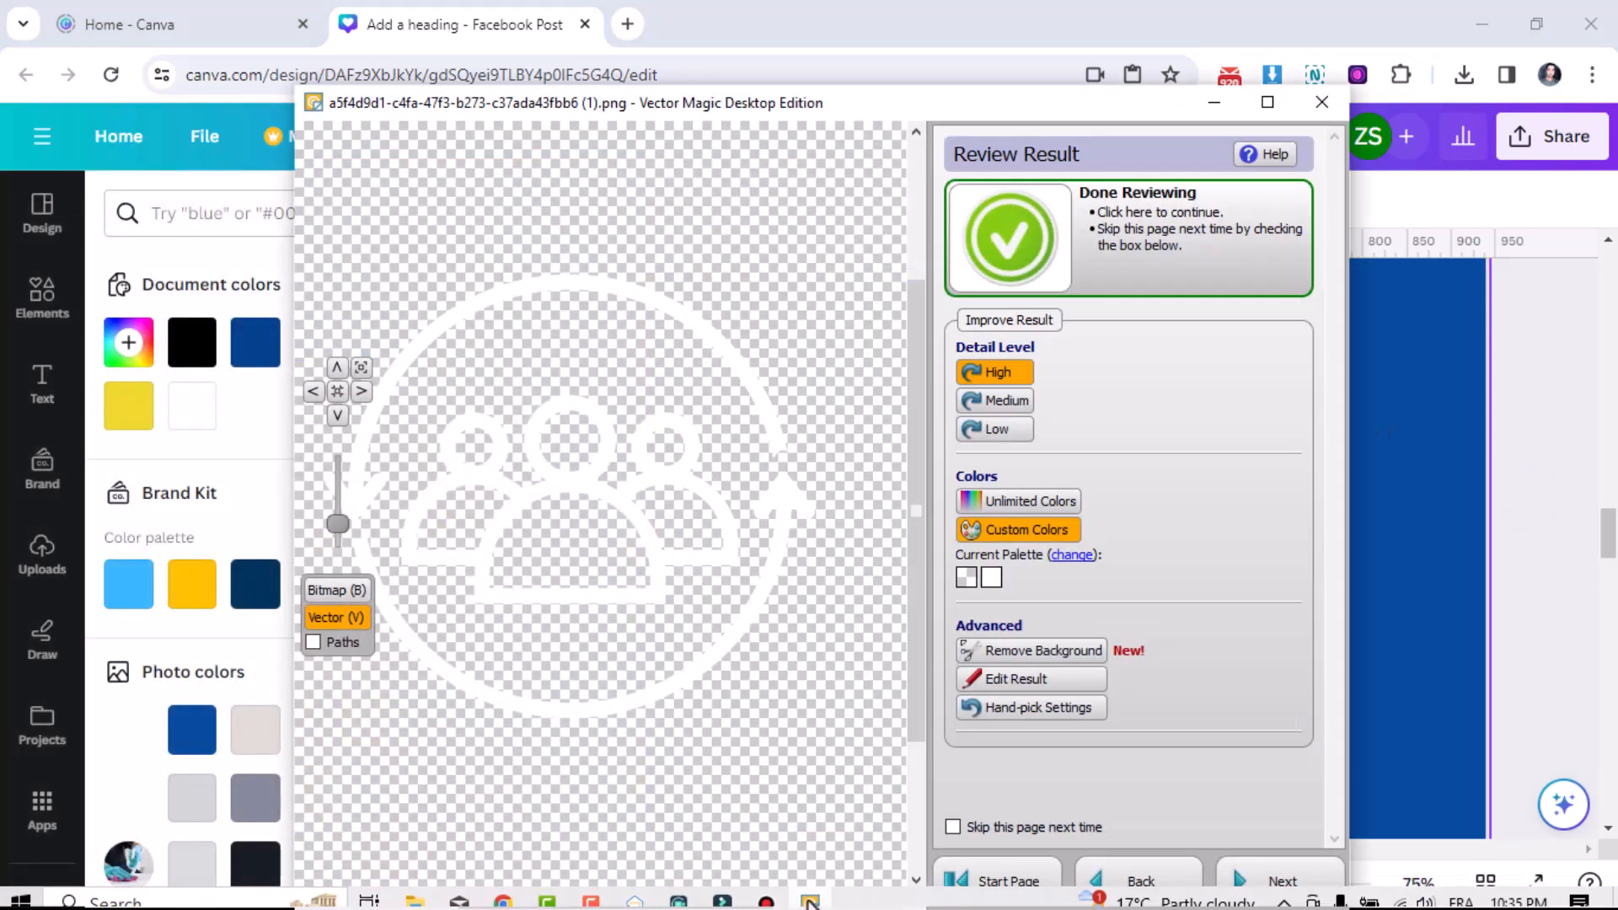
click(1288, 877)
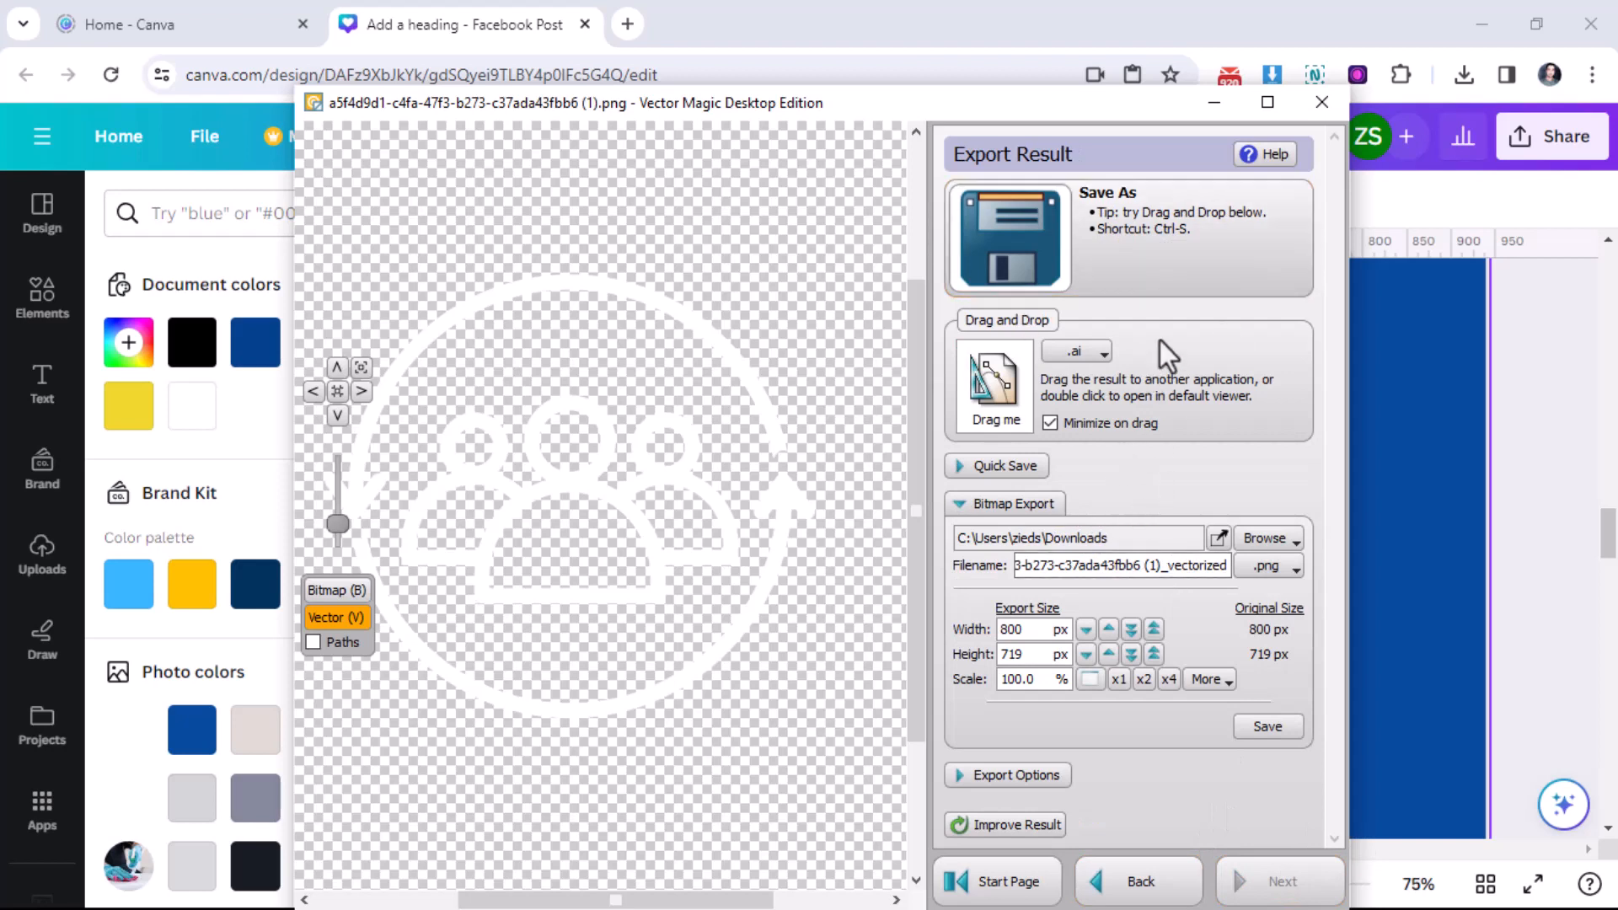
click(1087, 349)
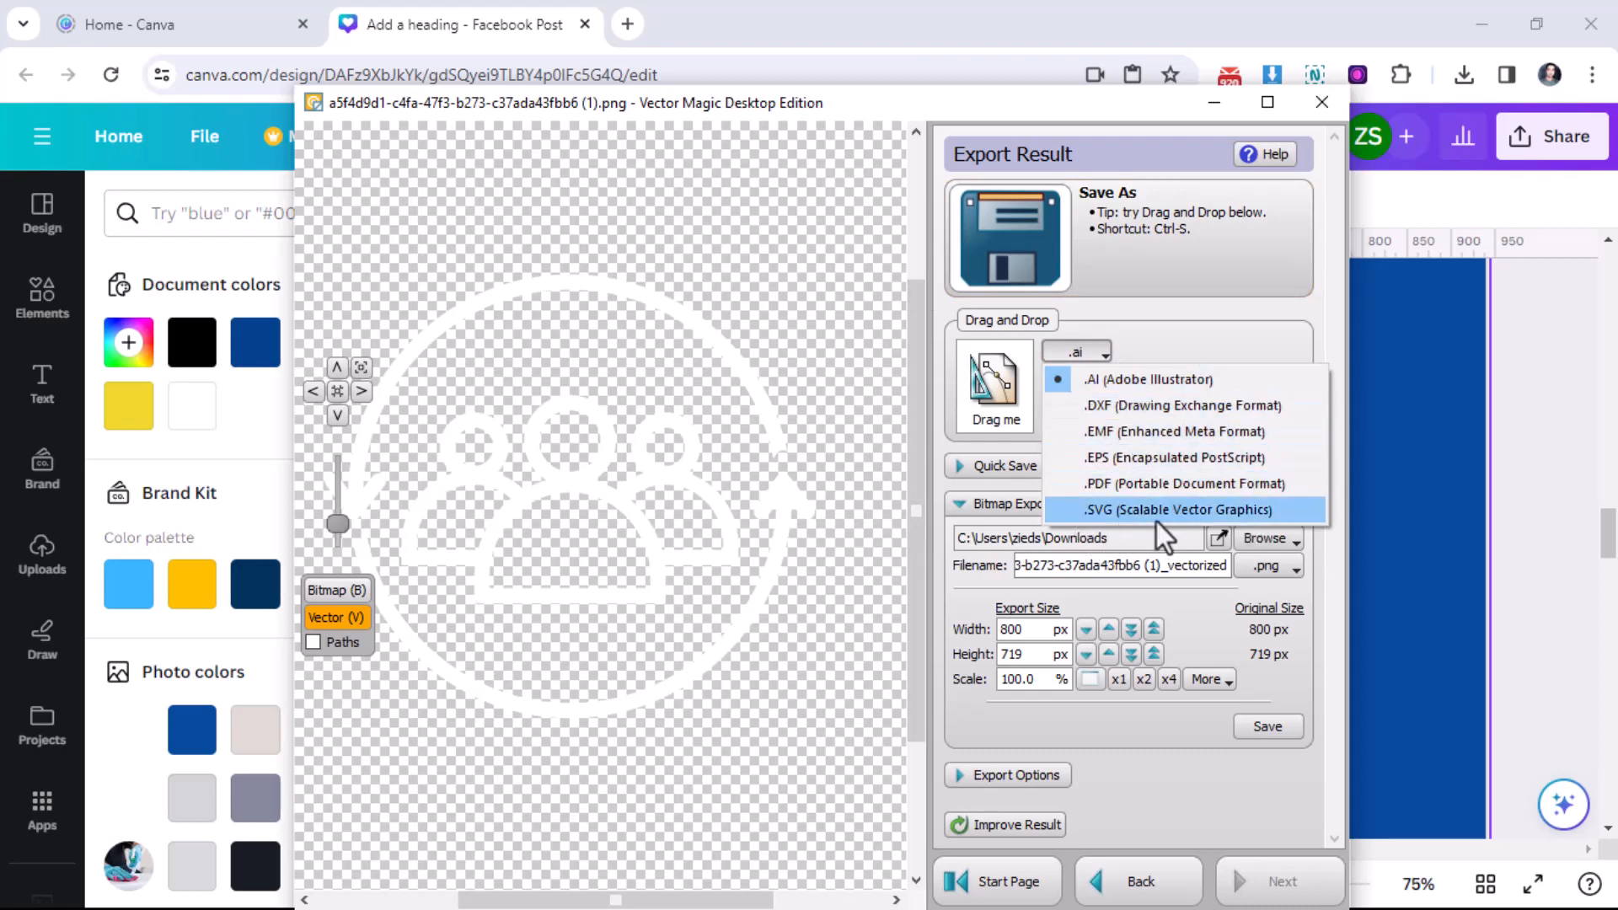
click(1273, 341)
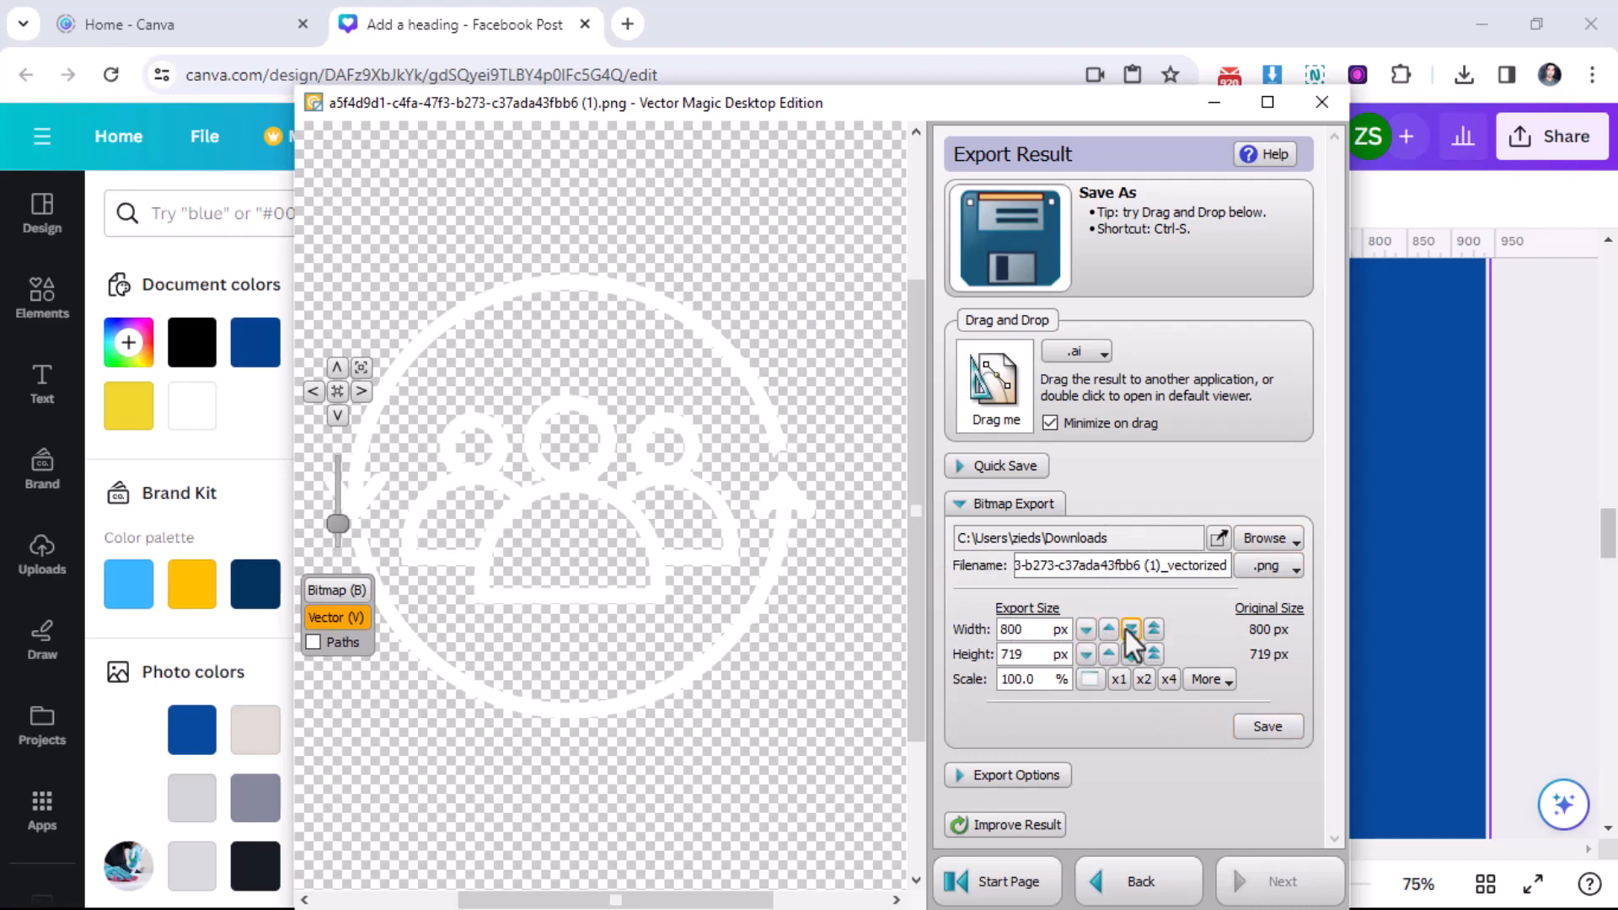
click(1267, 722)
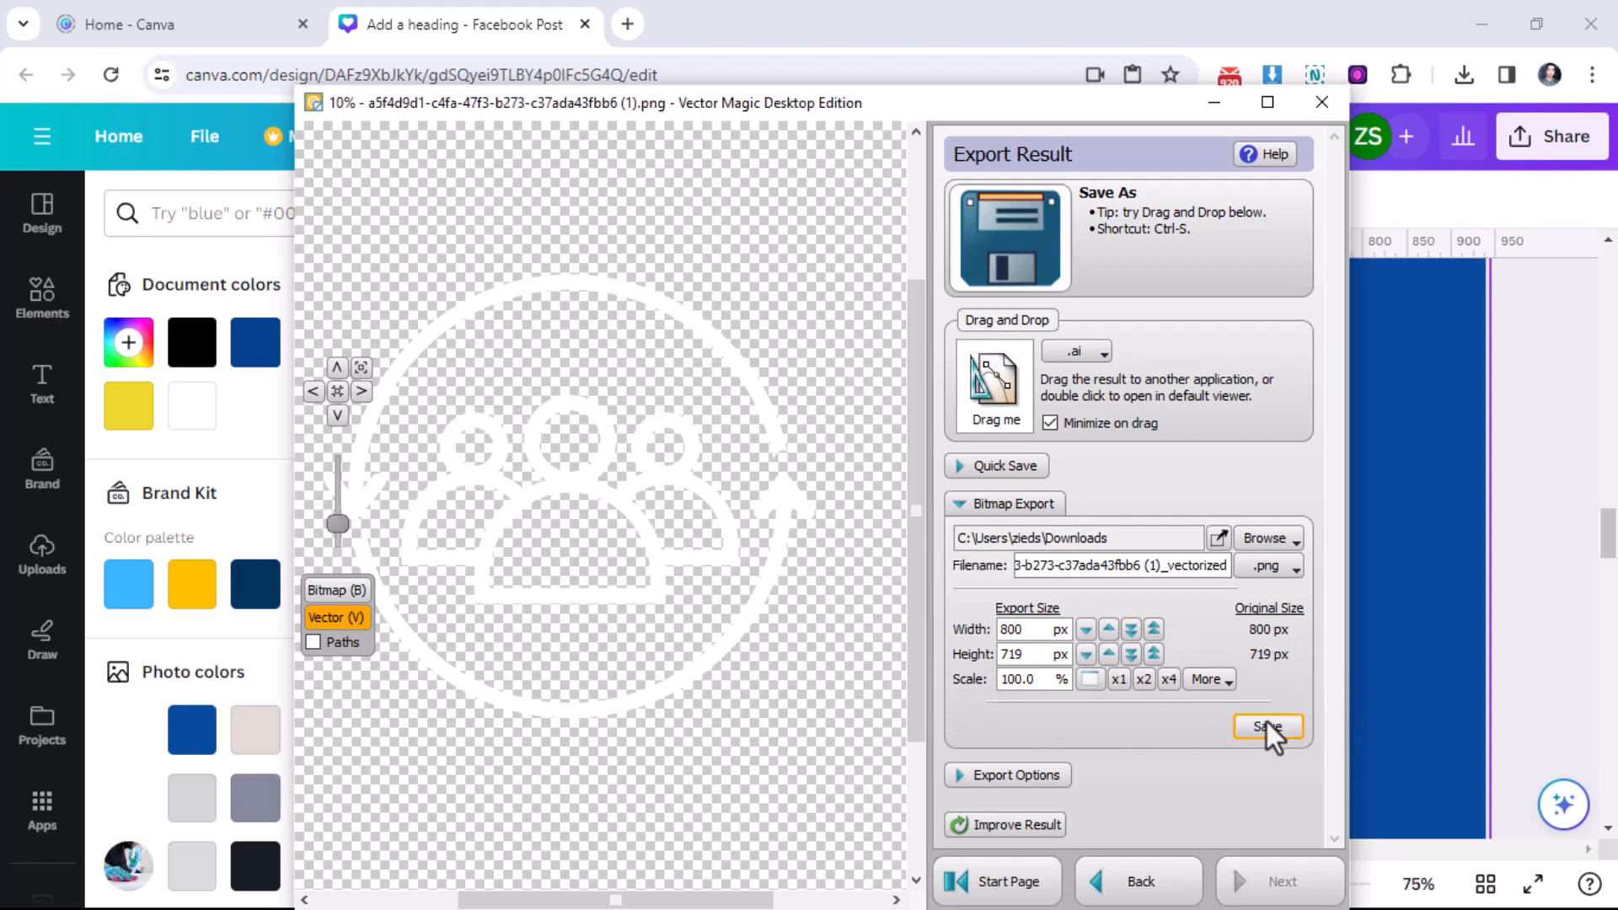
click(1214, 103)
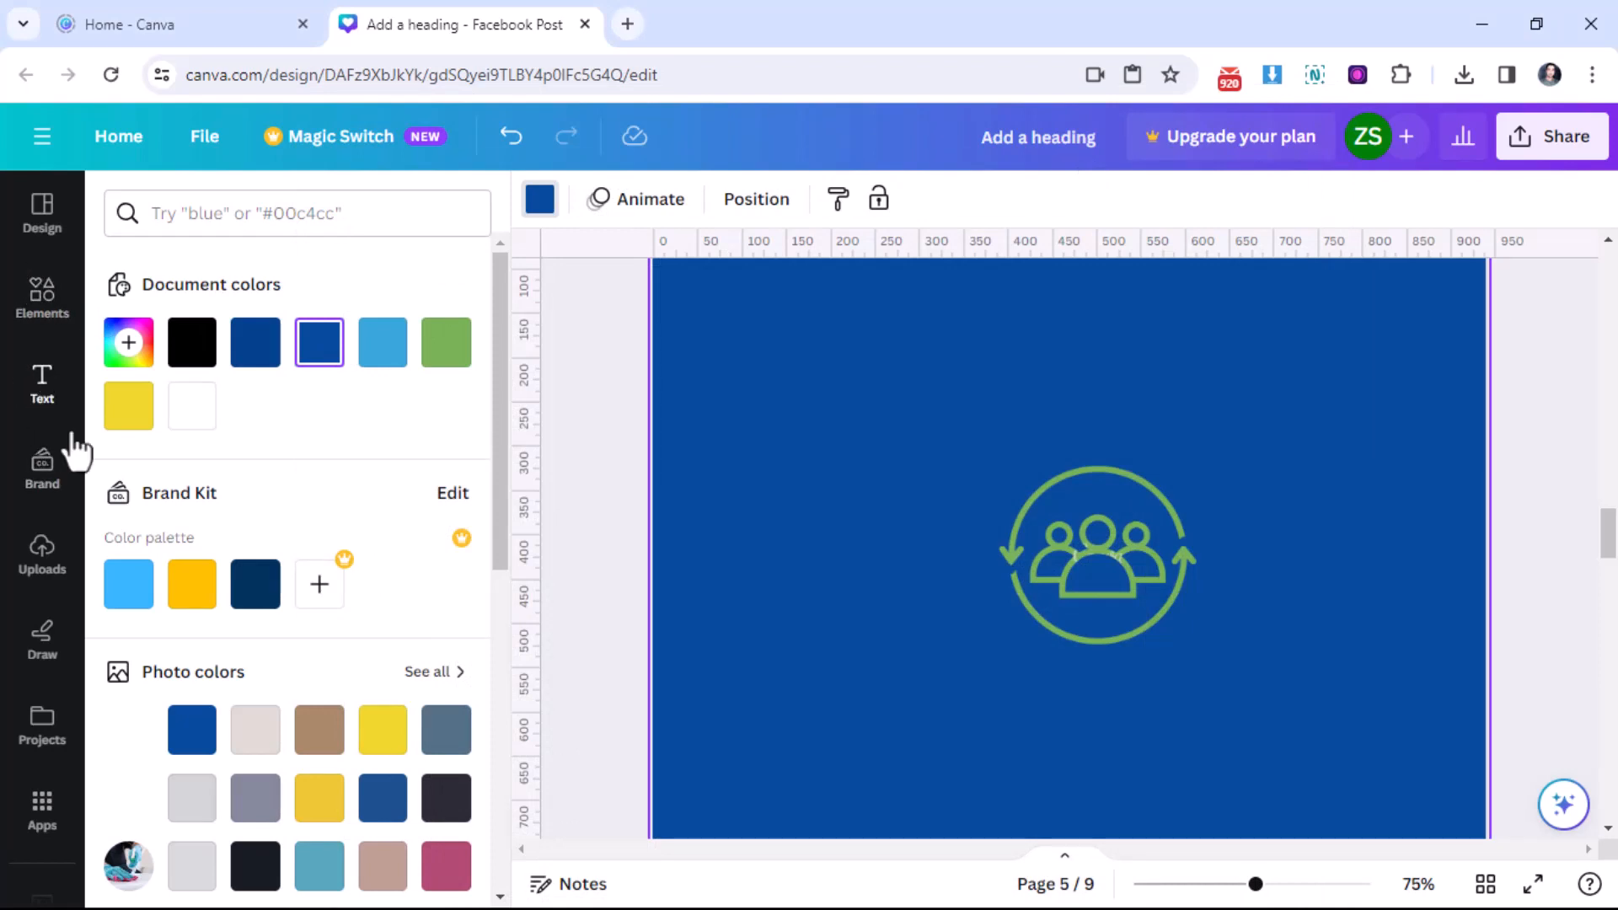
Step: Upload the newly saved vectorized PNG of the team icon from Downloads to Canva
click(43, 557)
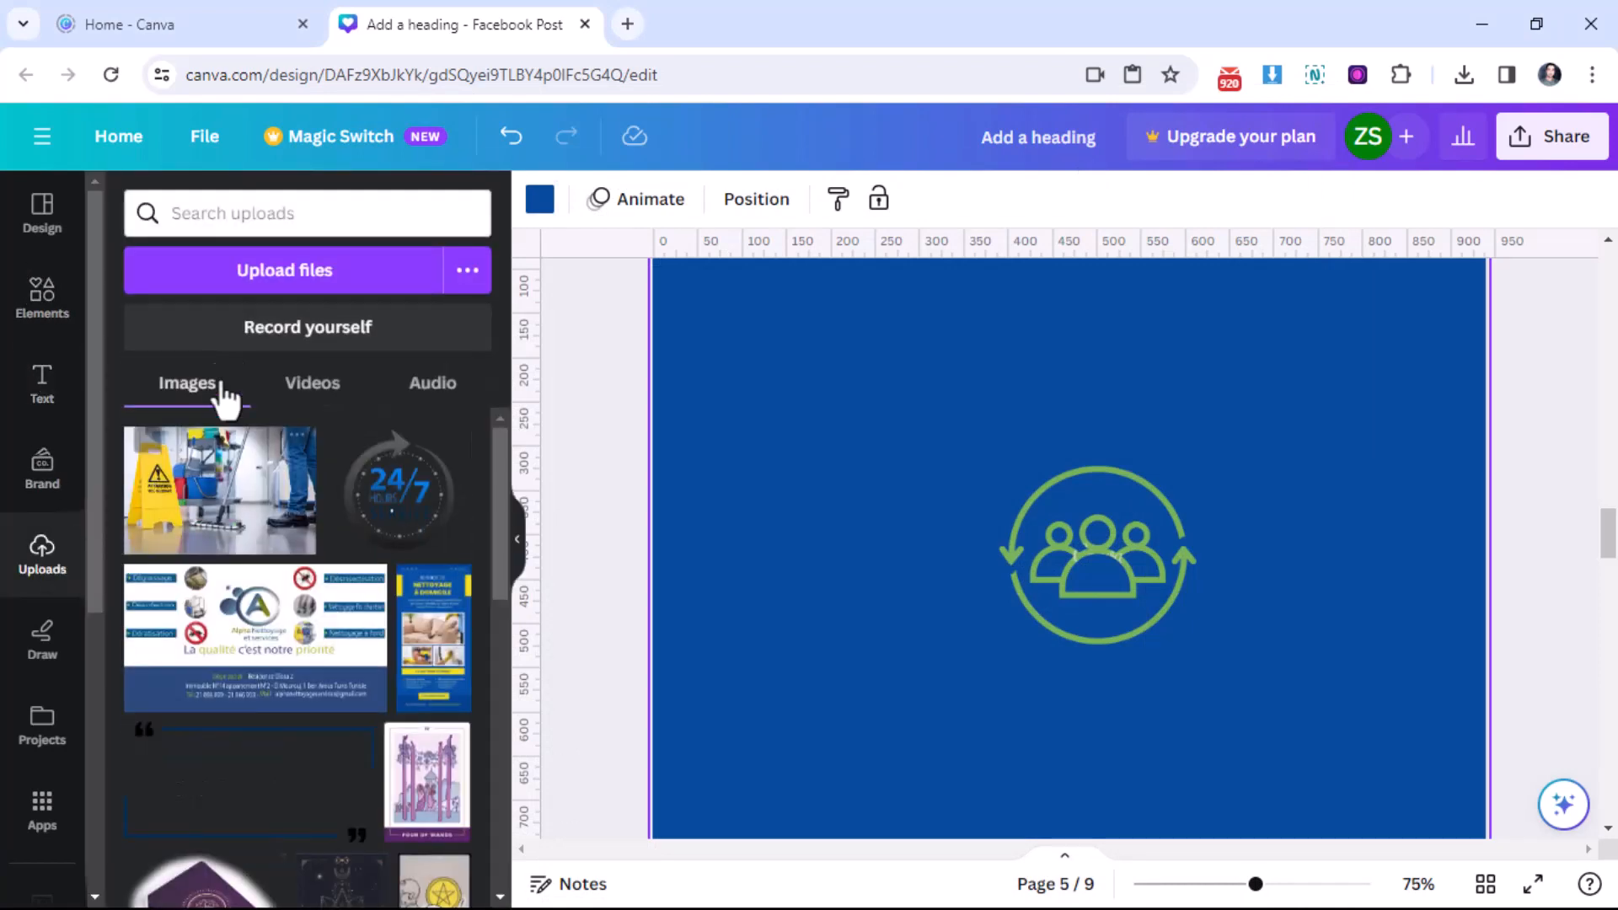
click(245, 274)
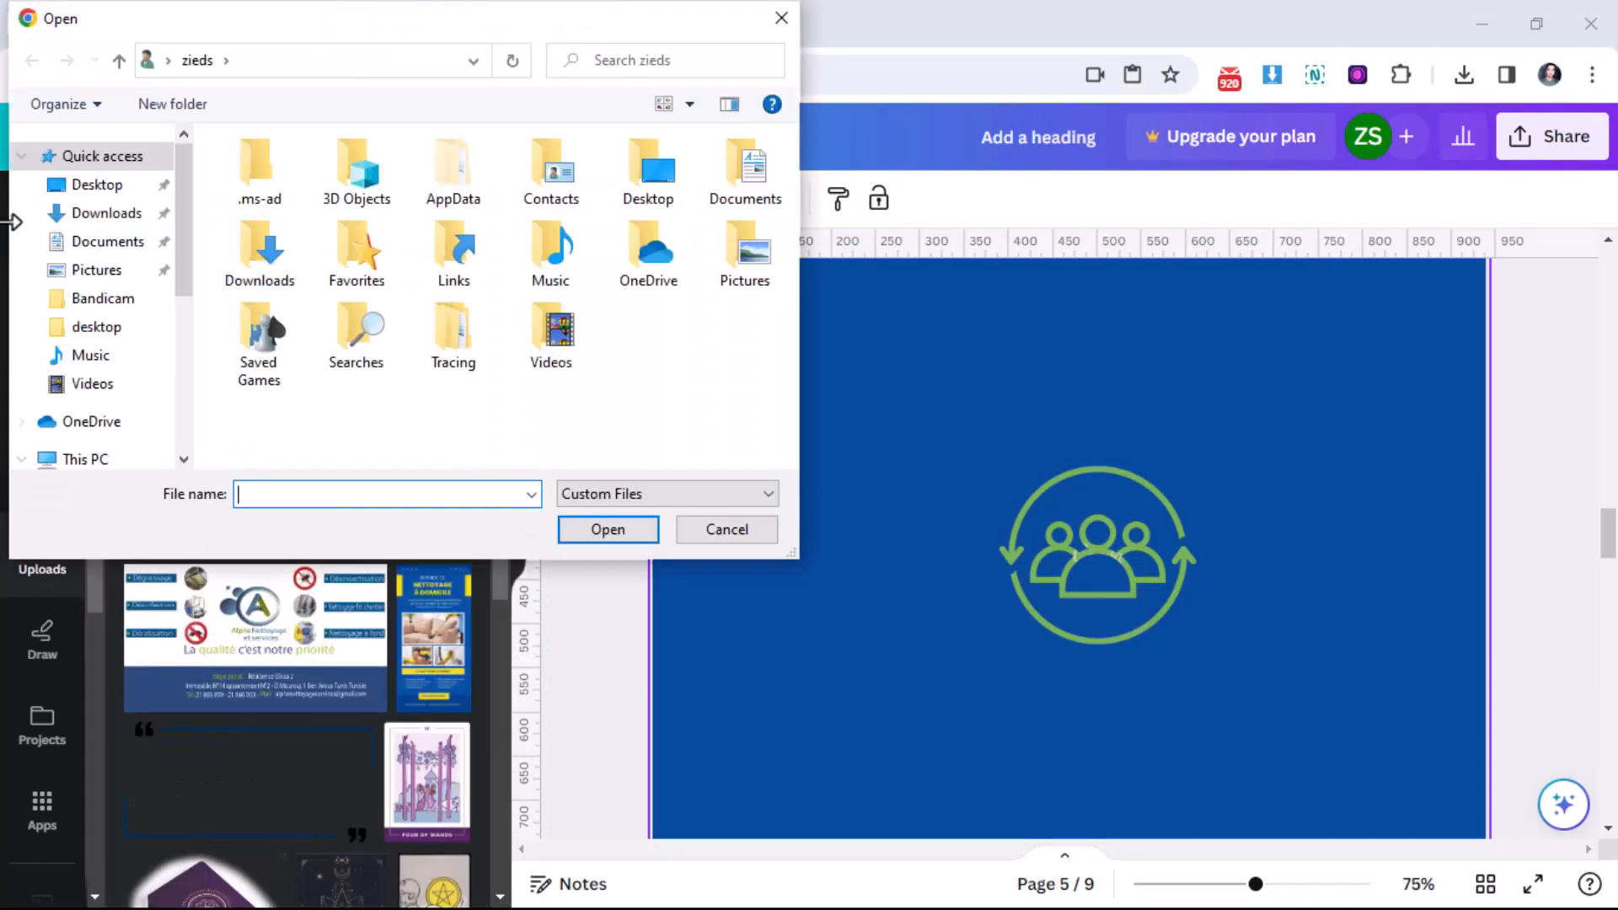
click(110, 217)
click(318, 209)
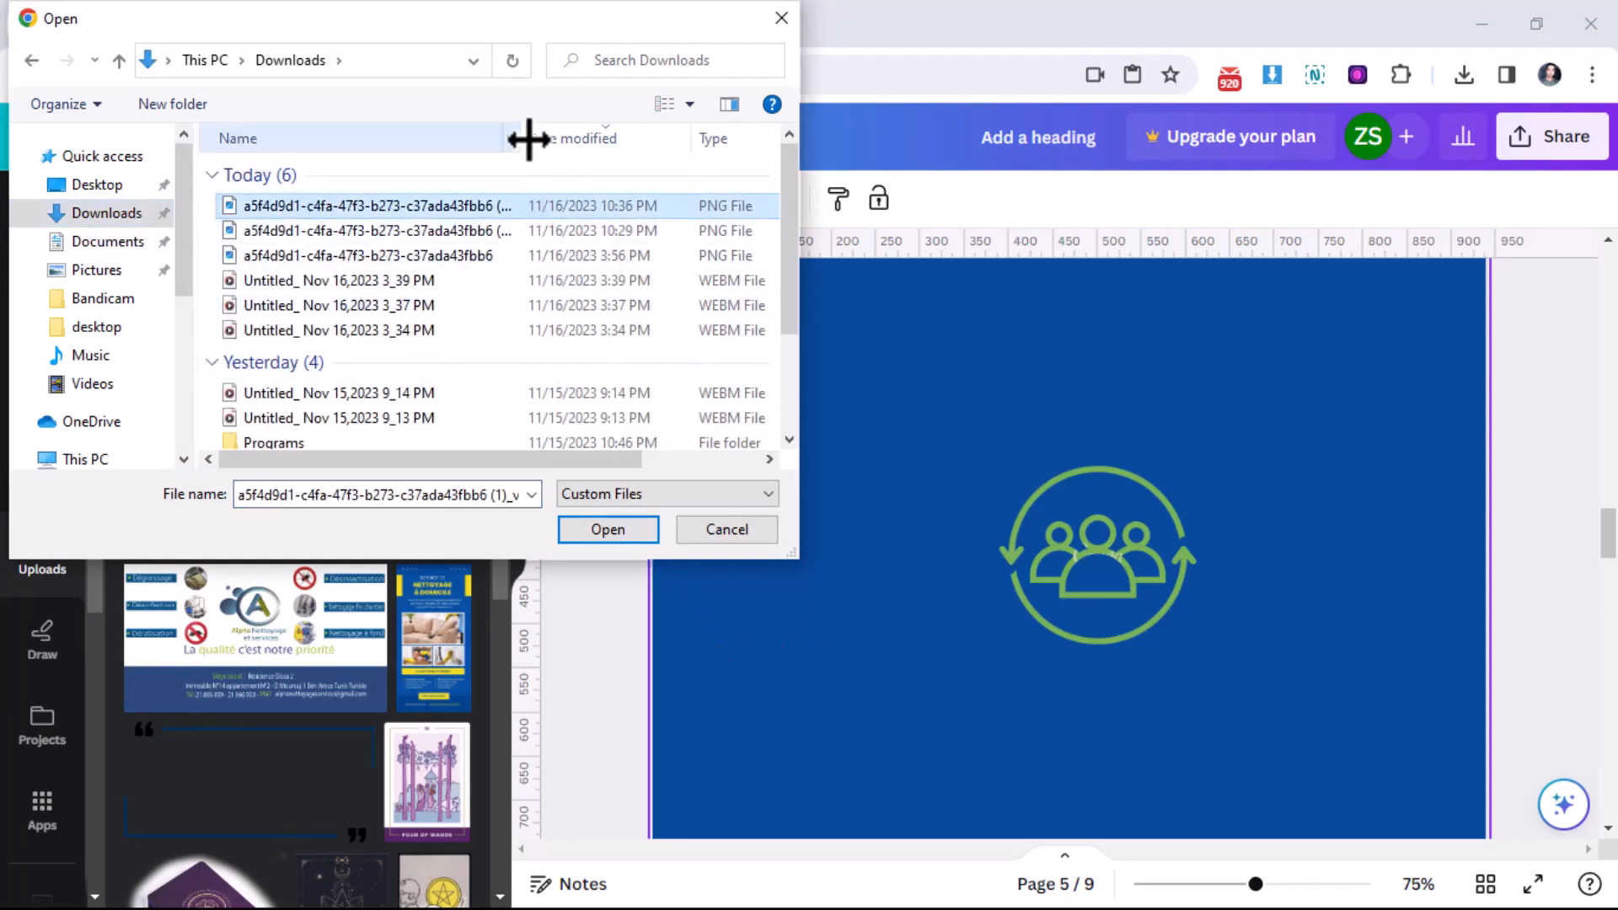
click(600, 536)
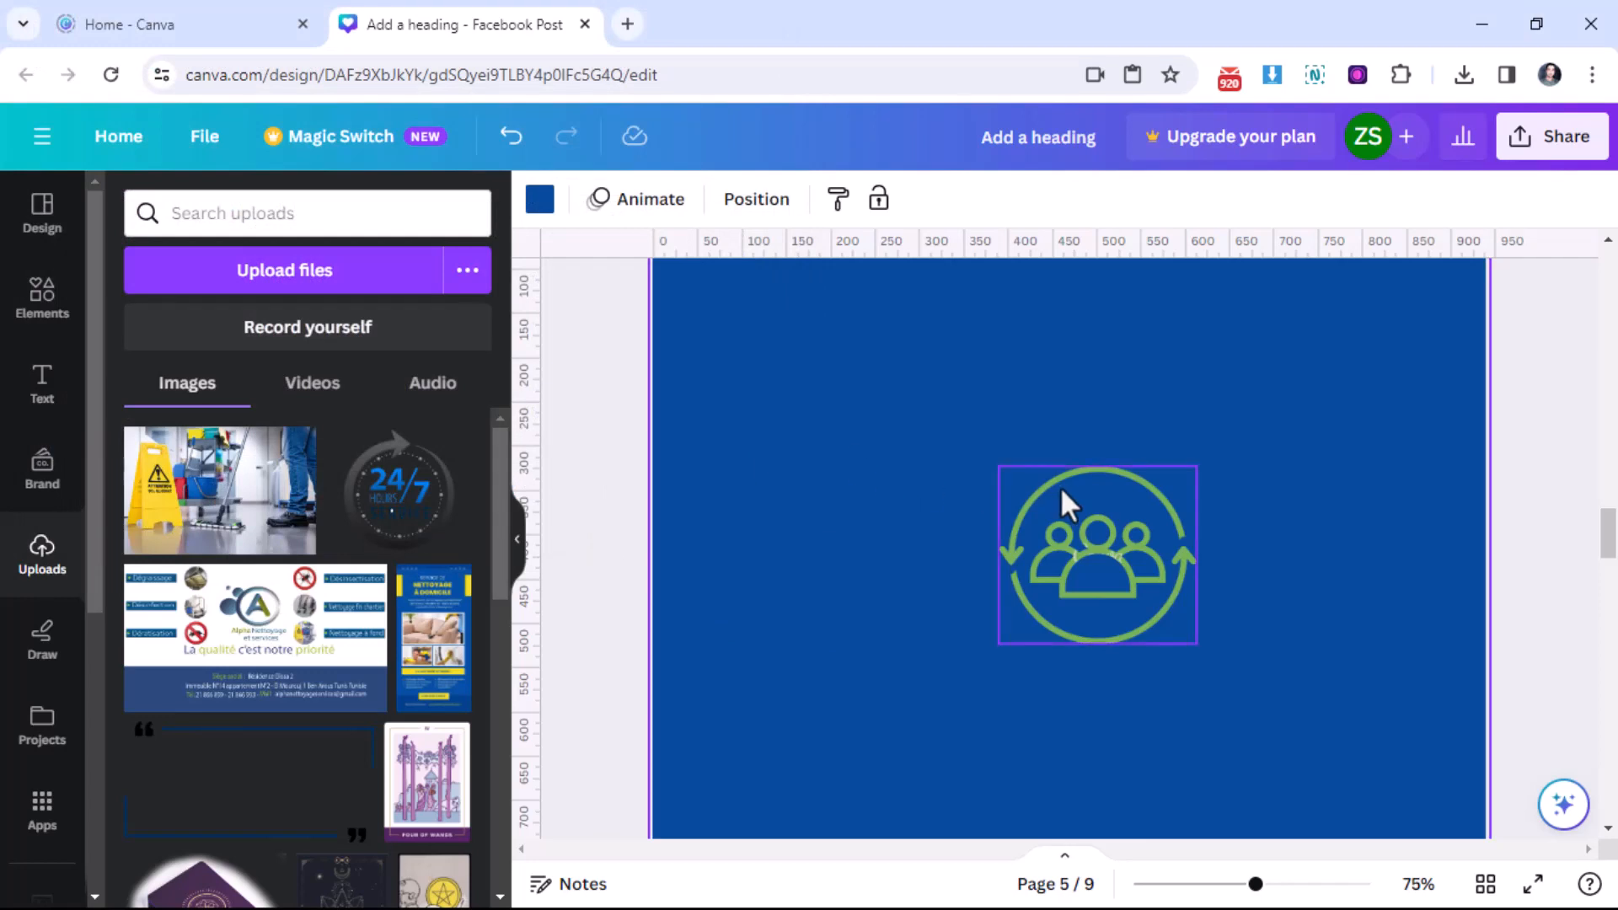
Step: Undo all recent color changes on the circled team icon on page 5
click(506, 148)
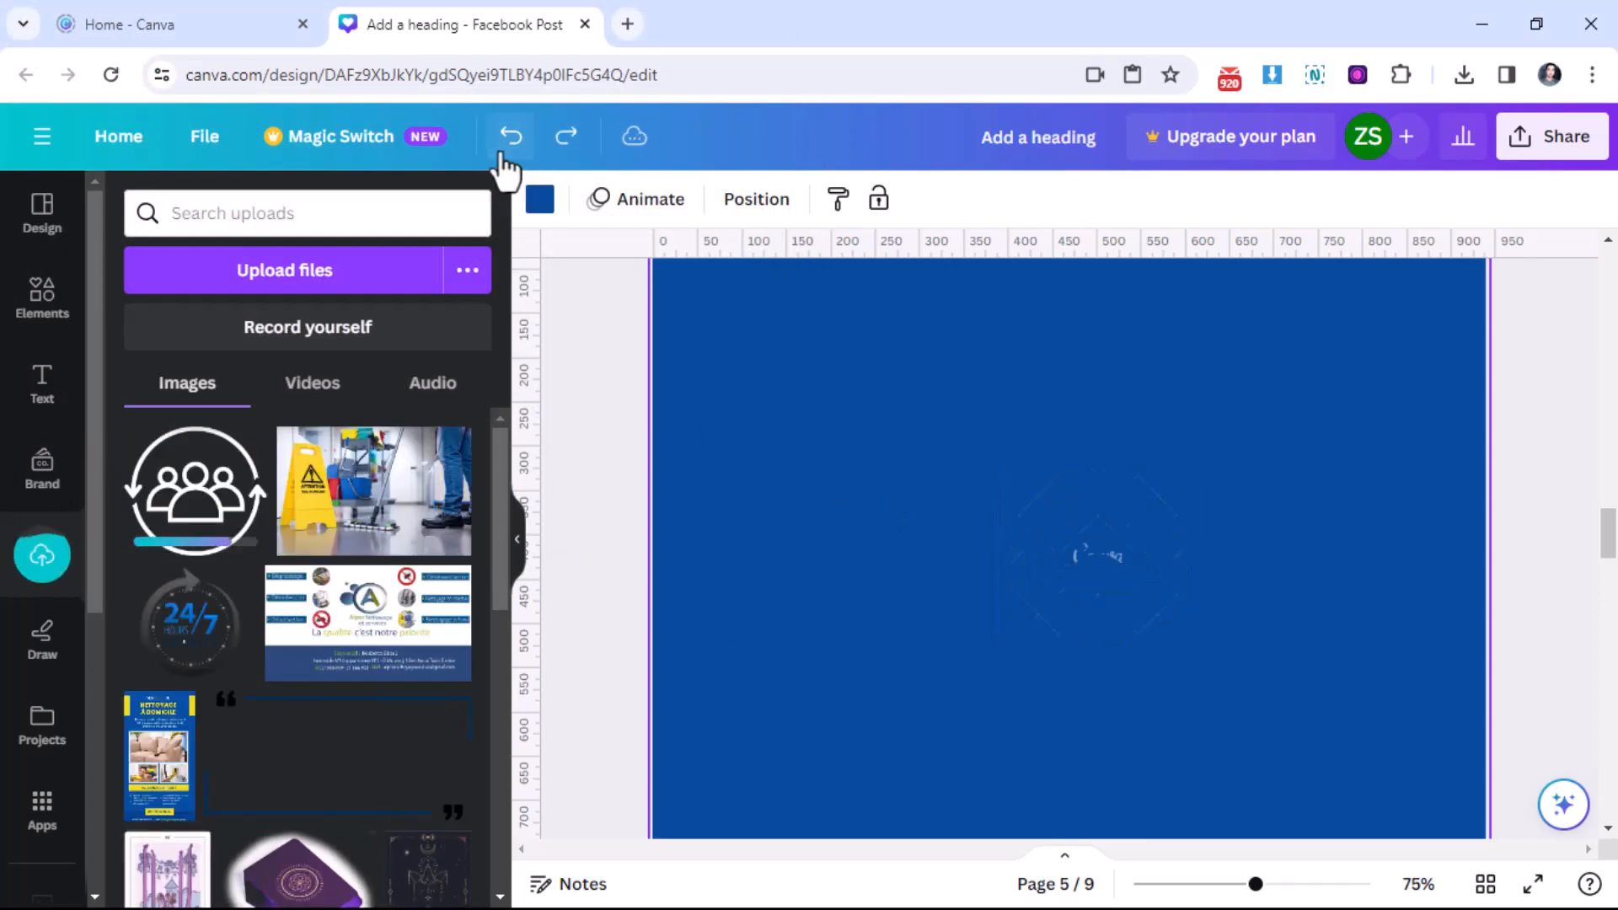
click(506, 152)
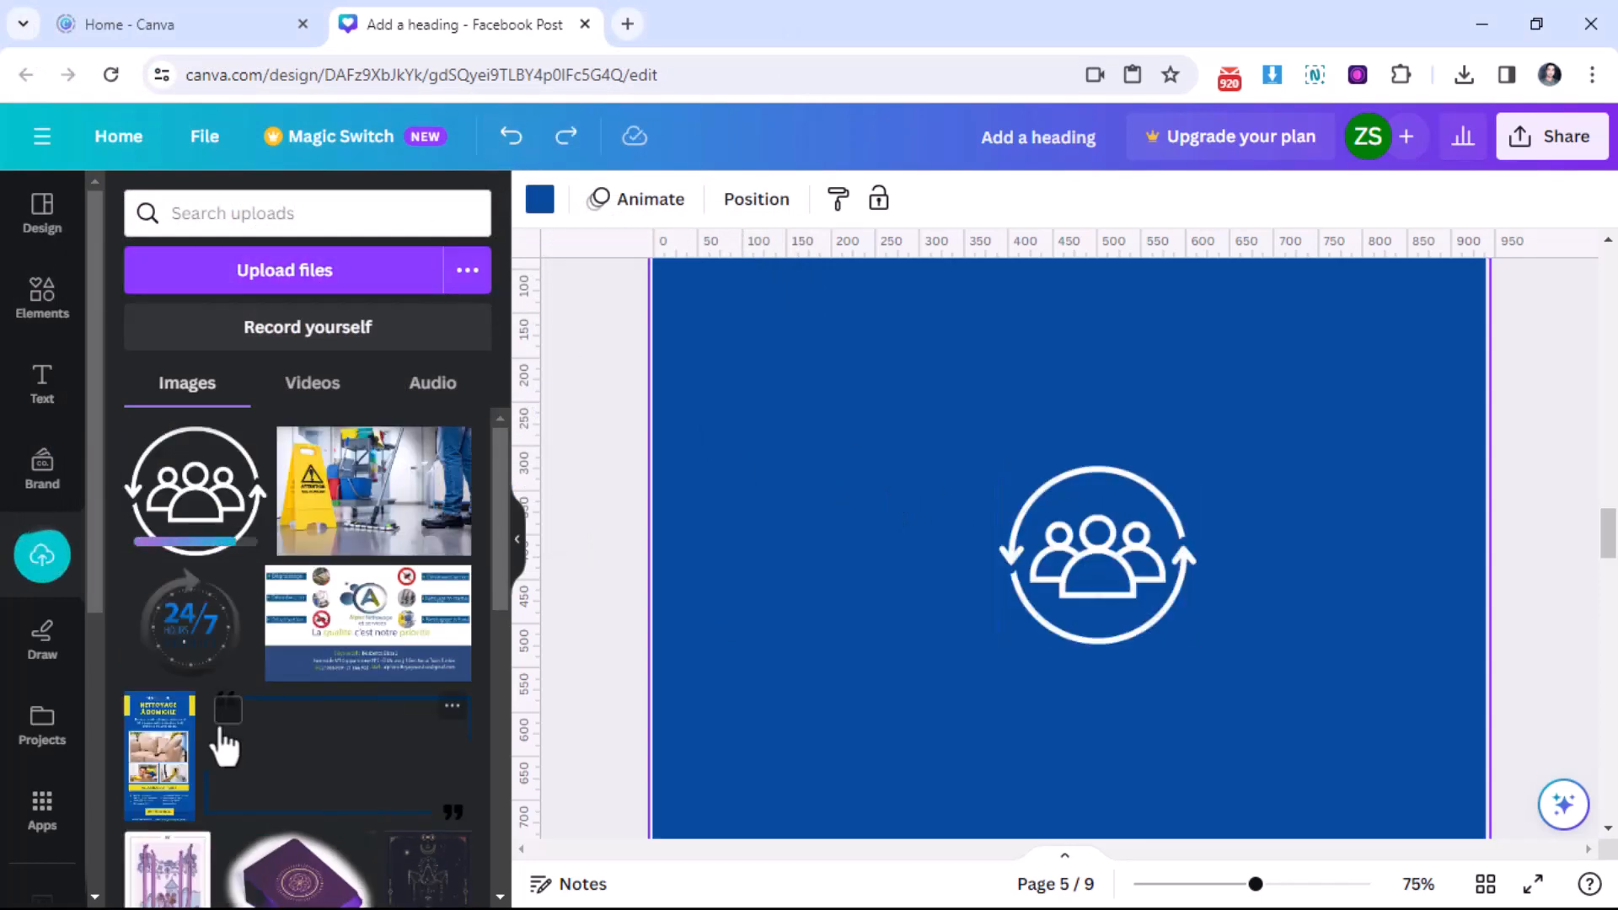
scroll(950, 596, up, 5)
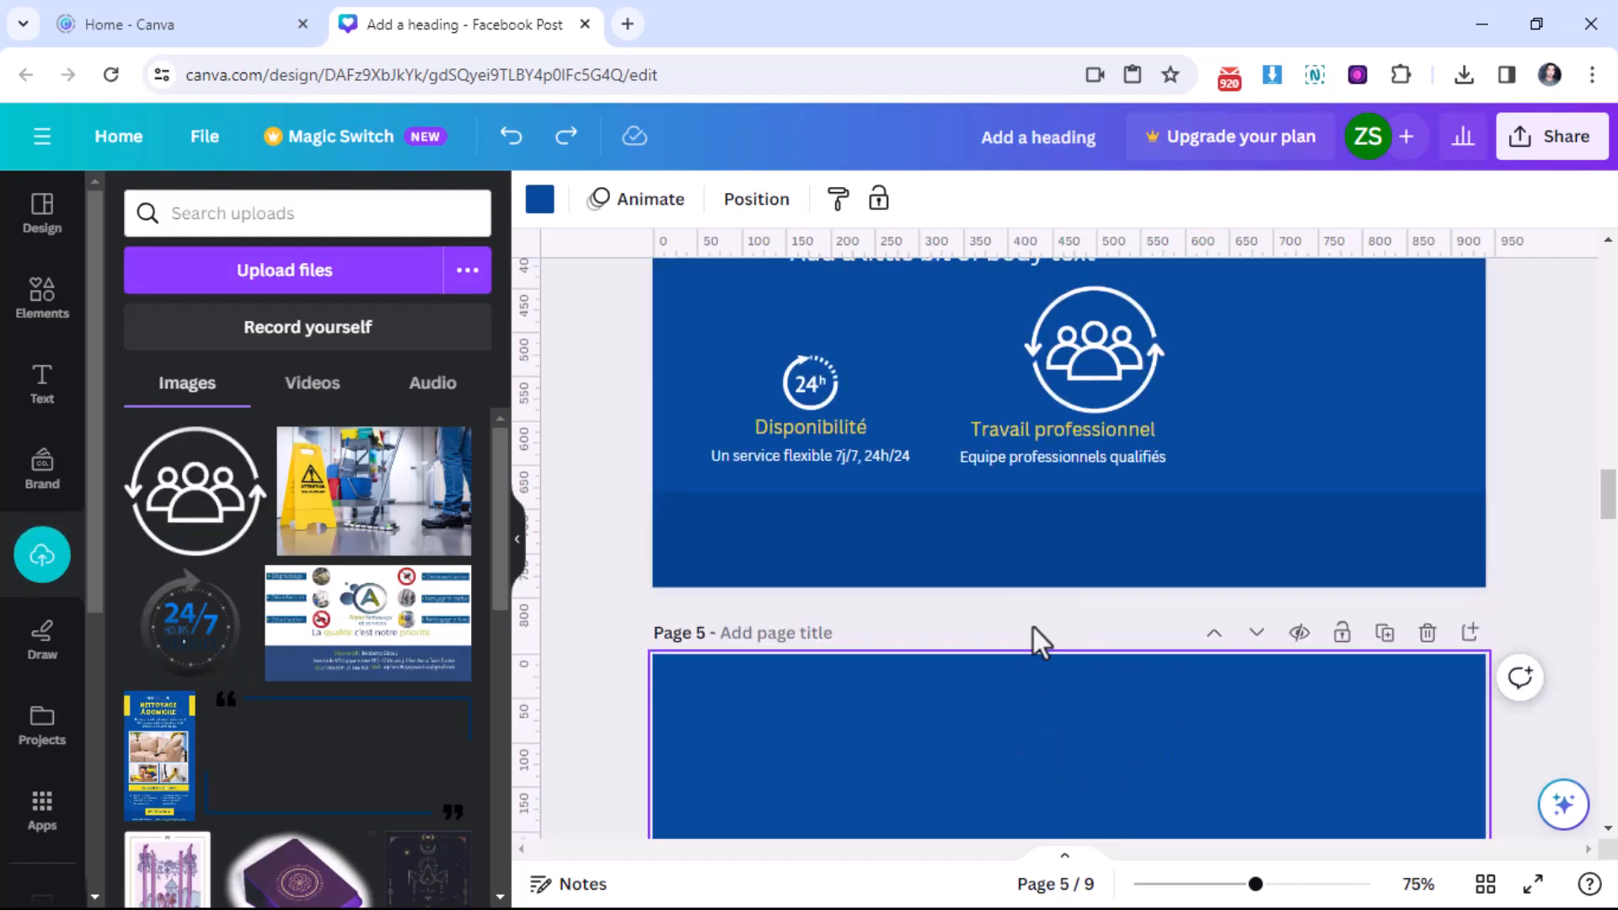
scroll(1036, 640, down, 4)
Step: Place the uploaded vectorized icon on page 5, shrink it and move it to the left of the watermarked icon
click(195, 489)
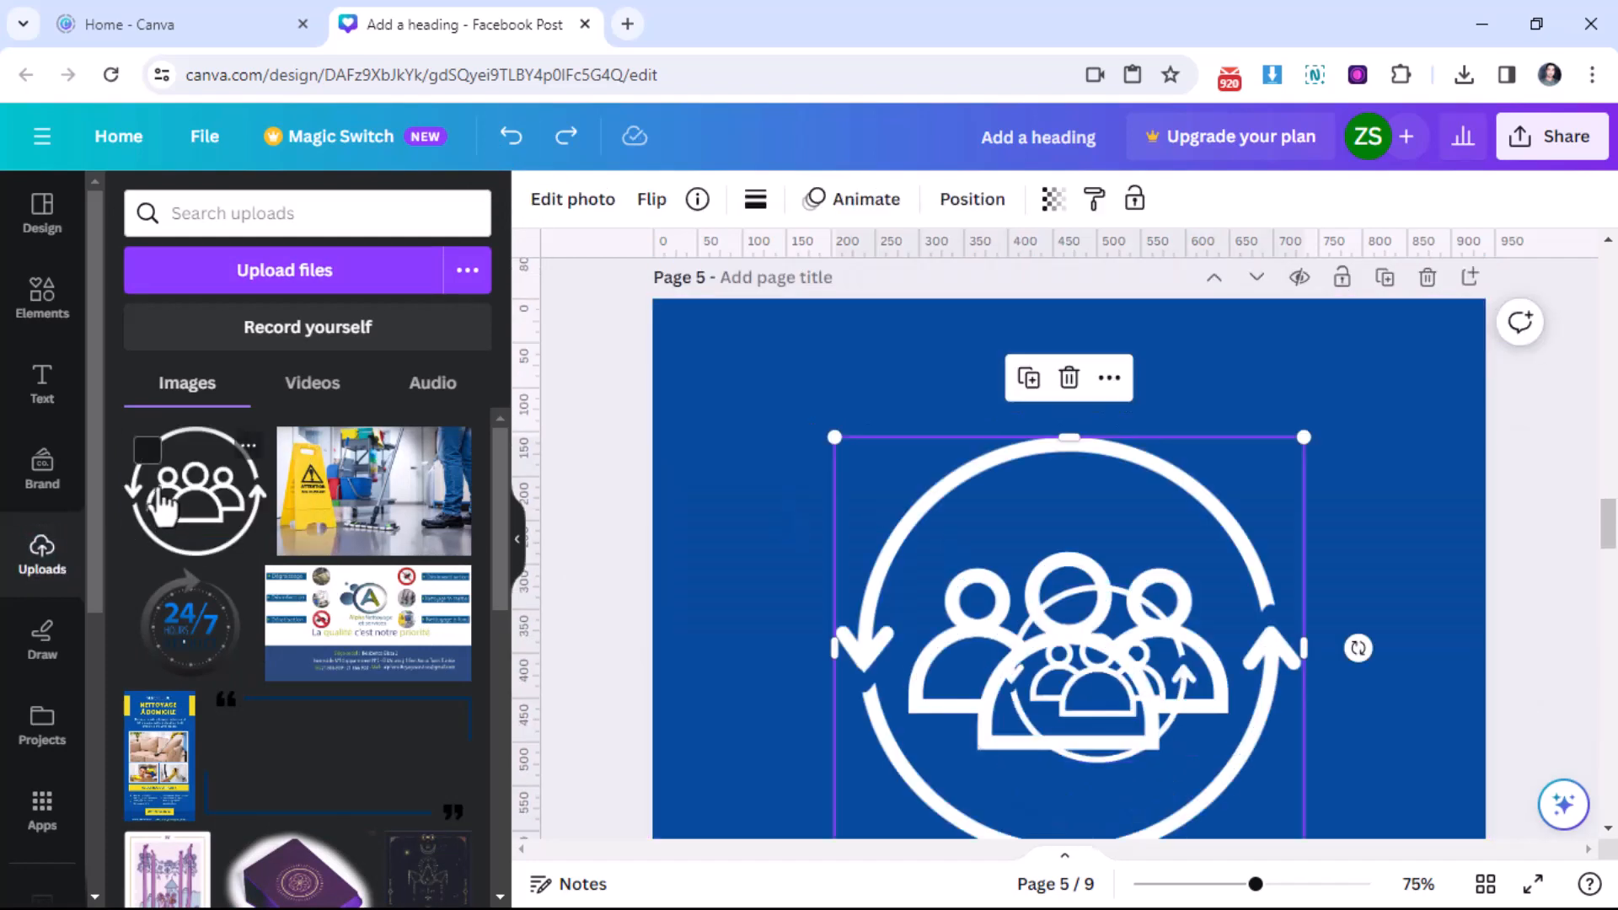
drag(1014, 502, 907, 462)
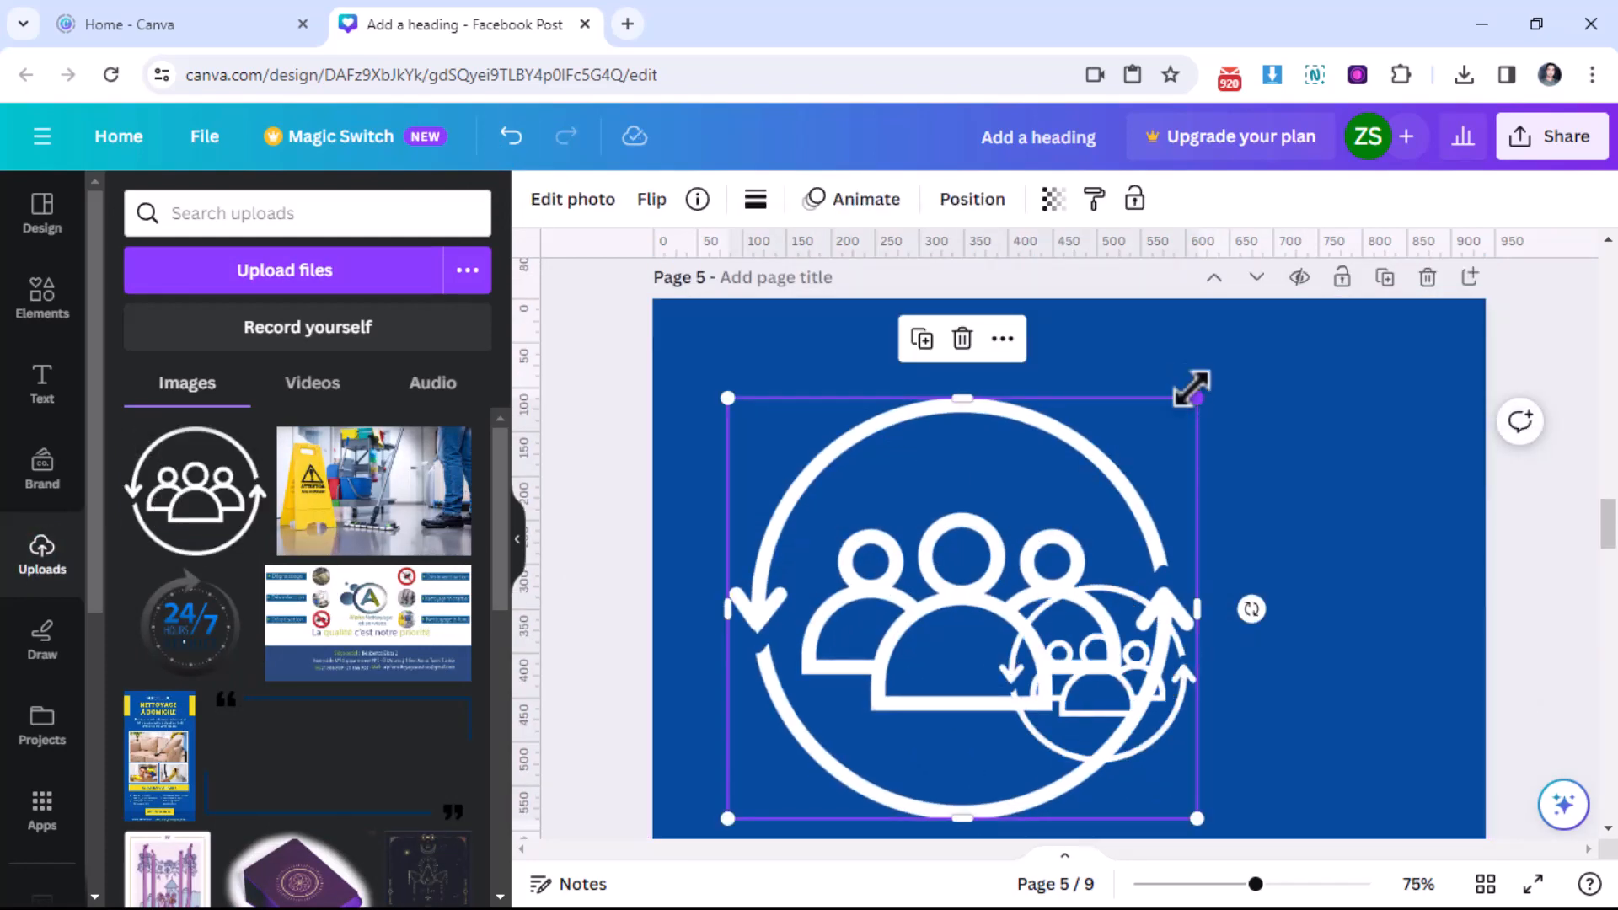
drag(1193, 390, 932, 585)
drag(867, 681, 879, 550)
click(1003, 715)
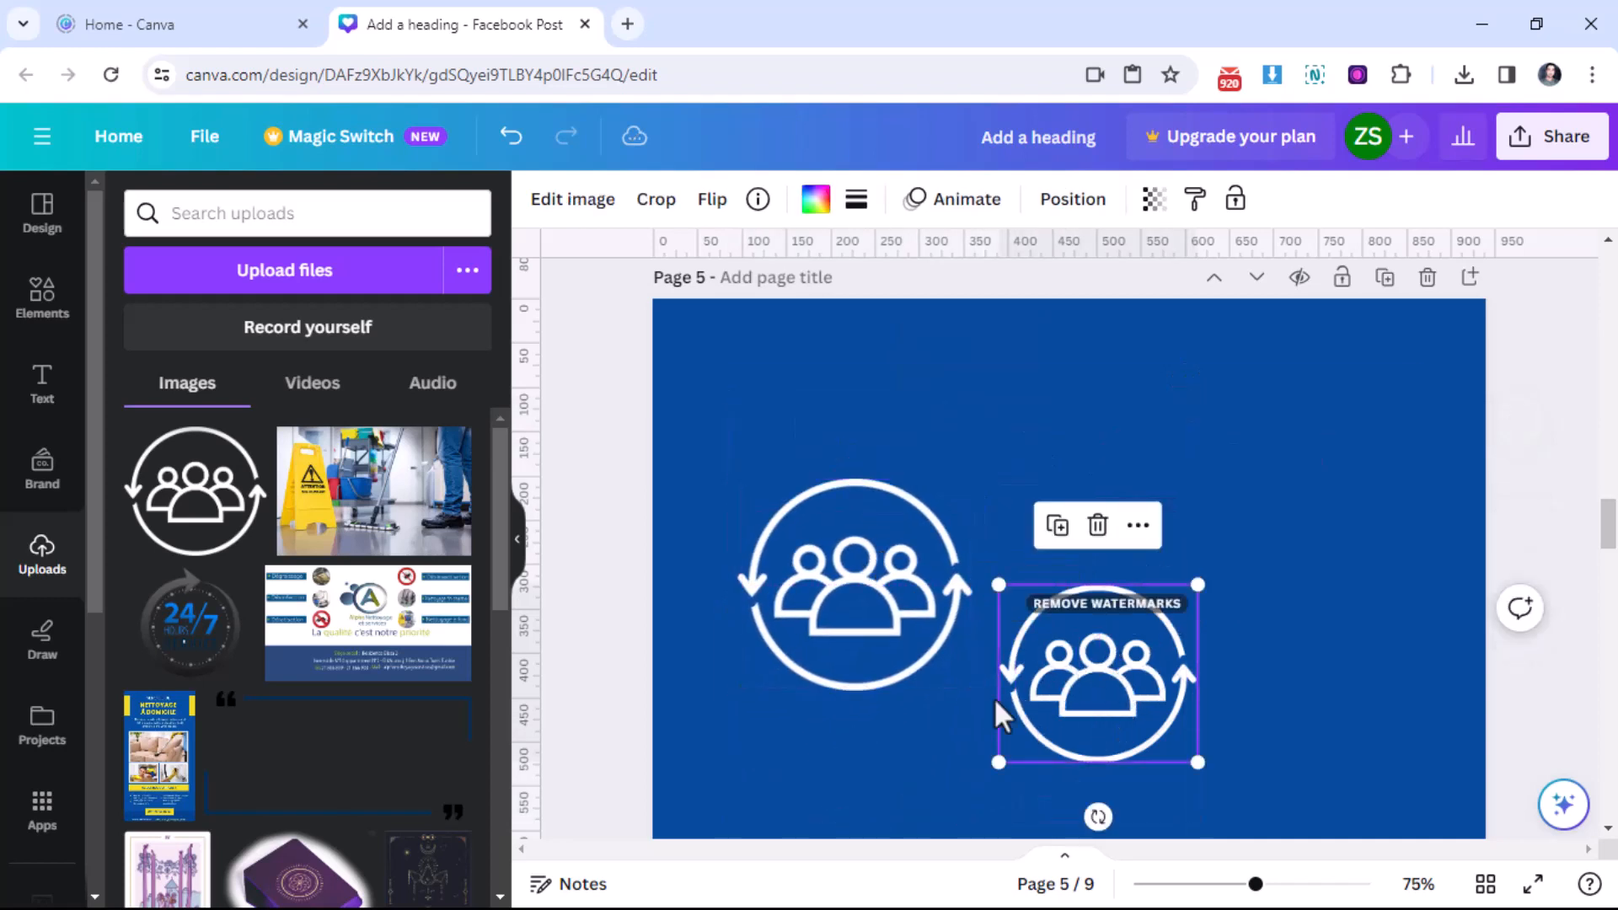
Step: Shrink the vectorized icon further and align it side by side with the watermarked icon
click(916, 567)
drag(872, 600, 876, 689)
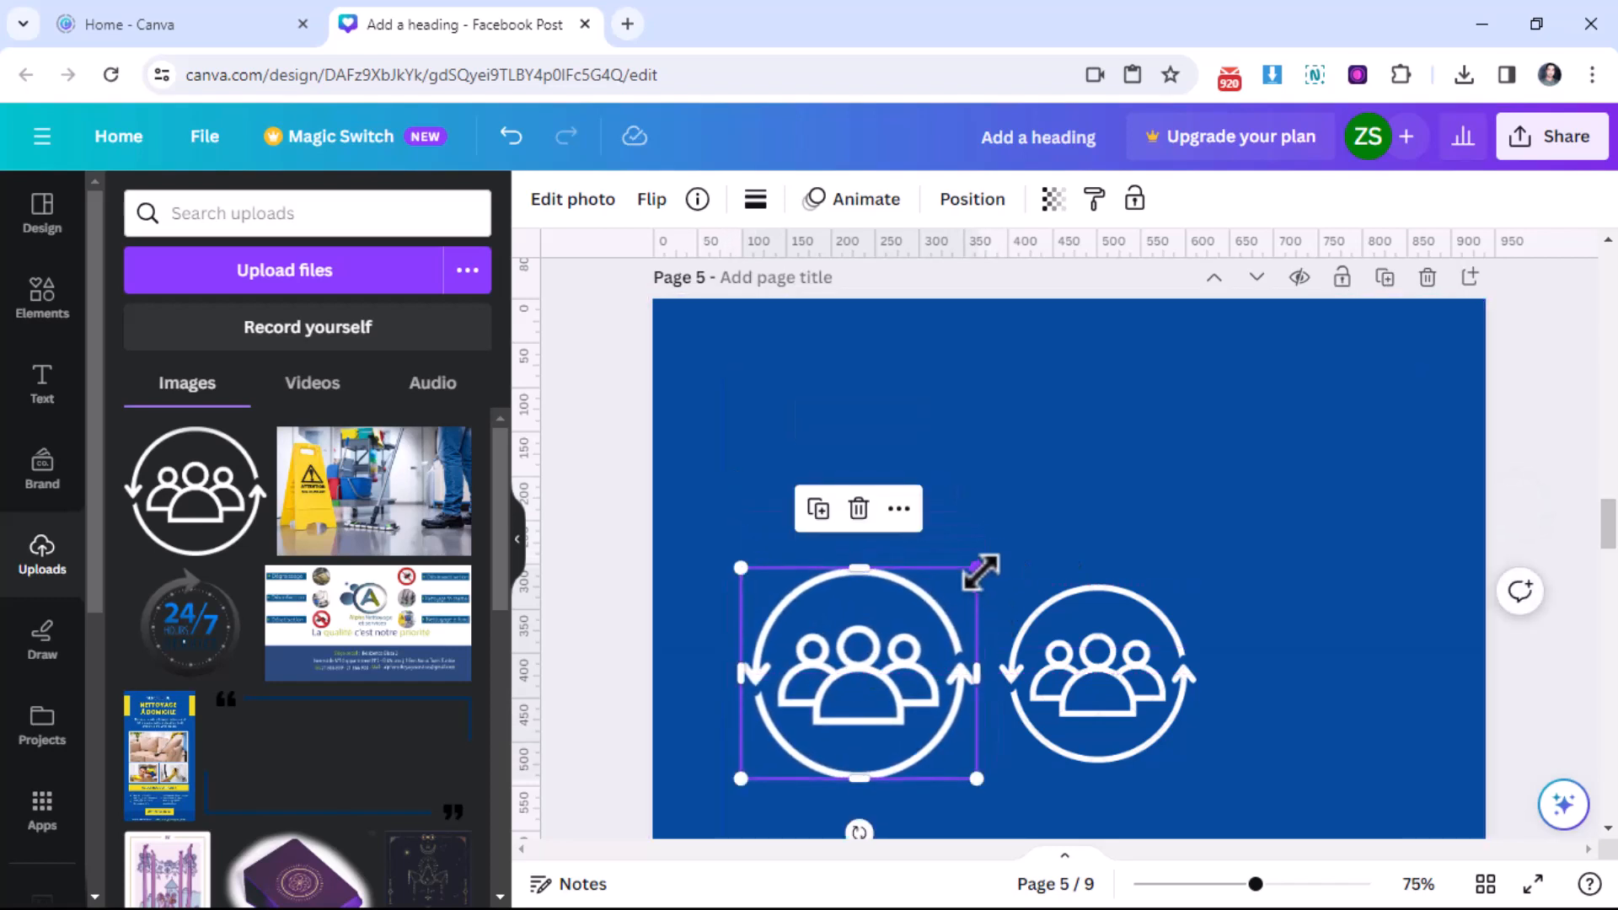
drag(977, 568, 926, 624)
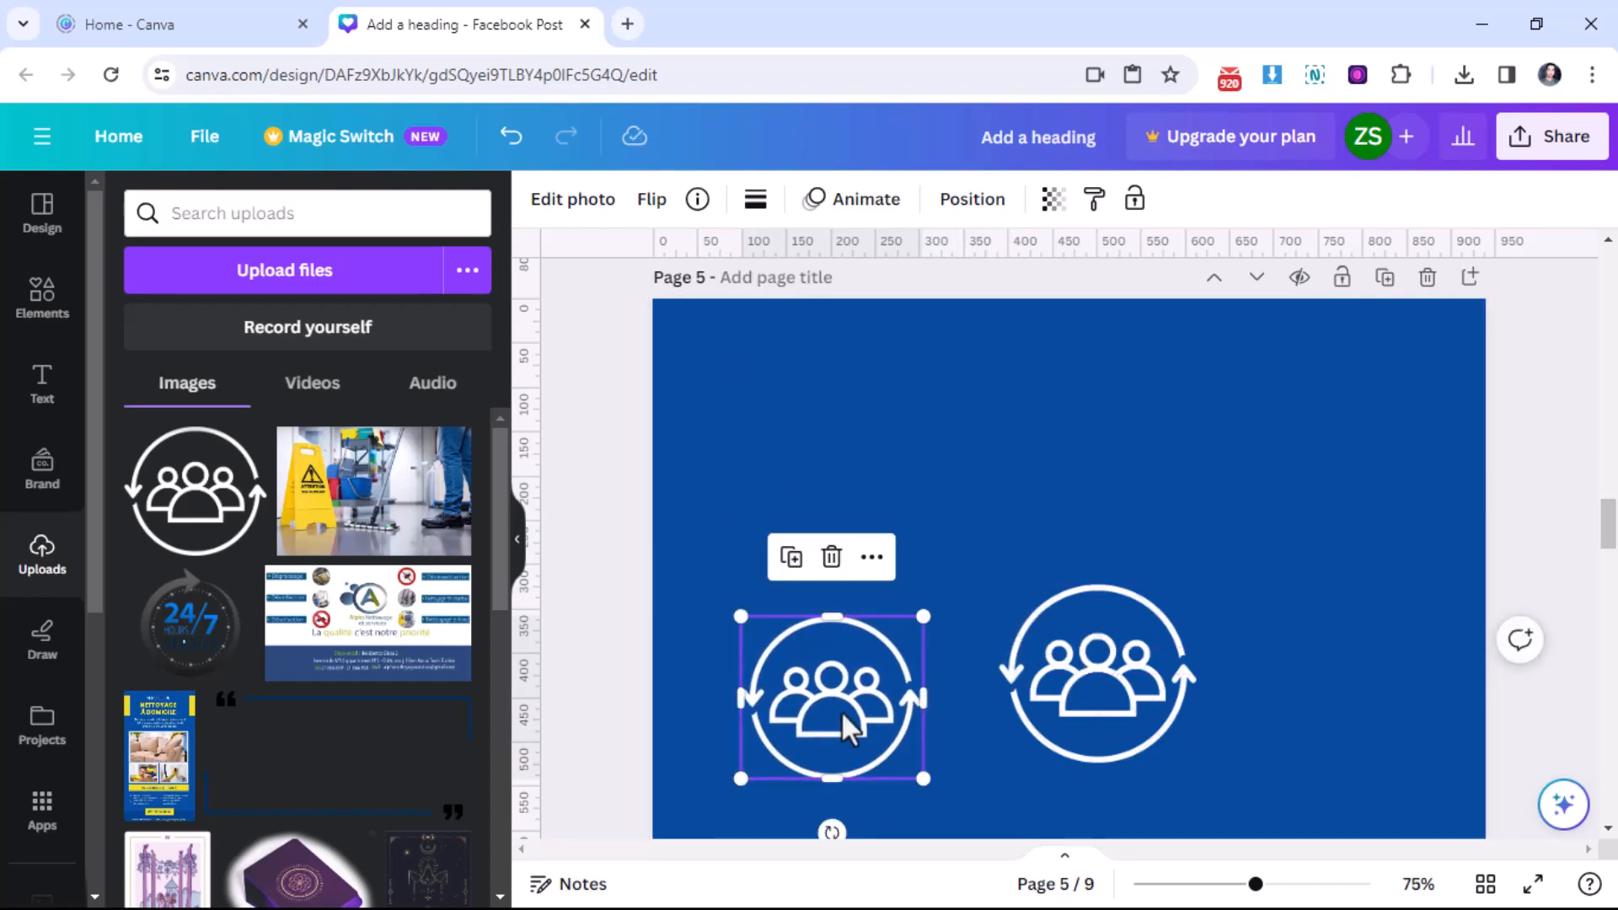
drag(845, 722, 879, 699)
Step: Compare the watermarked icon with the vectorized copy and delete the vectorized copy from page 5
click(1038, 589)
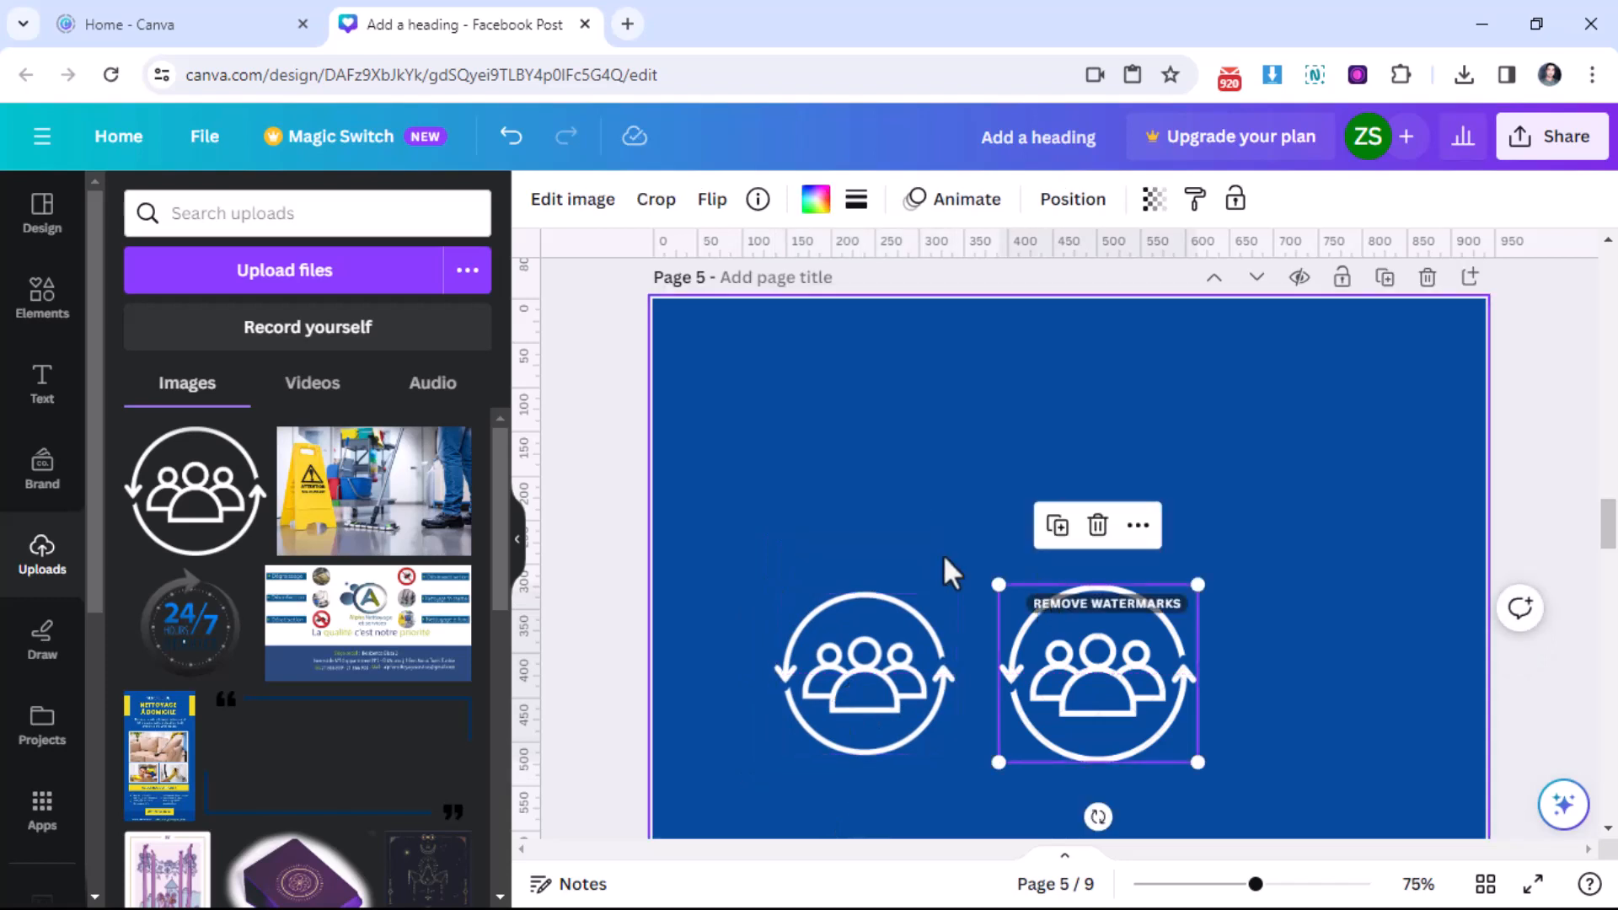
click(873, 533)
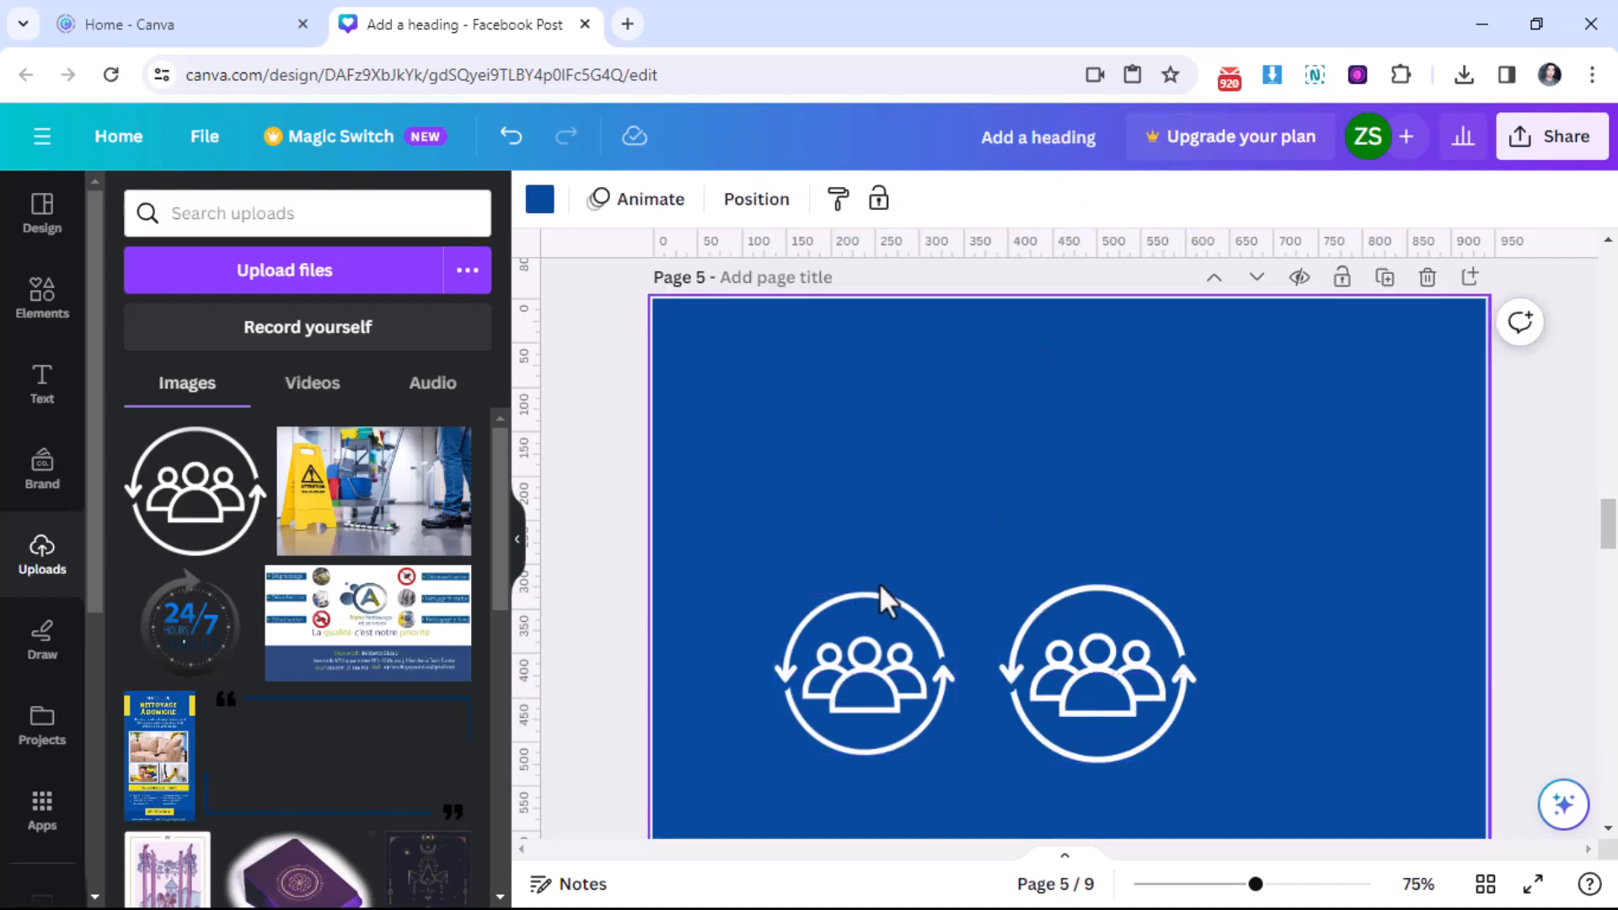
click(896, 622)
key(Delete)
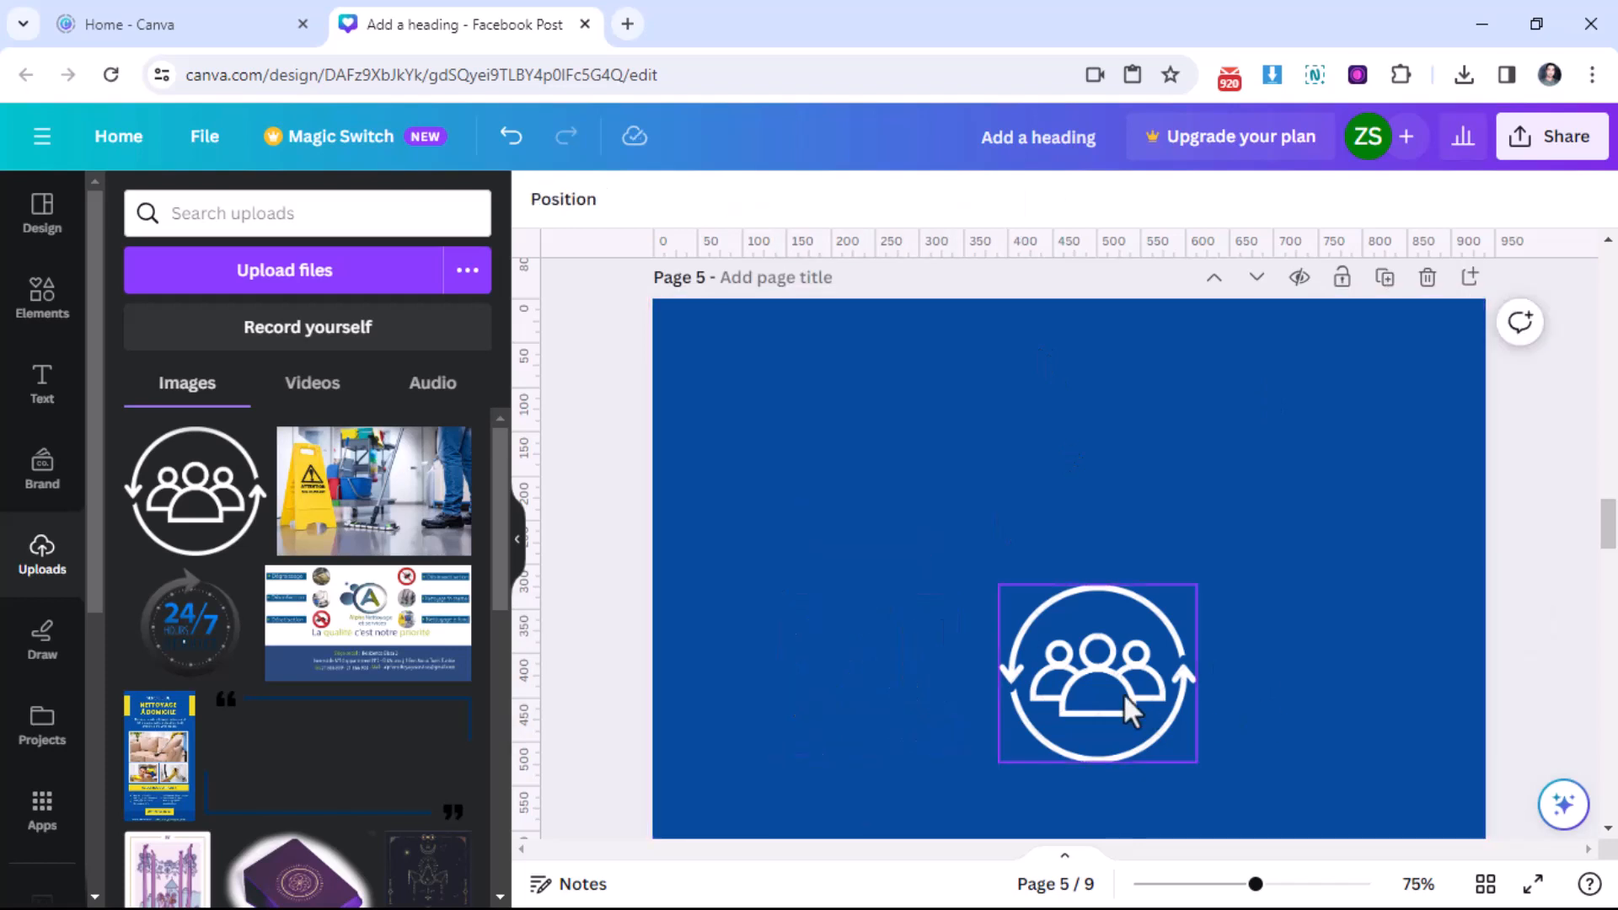
Step: Move the remaining watermarked team icon up and left toward the middle of page 5, and deselect it
drag(1125, 693, 1058, 576)
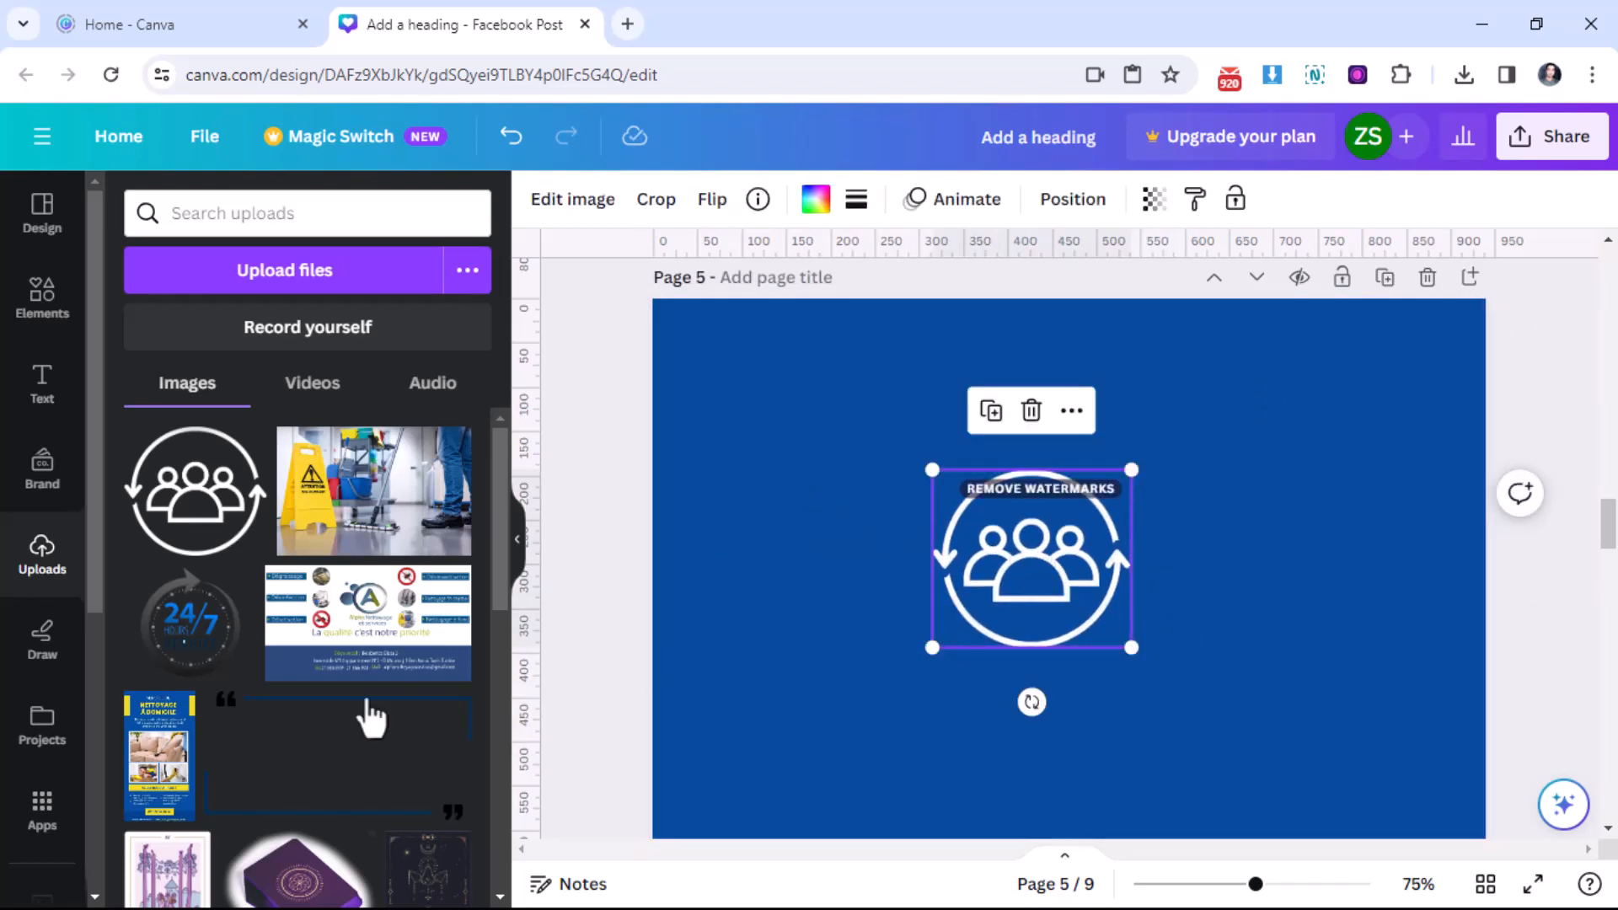
click(1336, 510)
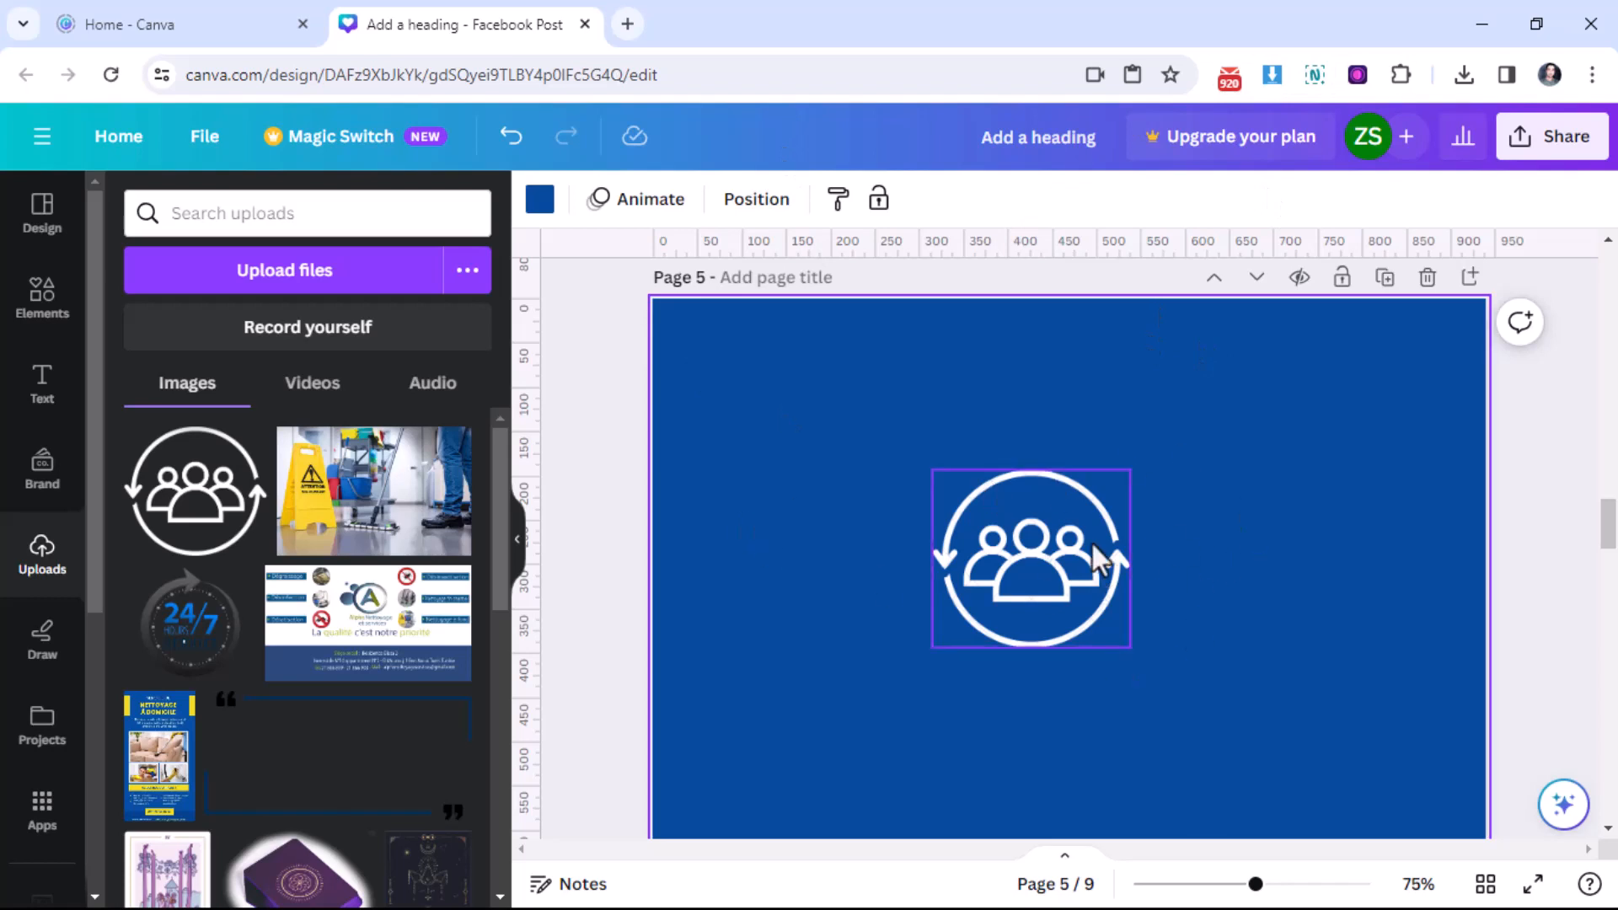
Step: Capture an area of about 226 x 210 px around the team icon with Nimbus Capture and save it as the PNG bg
click(1315, 82)
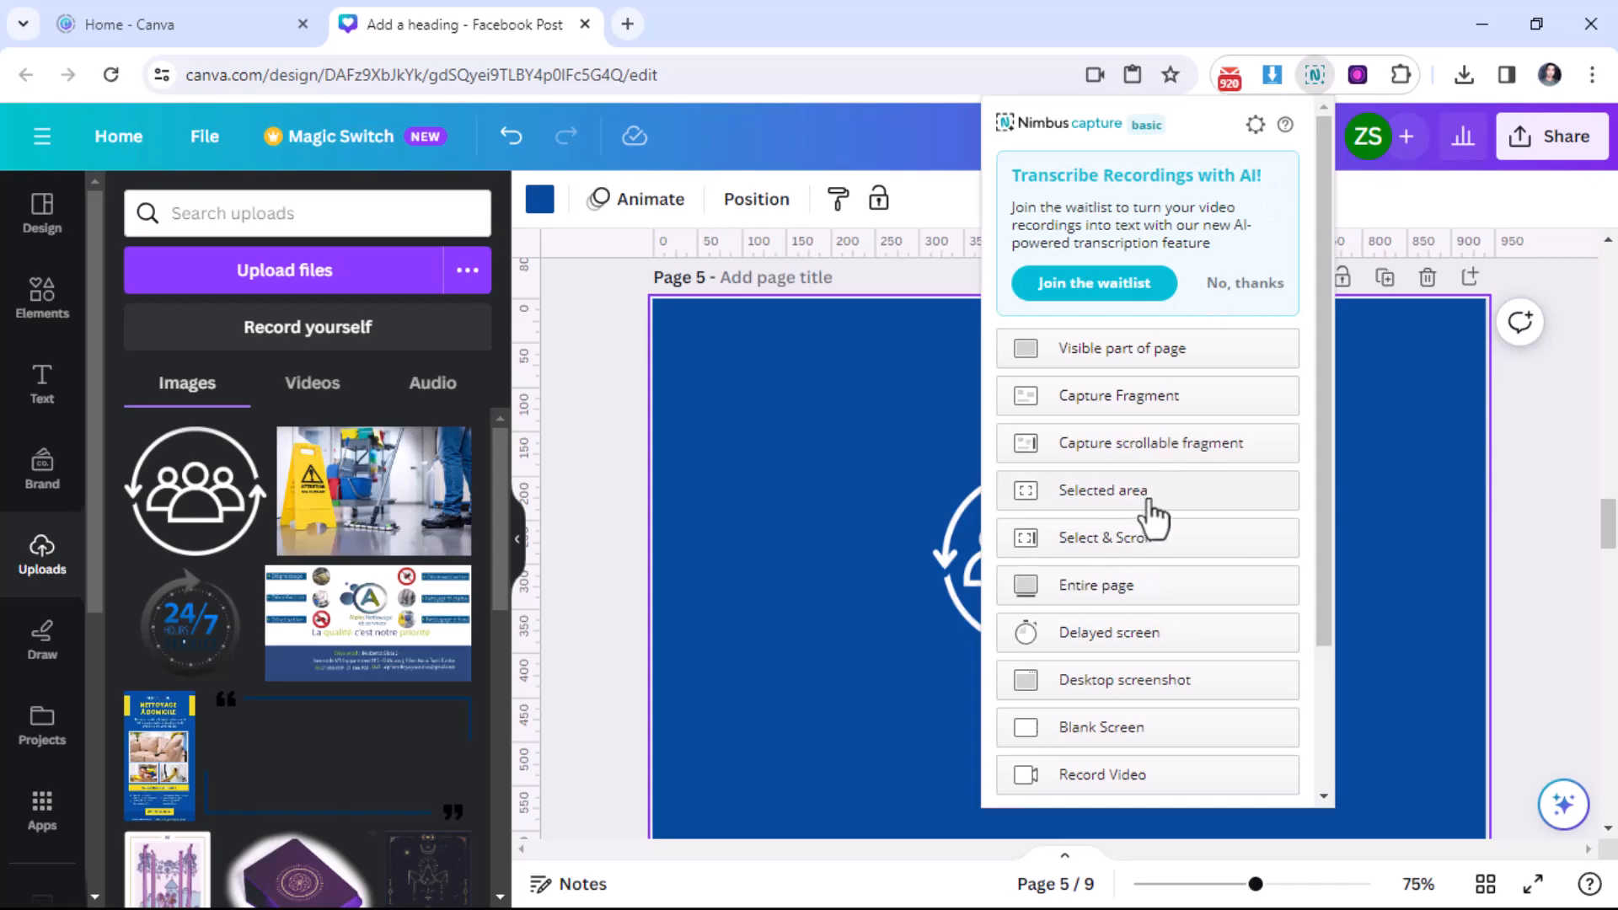
click(1201, 506)
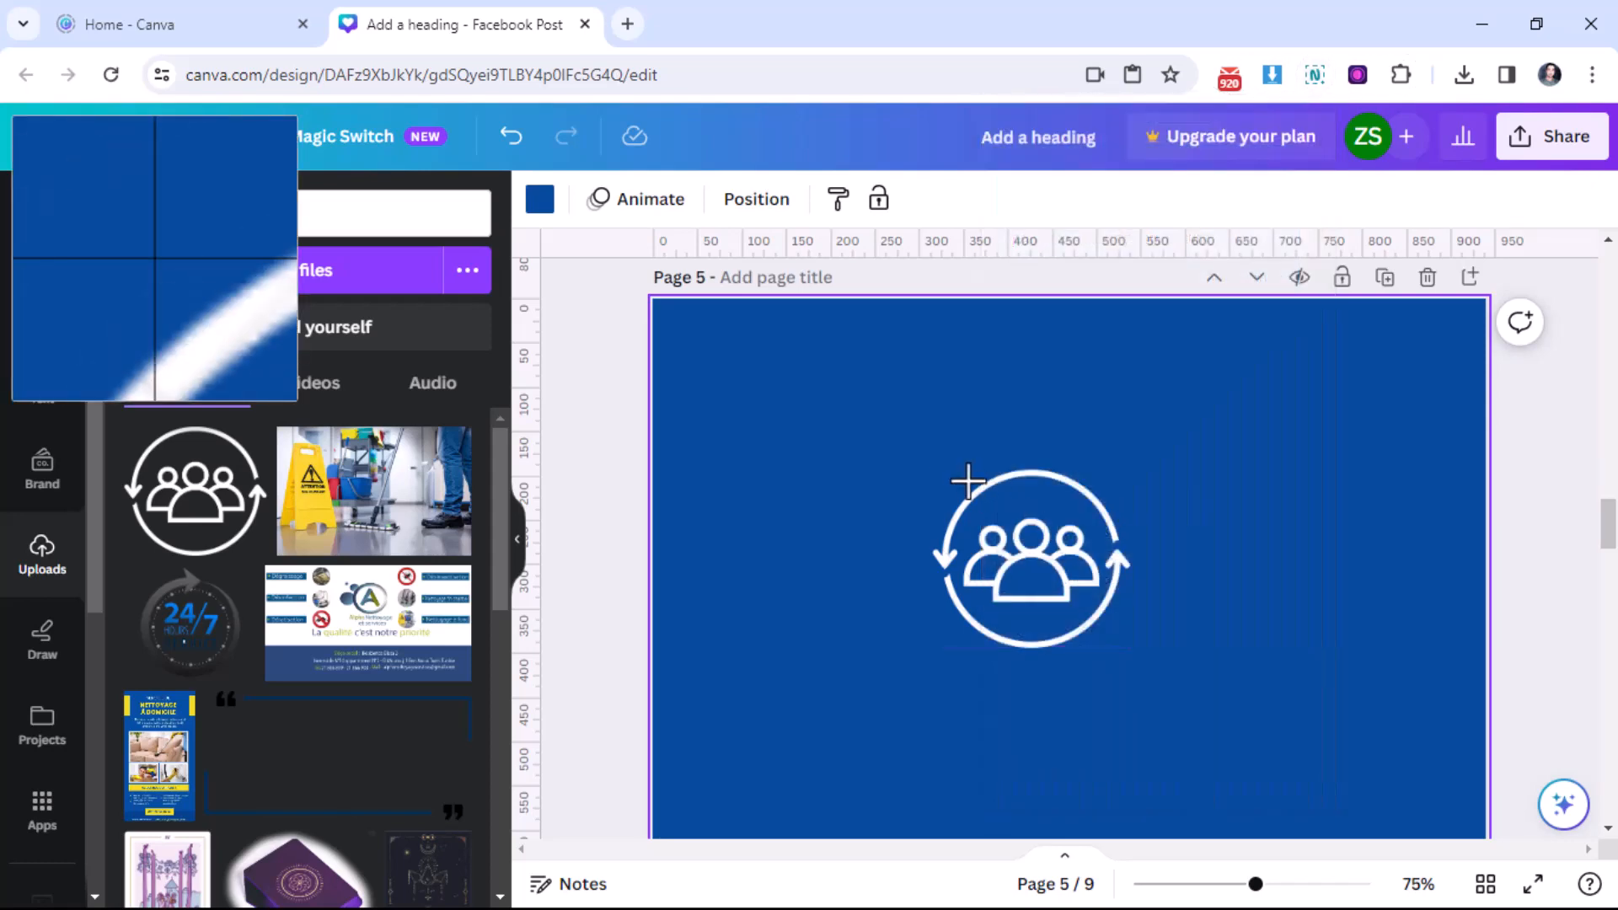
drag(906, 444, 1156, 676)
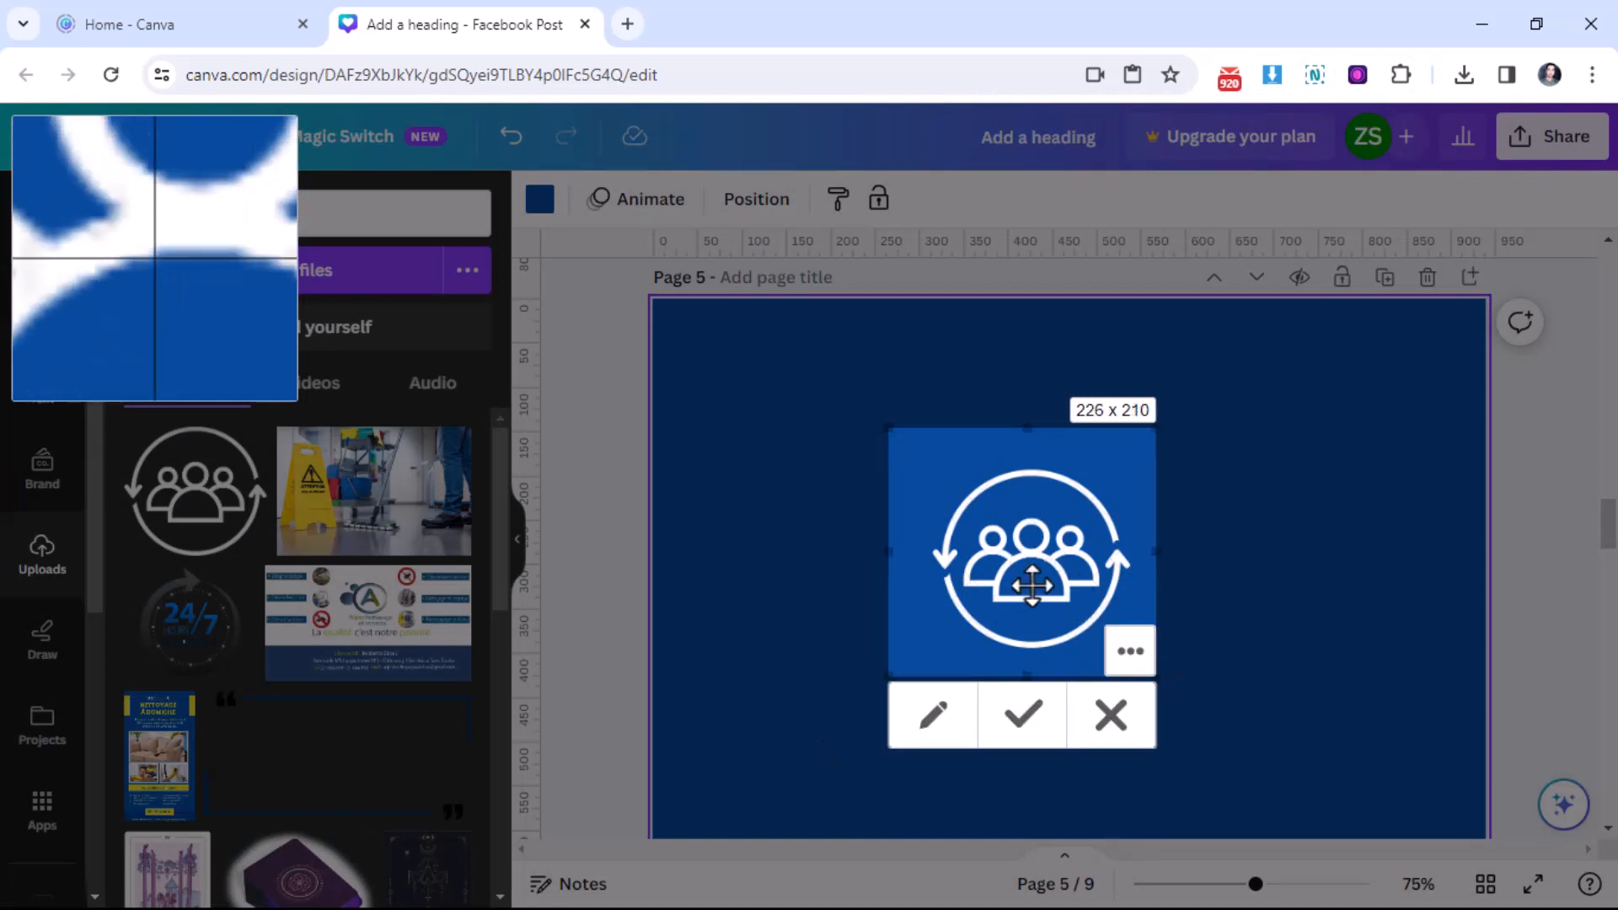
click(1023, 717)
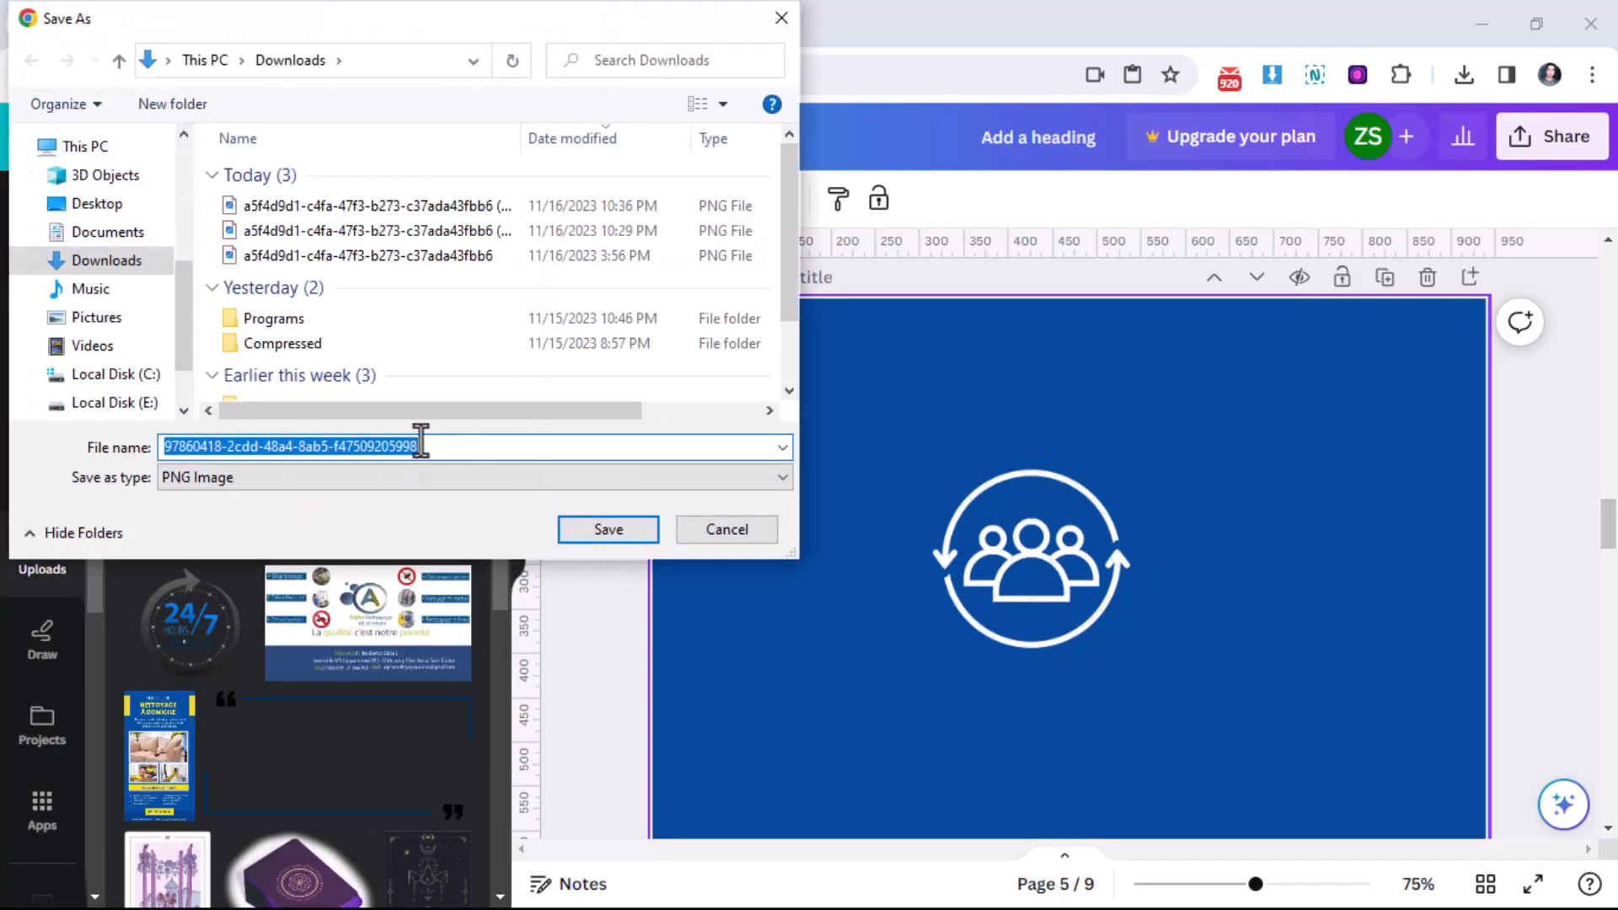
text(bg)
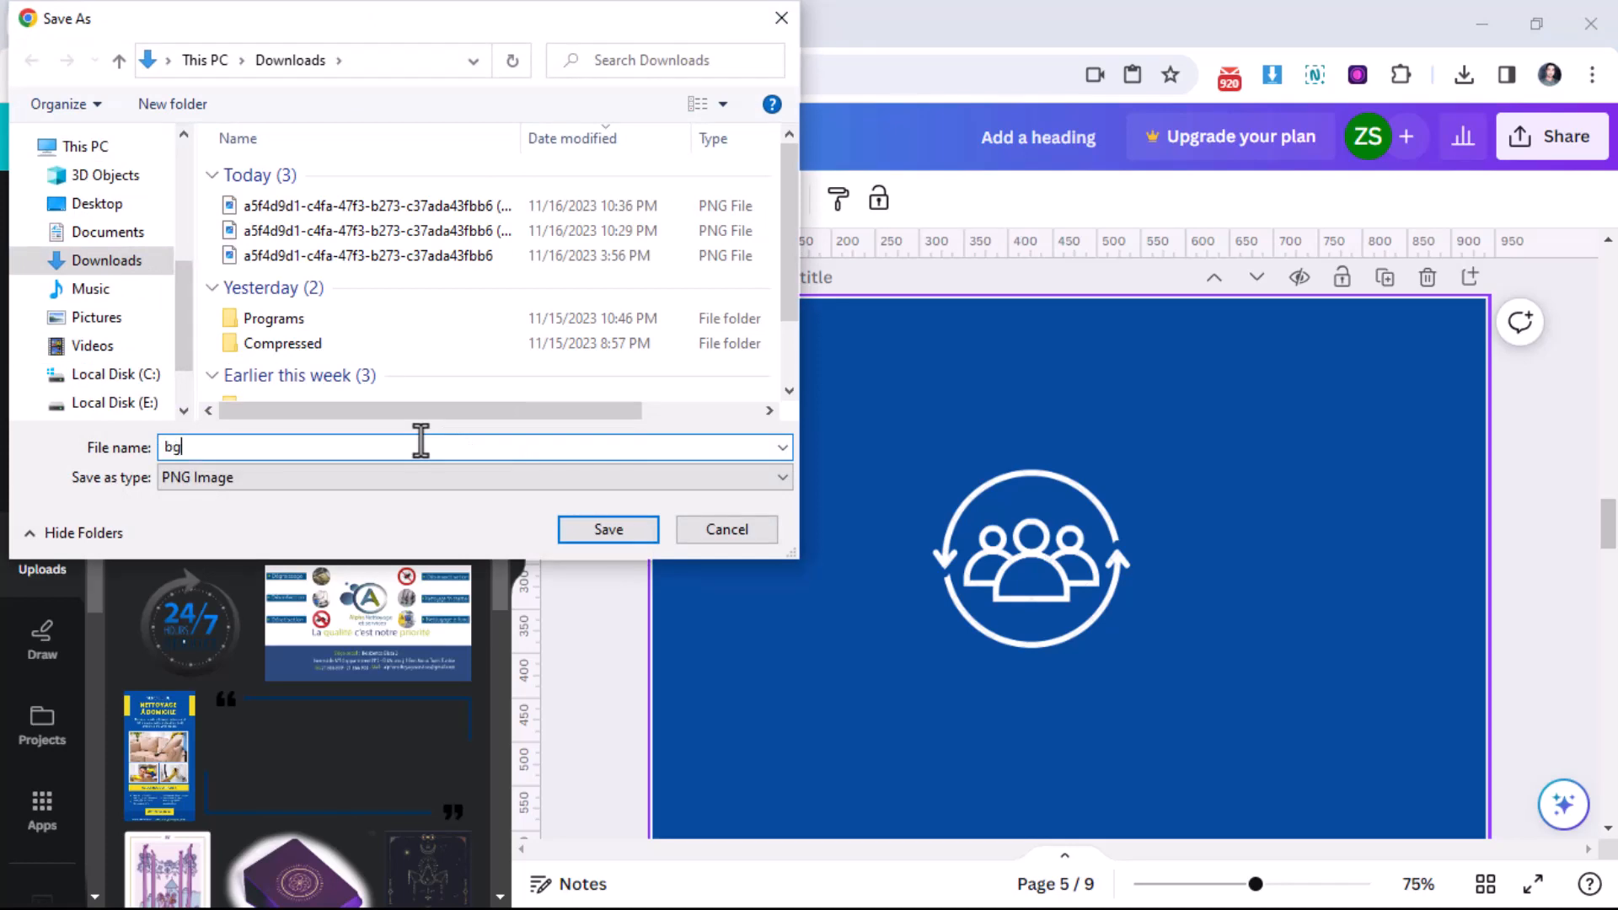
click(592, 536)
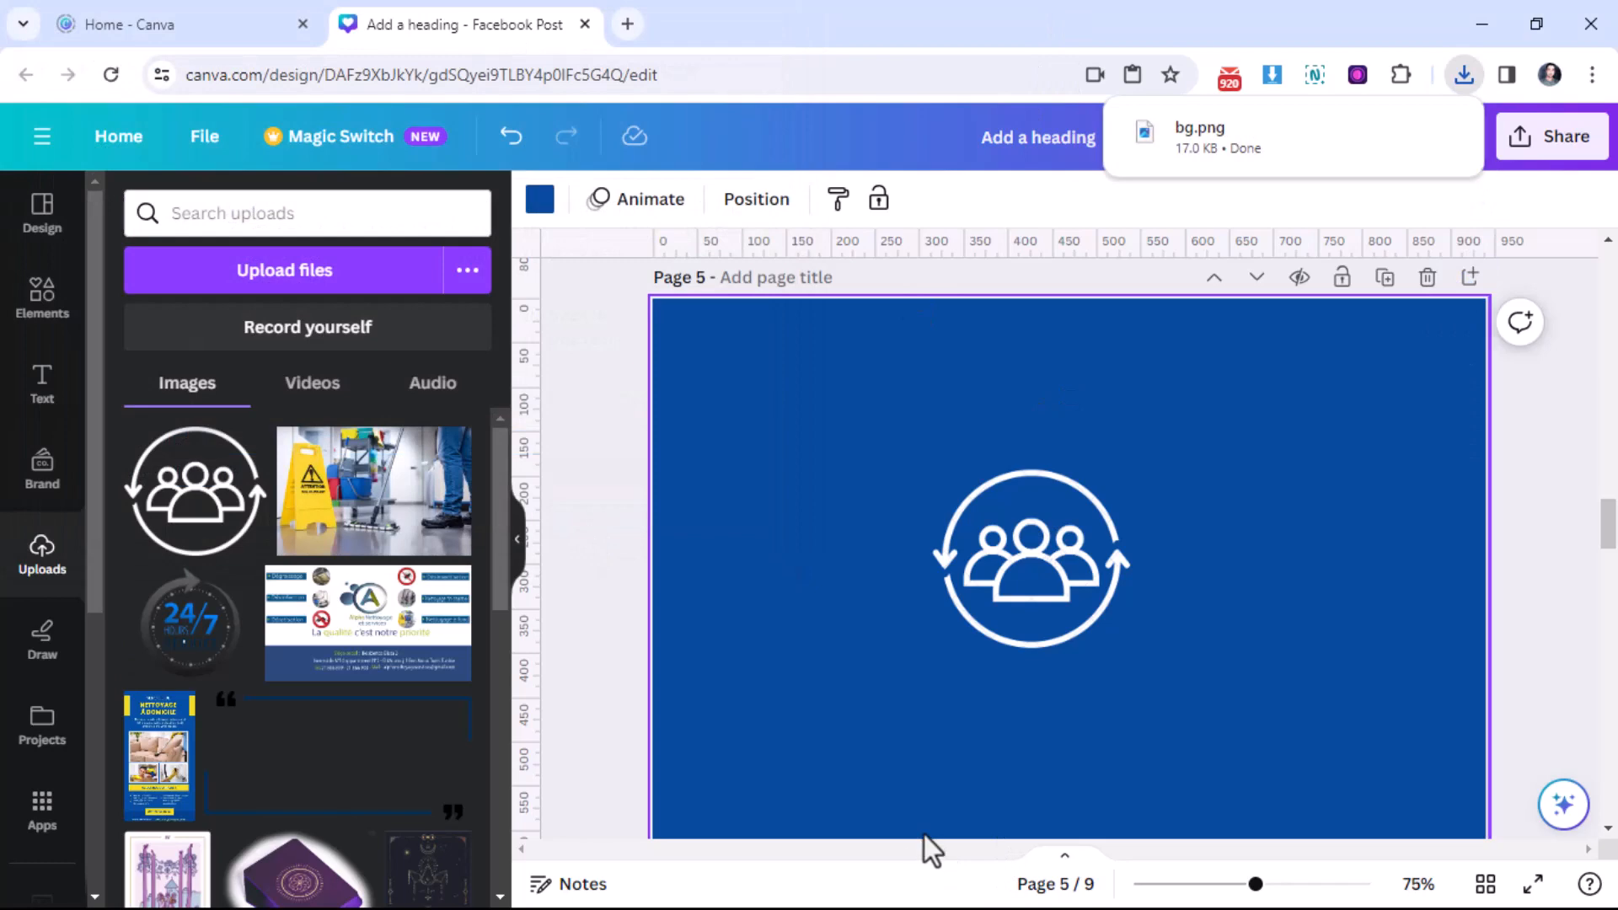
Step: Switch to Vector Magic, return to its start page and open the bg image from Downloads
key(super)
click(793, 897)
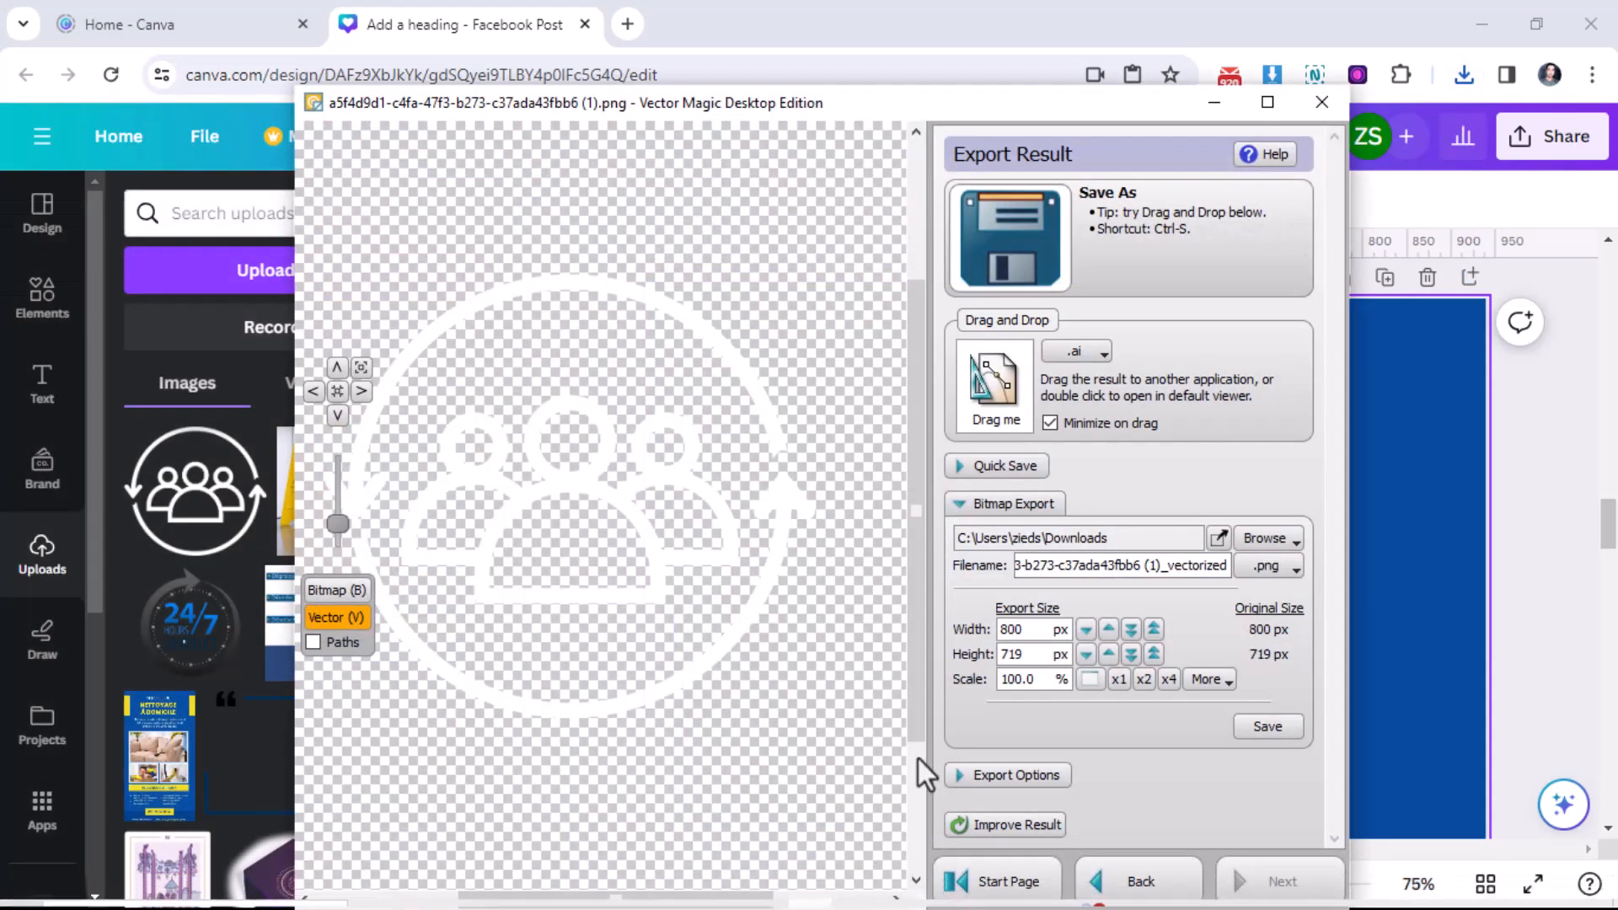
click(1025, 877)
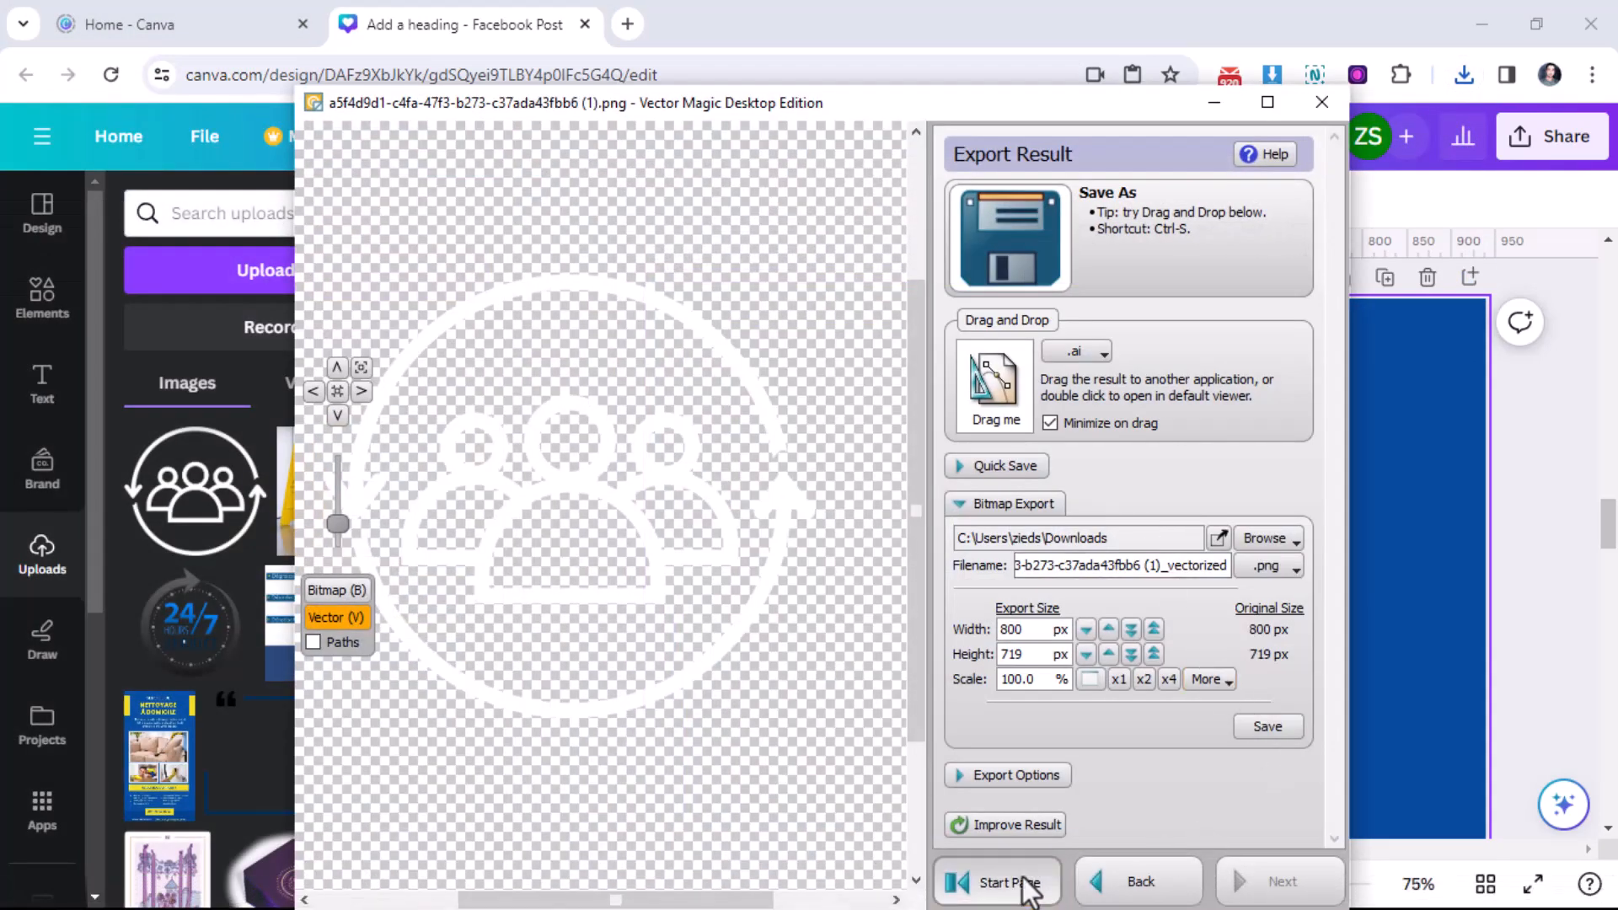
click(1157, 224)
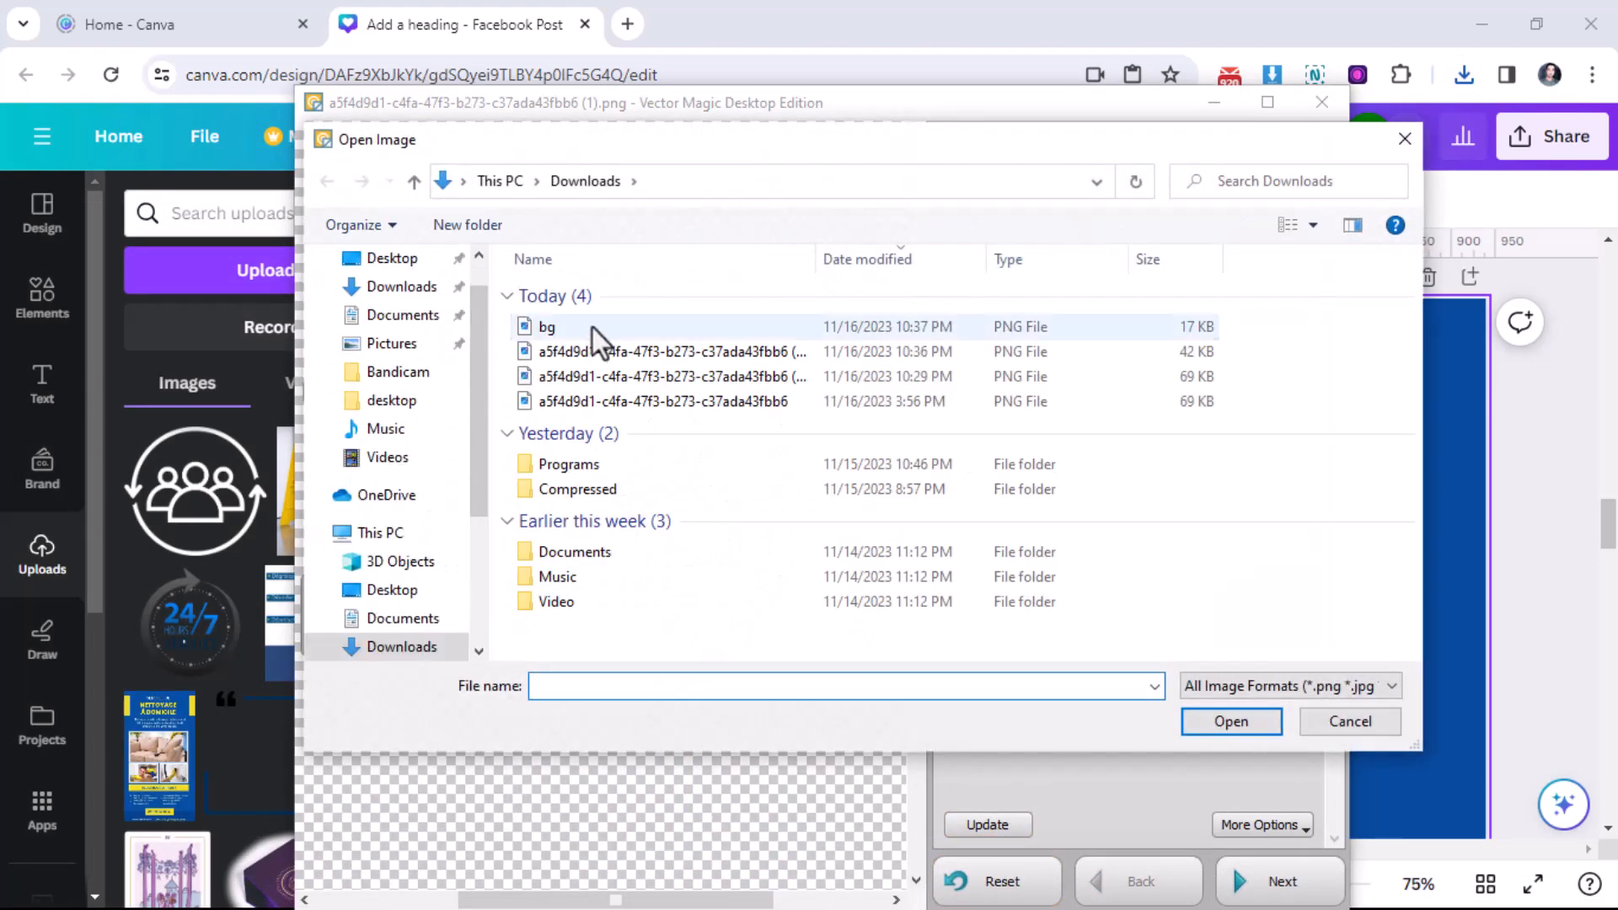
click(593, 327)
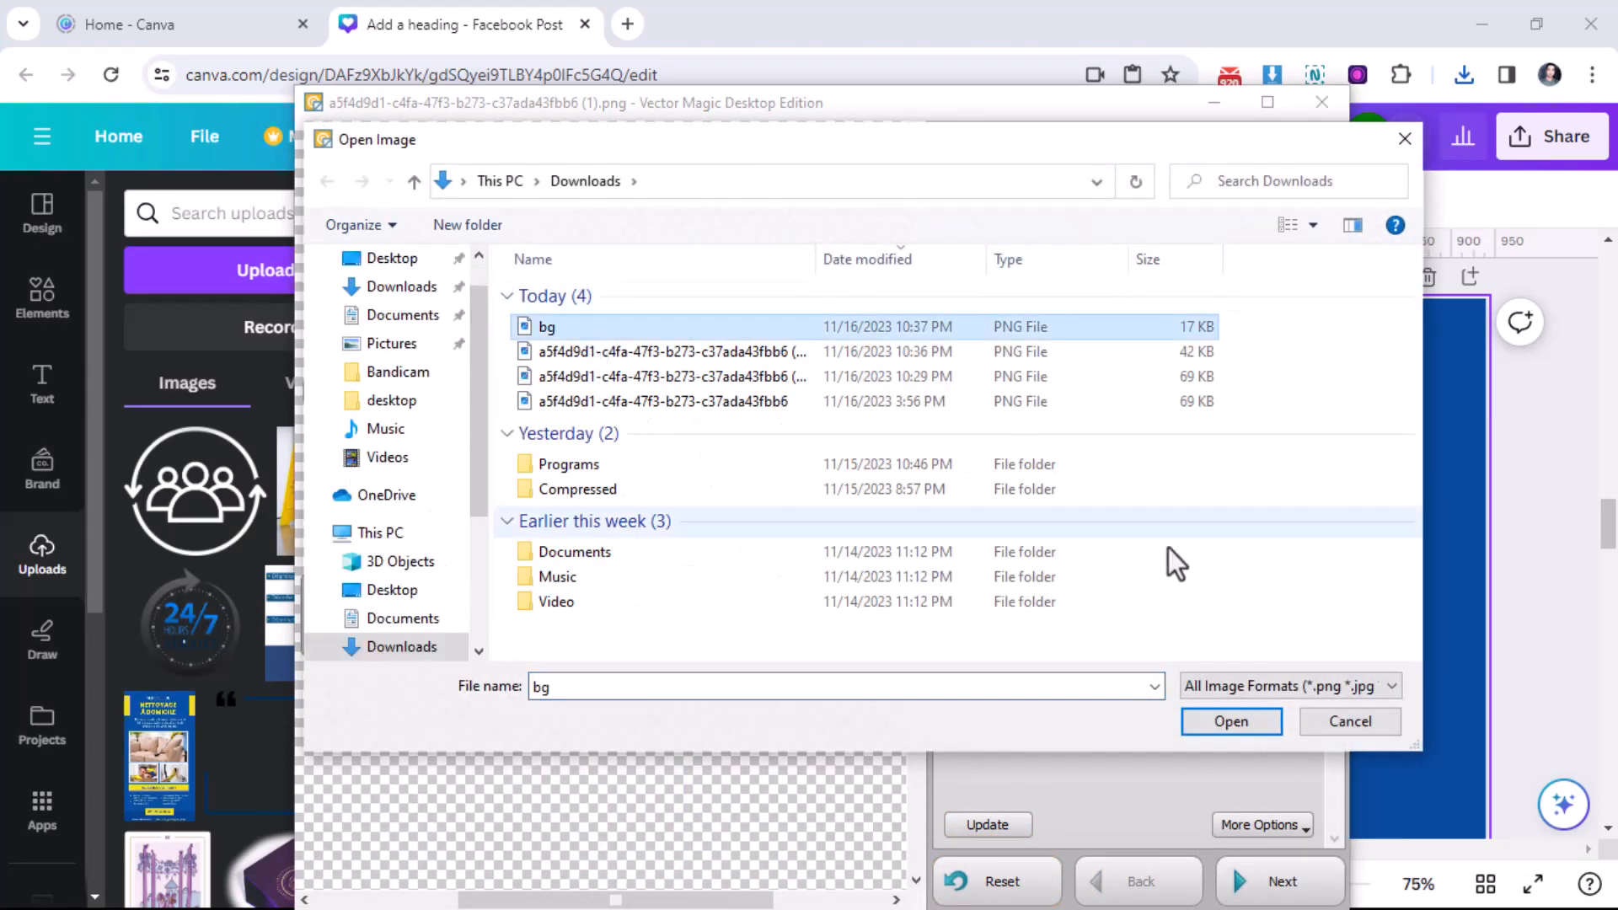
click(1227, 723)
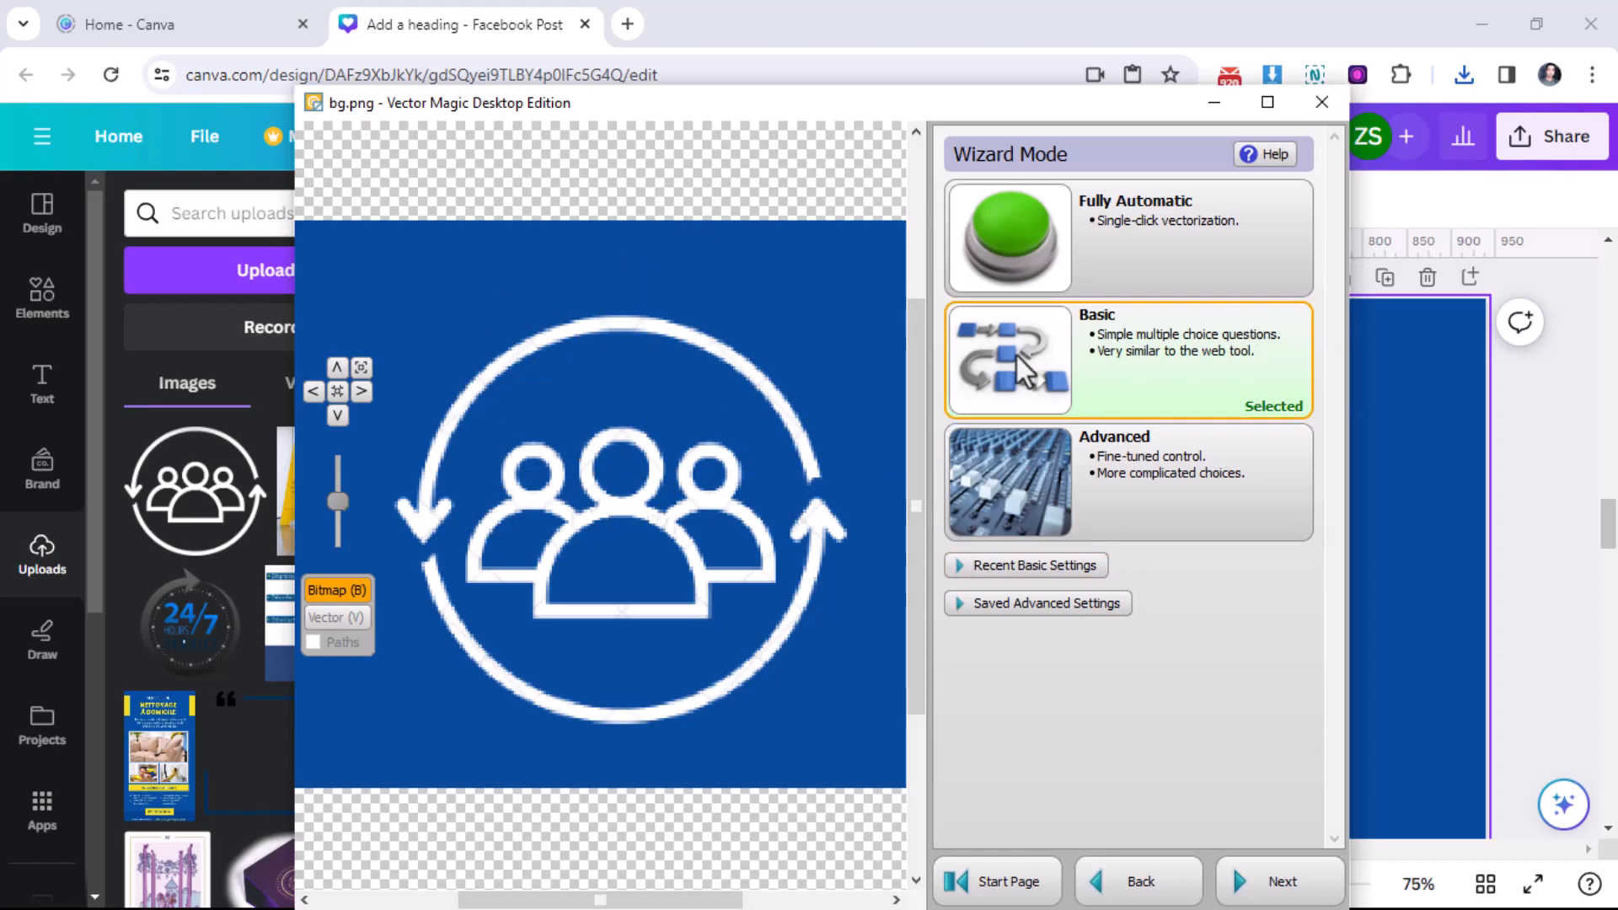
Step: Vectorize the image in Basic mode as artwork with blended edges, high input quality and a custom two-color blue and white palette
click(1132, 363)
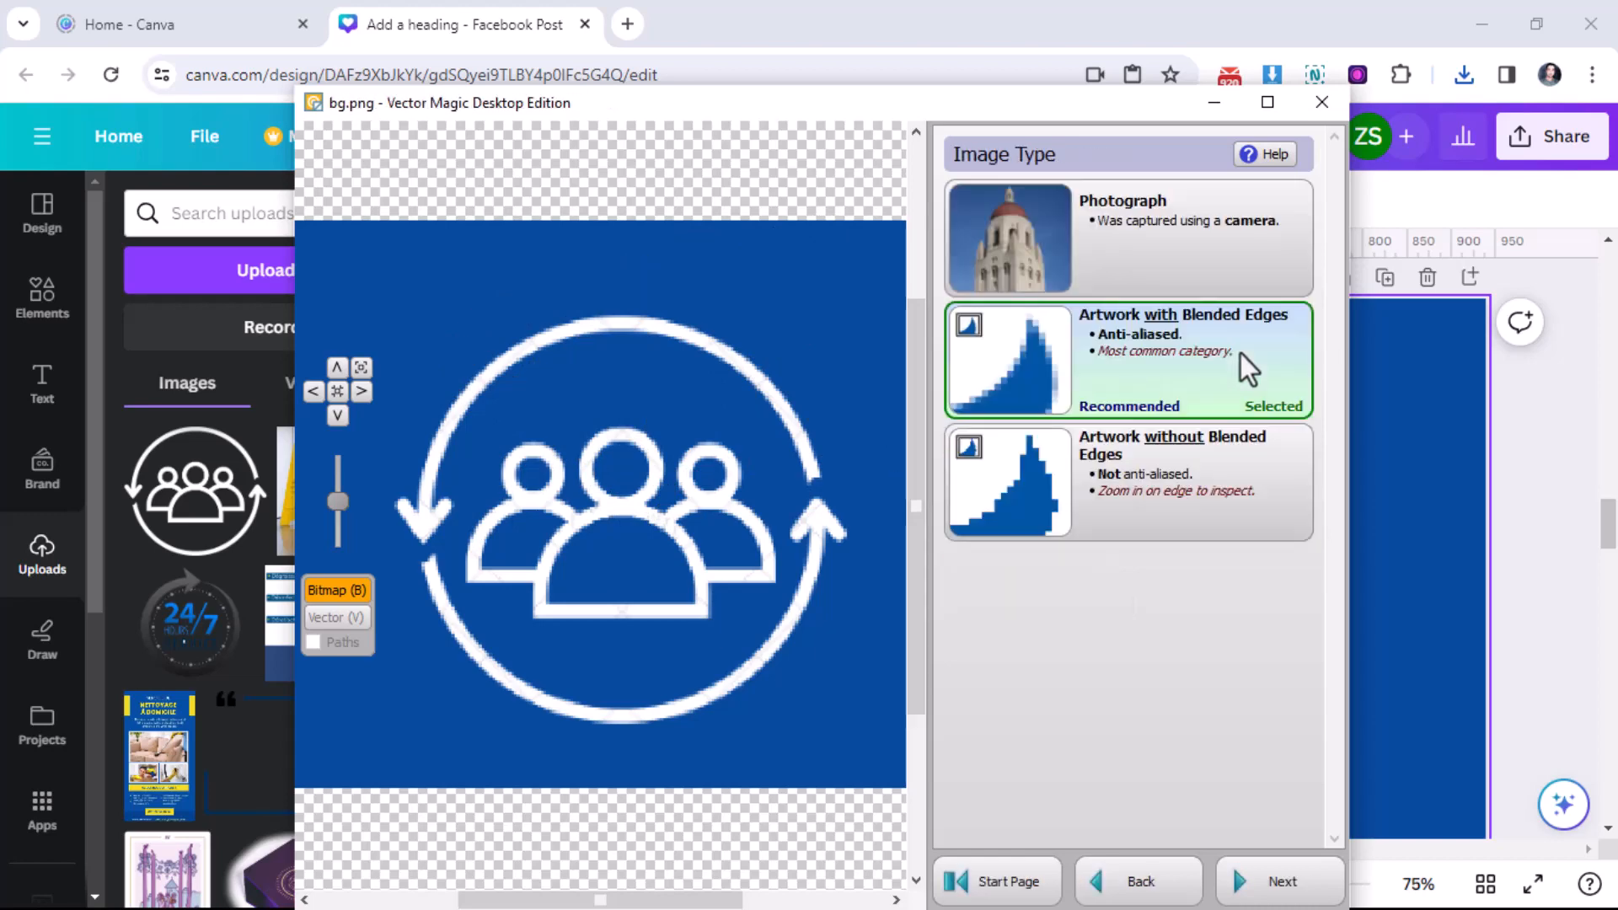
click(1071, 365)
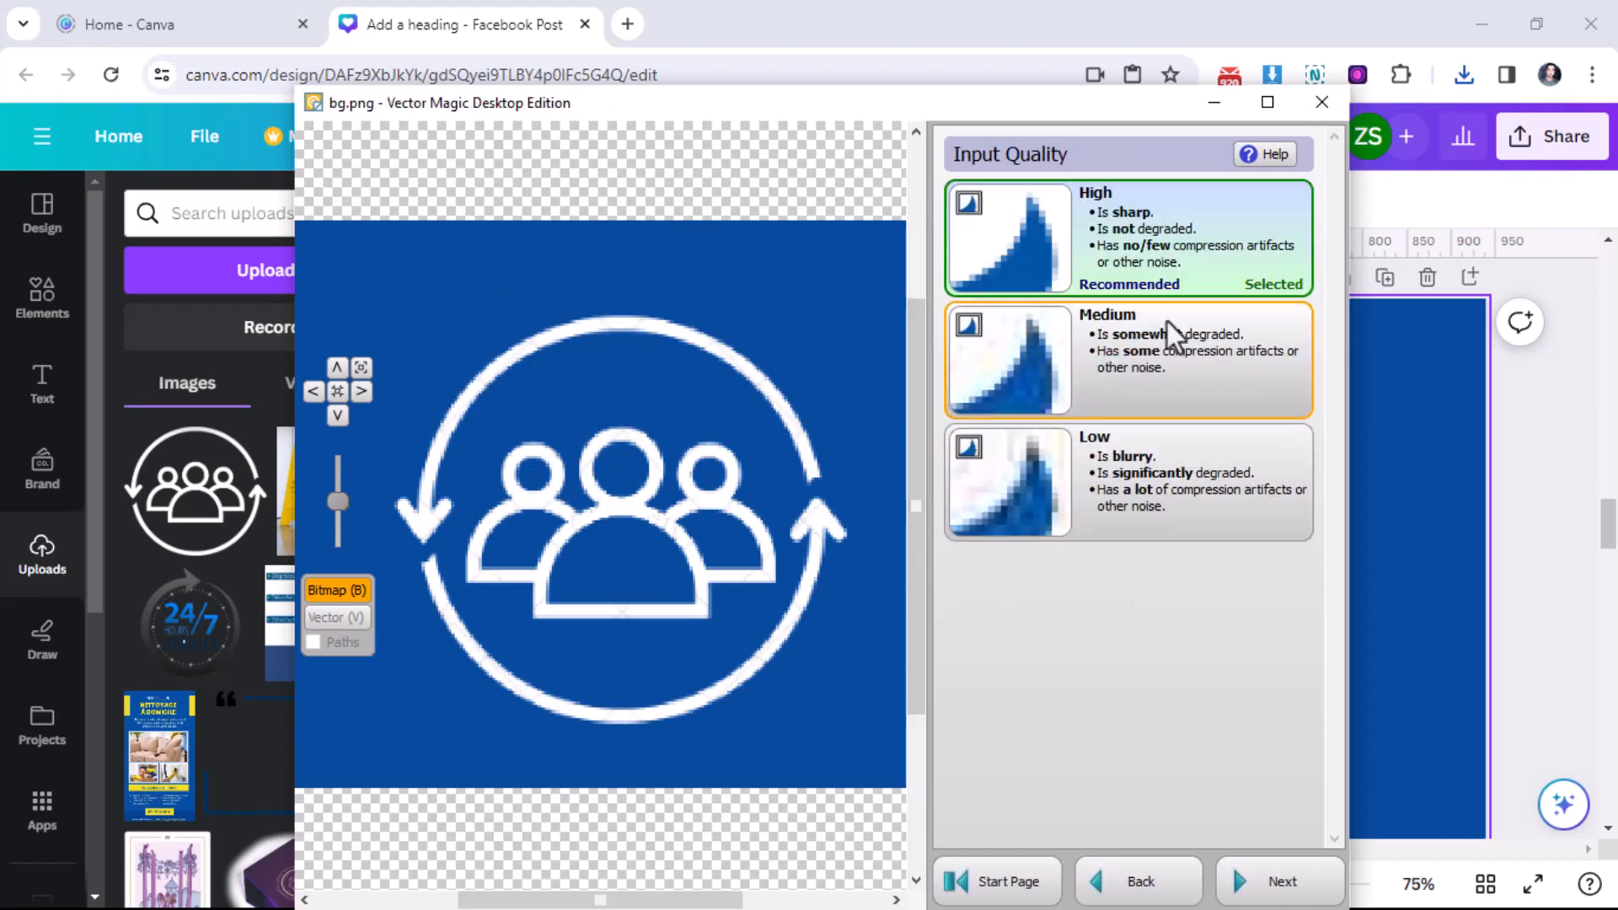
click(1030, 270)
click(1072, 368)
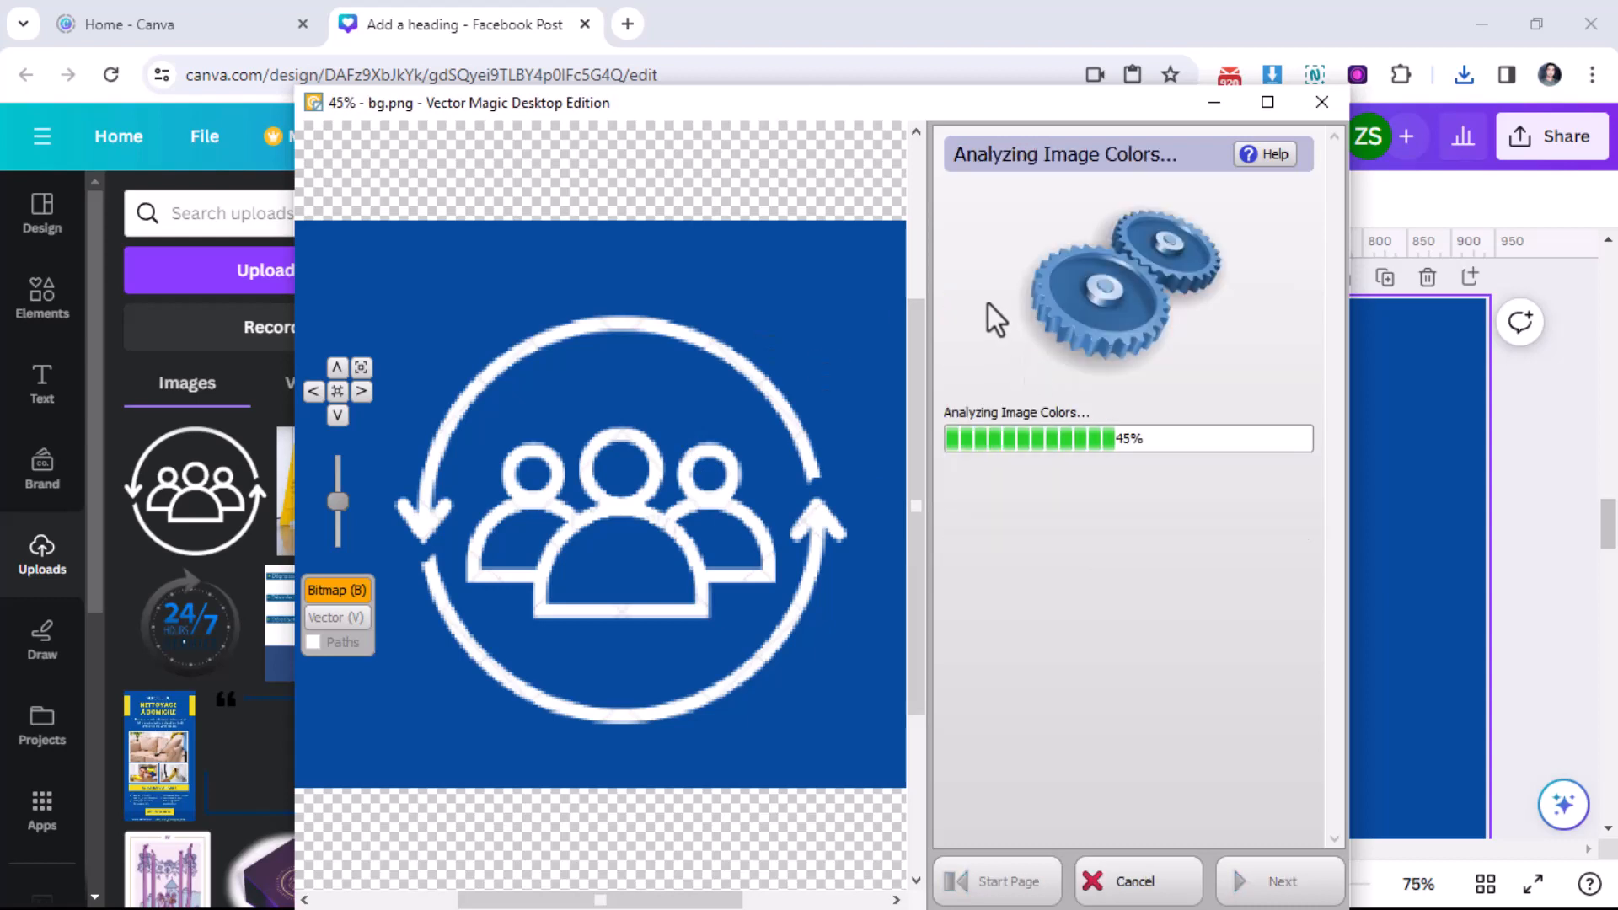
double_click(1010, 226)
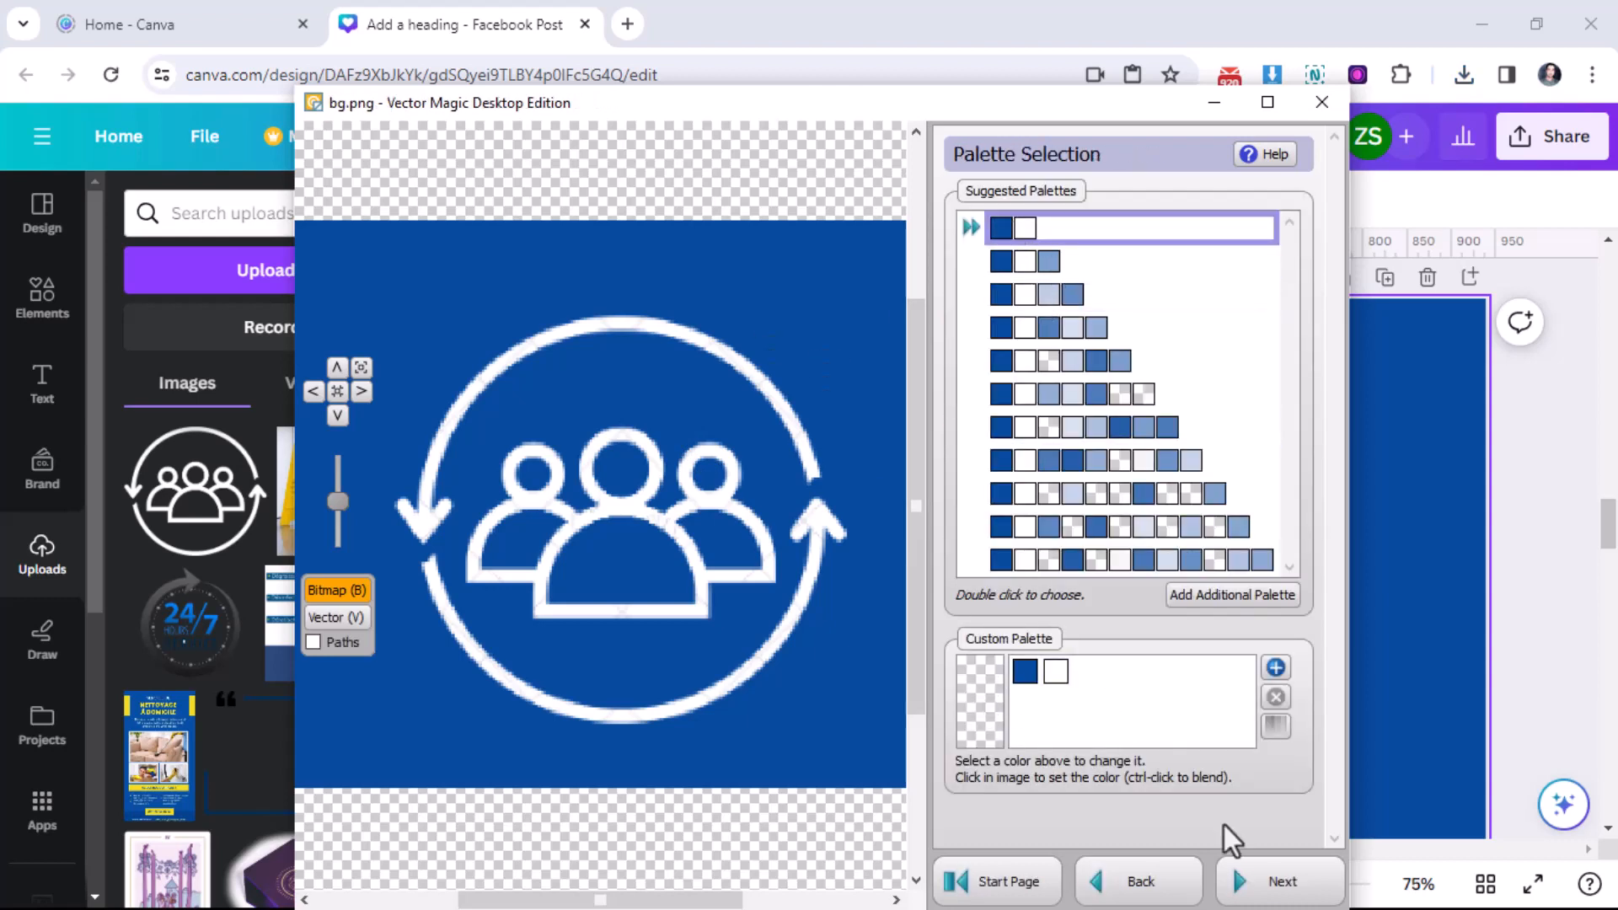
click(1298, 877)
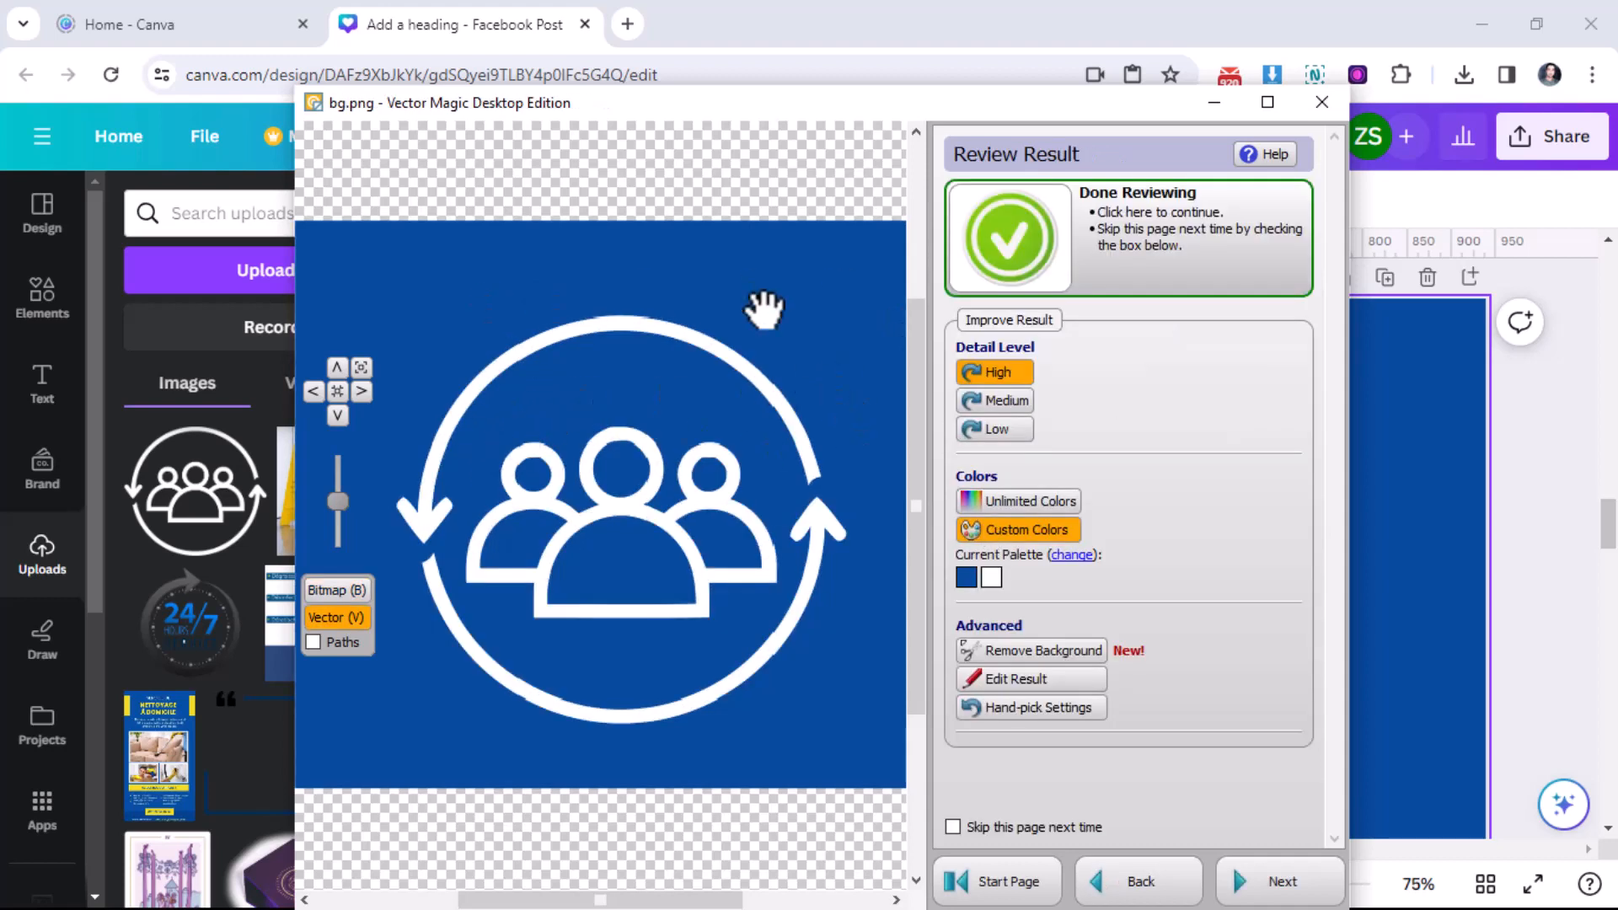
Step: Remove the blue background and the blue fills inside the three figures' heads and bodies, undoing the mistaken removal of their white outline
click(1042, 651)
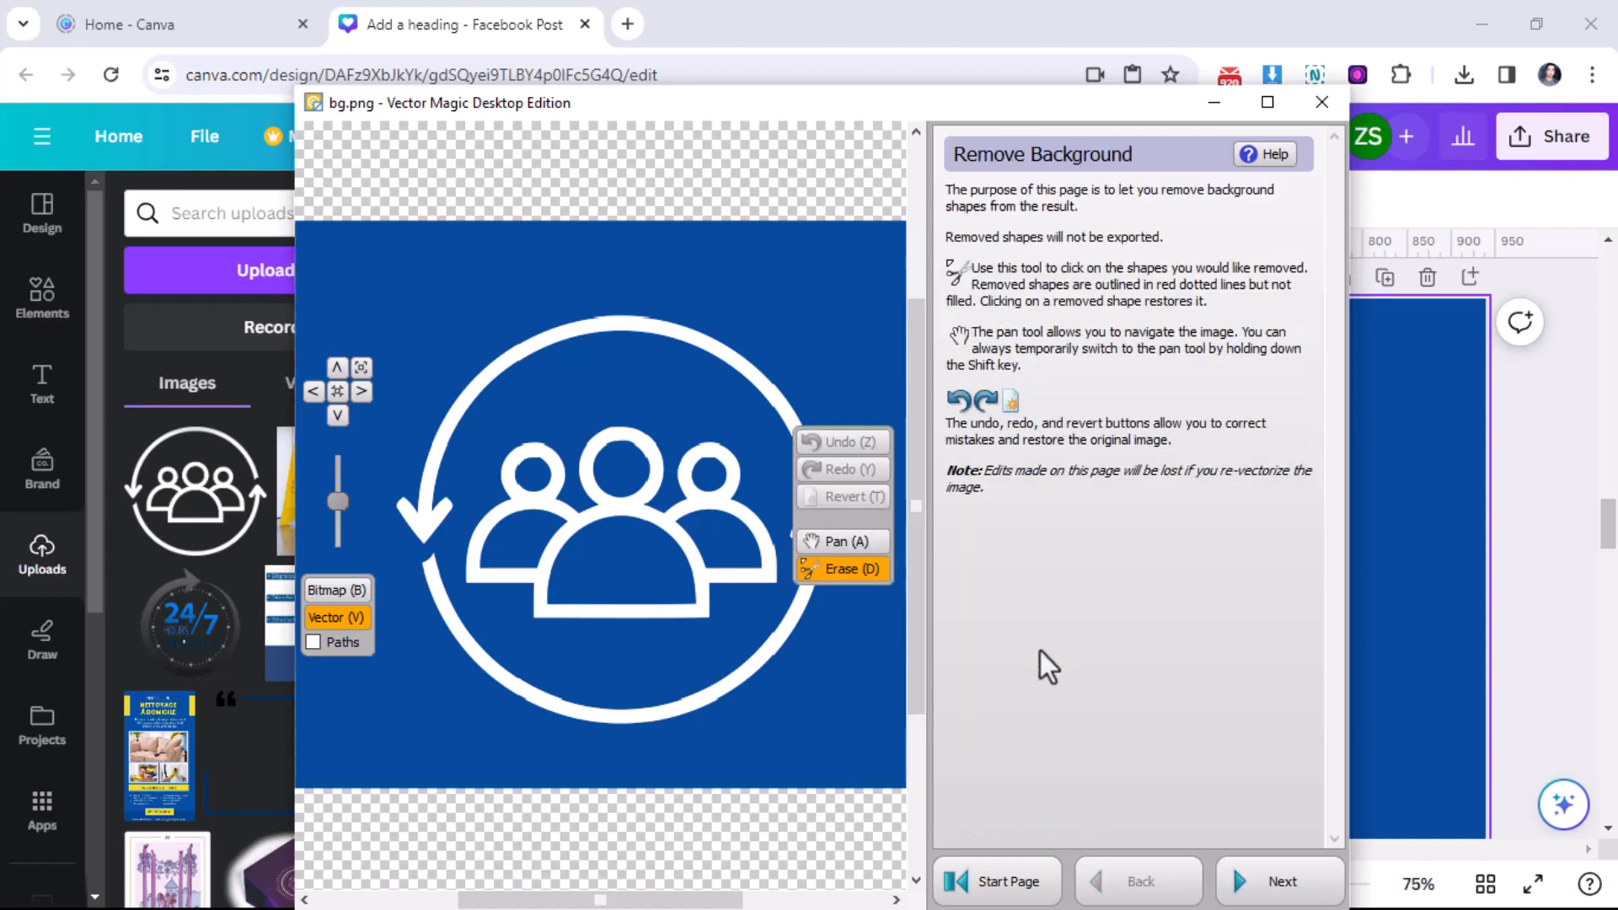
click(771, 291)
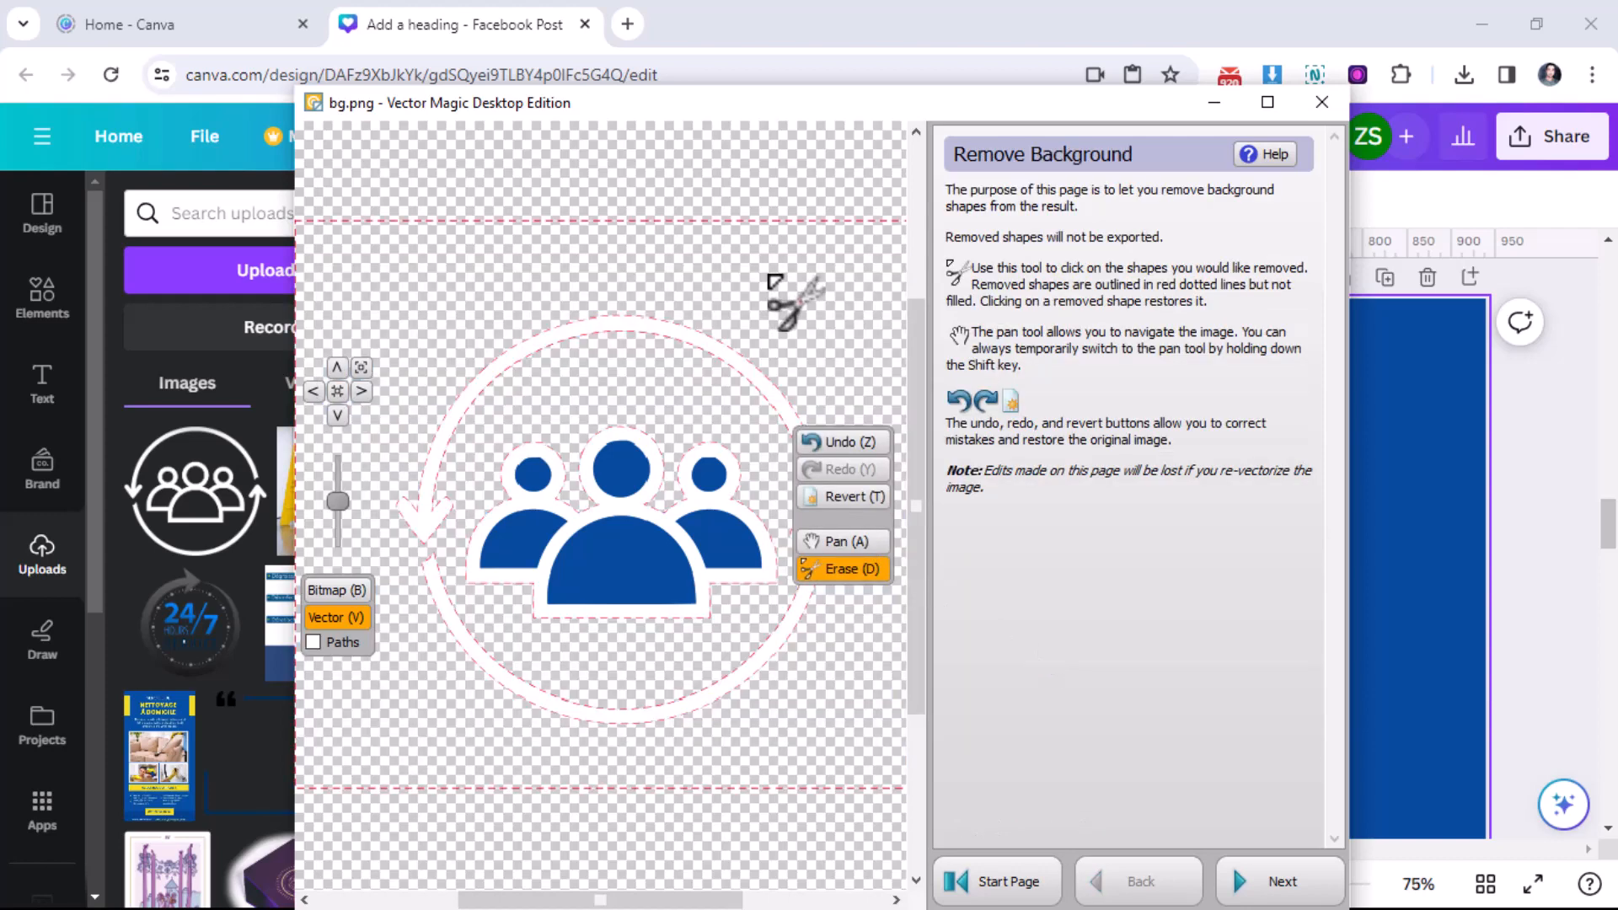
click(631, 467)
click(533, 477)
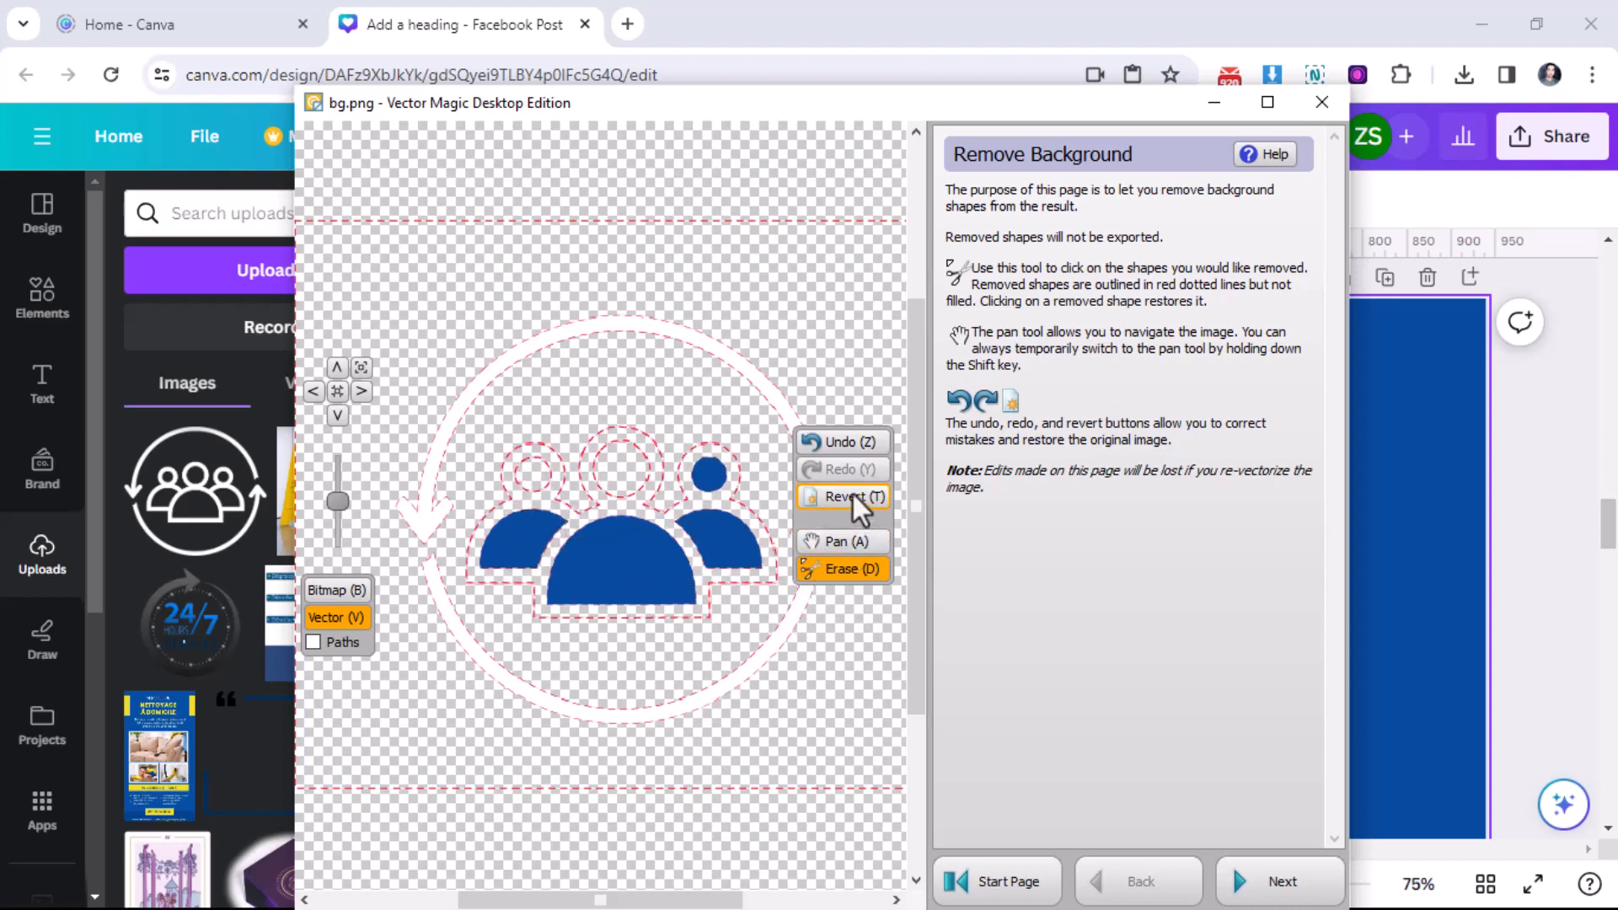
click(832, 440)
click(545, 535)
click(635, 575)
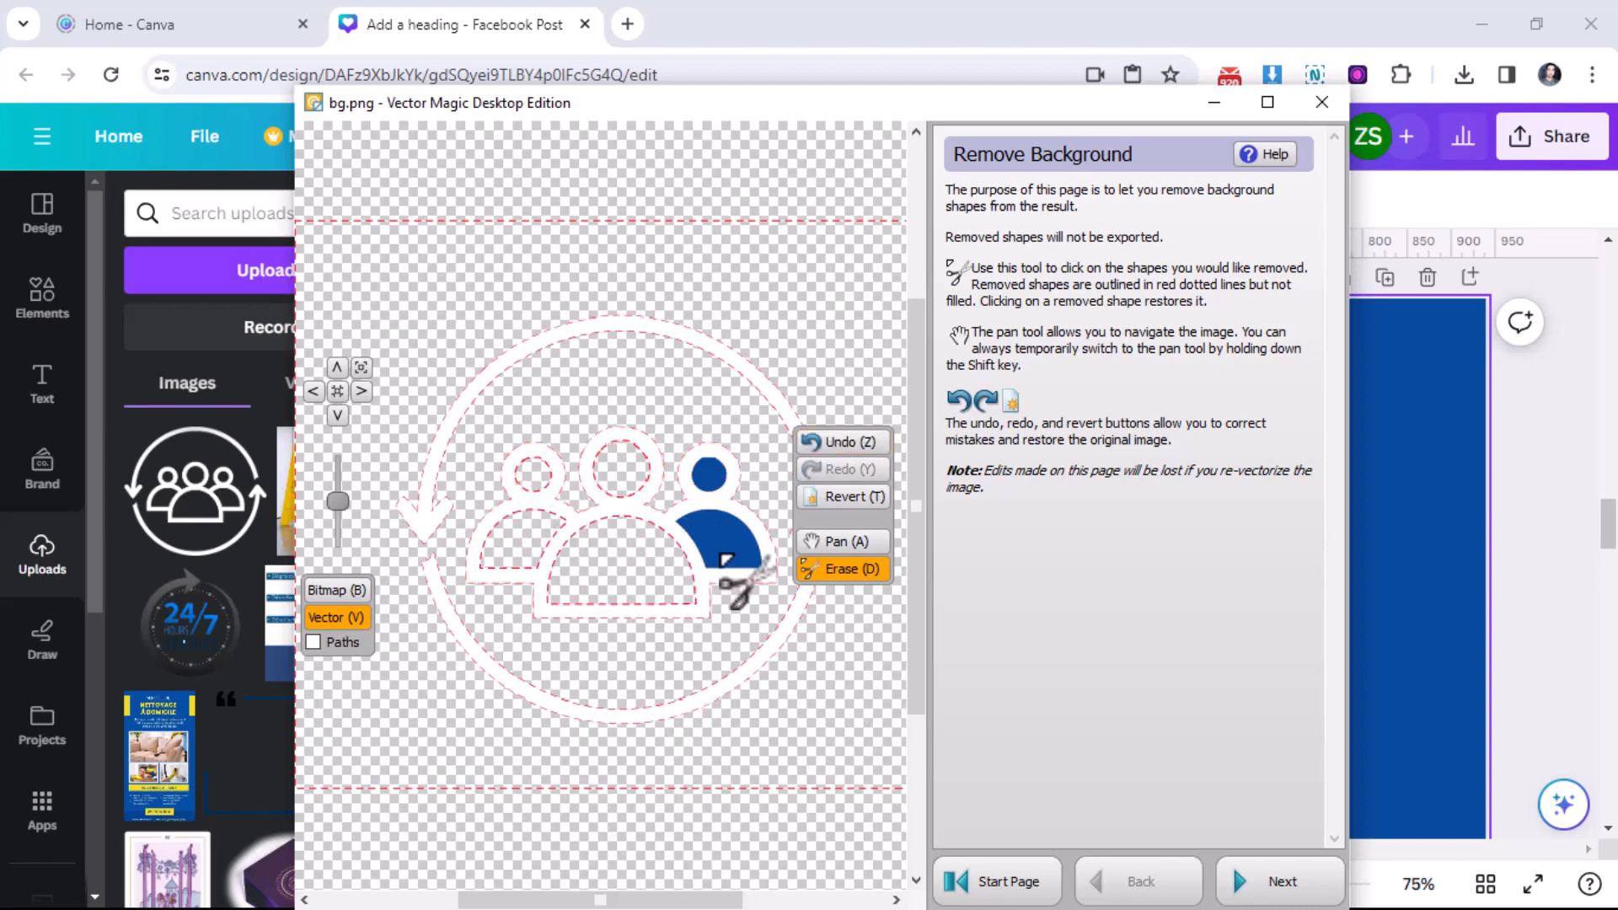
click(721, 557)
click(711, 475)
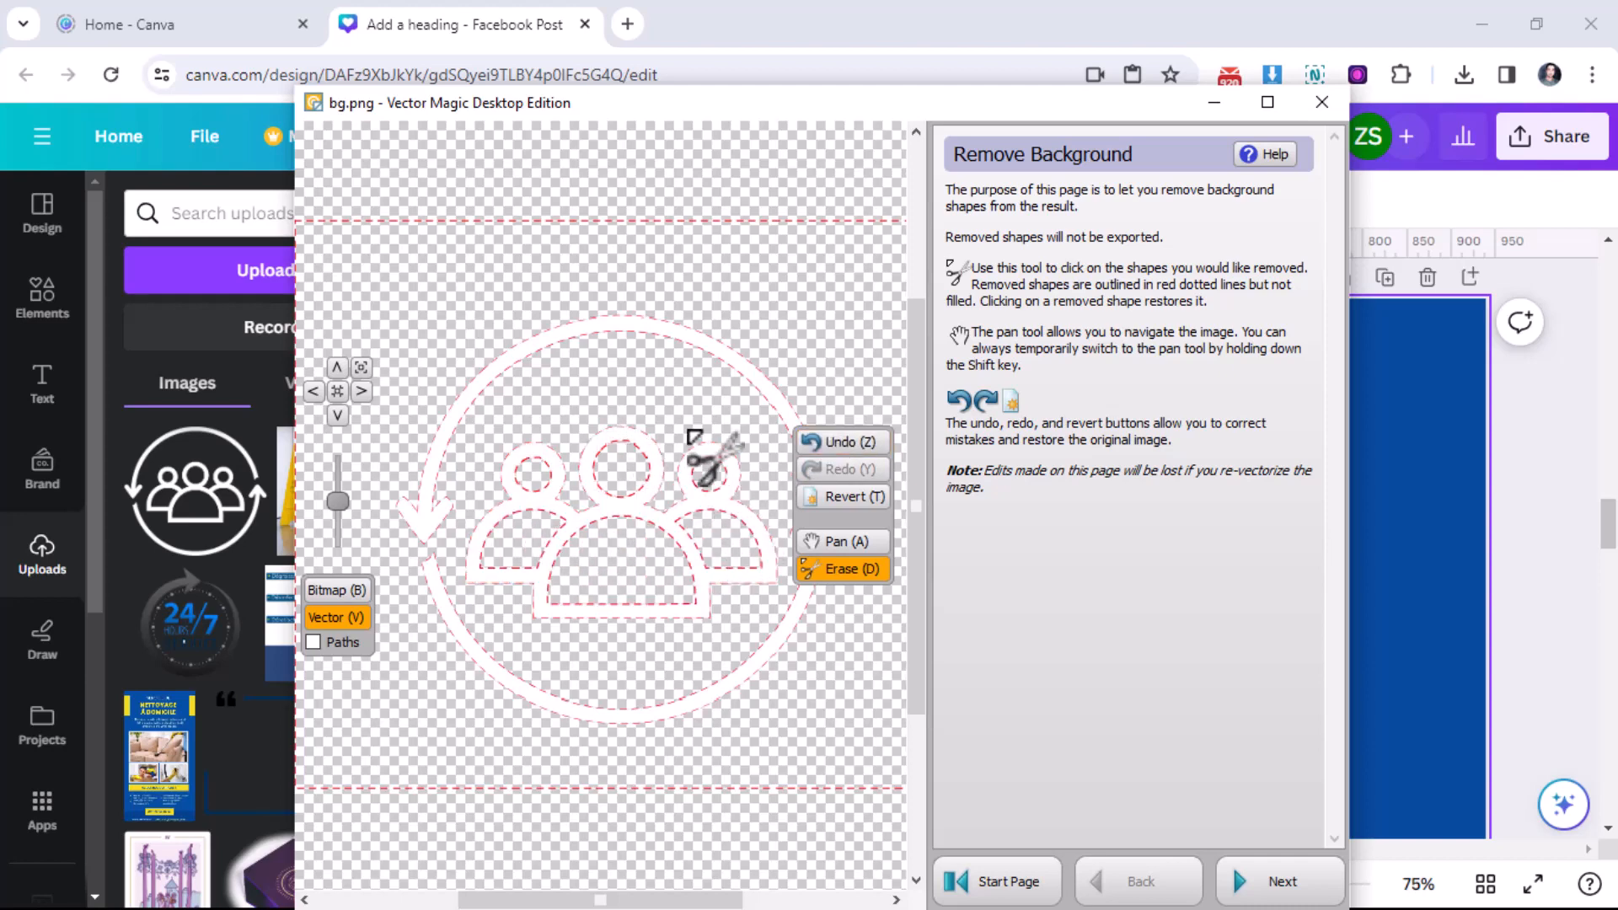
Step: Accept the cleaned result, export it as the PNG bg_vectorized to Downloads at 226 x 210 px, and return to Canva
click(1279, 881)
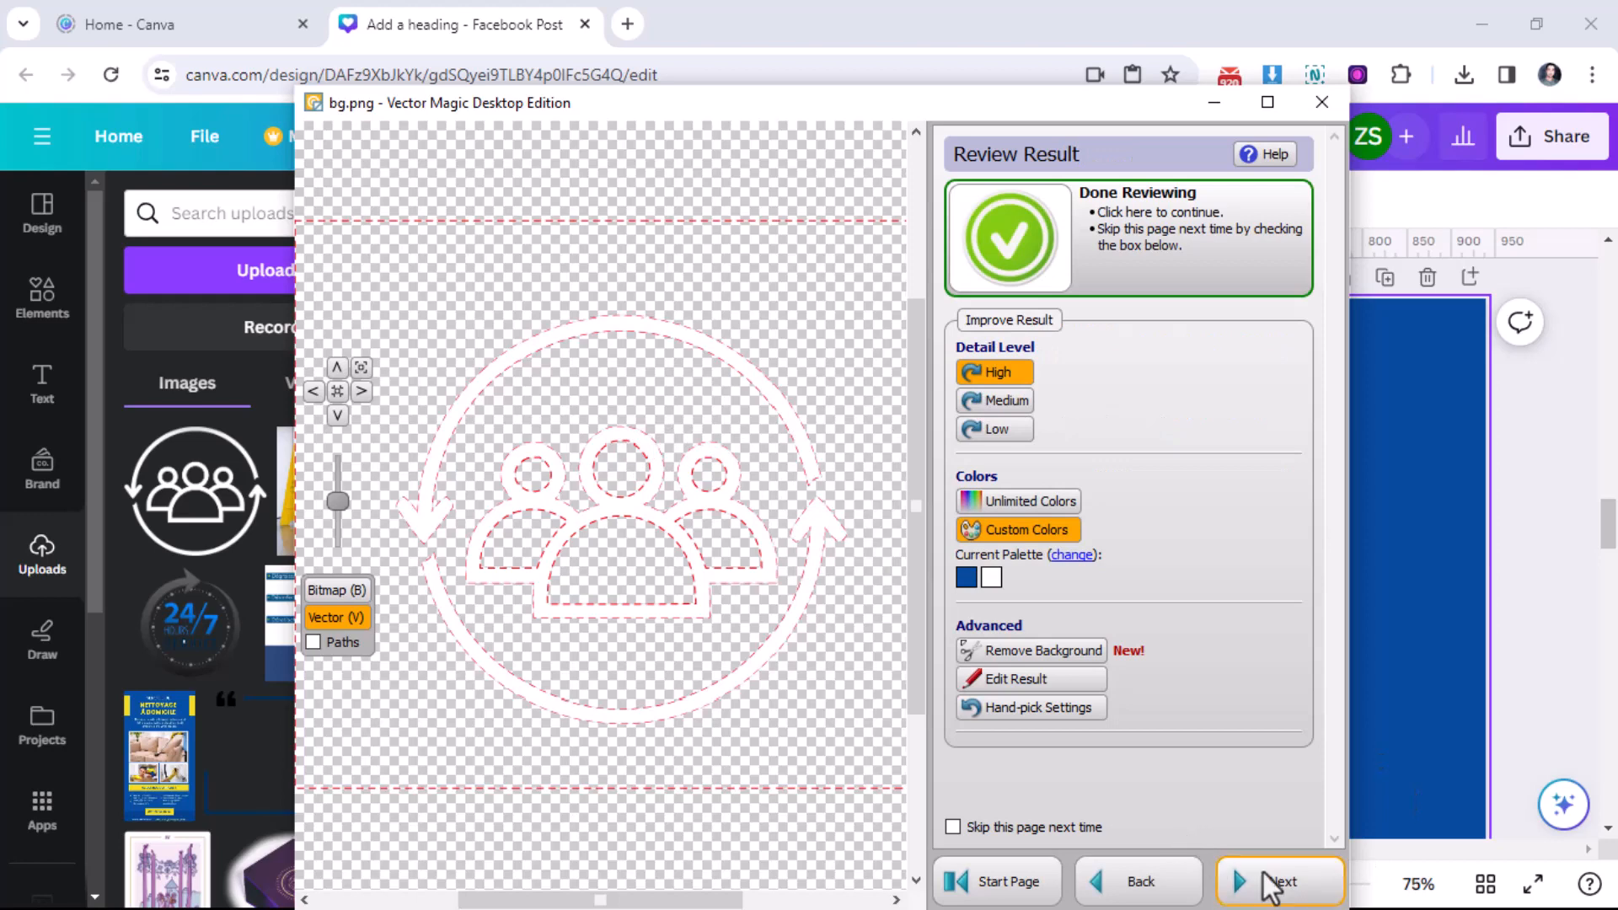
click(1274, 885)
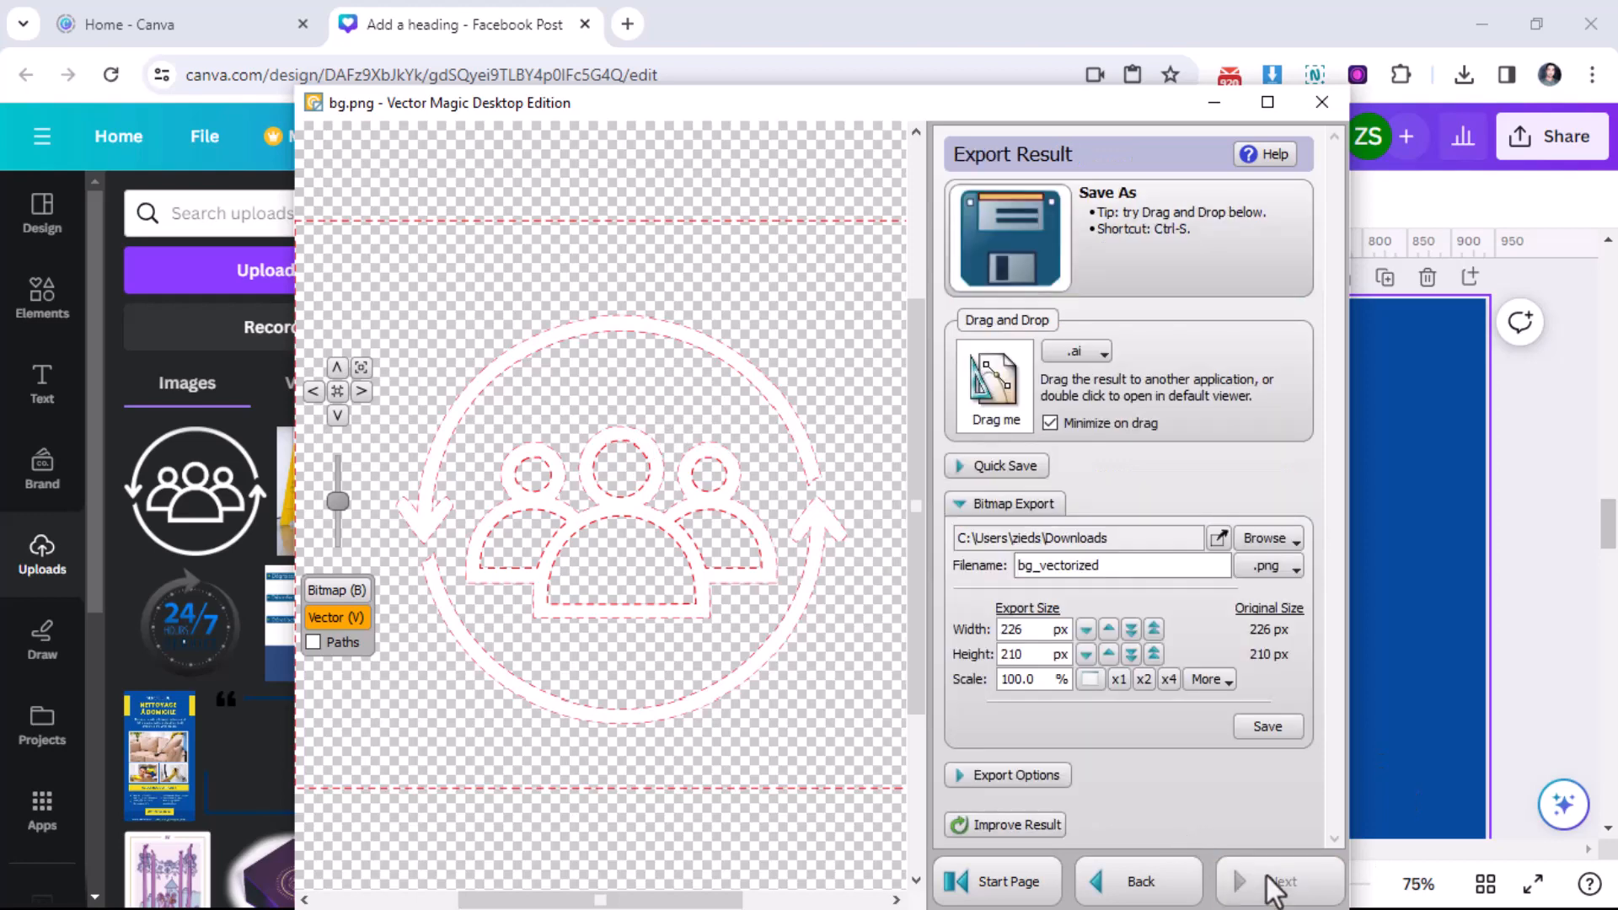
click(1269, 730)
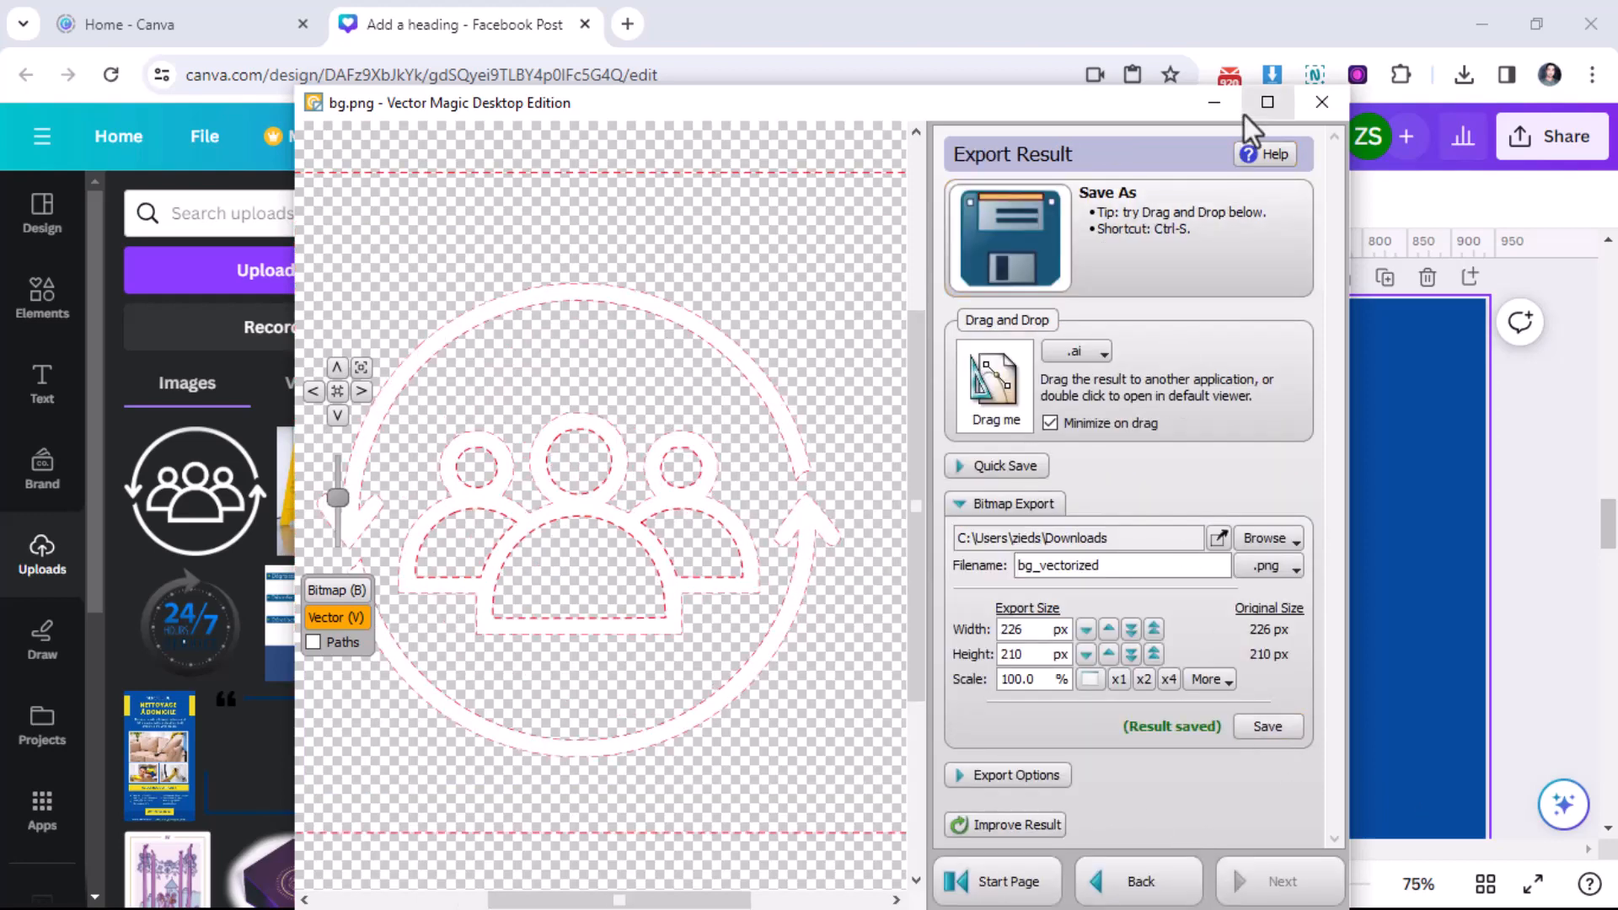
click(1215, 102)
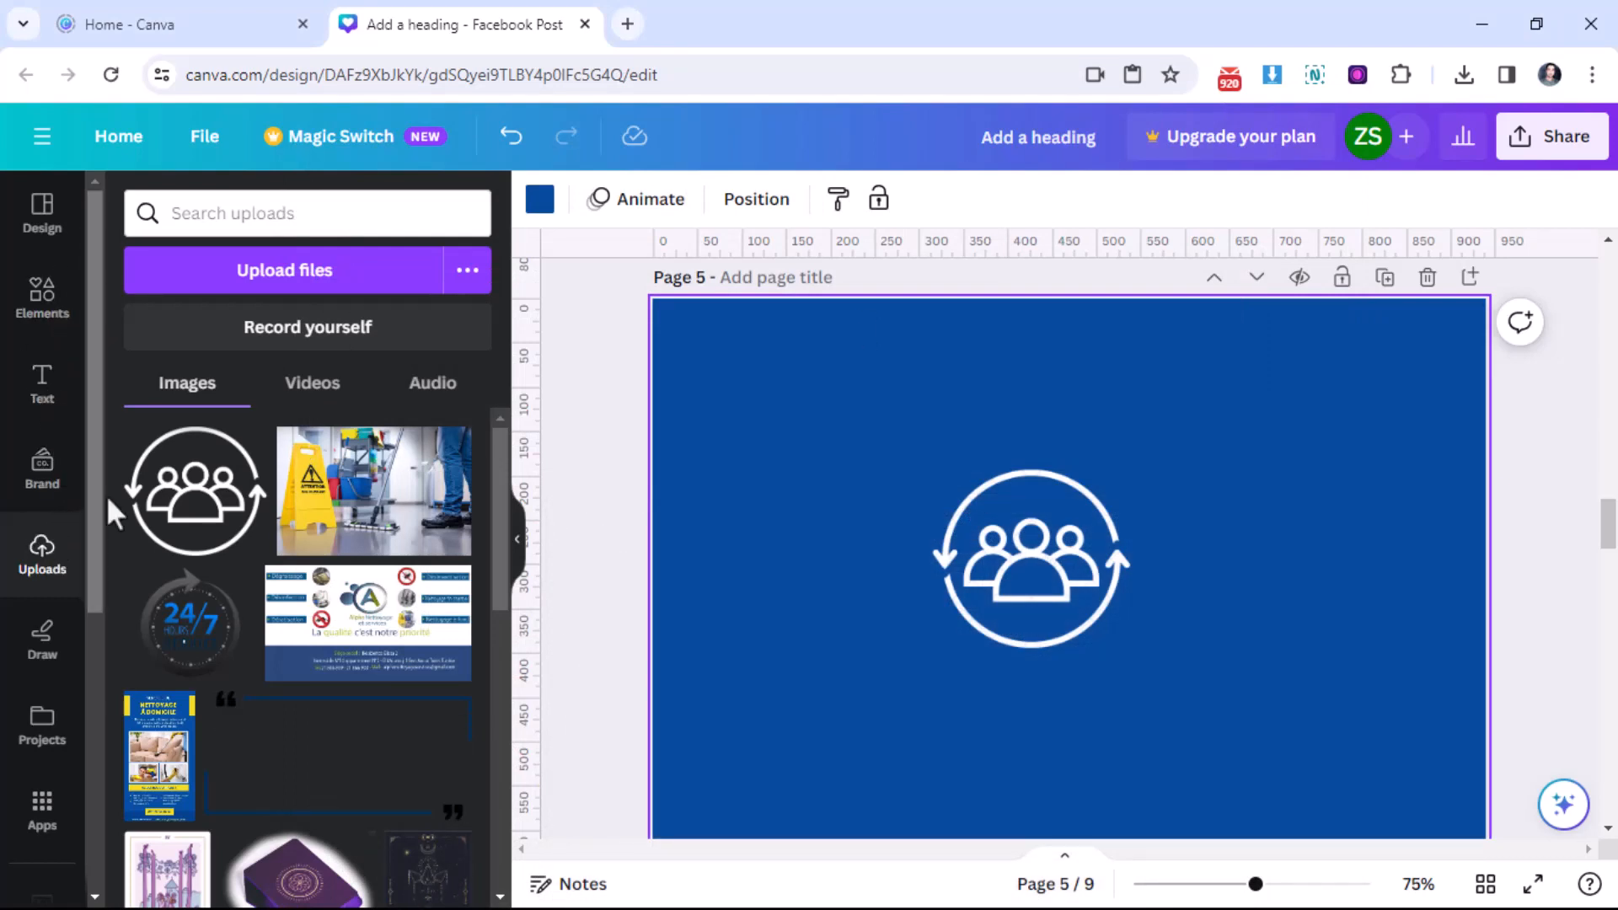
Step: Upload the bg_vectorized image from Downloads to the Canva uploads
click(1054, 560)
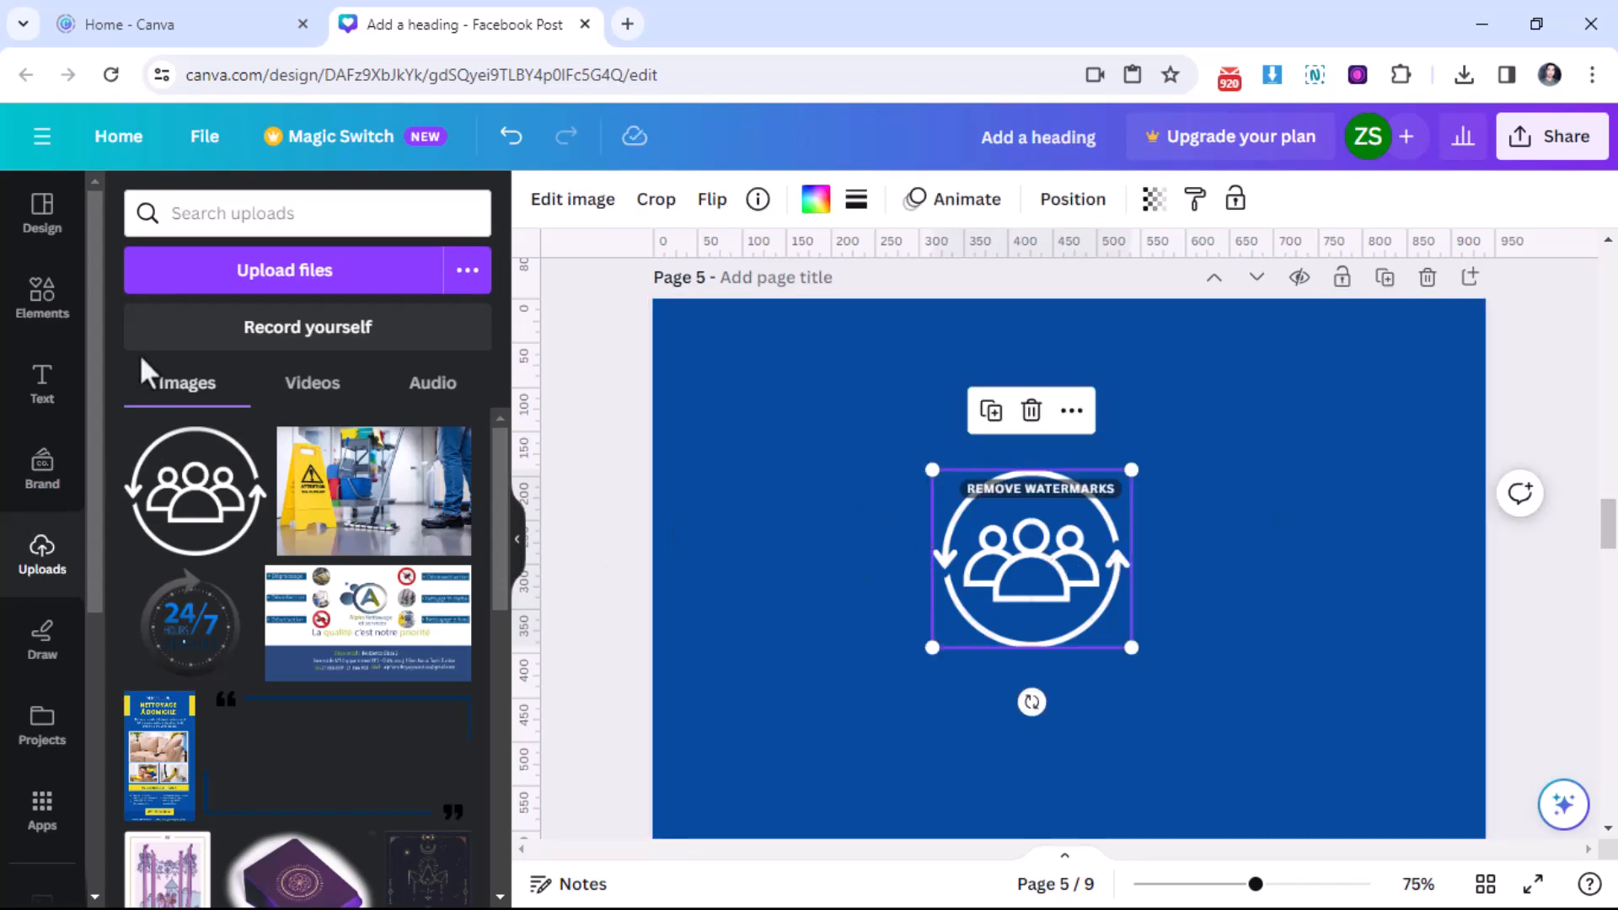
click(199, 290)
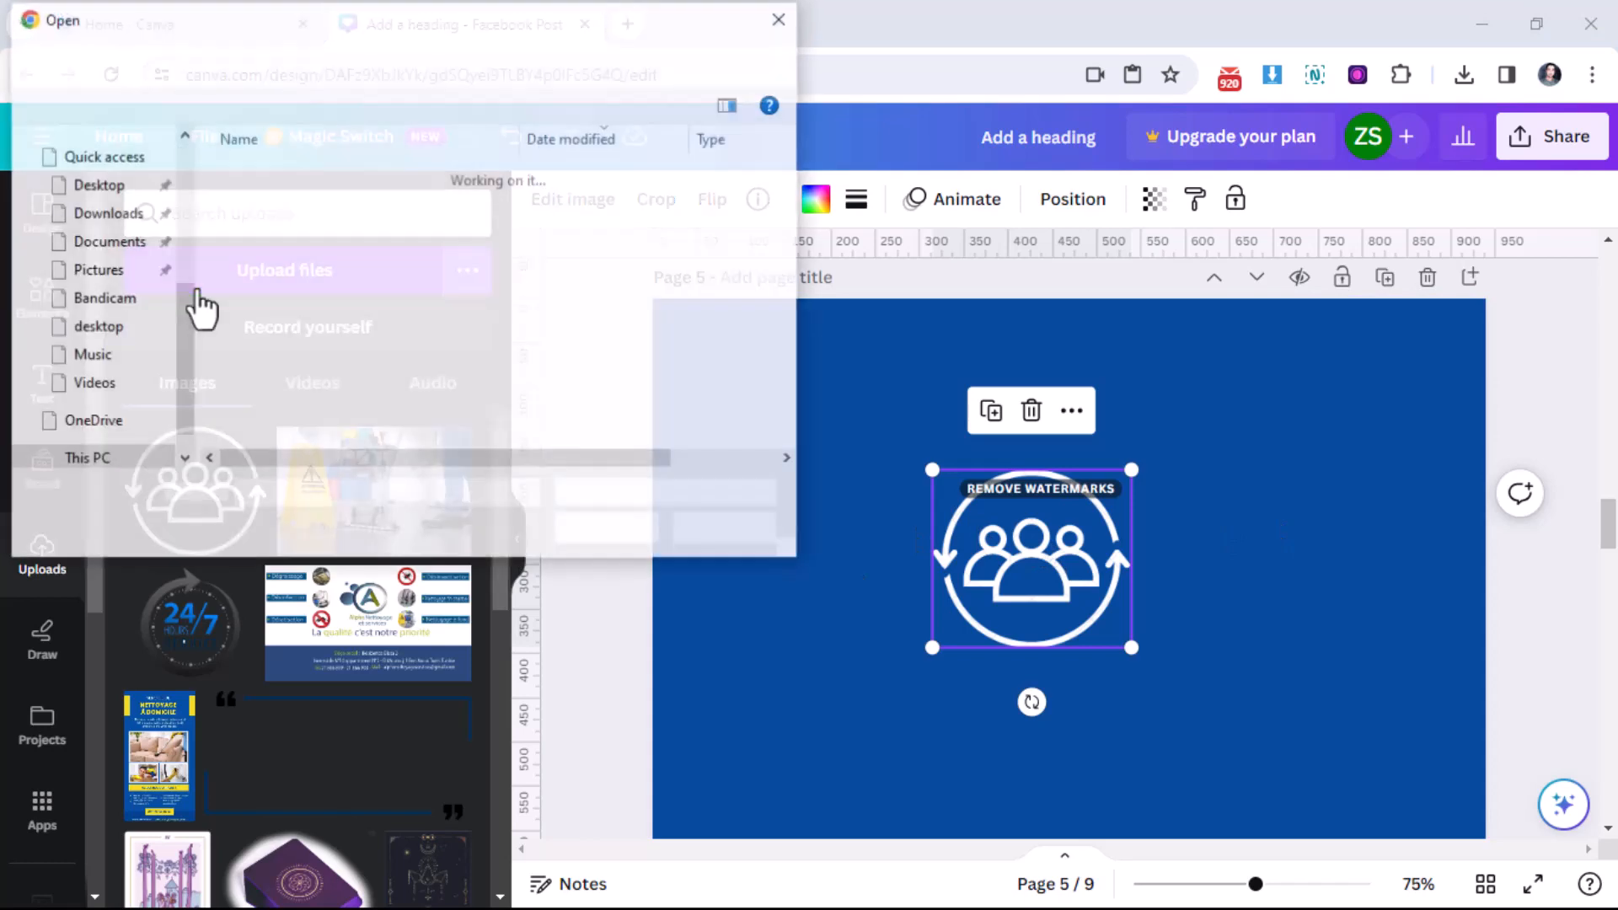
click(388, 206)
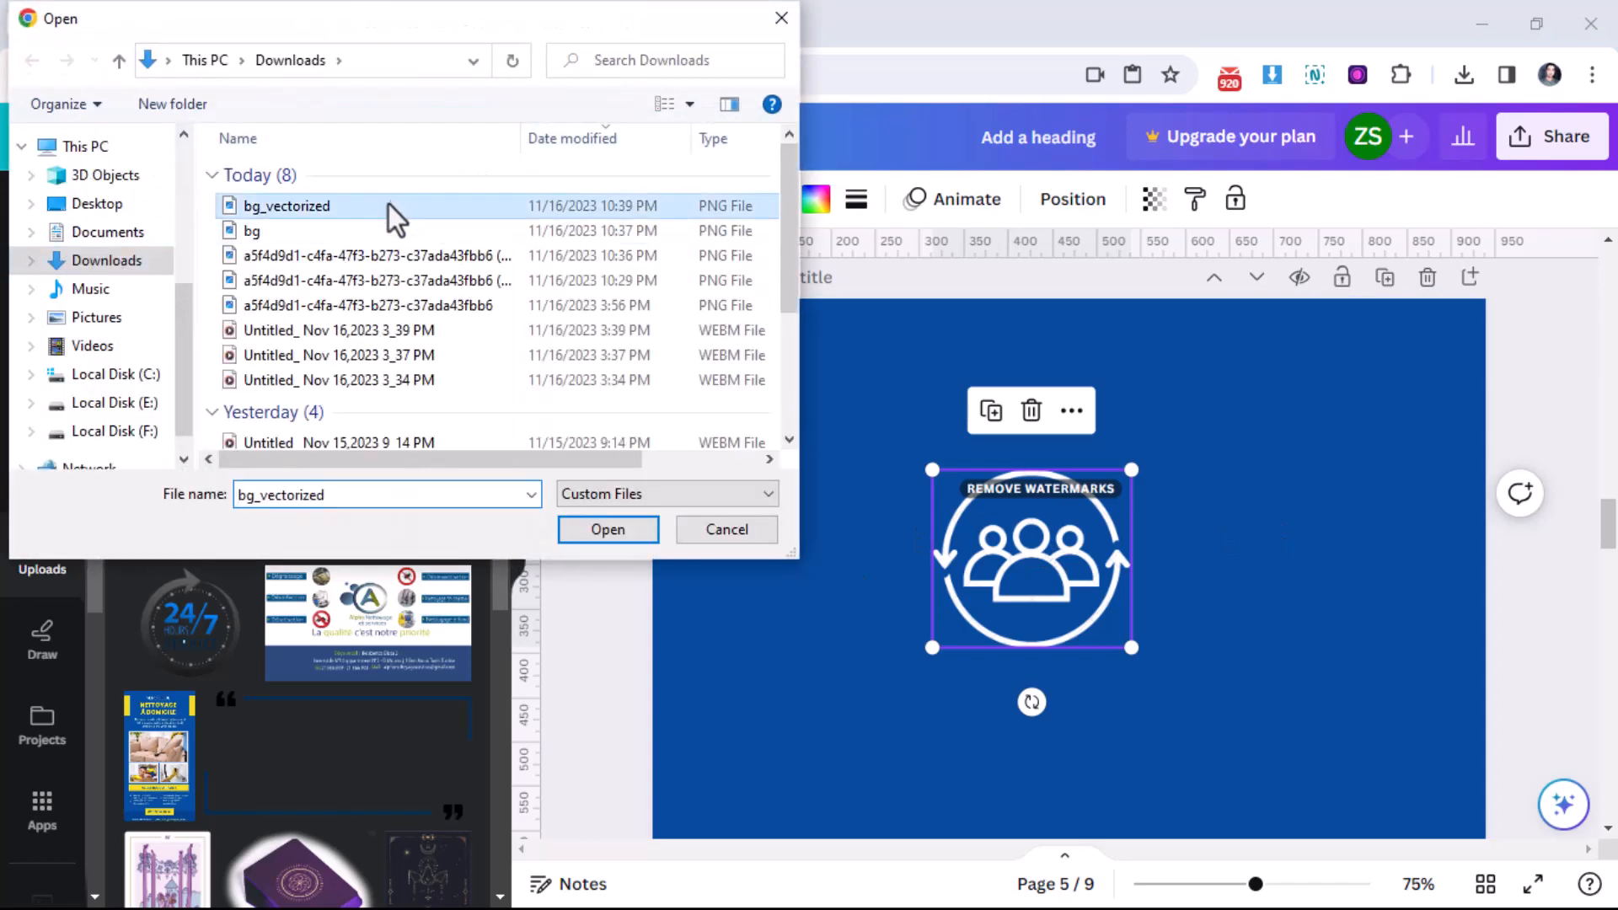
click(600, 531)
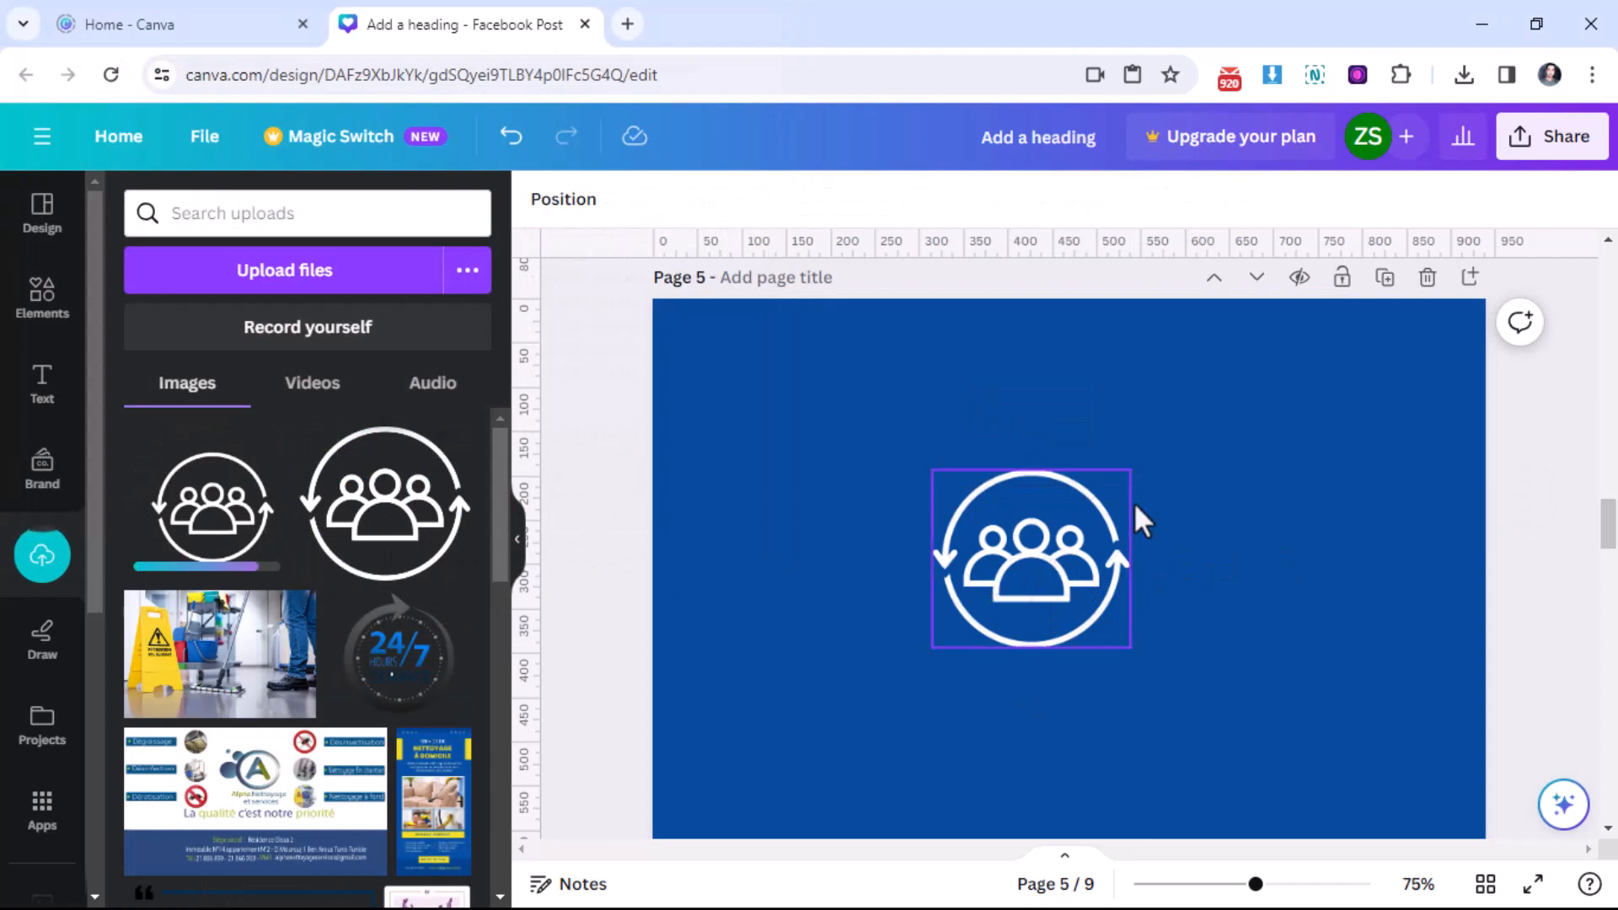
Step: Move the watermarked icon to the right of page 5 and place the earlier, larger vectorized icon on the left, shrunk to a similar size
drag(1135, 502, 1404, 487)
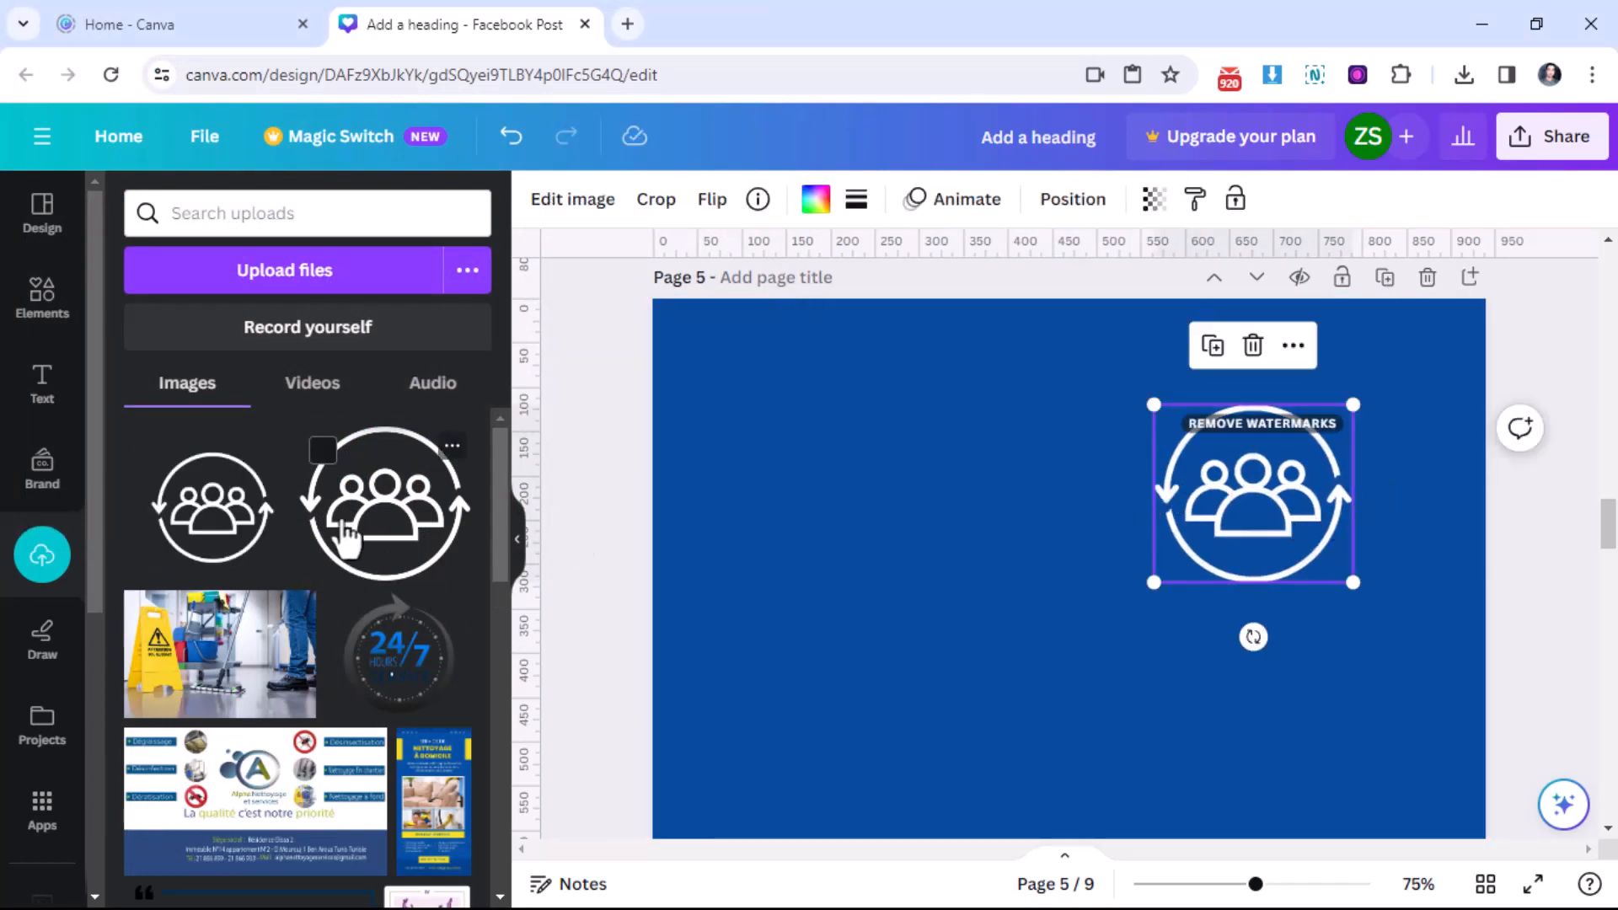
drag(346, 506, 891, 459)
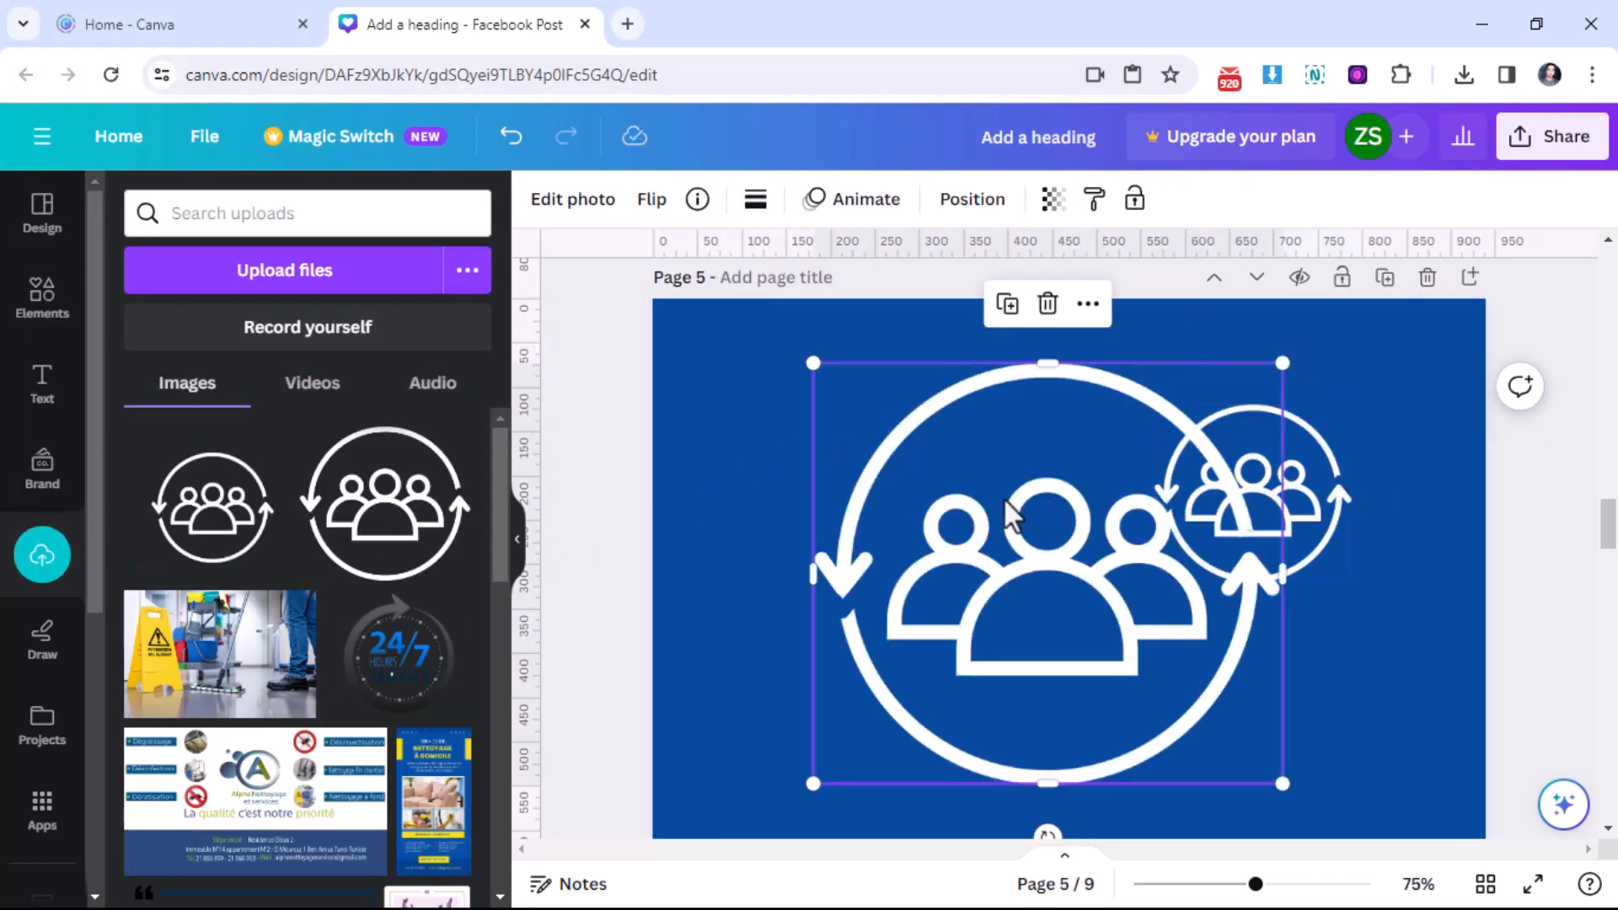
drag(1040, 491, 933, 463)
drag(1172, 327, 910, 565)
drag(797, 666, 830, 493)
Step: Add the newly uploaded bg_vectorized icon to page 5, shrink it and position it below and between the other two icons
click(238, 533)
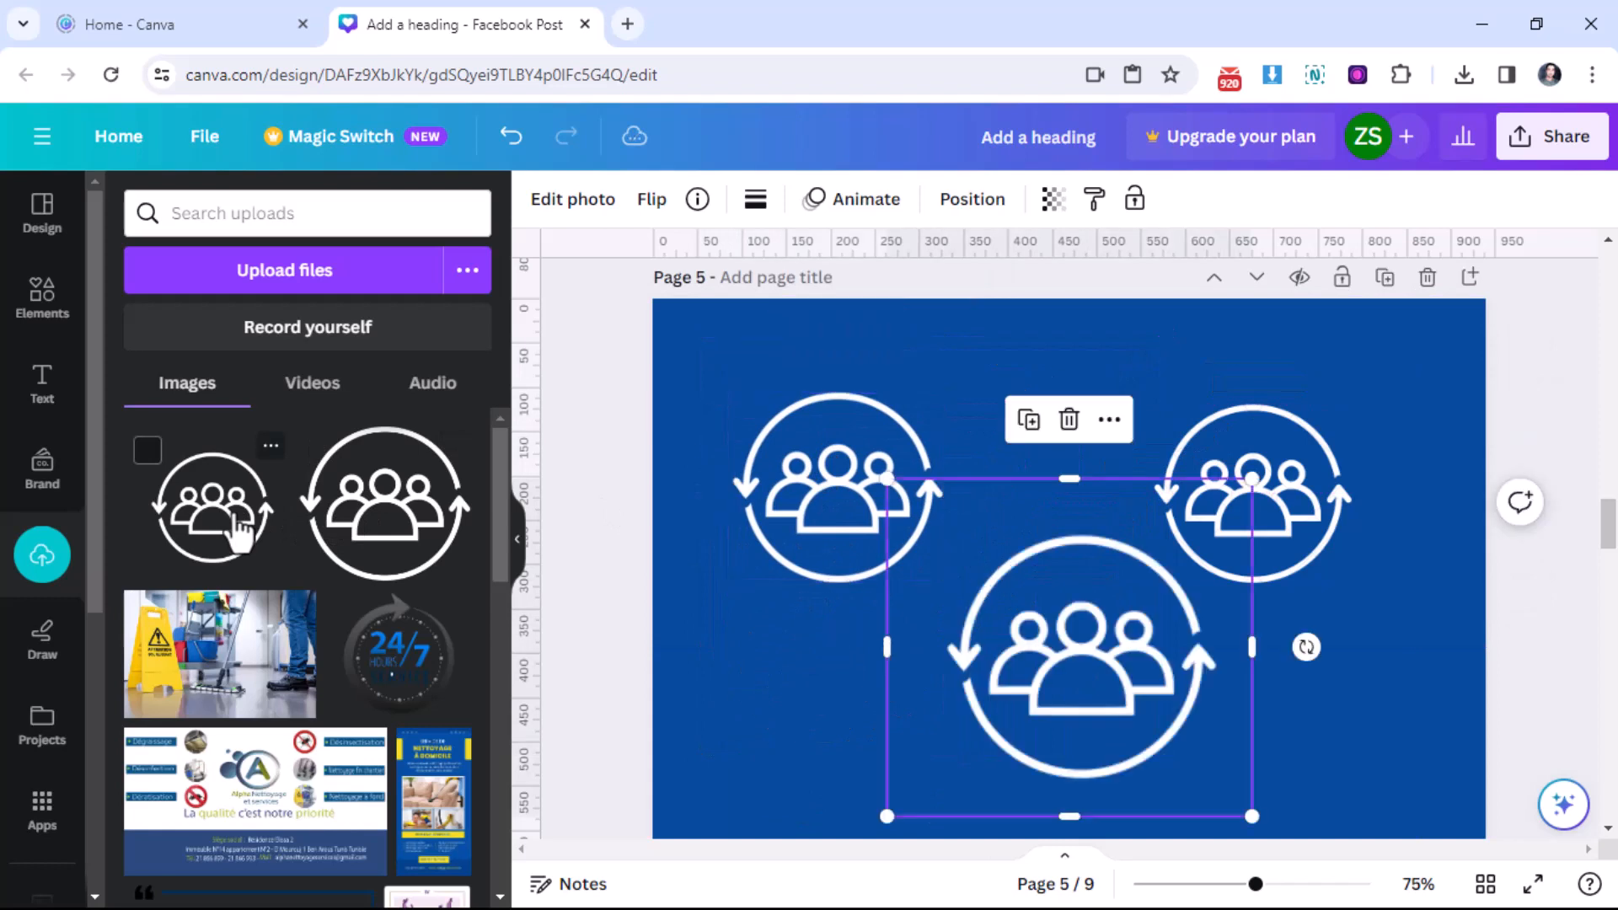
drag(1251, 480, 1142, 580)
drag(1029, 679, 1053, 647)
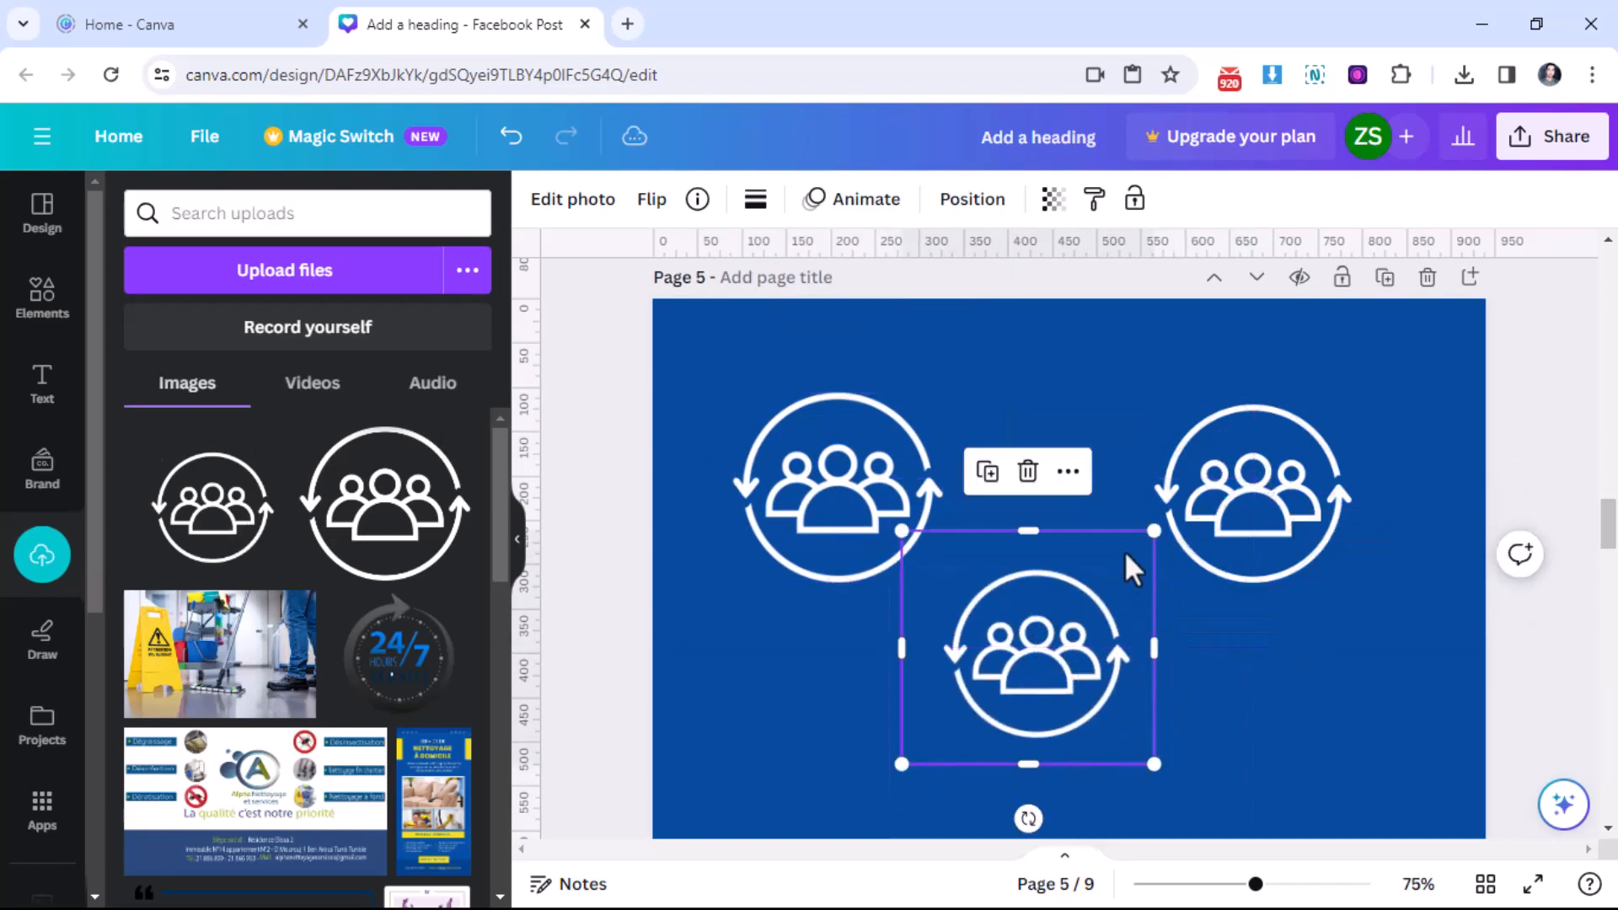
drag(1134, 542, 1101, 572)
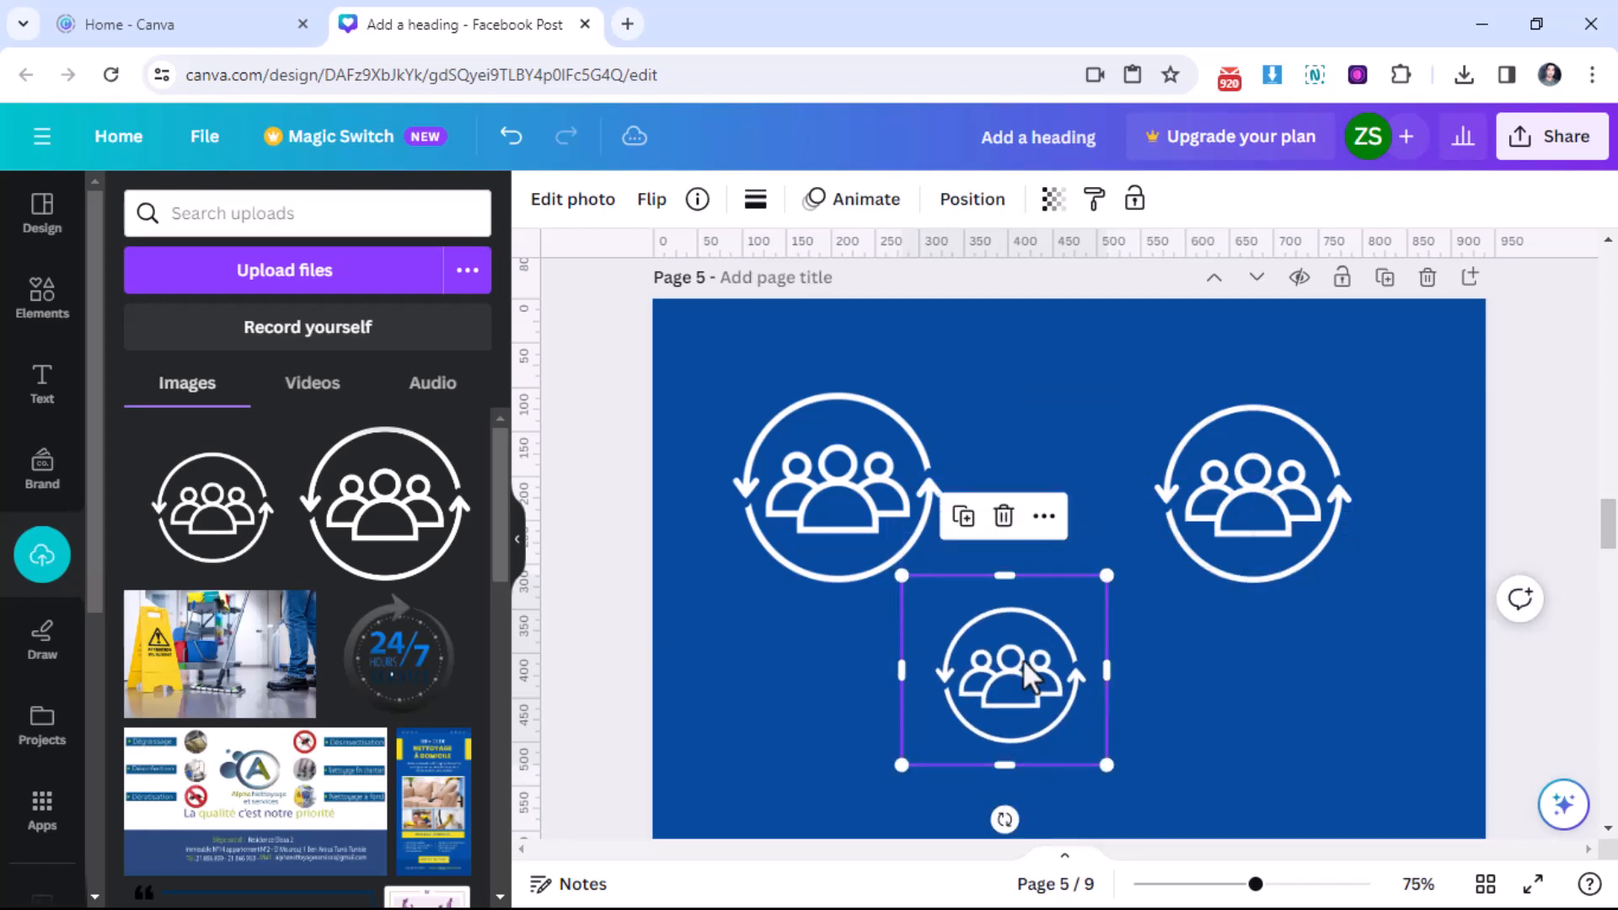
drag(1007, 670, 1050, 674)
Step: Change the background color of page 5 to the green document color
click(737, 362)
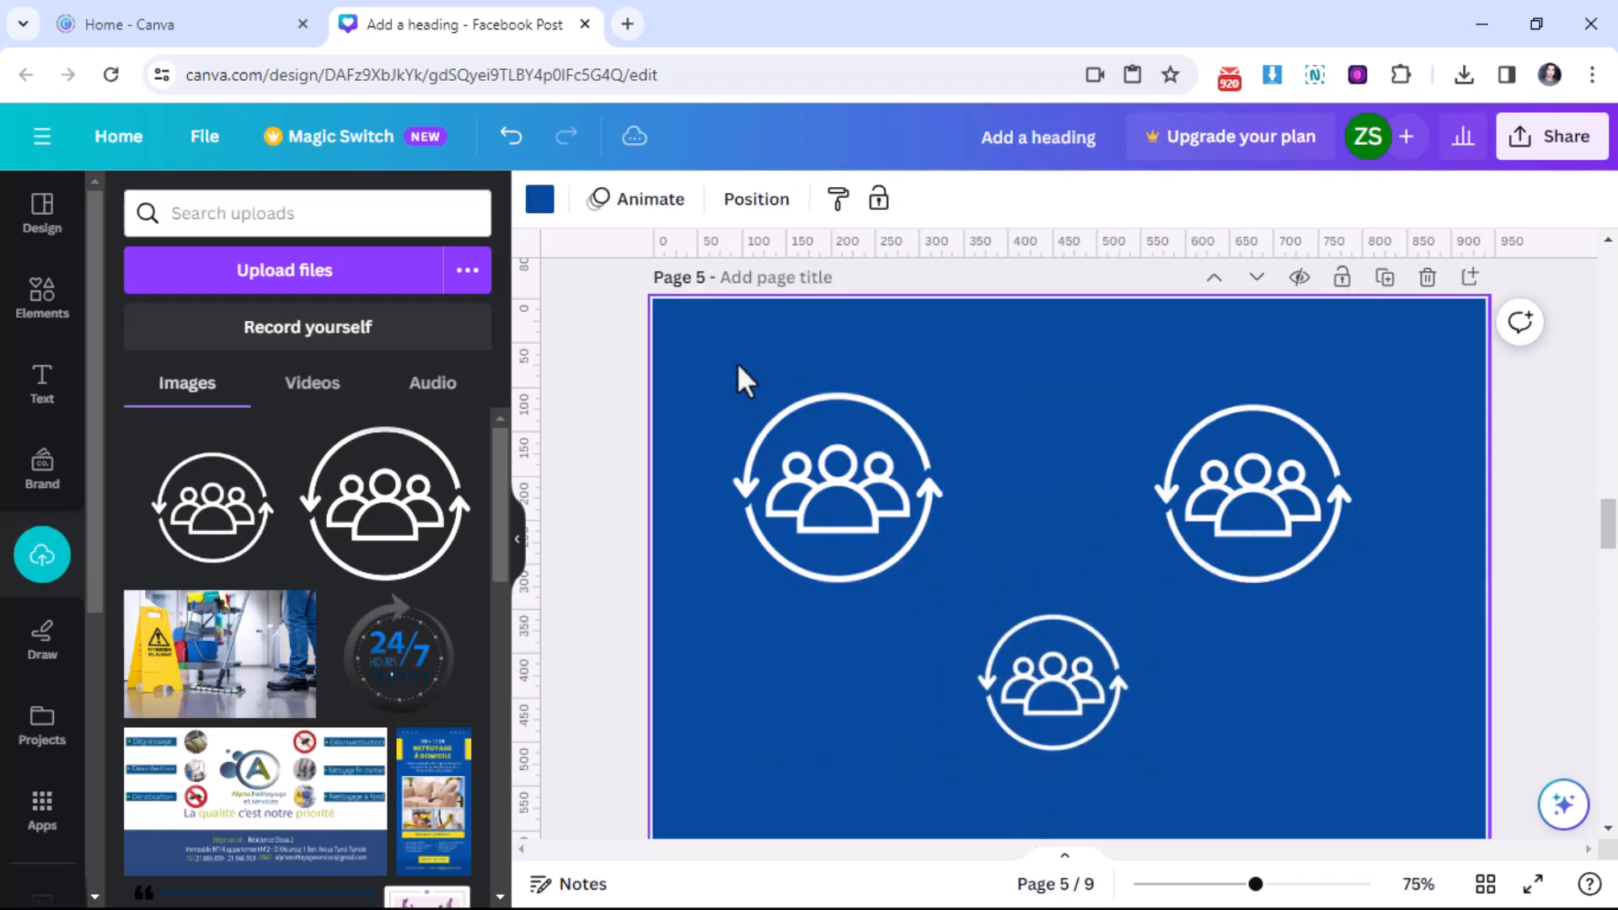
click(540, 202)
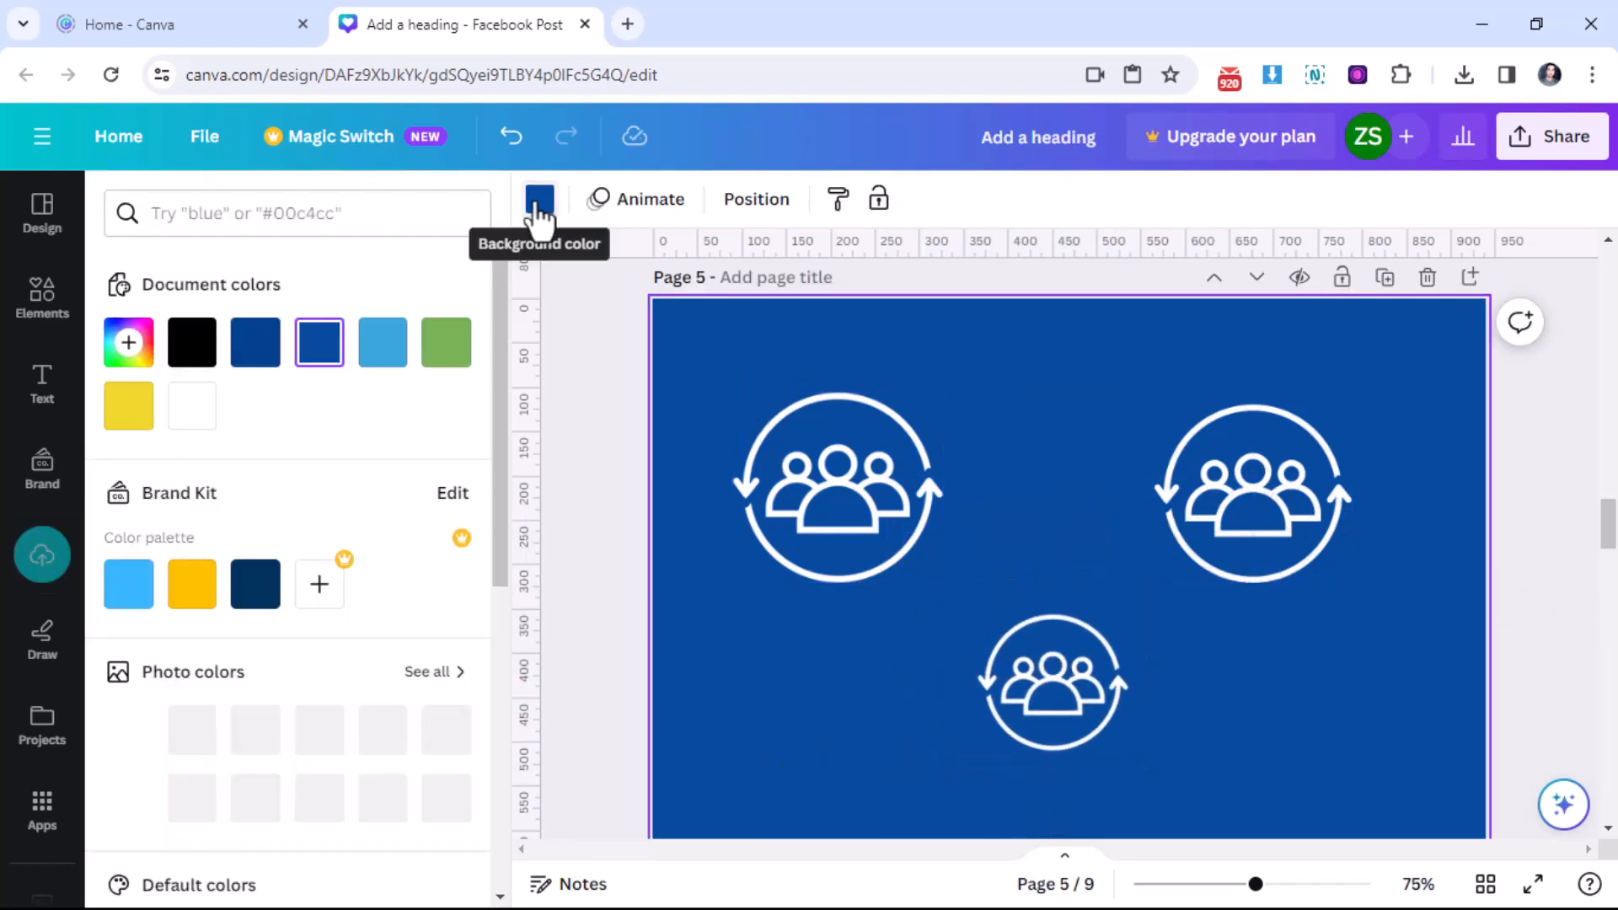
click(439, 350)
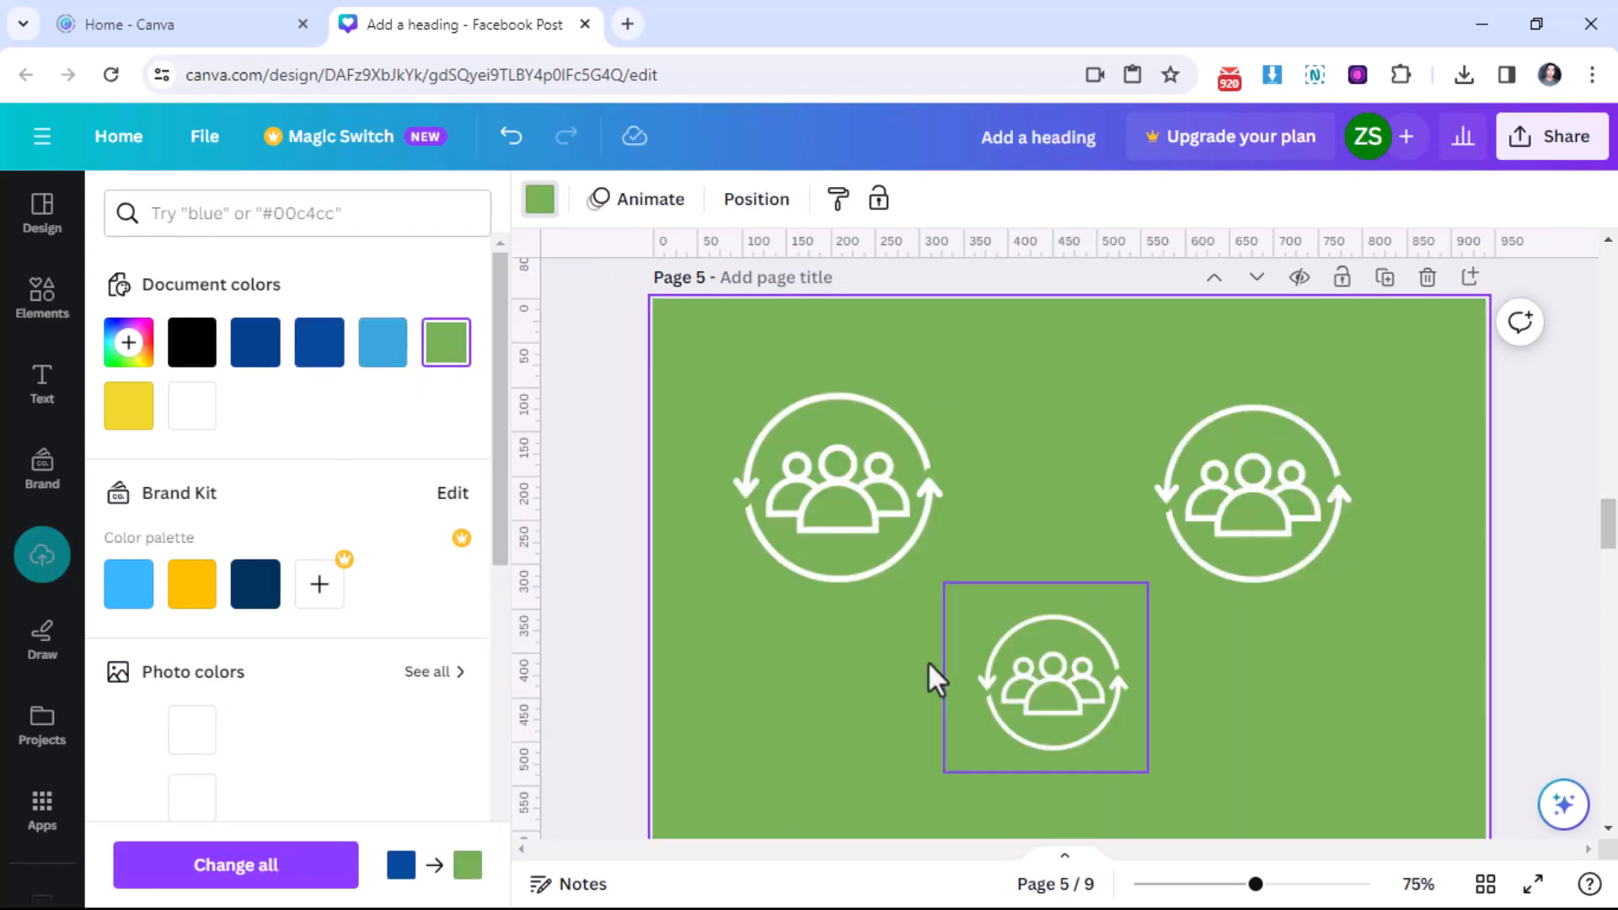